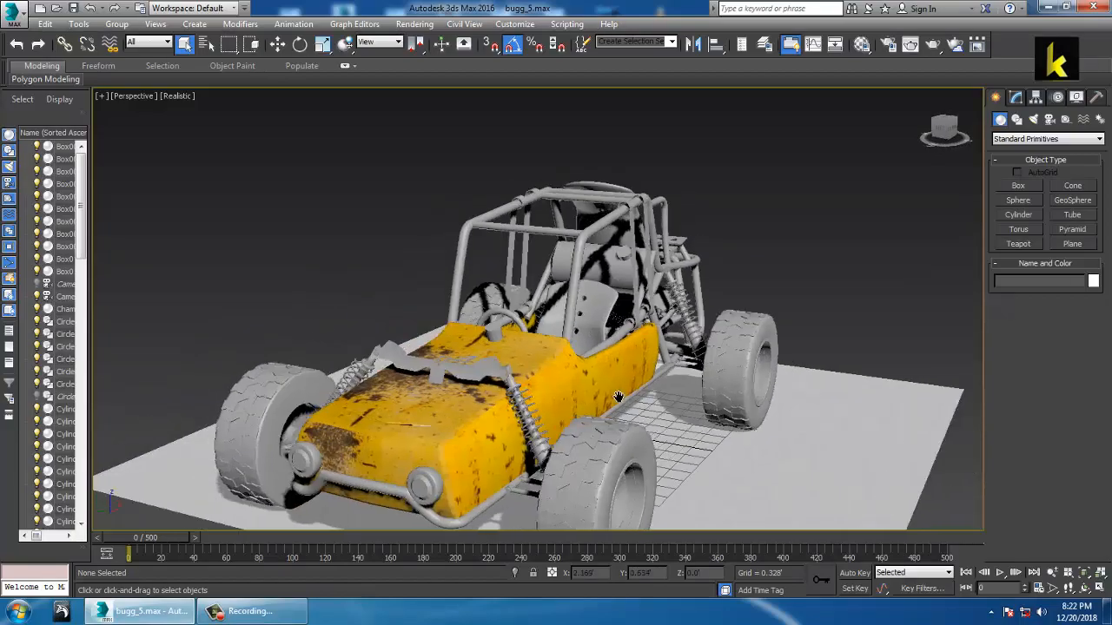
Step: Select the buggy's yellow body and orbit the view around it
{"action": "left_click", "coordinate": [537, 378]}
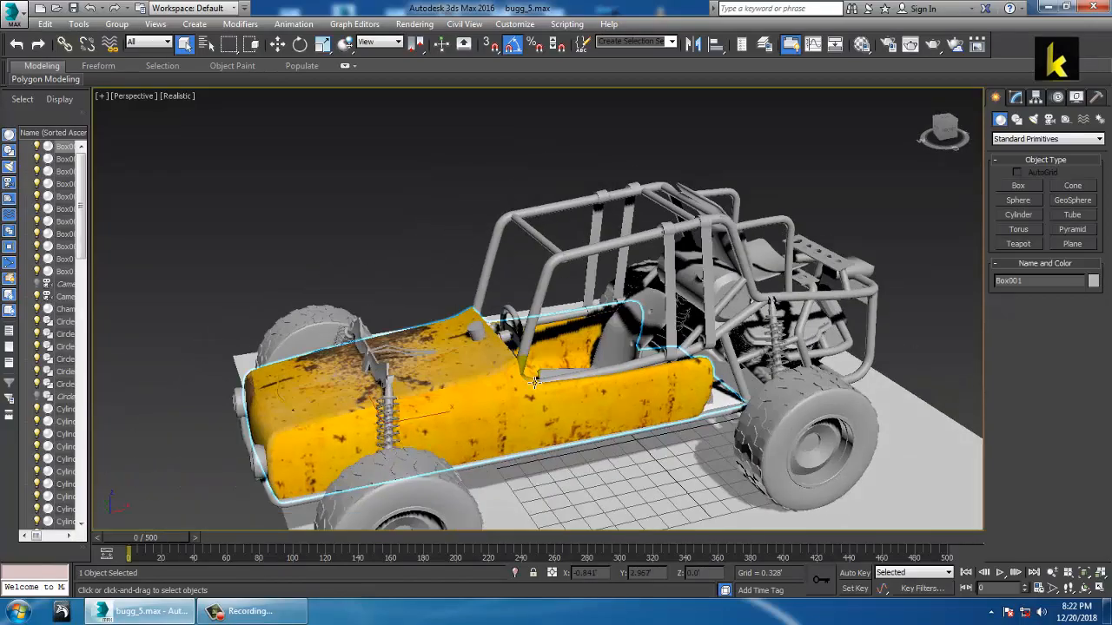
{"action": "scroll", "coordinate": [530, 360], "scroll_direction": "up", "scroll_amount": 3}
{"action": "middle_click_drag", "start_coordinate": [553, 371], "coordinate": [632, 304], "text": "alt"}
{"action": "scroll", "coordinate": [627, 334], "scroll_direction": "down", "scroll_amount": 3}
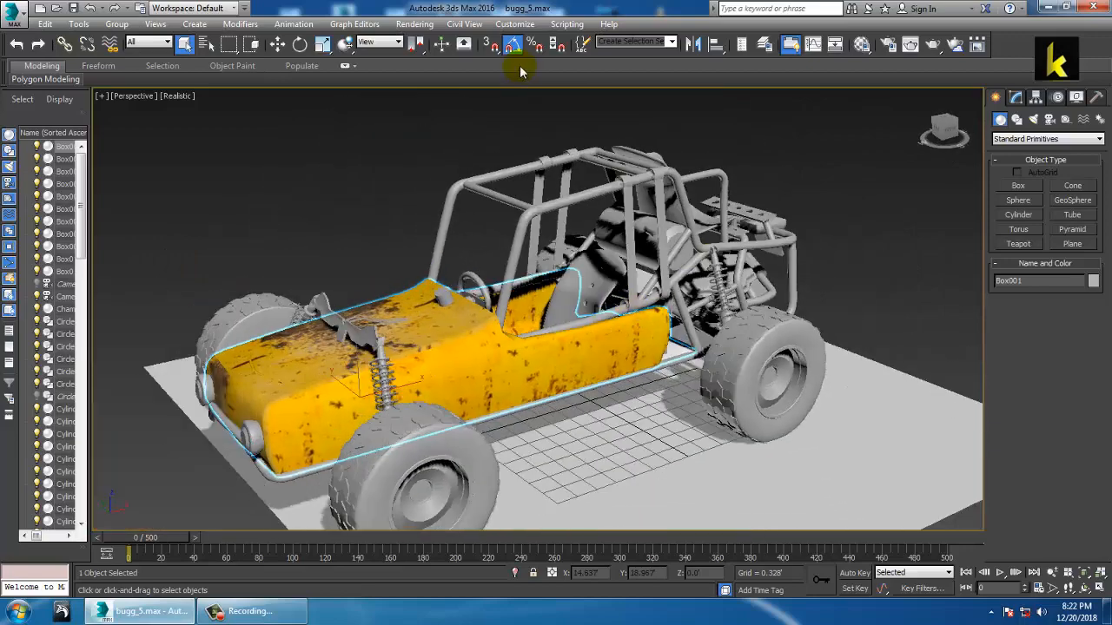
Step: View the reference photo IMG_0874.jpg from disk via Rendering > View Image File, then minimize the viewer
{"action": "left_click", "coordinate": [409, 25]}
{"action": "left_click", "coordinate": [473, 405]}
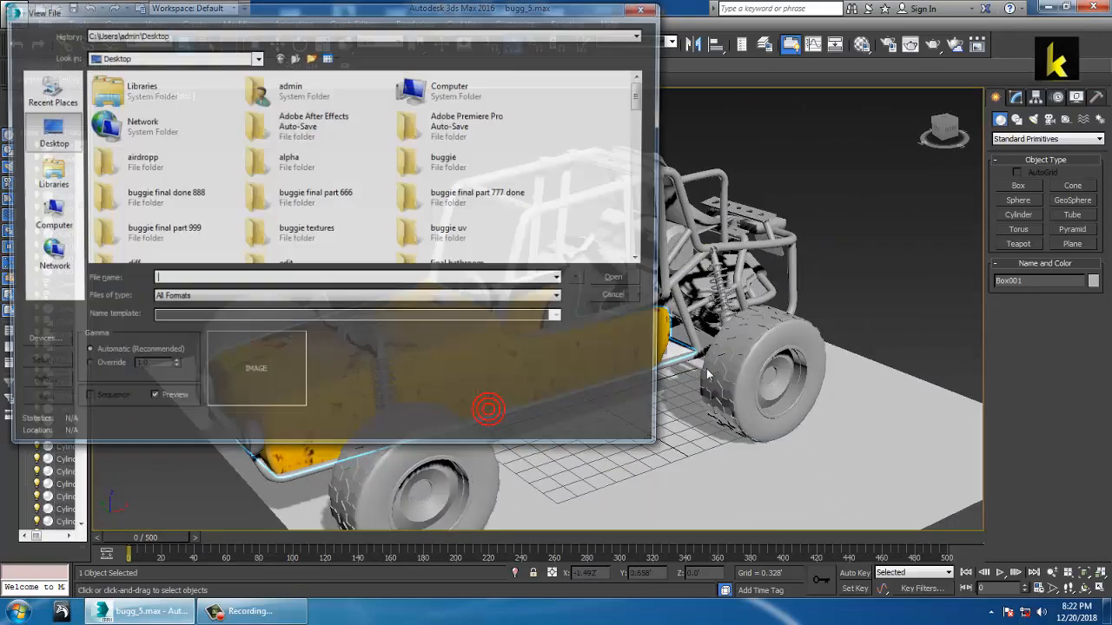
{"action": "scroll", "coordinate": [487, 182], "scroll_direction": "down", "scroll_amount": 3}
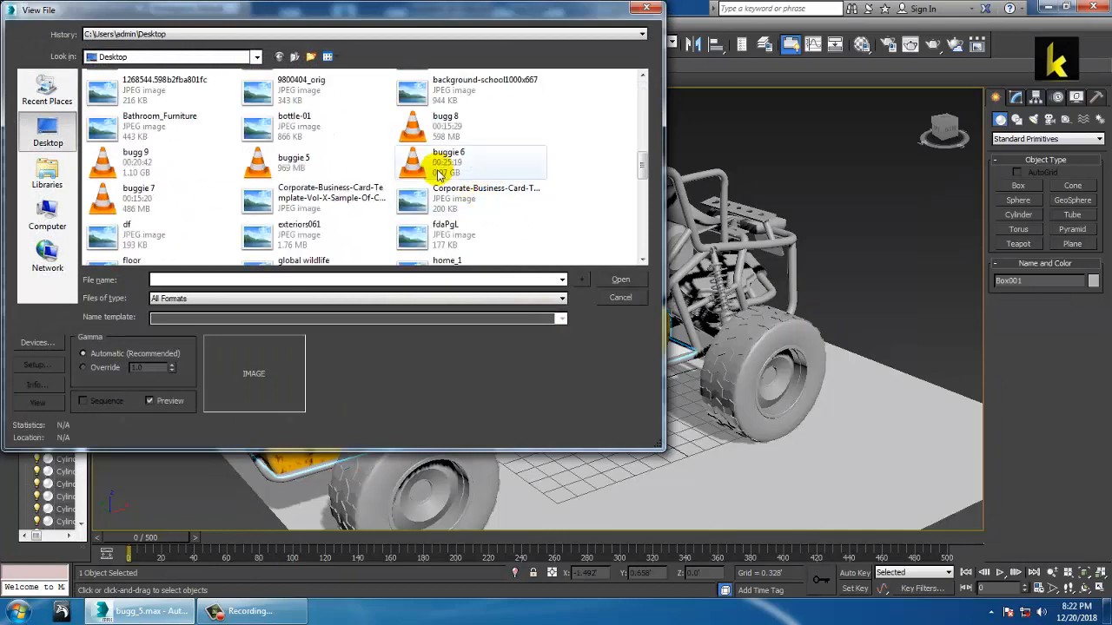
{"action": "left_click", "coordinate": [152, 127]}
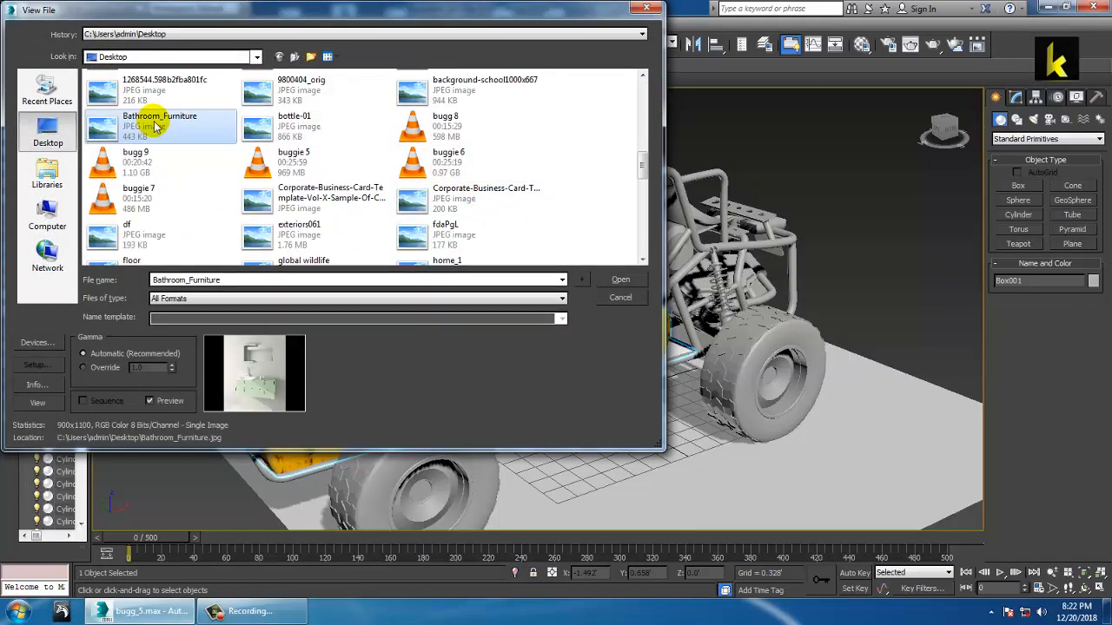
{"action": "scroll", "coordinate": [160, 148], "scroll_direction": "down", "scroll_amount": 3}
{"action": "left_click", "coordinate": [297, 95]}
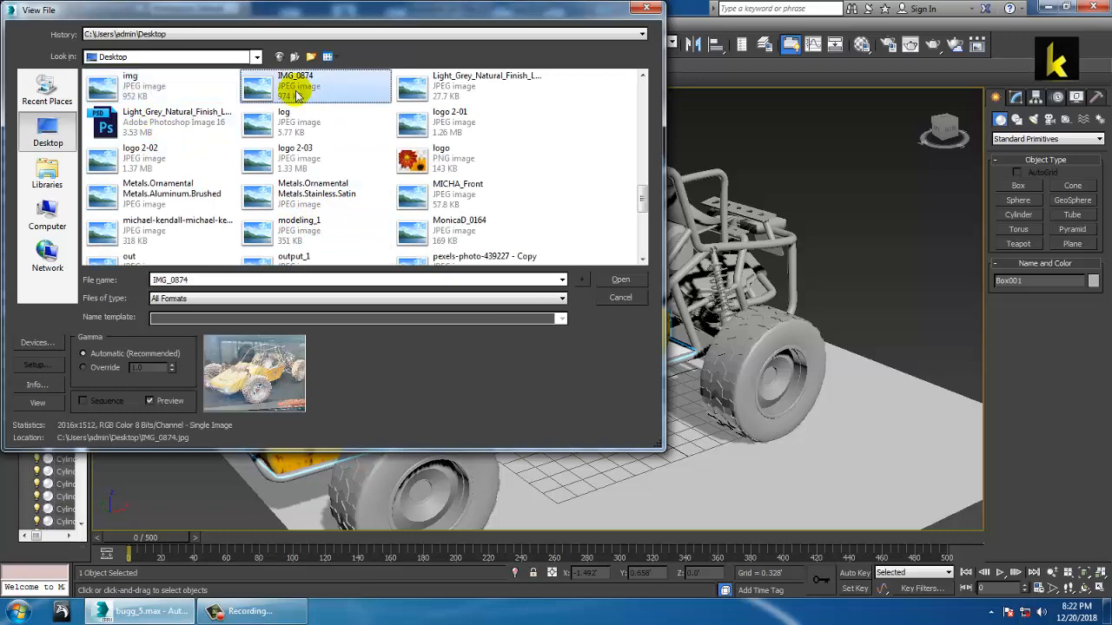
{"action": "double_click", "coordinate": [297, 96]}
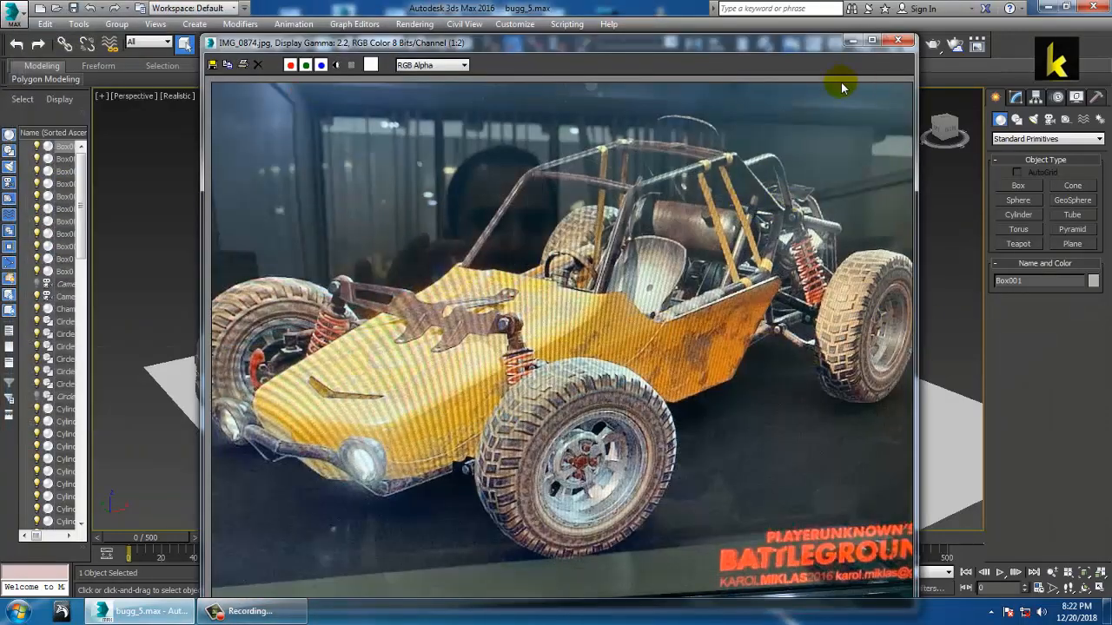
{"action": "left_click", "coordinate": [853, 42]}
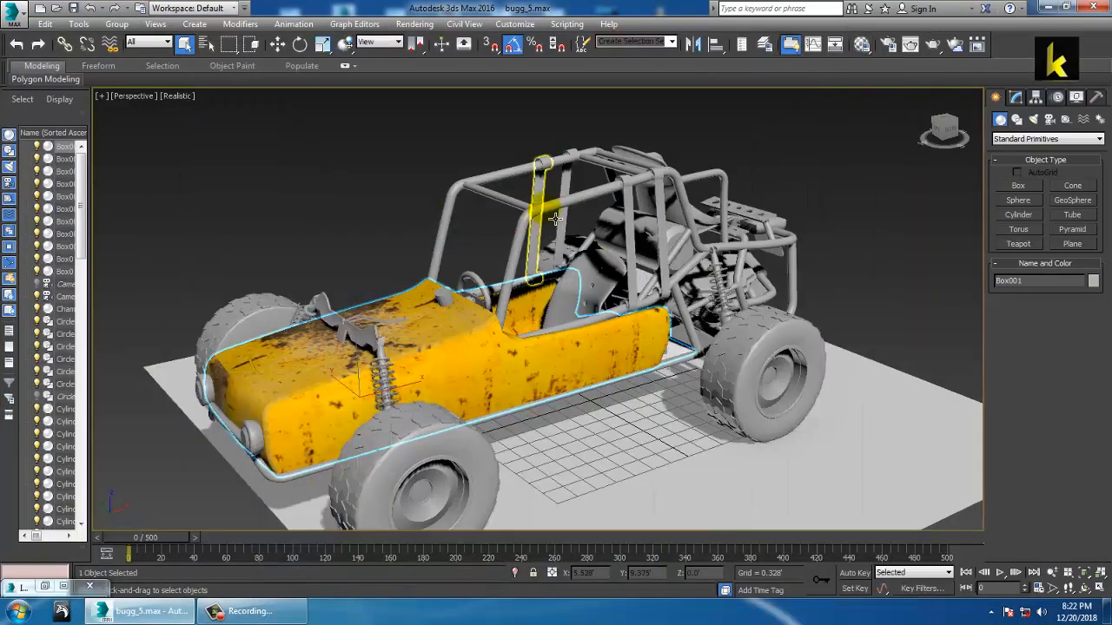
Step: Zoom in on the roll cage tubes (Line005) in the cockpit and open the Compact Material Editor with M
{"action": "left_click", "coordinate": [553, 212]}
{"action": "middle_click_drag", "start_coordinate": [549, 210], "coordinate": [584, 279], "text": "alt"}
{"action": "scroll", "coordinate": [664, 256], "scroll_direction": "up", "scroll_amount": 3}
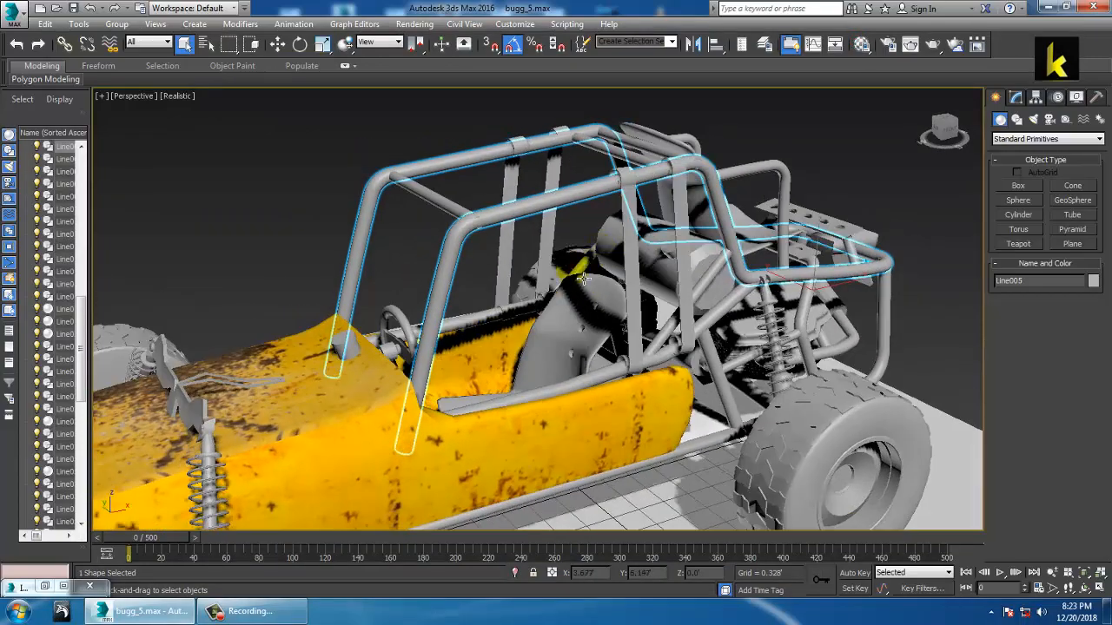
{"action": "left_click", "coordinate": [360, 174]}
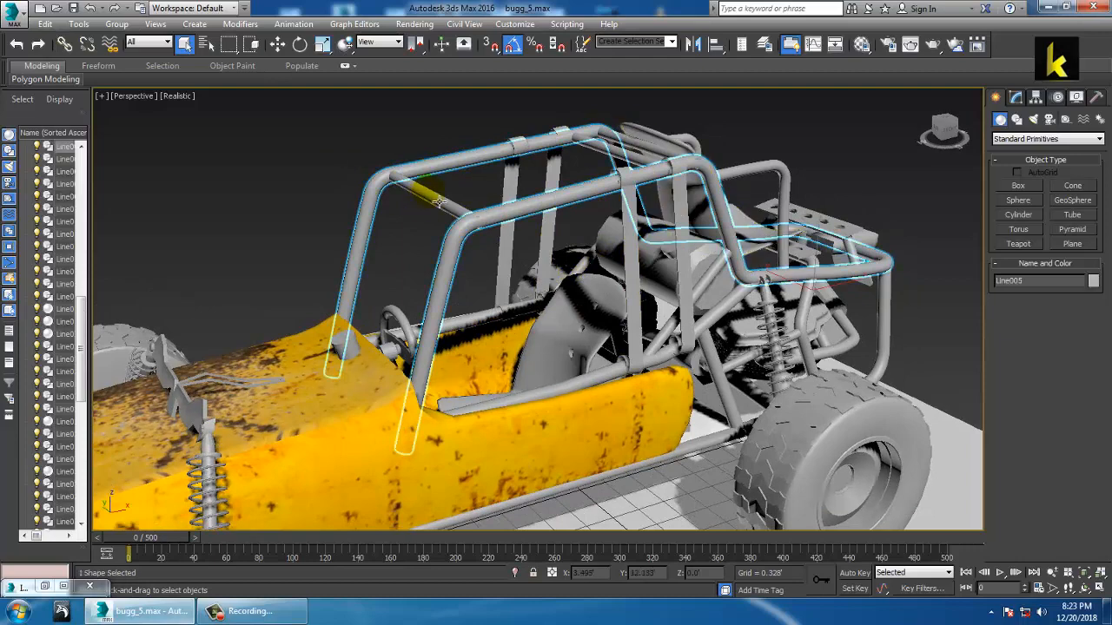
{"action": "key", "text": "m"}
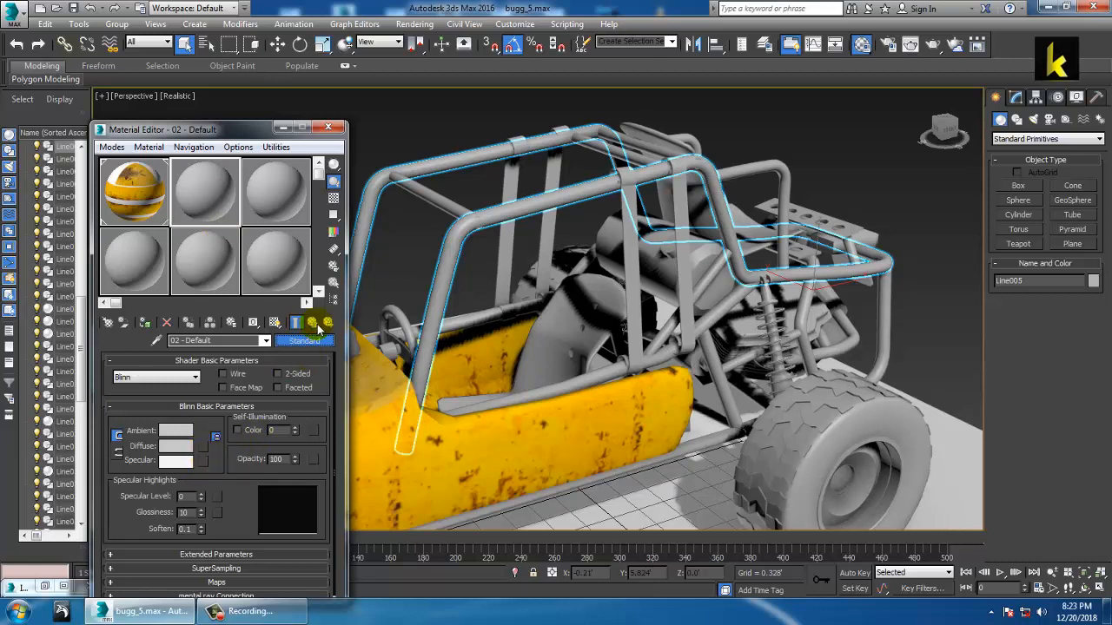
Step: Make 02 - Default an Architectural material with the Metal - Polished template and a Bitmap diffuse map
{"action": "left_click", "coordinate": [319, 330]}
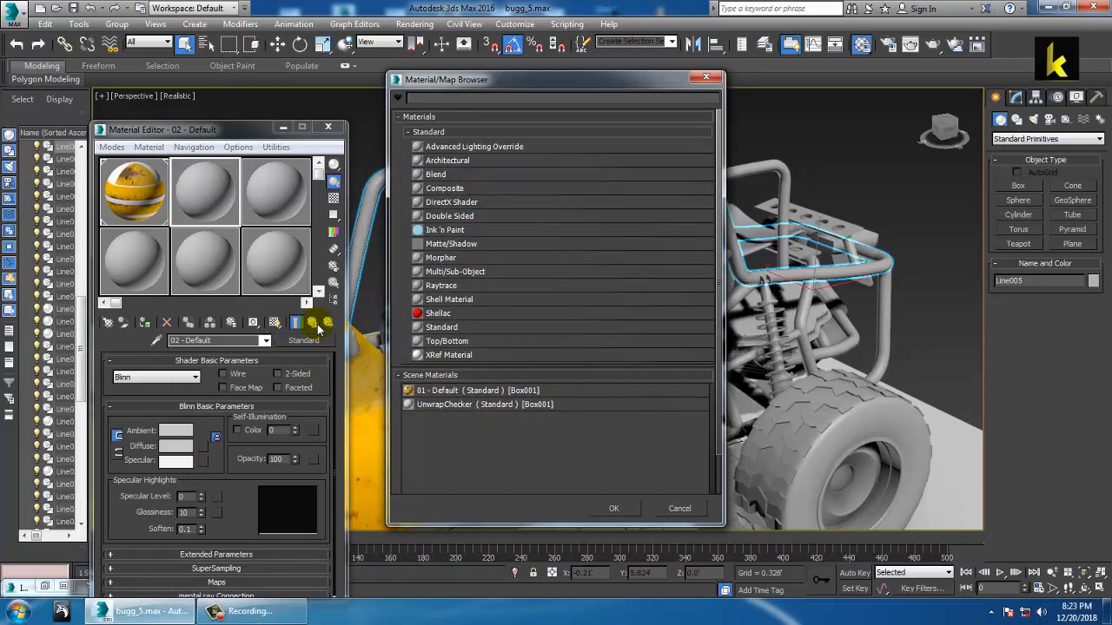
{"action": "double_click", "coordinate": [457, 162]}
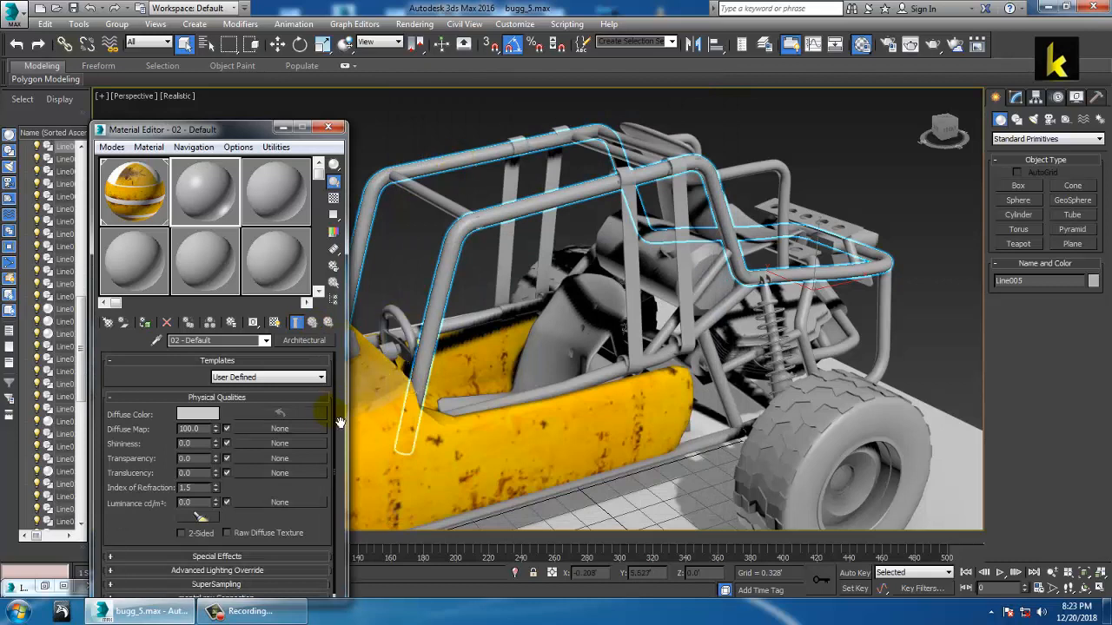
{"action": "left_click", "coordinate": [320, 378]}
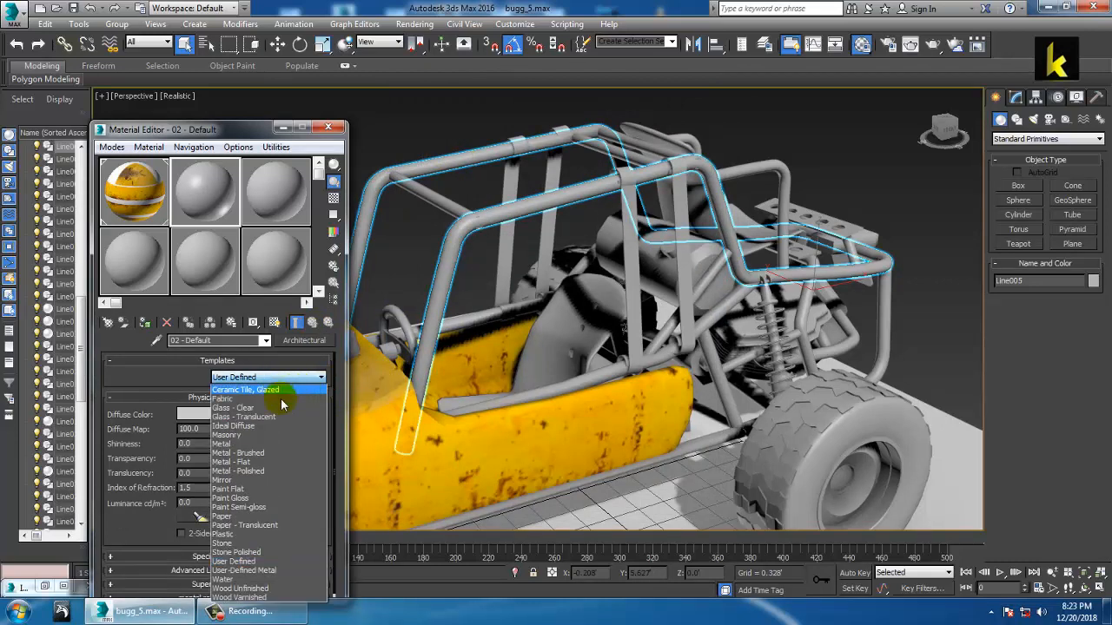
{"action": "left_click", "coordinate": [269, 472]}
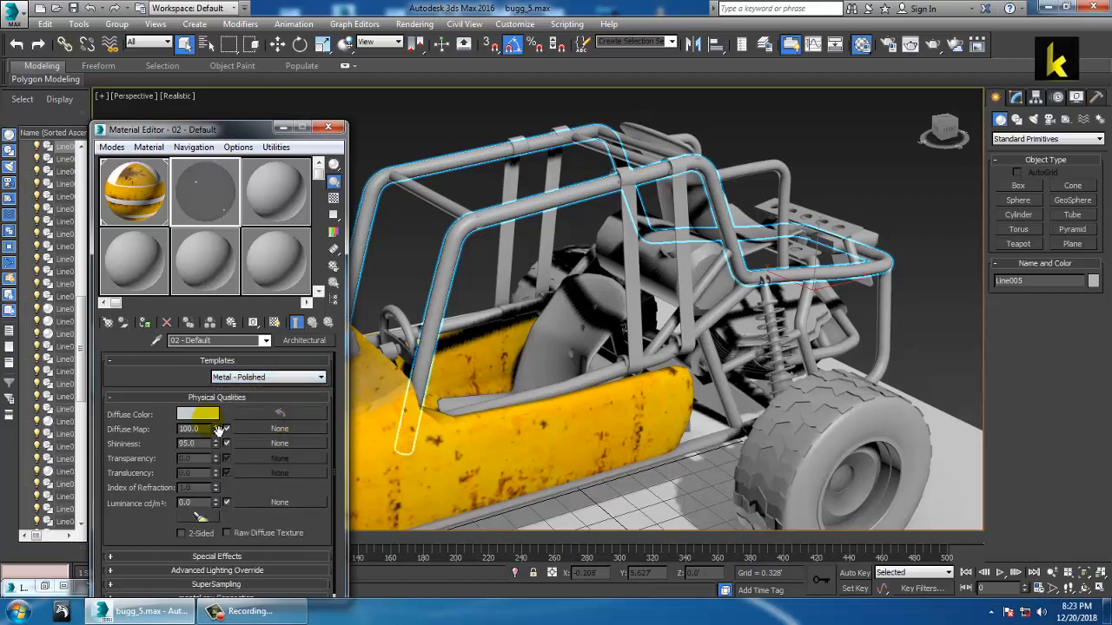
{"action": "left_click", "coordinate": [318, 380]}
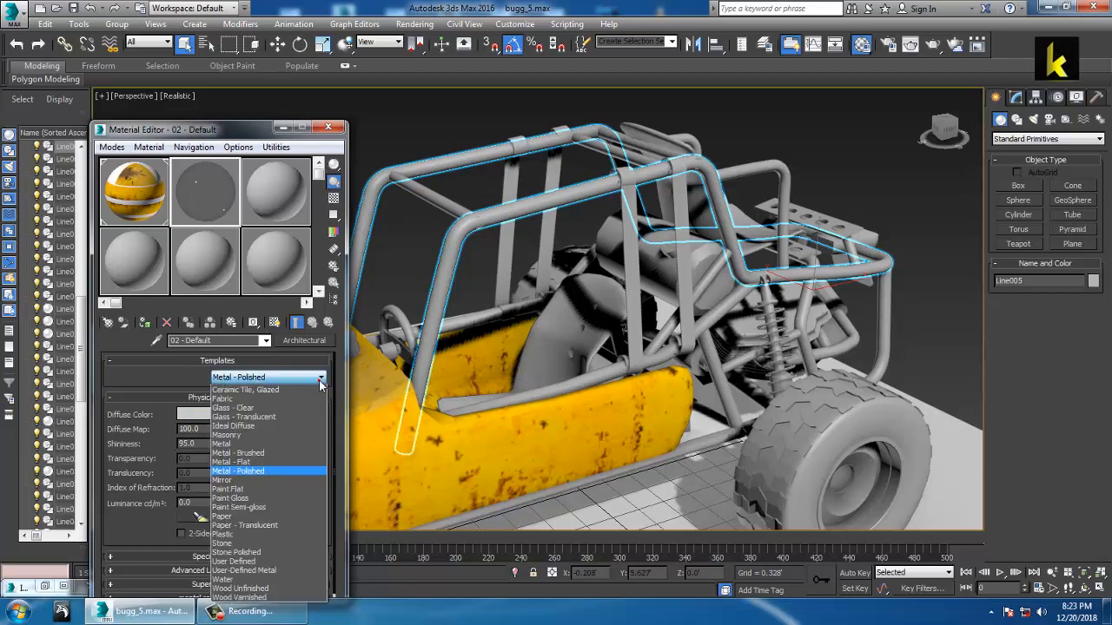
{"action": "left_click", "coordinate": [269, 471]}
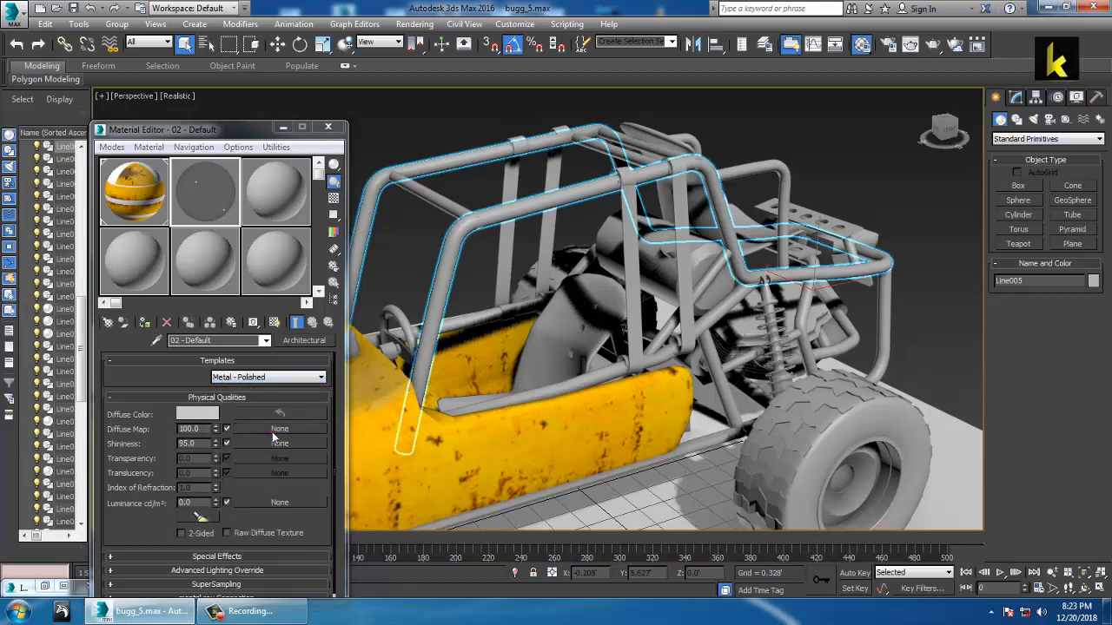
{"action": "left_click", "coordinate": [273, 431]}
{"action": "double_click", "coordinate": [444, 147]}
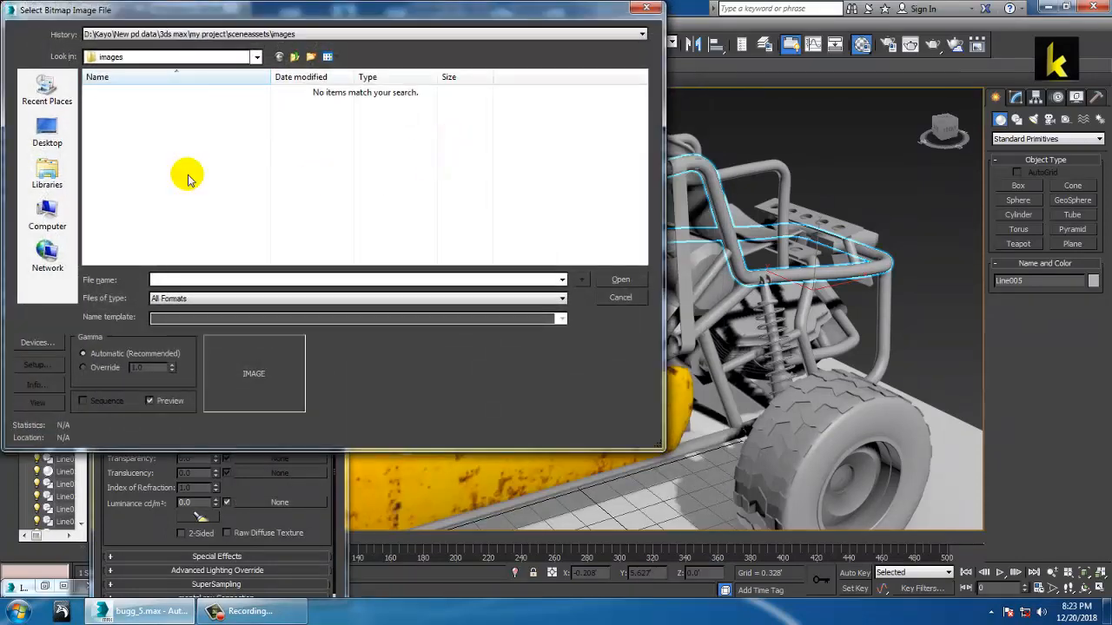
Step: From the Desktop buggie textures folder, load metal_scratches as the diffuse bitmap
{"action": "left_click", "coordinate": [47, 130]}
{"action": "left_click", "coordinate": [418, 159]}
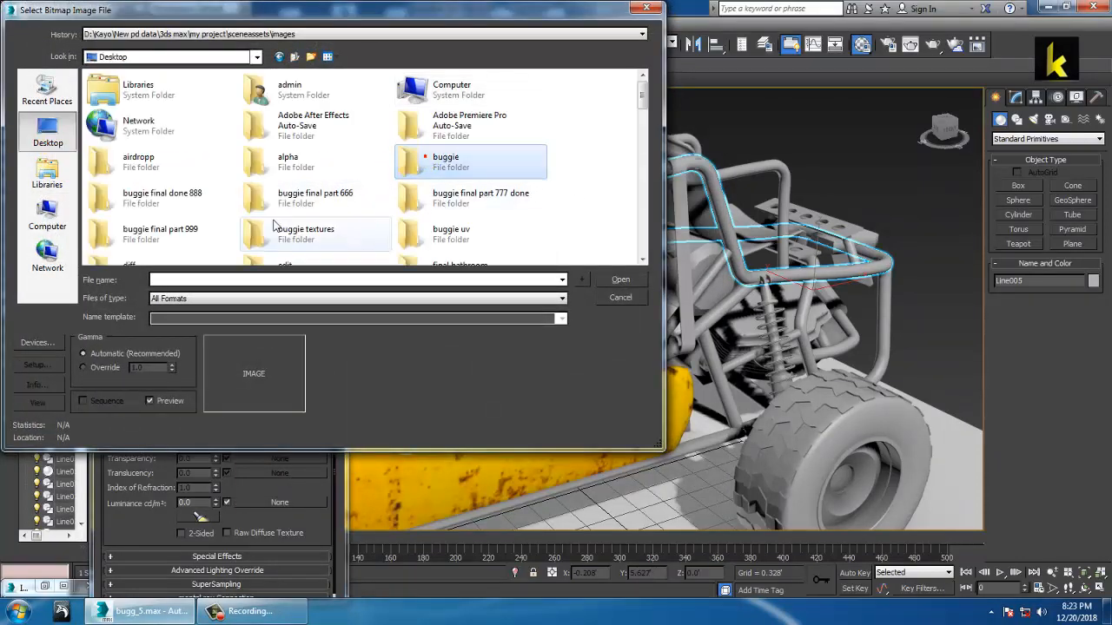
{"action": "double_click", "coordinate": [323, 241]}
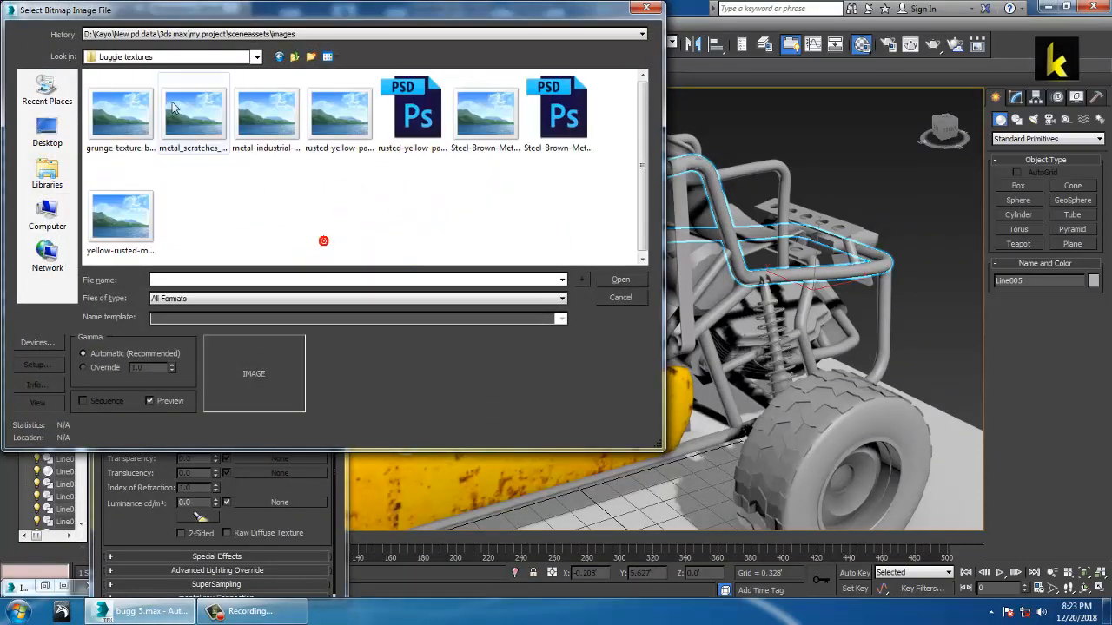
{"action": "left_click", "coordinate": [124, 109]}
{"action": "right_click", "coordinate": [124, 108]}
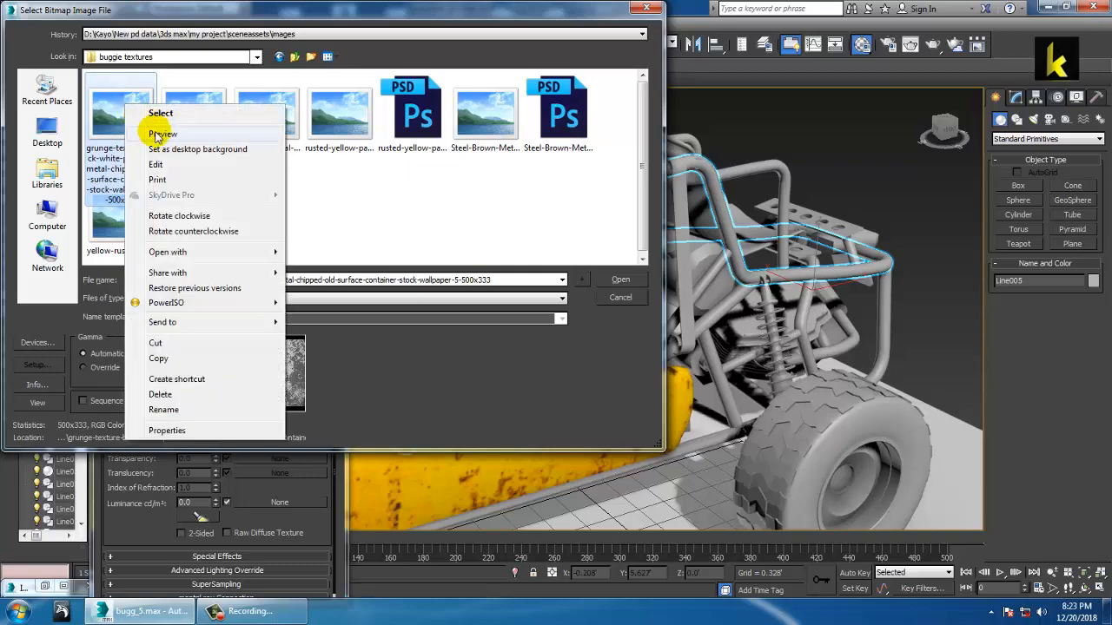
{"action": "left_click", "coordinate": [157, 136]}
{"action": "scroll", "coordinate": [452, 235], "scroll_direction": "down", "scroll_amount": 2}
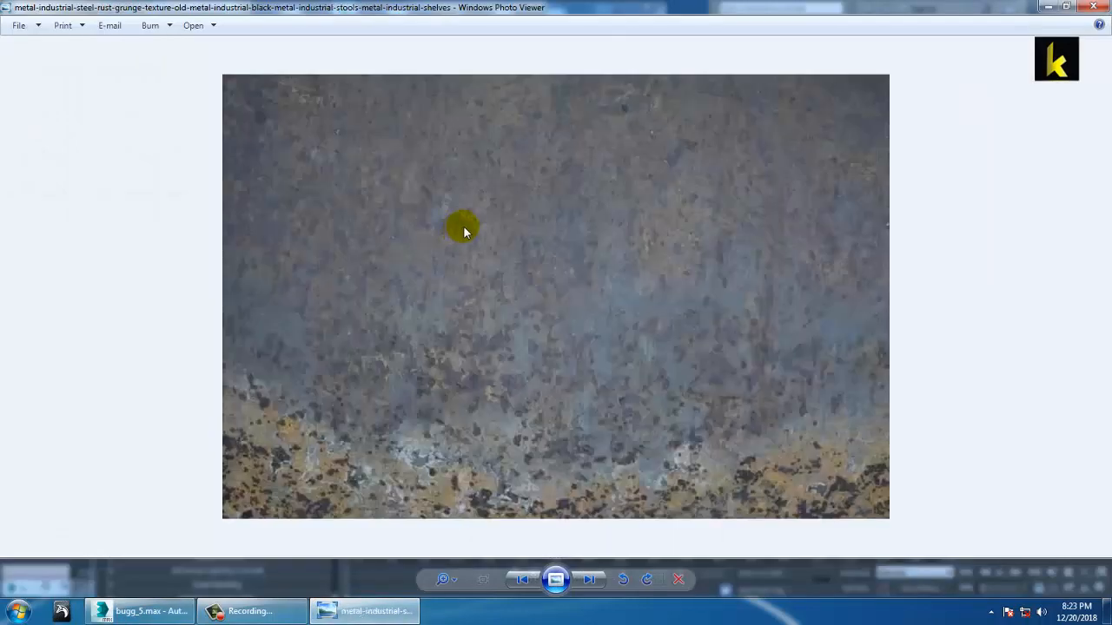
{"action": "scroll", "coordinate": [464, 226], "scroll_direction": "down", "scroll_amount": 3}
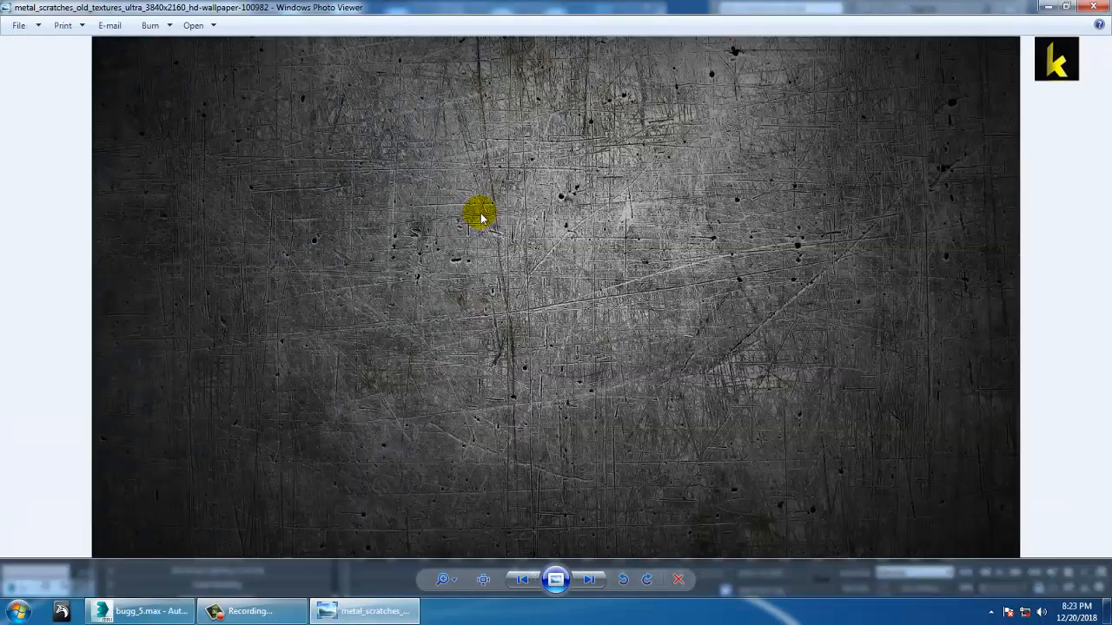
{"action": "key", "text": "alt+F4"}
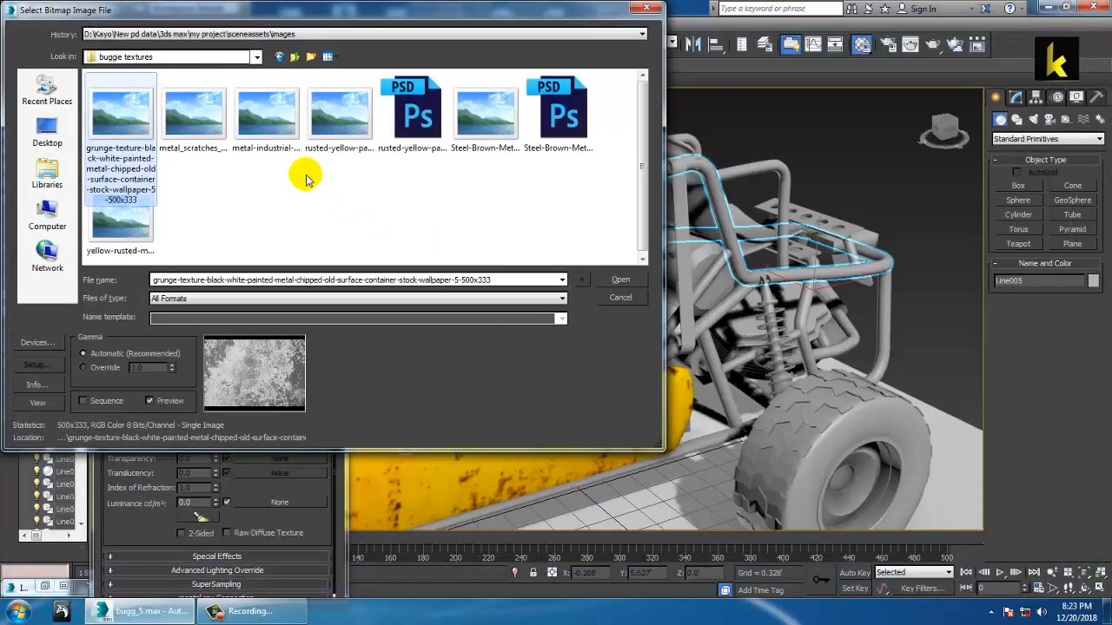
{"action": "left_click", "coordinate": [176, 106]}
{"action": "double_click", "coordinate": [176, 106]}
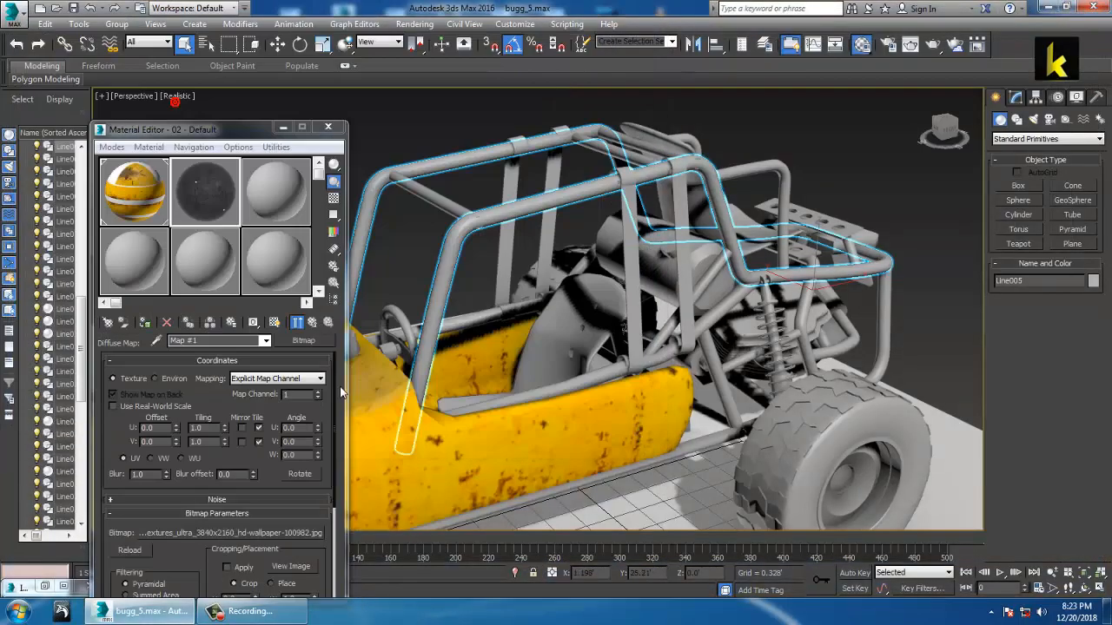
Step: Assign the material to the roll cage, show it in the viewport, and lower Shininess to 37
{"action": "left_click", "coordinate": [143, 322]}
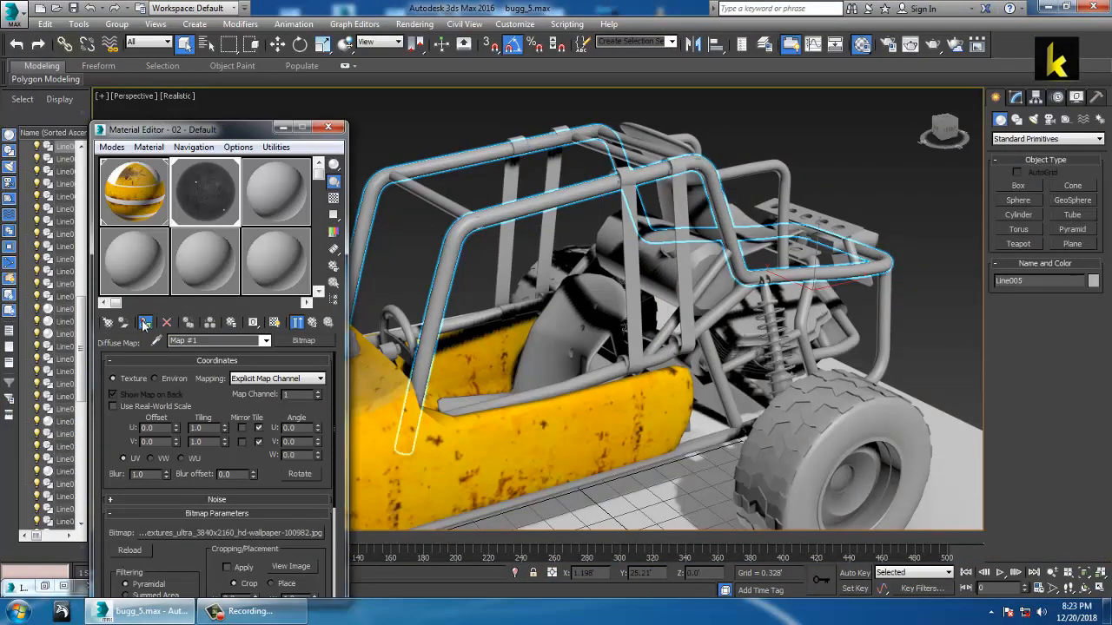
{"action": "left_click", "coordinate": [270, 322]}
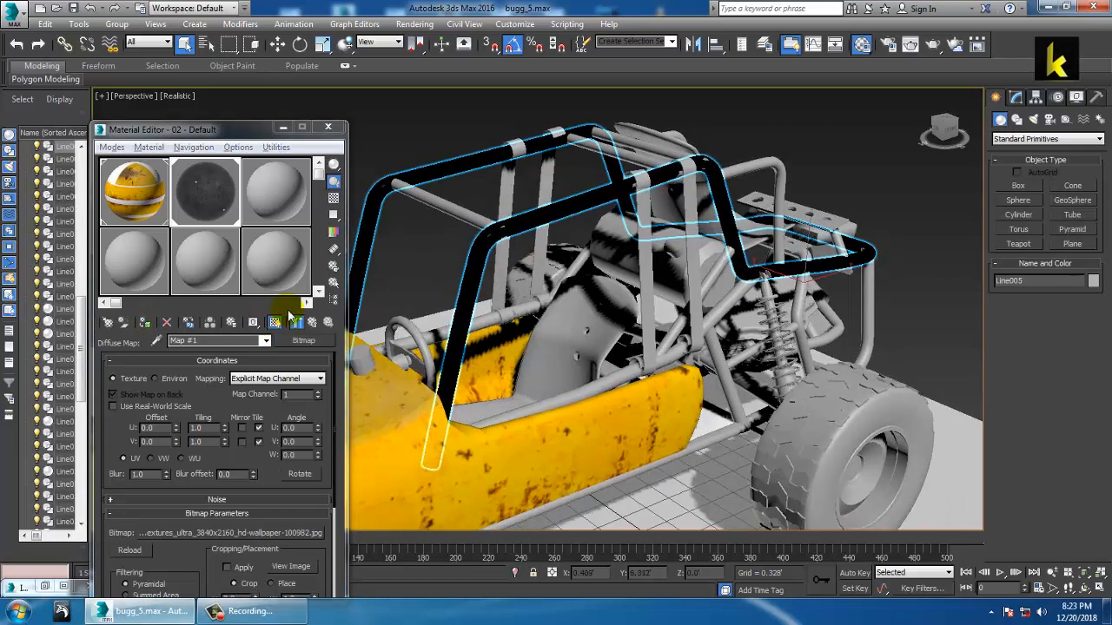
{"action": "left_click", "coordinate": [313, 323]}
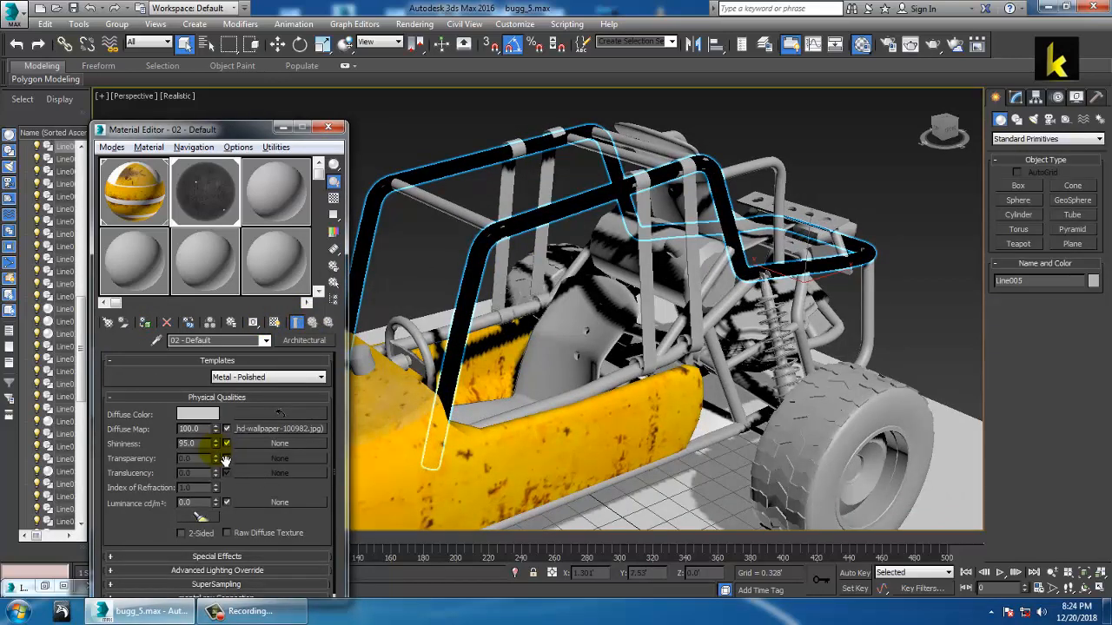
{"action": "left_click_drag", "start_coordinate": [226, 461], "coordinate": [229, 497]}
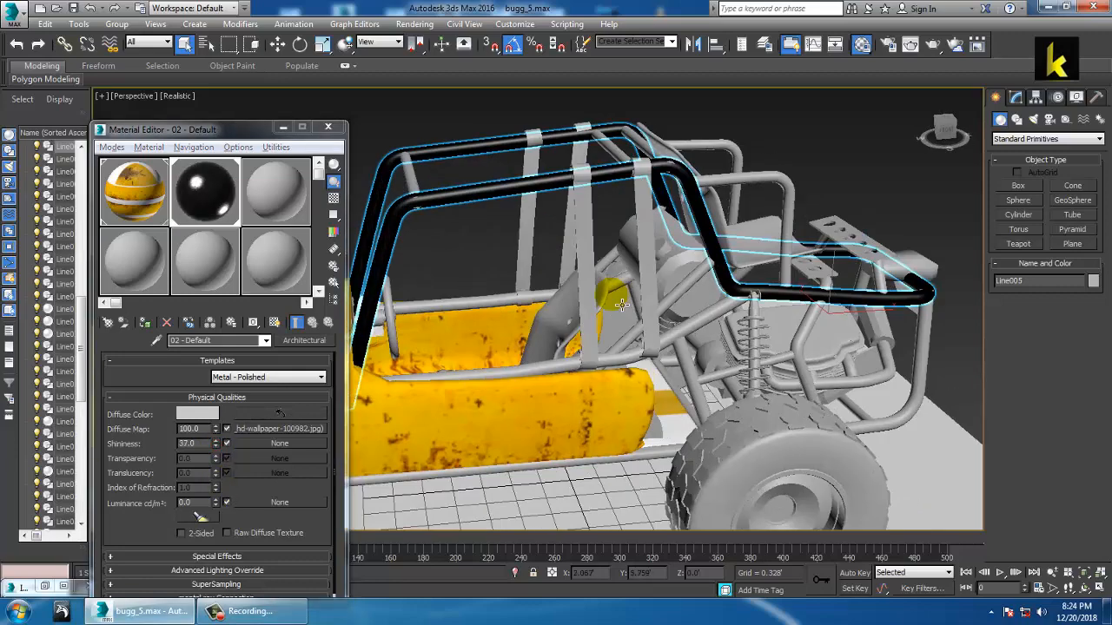
{"action": "middle_click_drag", "start_coordinate": [622, 304], "coordinate": [697, 330], "text": "alt"}
{"action": "scroll", "coordinate": [972, 95], "scroll_direction": "up", "scroll_amount": 3}
{"action": "left_click", "coordinate": [1020, 95]}
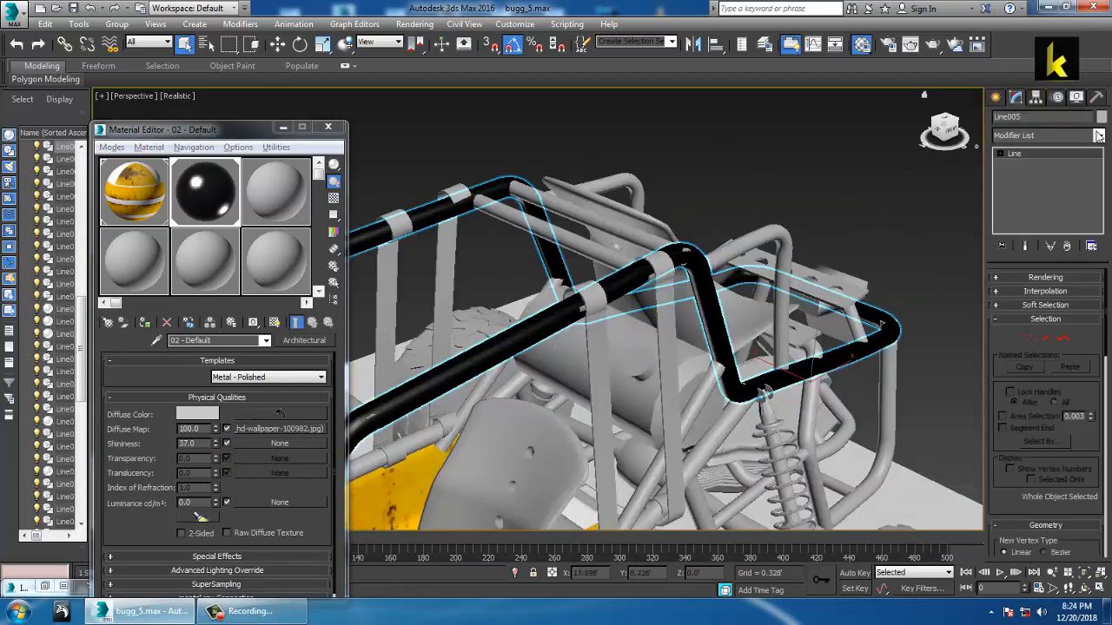
Step: Add a UVW Map modifier with Box projection to the roll cage Line005
{"action": "left_click", "coordinate": [1100, 135]}
{"action": "scroll", "coordinate": [1020, 382], "scroll_direction": "down", "scroll_amount": 15}
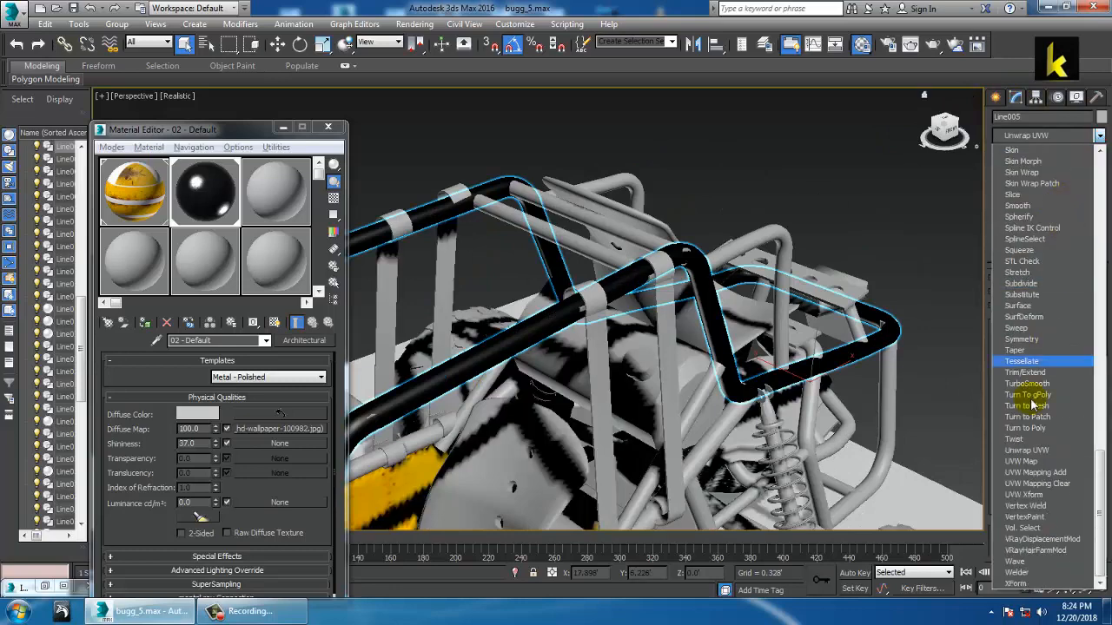
{"action": "left_click", "coordinate": [1023, 461]}
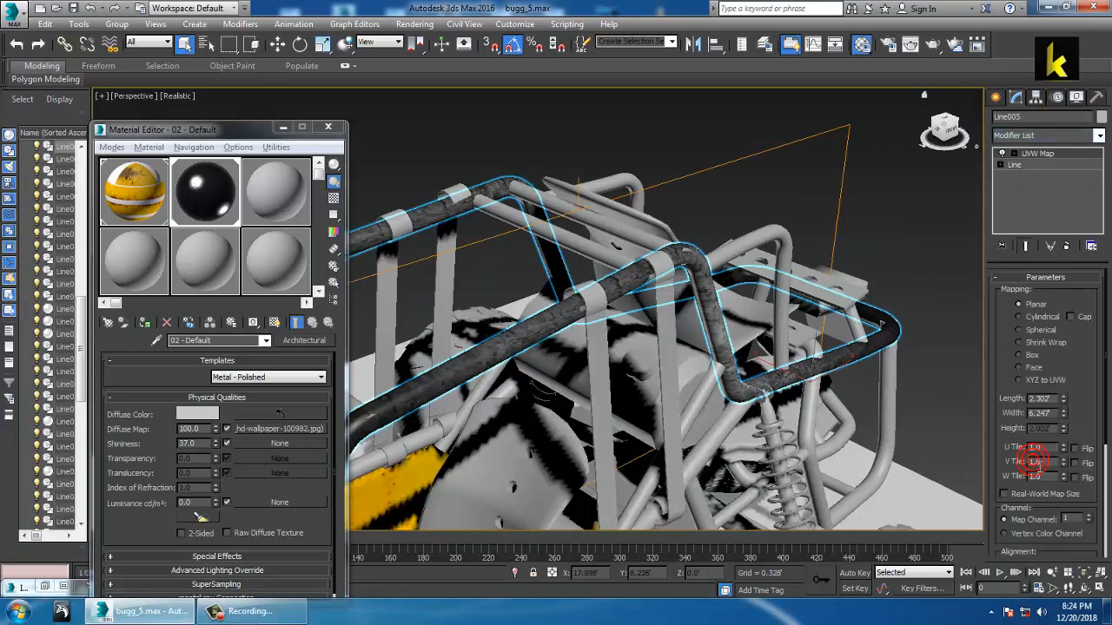
{"action": "left_click", "coordinate": [1026, 355]}
{"action": "middle_click_drag", "start_coordinate": [834, 365], "coordinate": [728, 297], "text": "alt"}
{"action": "scroll", "coordinate": [752, 309], "scroll_direction": "up", "scroll_amount": 3}
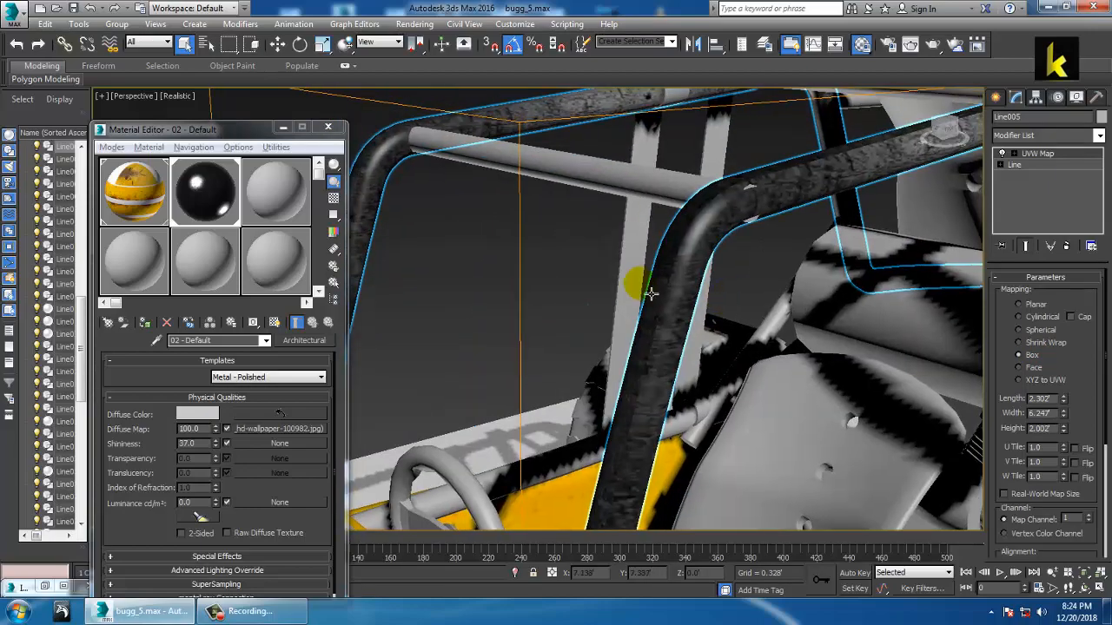
{"action": "middle_click_drag", "start_coordinate": [650, 293], "coordinate": [692, 296], "text": "alt"}
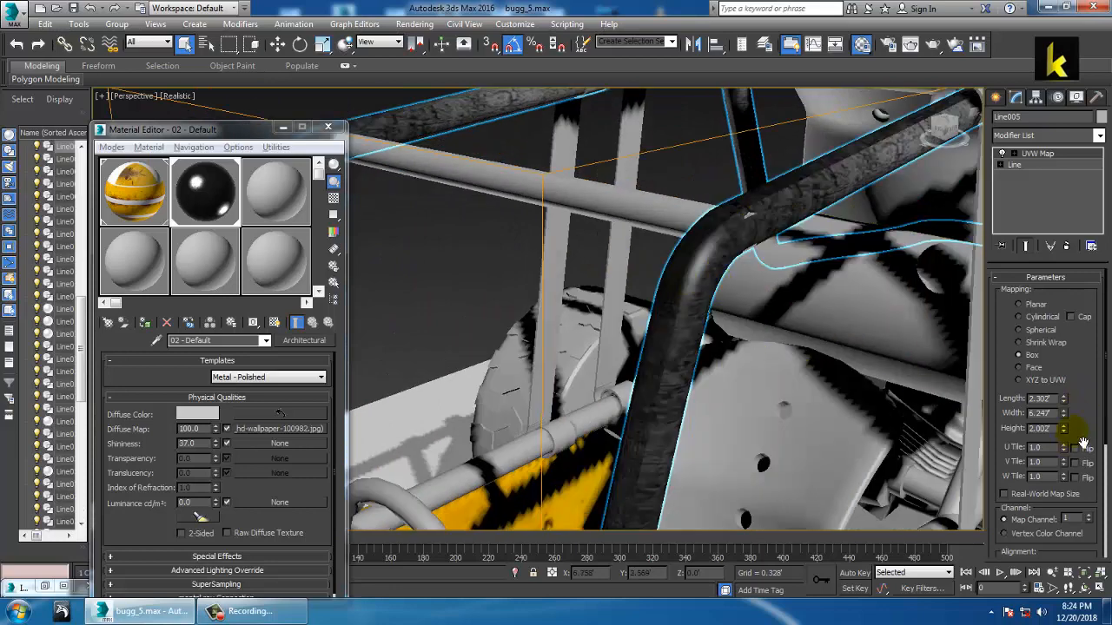
Step: Try a narrower box mapping Width, undo it, and select the lower side tube
{"action": "left_click_drag", "start_coordinate": [1065, 400], "coordinate": [1073, 431]}
{"action": "key", "text": "ctrl+z"}
{"action": "scroll", "coordinate": [846, 352], "scroll_direction": "down", "scroll_amount": 5}
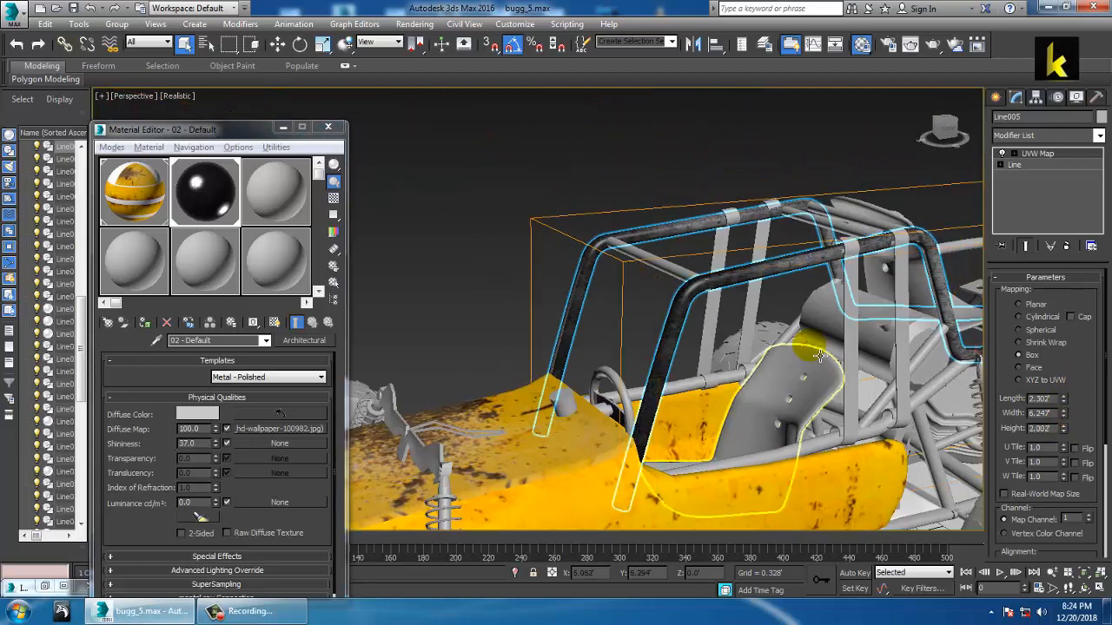
{"action": "middle_click_drag", "start_coordinate": [818, 354], "coordinate": [803, 316], "text": "alt"}
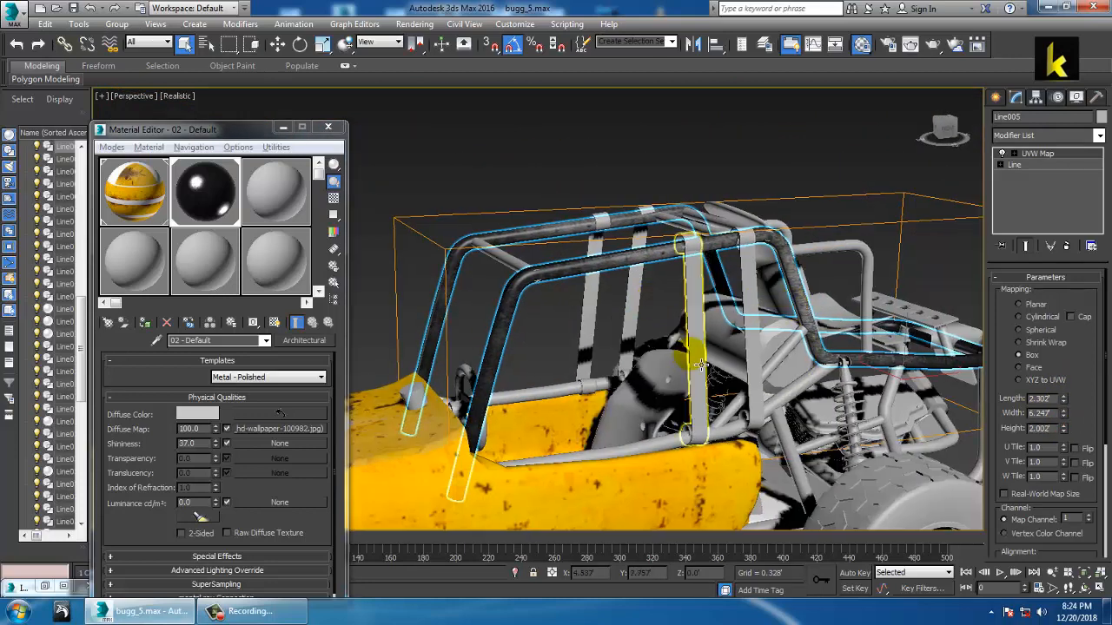
{"action": "mouse_move", "coordinate": [711, 314]}
{"action": "middle_mouse_down", "text": "alt"}
{"action": "mouse_move", "coordinate": [730, 326]}
{"action": "mouse_move", "coordinate": [723, 297]}
{"action": "middle_mouse_up", "text": "alt"}
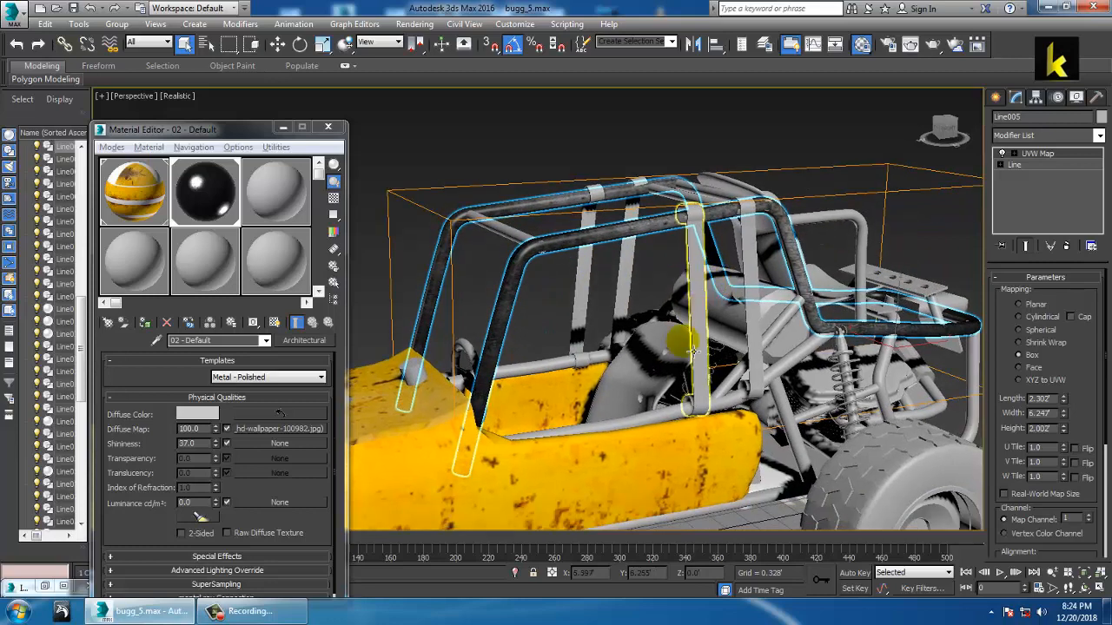
{"action": "left_click", "coordinate": [654, 416]}
Step: Give both lower side tubes the metal material and a Box UVW Map modifier
{"action": "left_click", "coordinate": [560, 375], "text": "ctrl"}
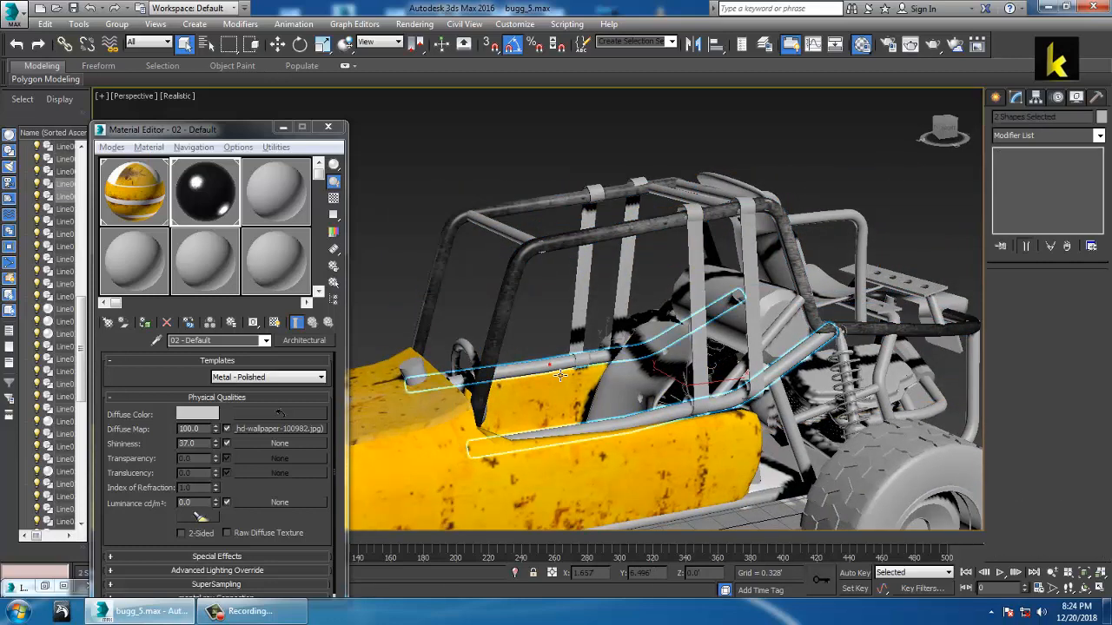
{"action": "left_click", "coordinate": [148, 324]}
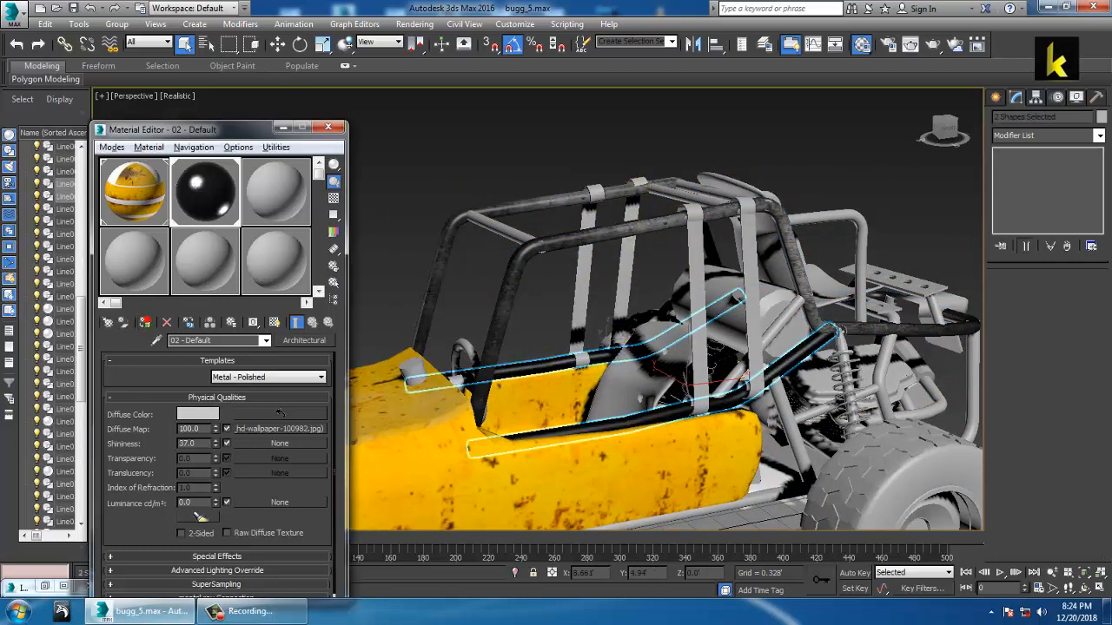
{"action": "left_click", "coordinate": [1099, 135]}
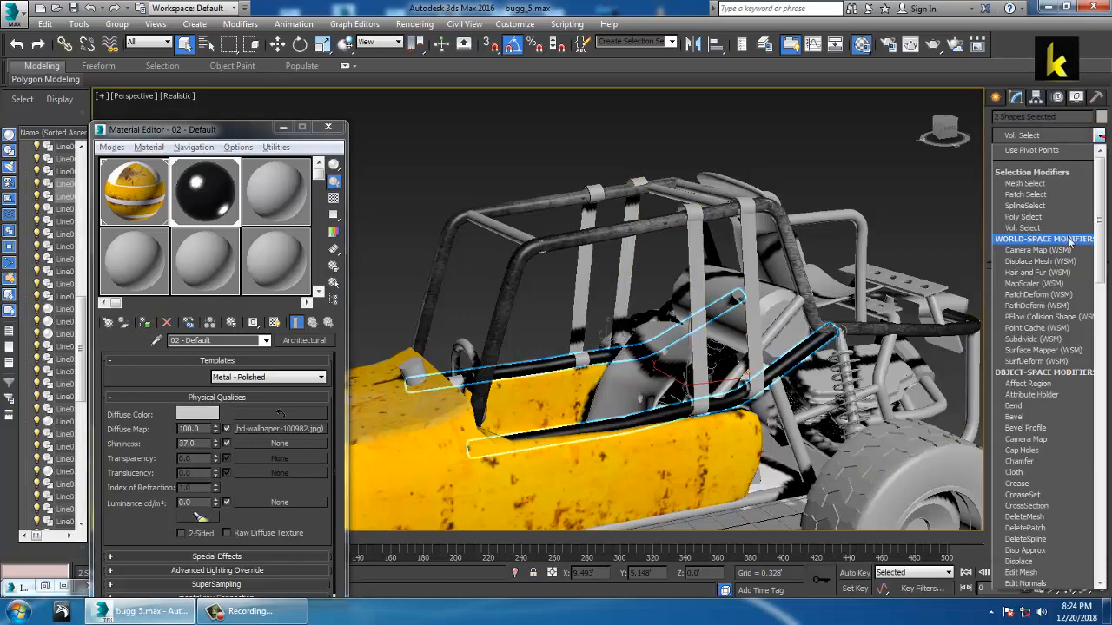
{"action": "key", "text": "u"}
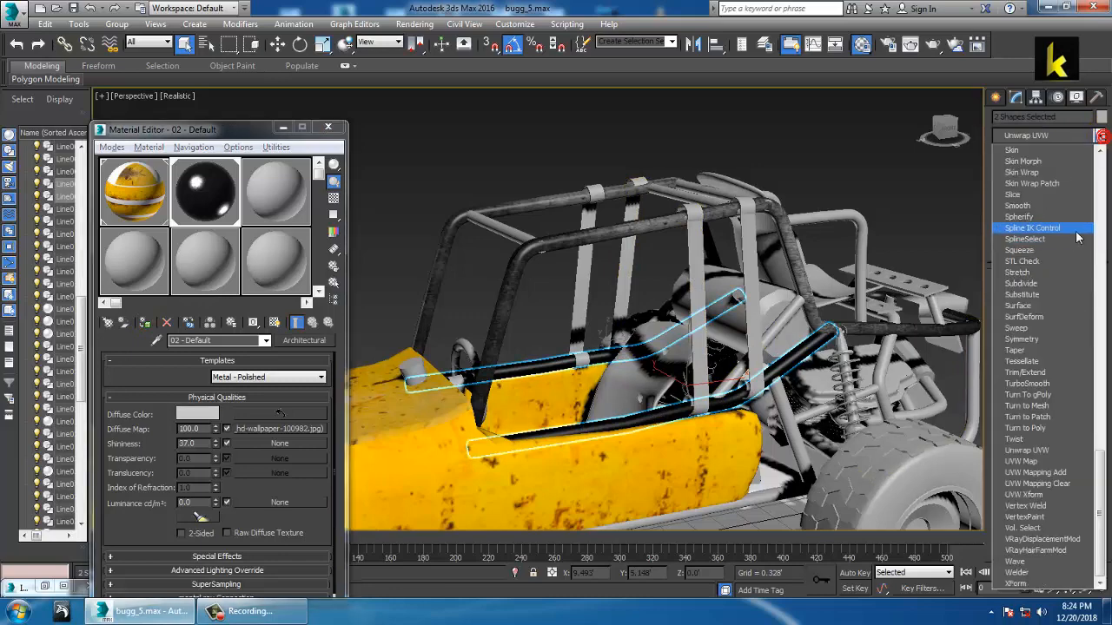
{"action": "left_click", "coordinate": [1038, 462]}
{"action": "left_click", "coordinate": [1032, 356]}
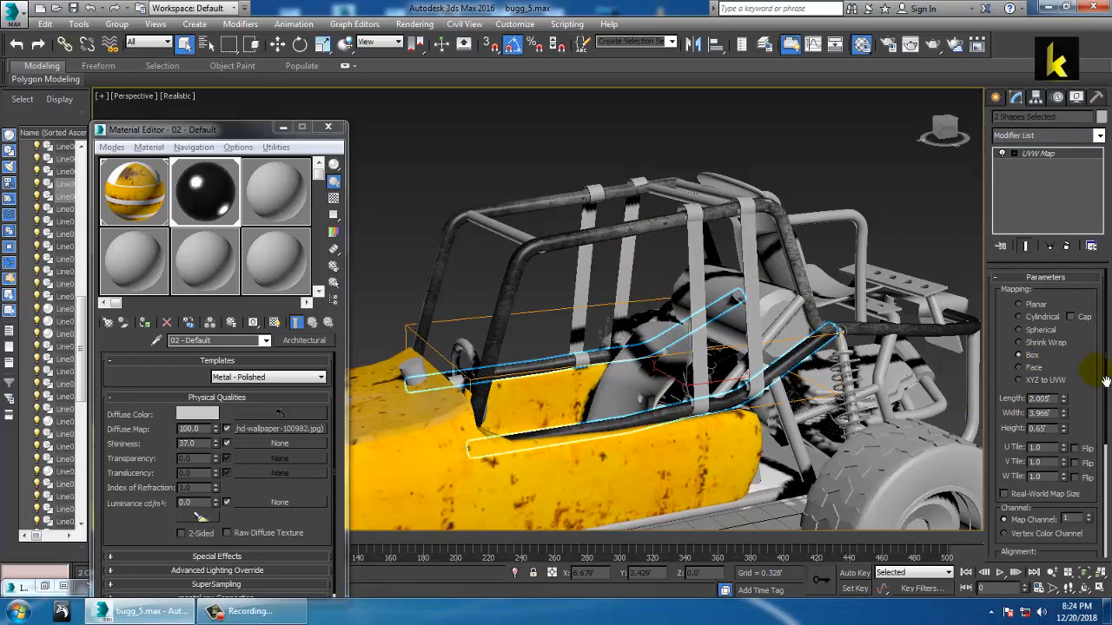
{"action": "left_click_drag", "start_coordinate": [1096, 376], "coordinate": [1096, 271]}
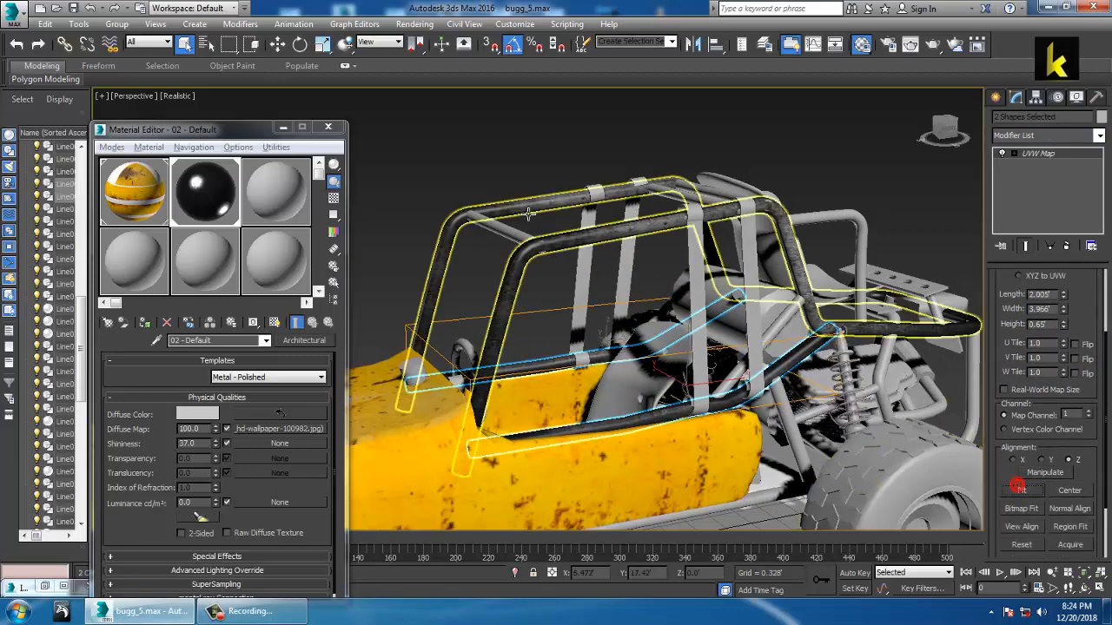
Step: Select four more roll-cage tubes, including the diagonal one, and assign them the metal material
{"action": "left_click", "coordinate": [519, 158]}
{"action": "middle_click_drag", "start_coordinate": [595, 230], "coordinate": [622, 291], "text": "alt"}
{"action": "scroll", "coordinate": [636, 272], "scroll_direction": "up", "scroll_amount": 2}
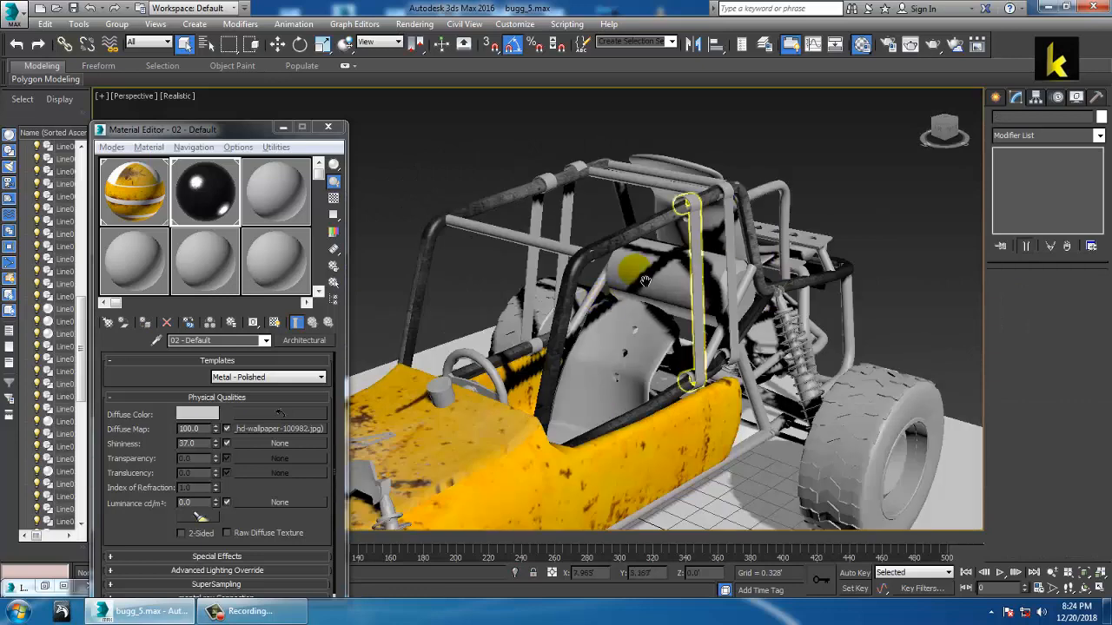
{"action": "middle_click_drag", "start_coordinate": [721, 269], "coordinate": [682, 283], "text": "alt"}
{"action": "scroll", "coordinate": [752, 276], "scroll_direction": "up", "scroll_amount": 3}
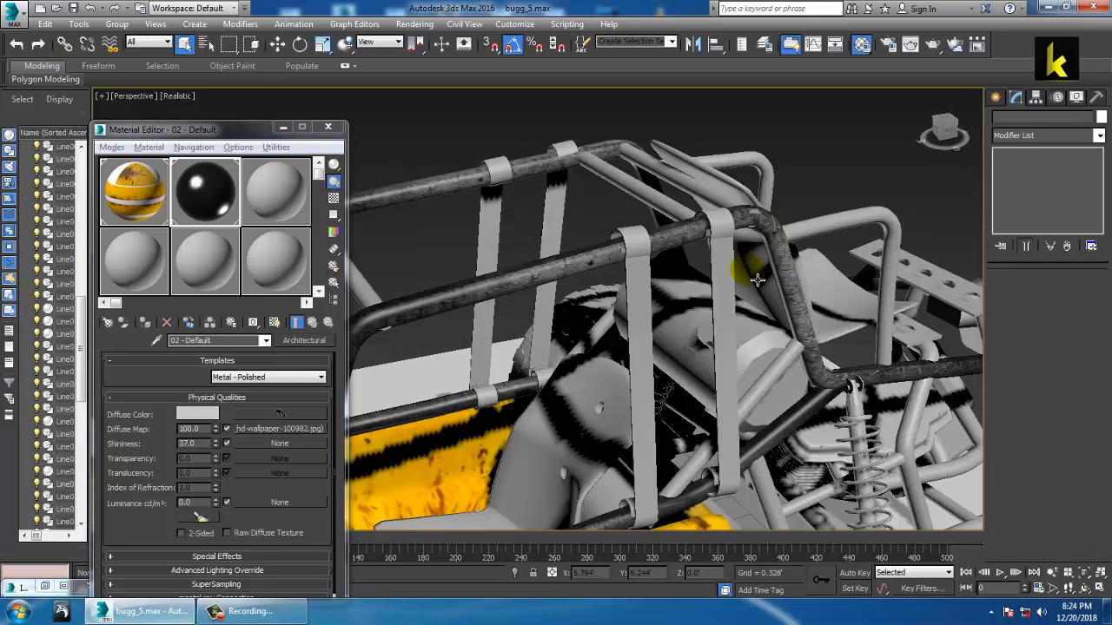
{"action": "left_click", "coordinate": [671, 212]}
{"action": "left_click", "coordinate": [725, 204], "text": "ctrl"}
{"action": "left_click", "coordinate": [717, 191], "text": "ctrl"}
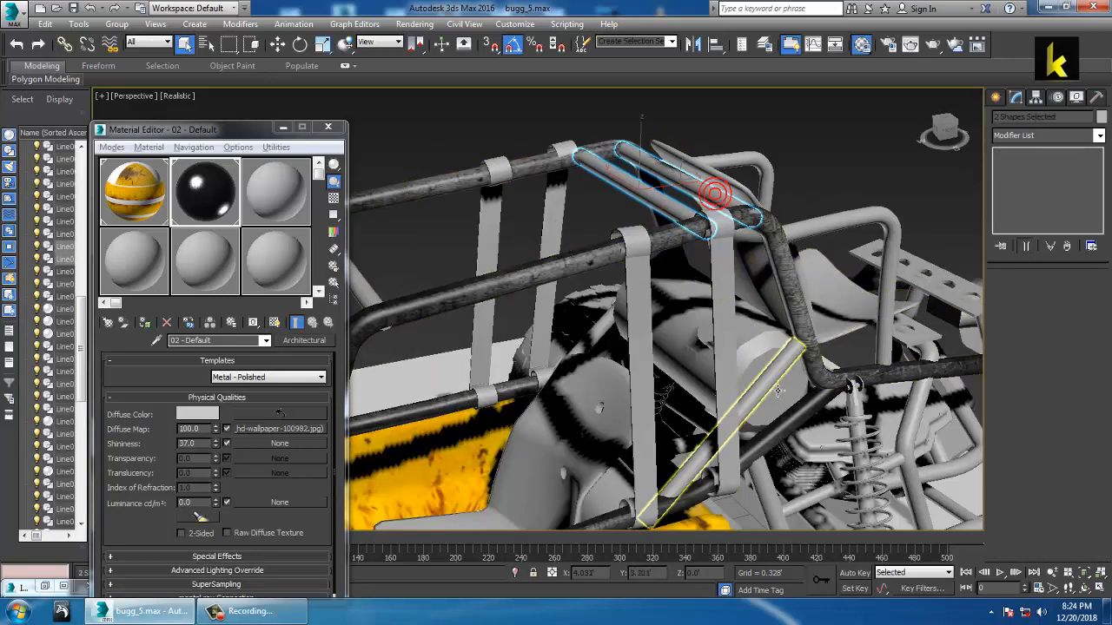
{"action": "left_click", "coordinate": [595, 334], "text": "ctrl"}
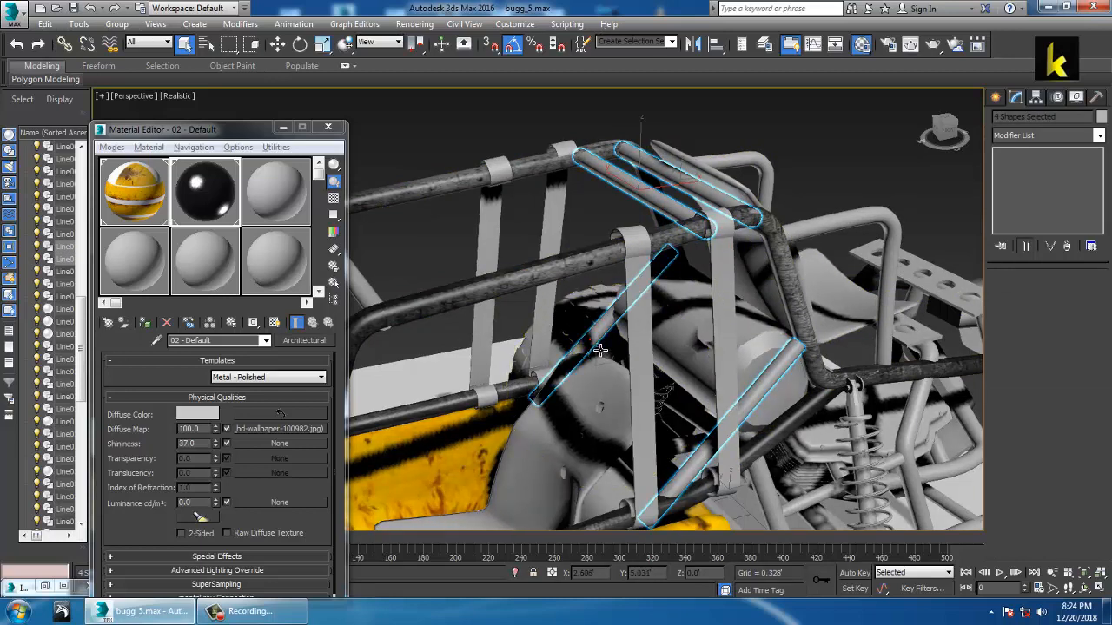
{"action": "left_click", "coordinate": [145, 325]}
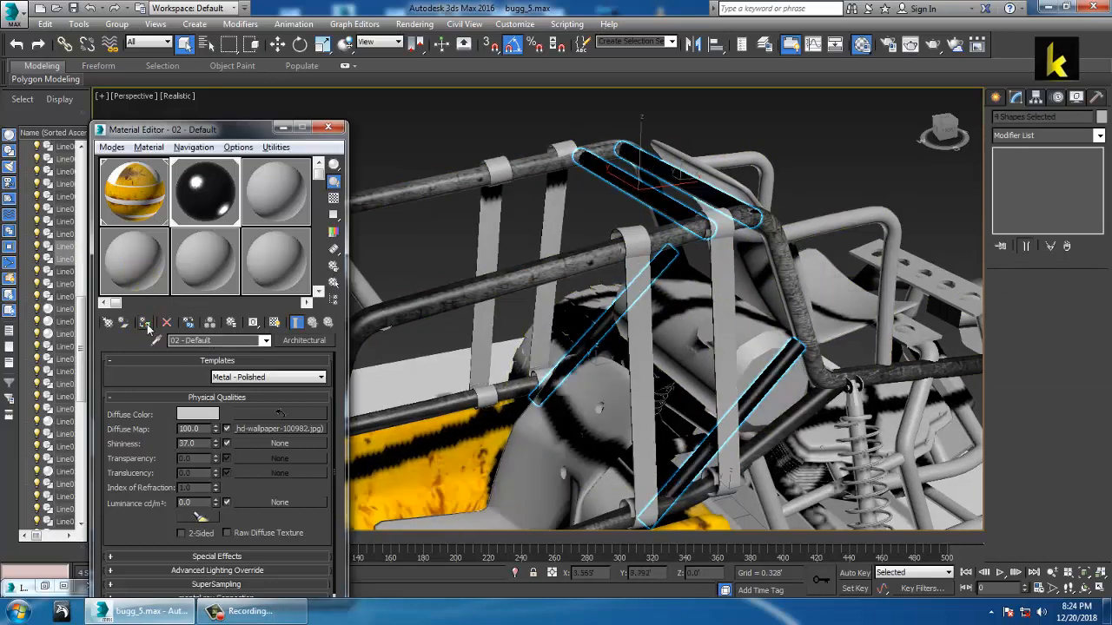
Step: Add a Box UVW Map to the four tubes, sized 1.824 × 1.187 × 2.021
{"action": "left_click", "coordinate": [1098, 136]}
{"action": "scroll", "coordinate": [1058, 239], "scroll_direction": "down", "scroll_amount": 10}
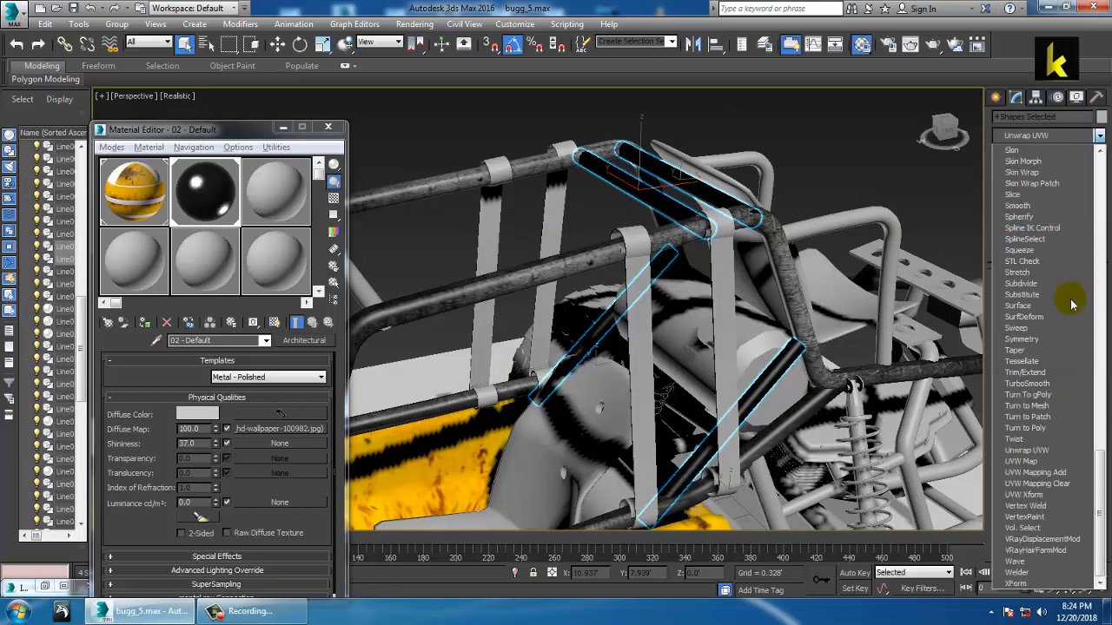
{"action": "left_click", "coordinate": [1025, 461]}
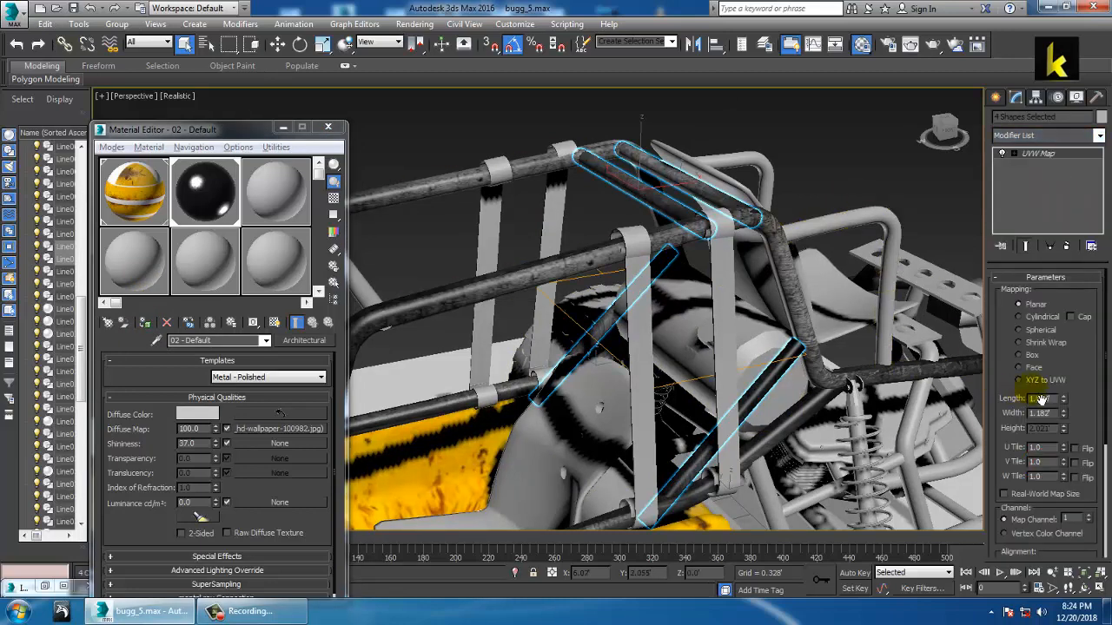
{"action": "left_click", "coordinate": [1032, 356]}
{"action": "middle_click_drag", "start_coordinate": [708, 313], "coordinate": [683, 360], "text": "alt"}
{"action": "middle_click_drag", "start_coordinate": [635, 267], "coordinate": [708, 274], "text": "alt"}
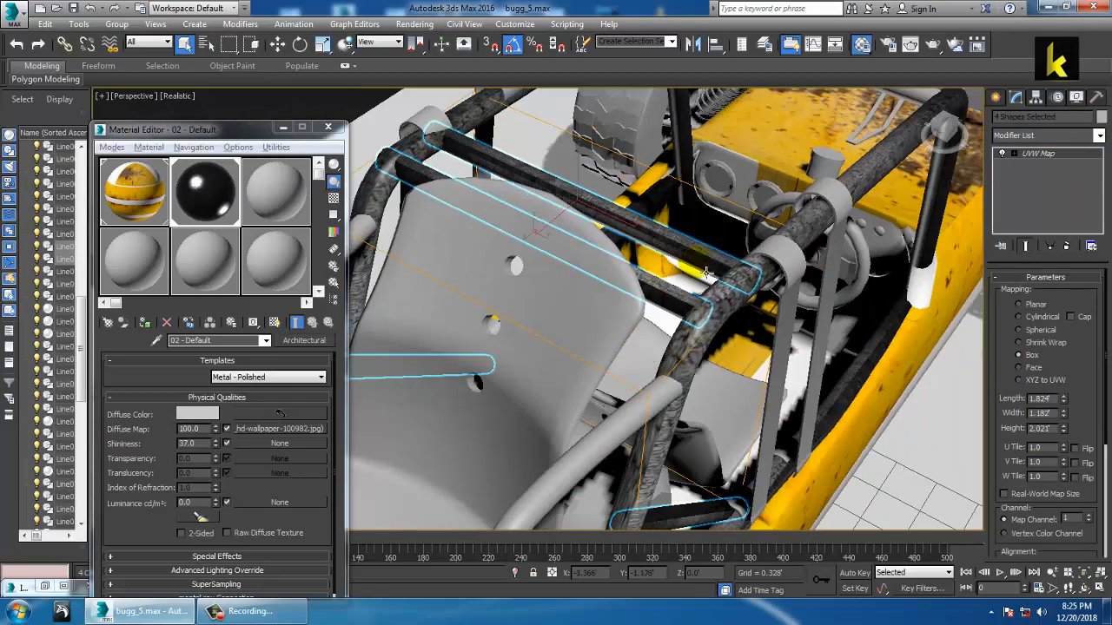
{"action": "middle_click_drag", "start_coordinate": [728, 227], "coordinate": [807, 201], "text": "alt"}
{"action": "left_click", "coordinate": [789, 342]}
{"action": "middle_click_drag", "start_coordinate": [790, 341], "coordinate": [635, 257], "text": "alt"}
Step: Remove the existing UVW Map from the two top roll-cage bars and reselect both
{"action": "left_click", "coordinate": [478, 220]}
{"action": "left_click", "coordinate": [531, 191], "text": "ctrl"}
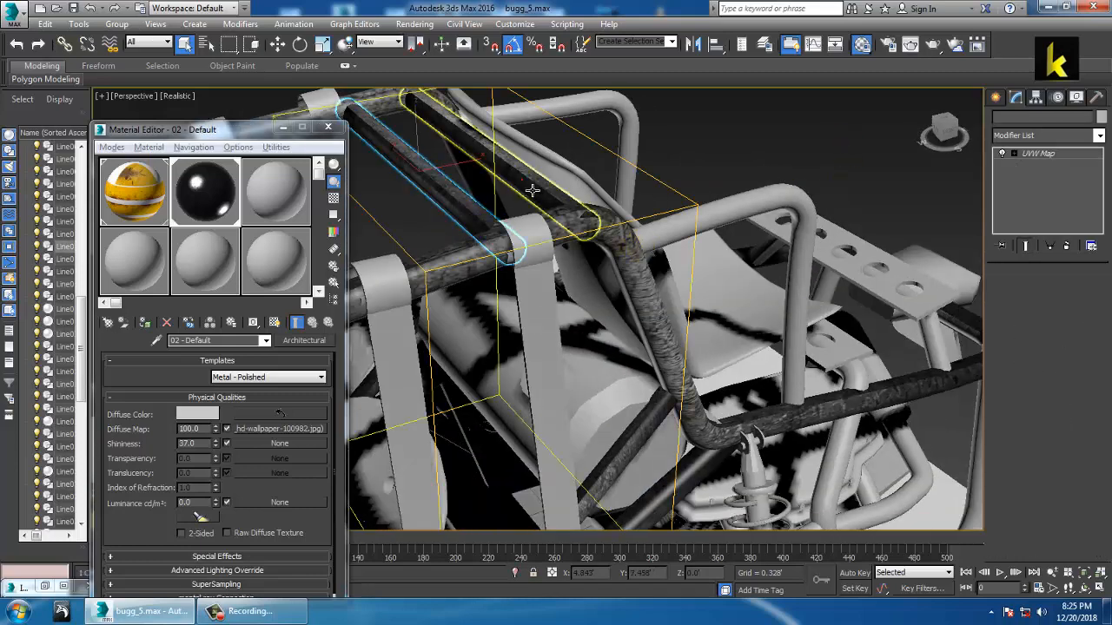
{"action": "left_click", "coordinate": [1073, 248]}
{"action": "left_click", "coordinate": [802, 162]}
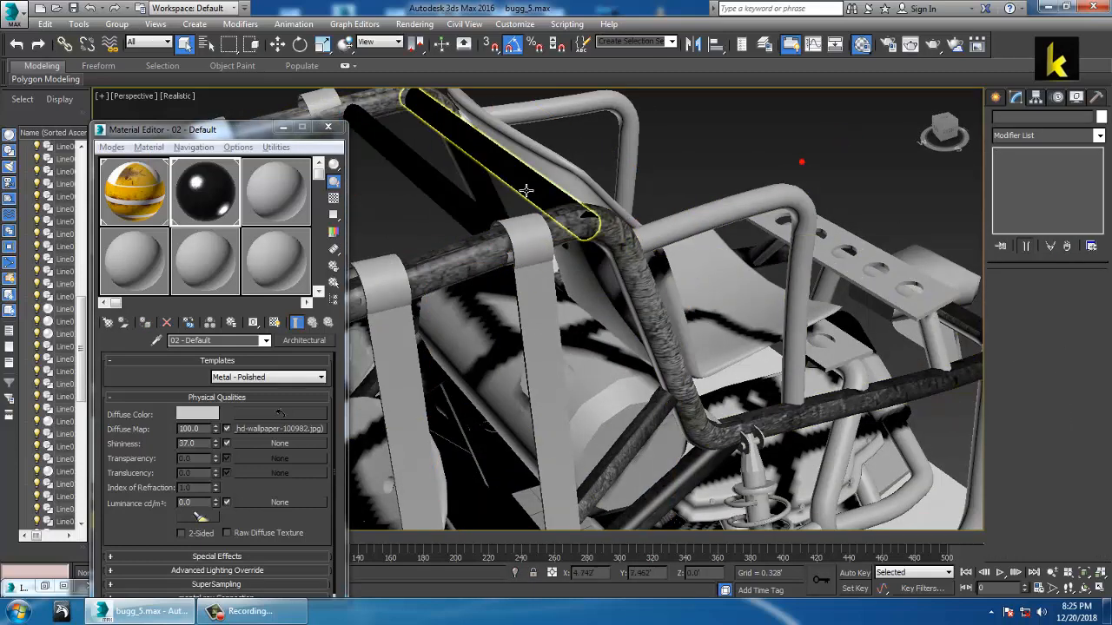
{"action": "left_click", "coordinate": [527, 192]}
{"action": "left_click", "coordinate": [464, 199], "text": "ctrl"}
Step: Add a fresh UVW Map modifier with Box projection to the top bars
{"action": "left_click", "coordinate": [1098, 136]}
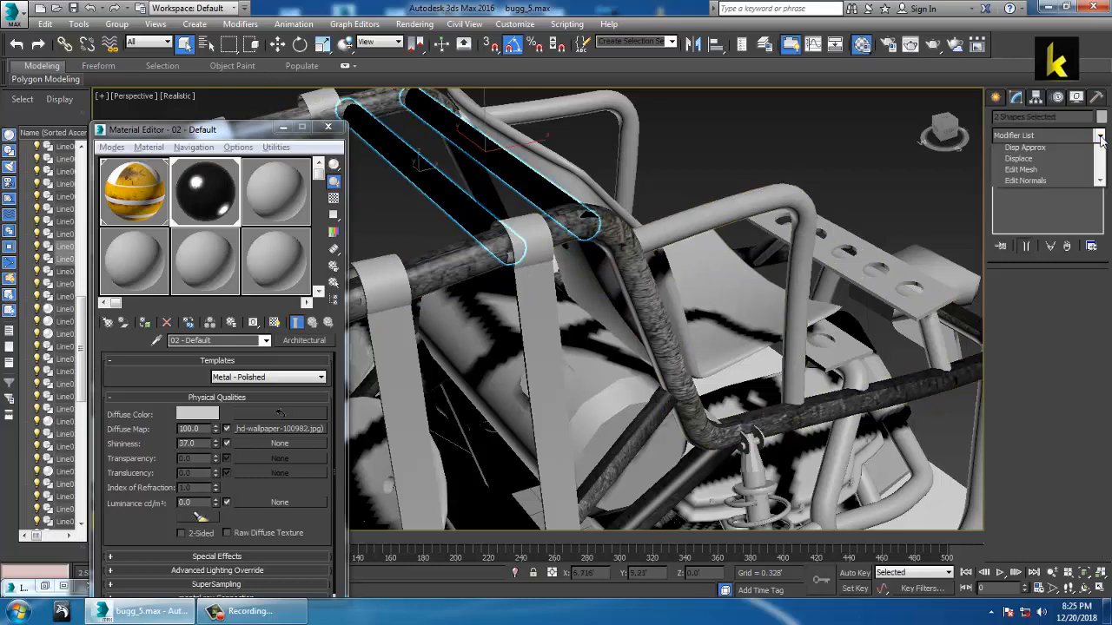
{"action": "scroll", "coordinate": [1070, 243], "scroll_direction": "down", "scroll_amount": 10}
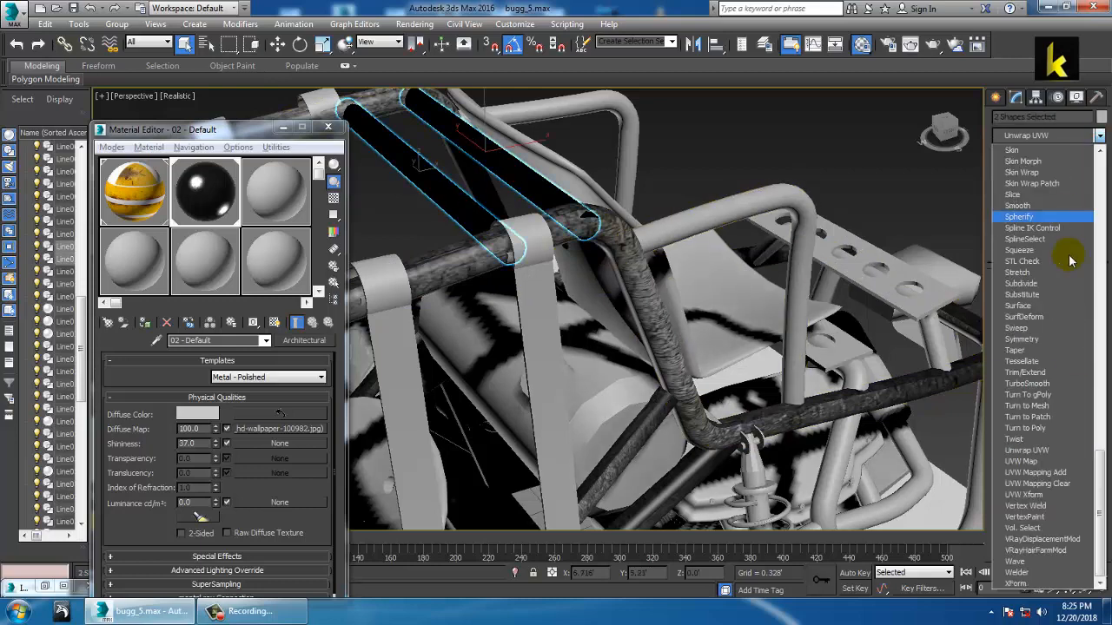
{"action": "left_click", "coordinate": [1042, 461]}
{"action": "left_click", "coordinate": [1031, 355]}
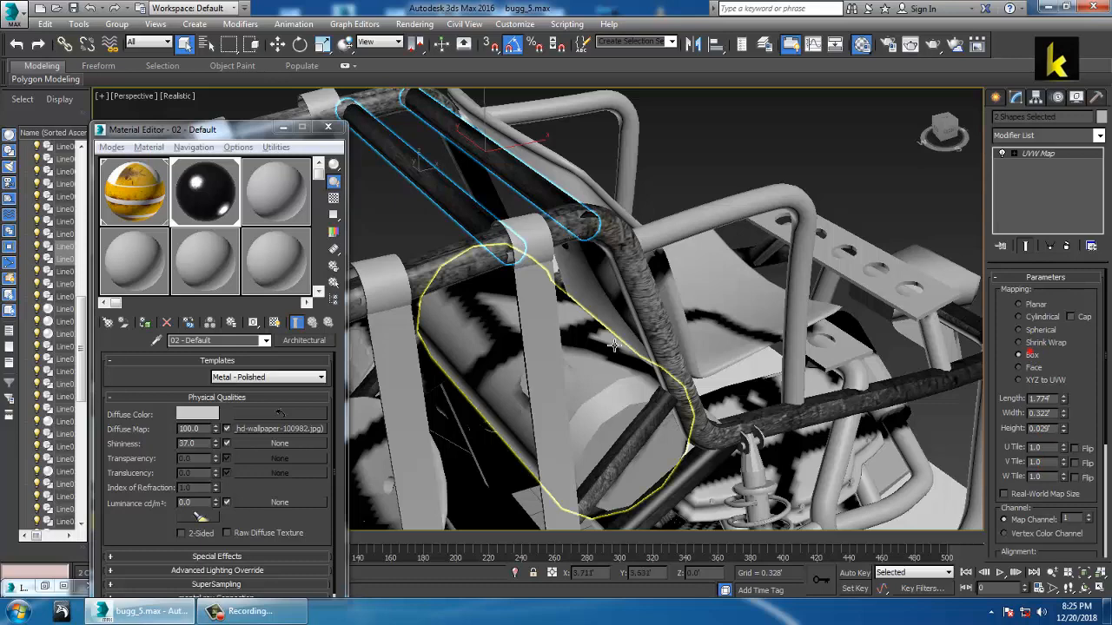
{"action": "middle_click_drag", "start_coordinate": [719, 265], "coordinate": [750, 305], "text": "alt"}
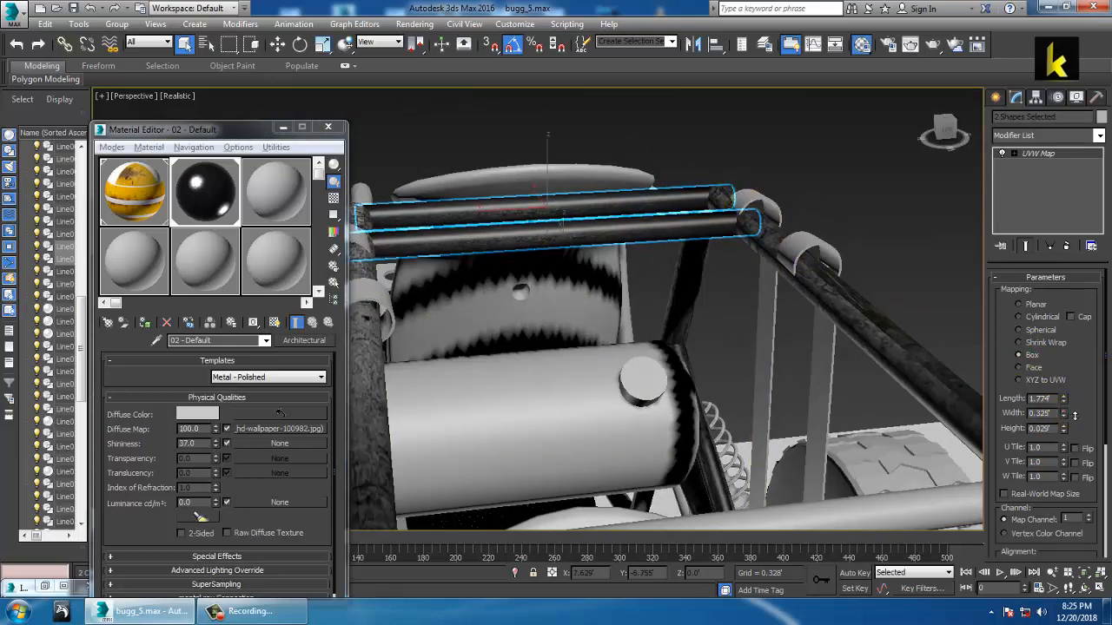
Step: Widen the top bars' box mapping and raise its Height to 0.385'
{"action": "left_click_drag", "start_coordinate": [1074, 416], "coordinate": [1061, 239]}
{"action": "key", "text": "ctrl+z"}
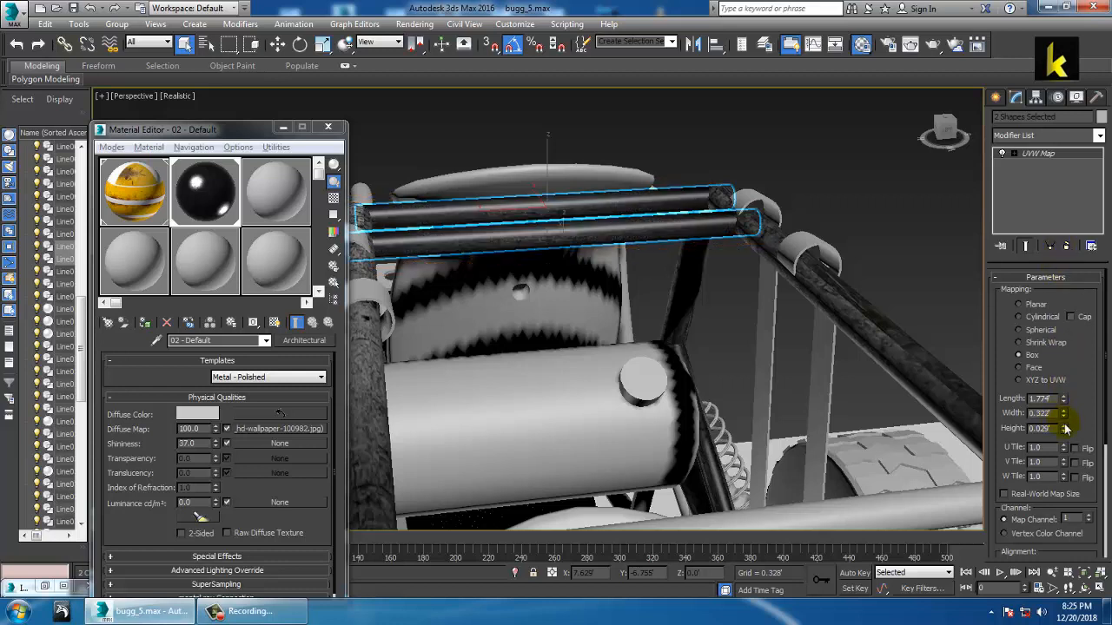
{"action": "left_click_drag", "start_coordinate": [1081, 386], "coordinate": [1079, 298]}
{"action": "key", "text": "ctrl+z"}
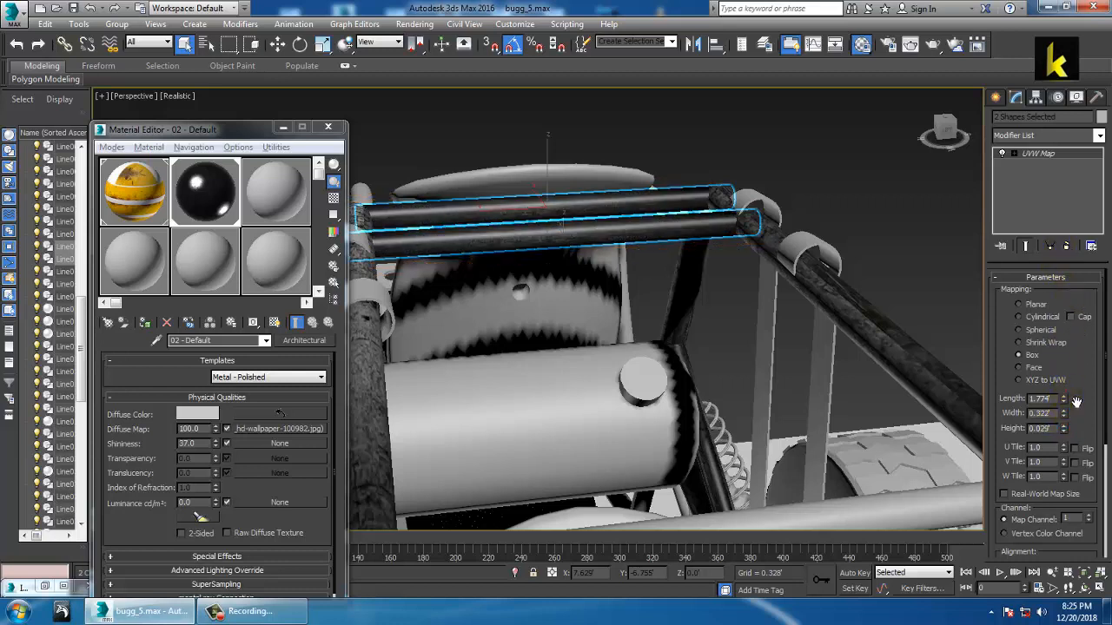
{"action": "left_click_drag", "start_coordinate": [1067, 393], "coordinate": [1062, 260]}
{"action": "middle_click_drag", "start_coordinate": [752, 295], "coordinate": [638, 318], "text": "alt"}
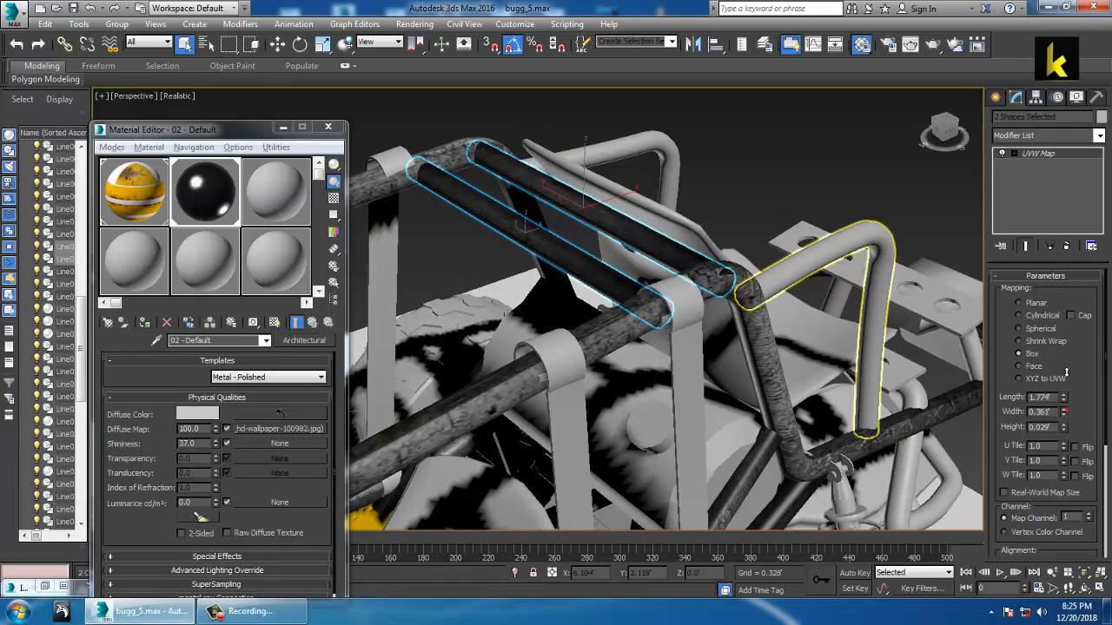
{"action": "left_click_drag", "start_coordinate": [1066, 372], "coordinate": [1053, 299]}
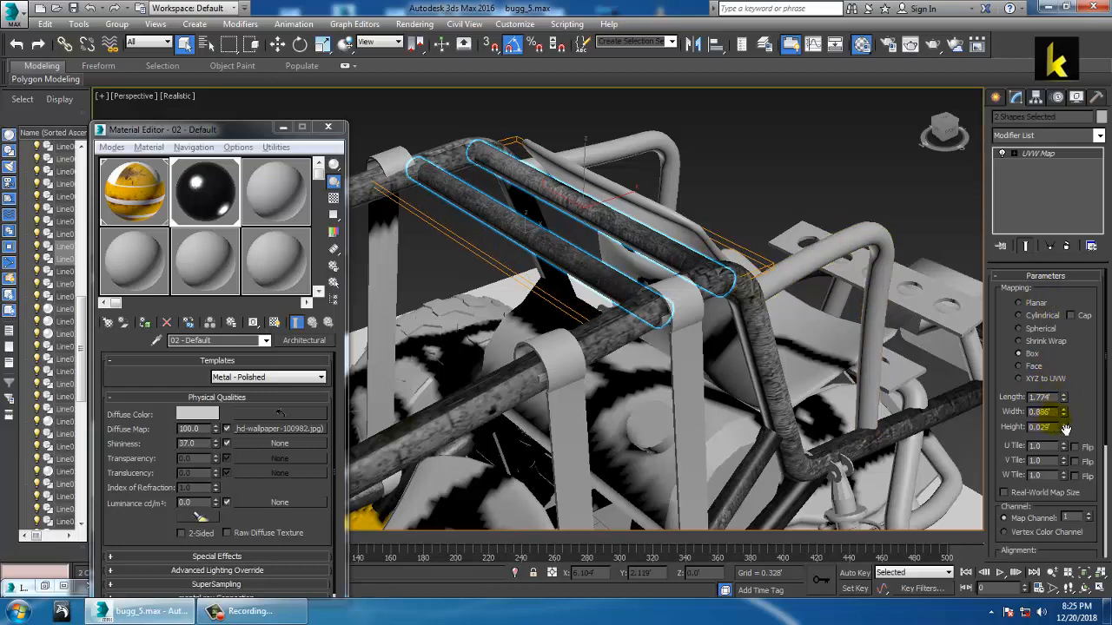
{"action": "left_click_drag", "start_coordinate": [1065, 429], "coordinate": [1075, 255]}
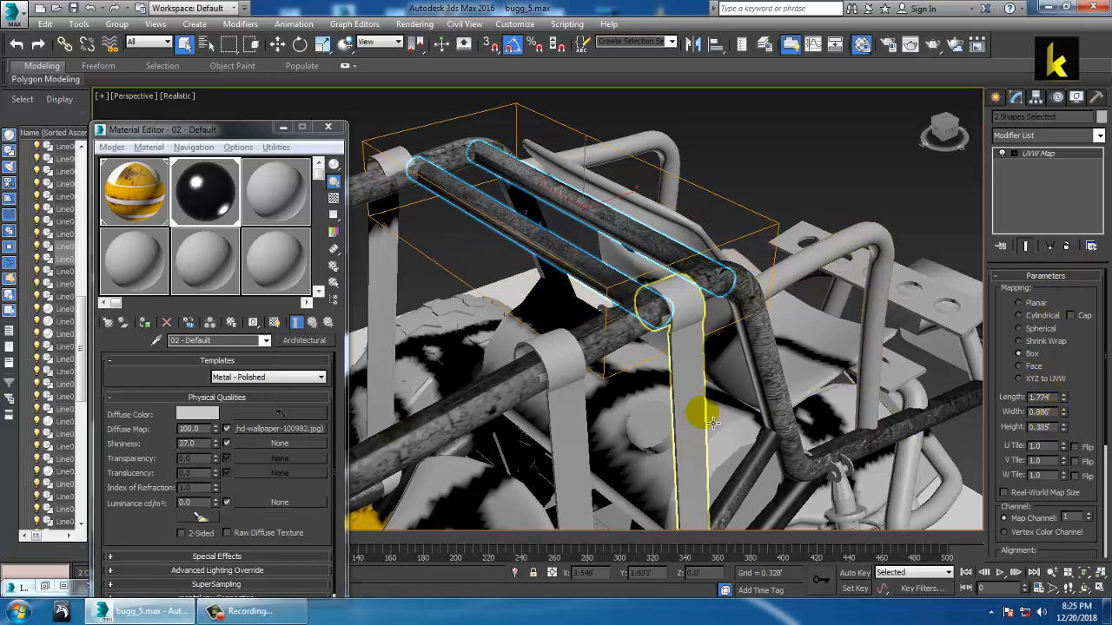
Step: Enlarge the two diagonal tubes' box mapping to Length 4.122' and Width 2.282'
{"action": "middle_click_drag", "start_coordinate": [699, 448], "coordinate": [504, 378], "text": "alt"}
{"action": "left_click", "coordinate": [697, 366]}
{"action": "left_click", "coordinate": [504, 378], "text": "ctrl"}
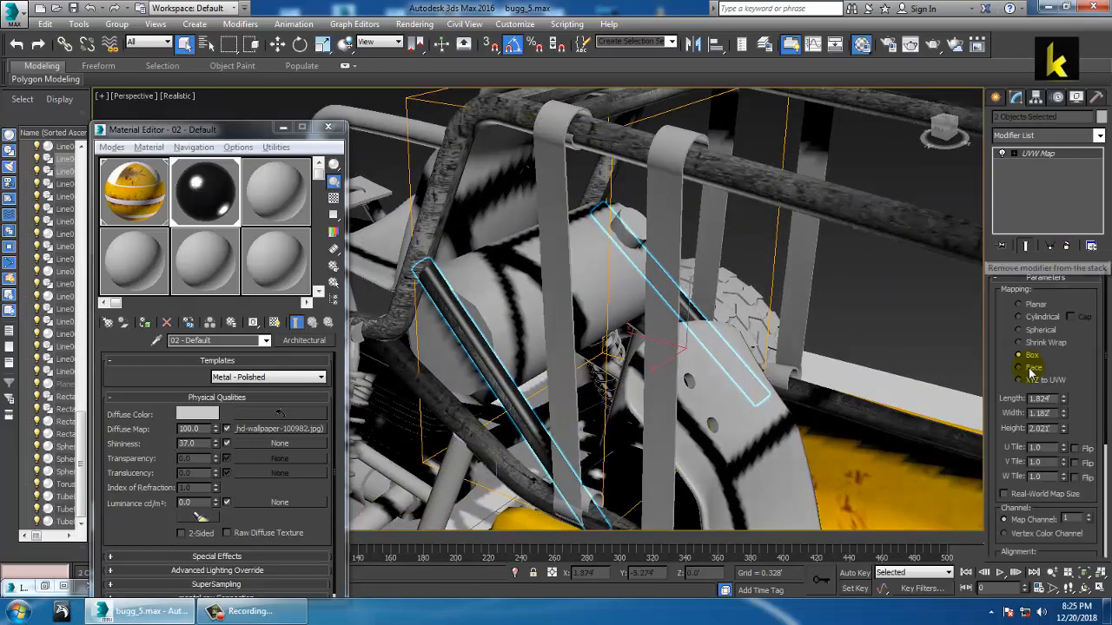
{"action": "left_click_drag", "start_coordinate": [1065, 399], "coordinate": [1059, 323]}
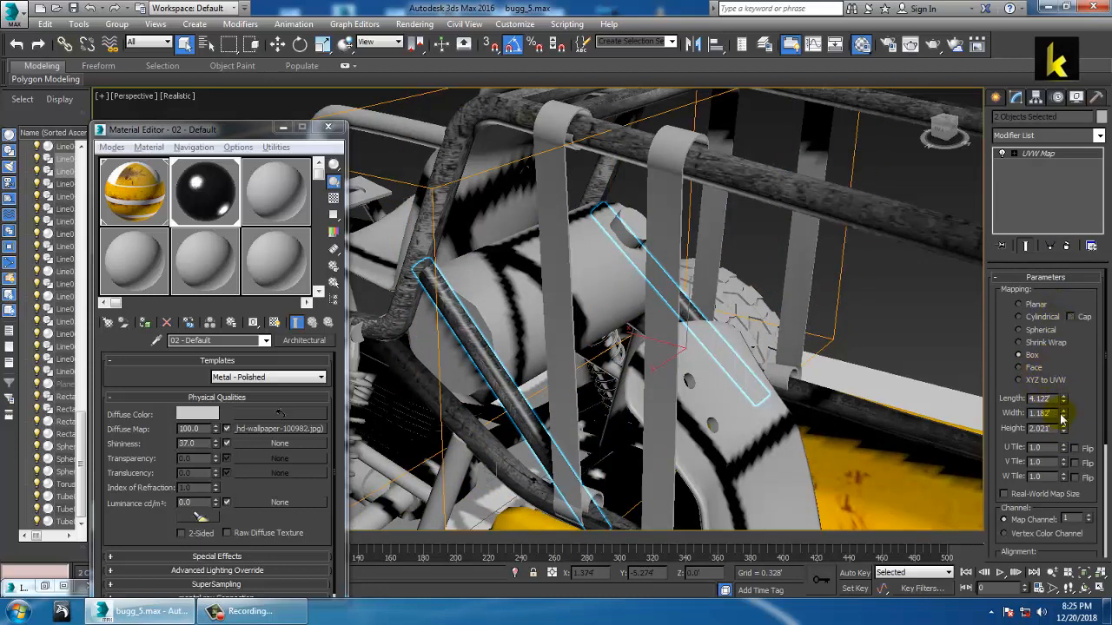
{"action": "left_click_drag", "start_coordinate": [1061, 416], "coordinate": [1075, 358]}
{"action": "scroll", "coordinate": [631, 352], "scroll_direction": "down", "scroll_amount": 5}
{"action": "middle_click_drag", "start_coordinate": [705, 333], "coordinate": [584, 336], "text": "alt"}
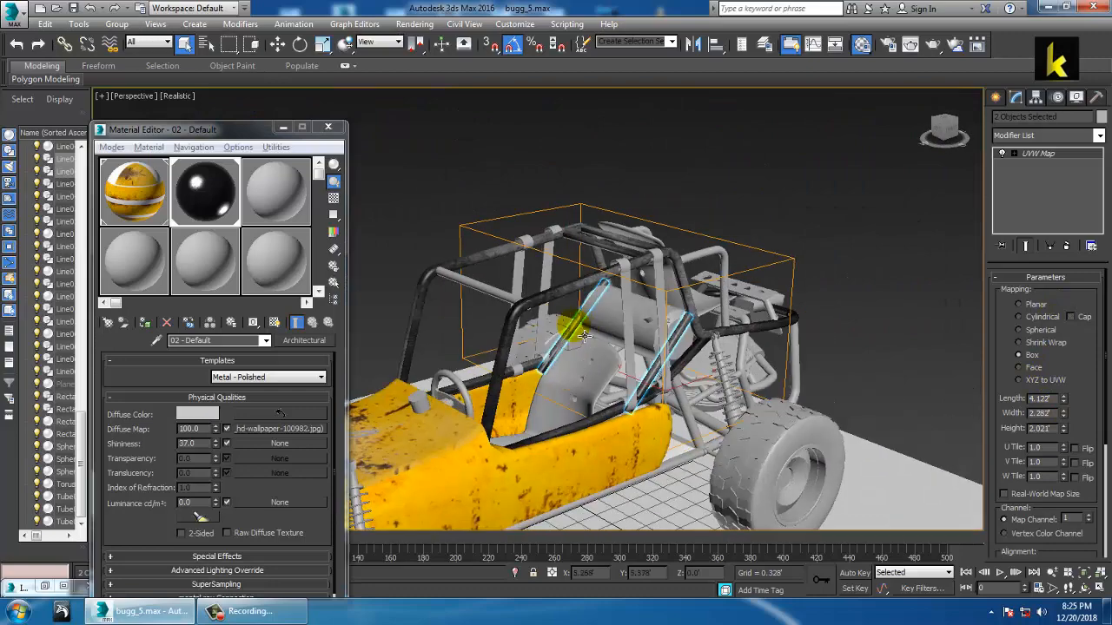
{"action": "scroll", "coordinate": [584, 336], "scroll_direction": "up", "scroll_amount": 5}
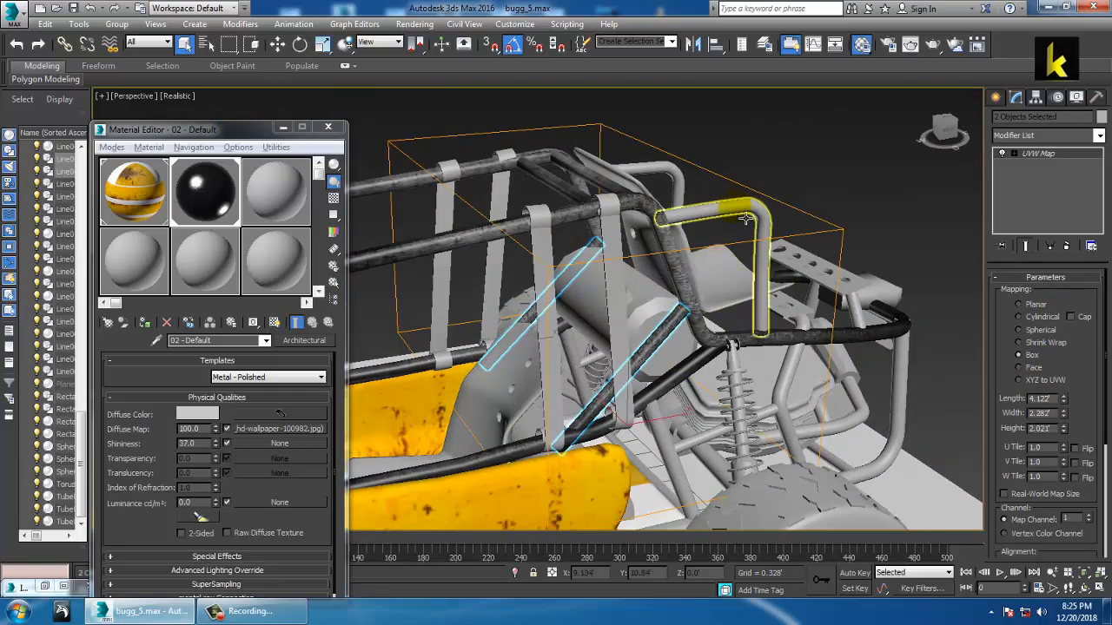
Step: Give both tubes behind the seat the metal material and a Box UVW Map
{"action": "left_click", "coordinate": [747, 216]}
{"action": "left_click", "coordinate": [673, 177], "text": "ctrl"}
{"action": "middle_click_drag", "start_coordinate": [725, 167], "coordinate": [641, 184], "text": "alt"}
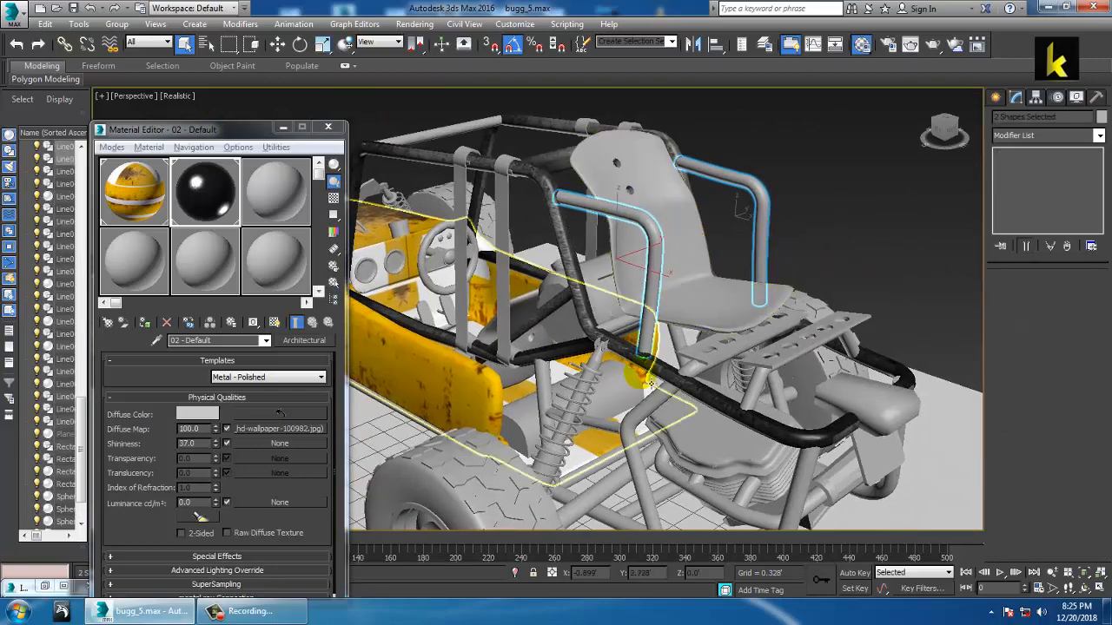
{"action": "left_click", "coordinate": [144, 323]}
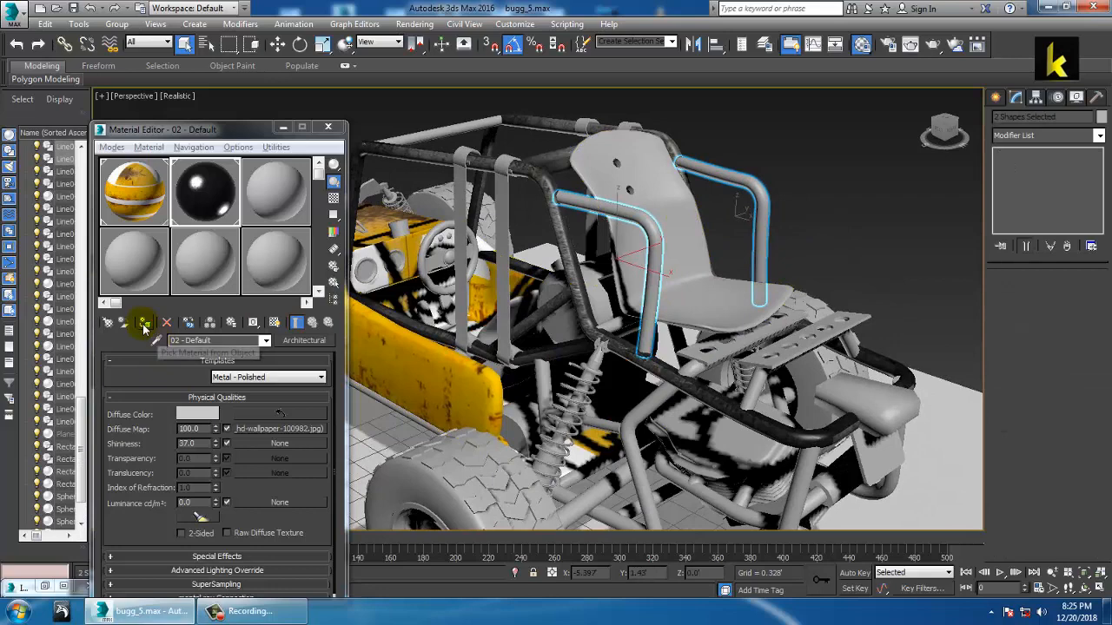
{"action": "left_click", "coordinate": [1099, 135]}
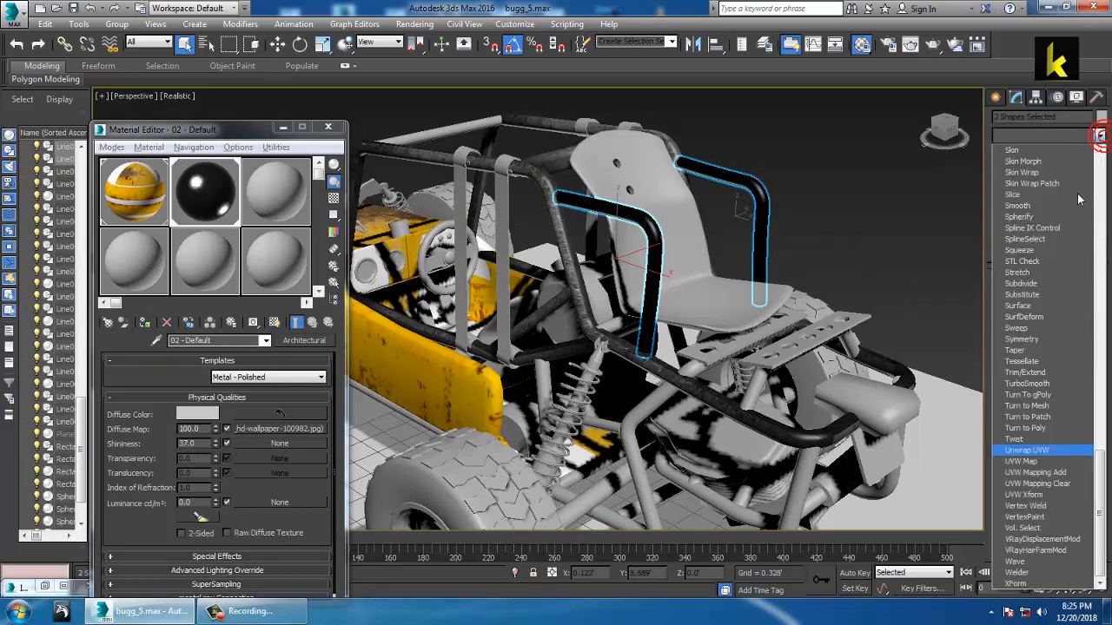
{"action": "left_click", "coordinate": [1025, 462]}
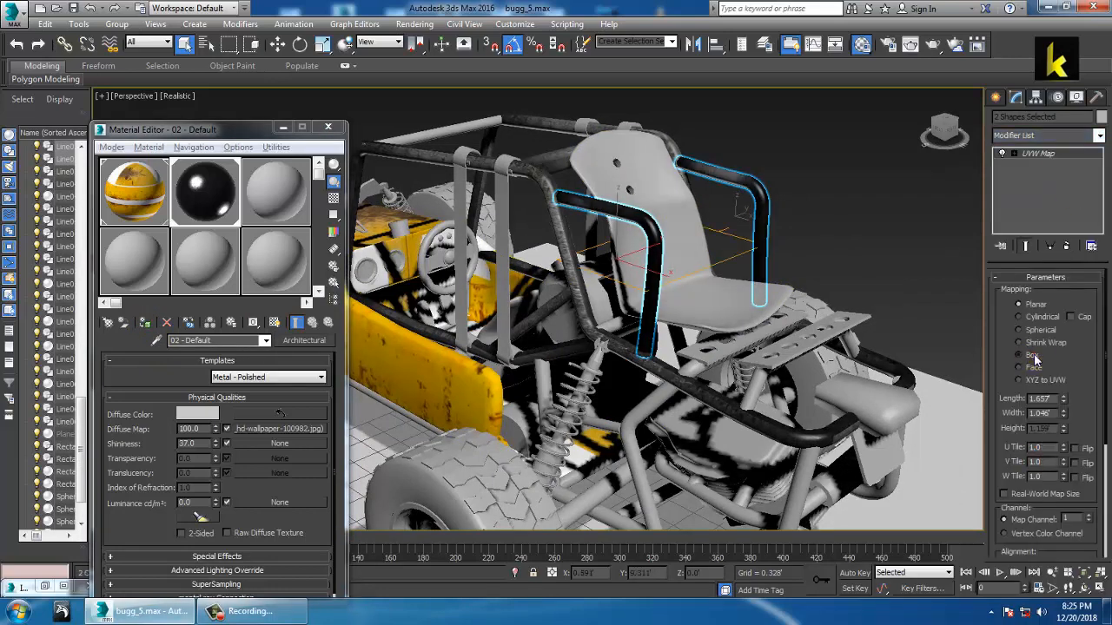
{"action": "left_click", "coordinate": [1020, 355]}
Step: Size their box mapping to Length 3.76, Width 2.009, Height 1.981
{"action": "left_click_drag", "start_coordinate": [1065, 402], "coordinate": [1060, 304]}
{"action": "middle_click_drag", "start_coordinate": [632, 275], "coordinate": [612, 348], "text": "alt"}
{"action": "scroll", "coordinate": [670, 270], "scroll_direction": "up", "scroll_amount": 3}
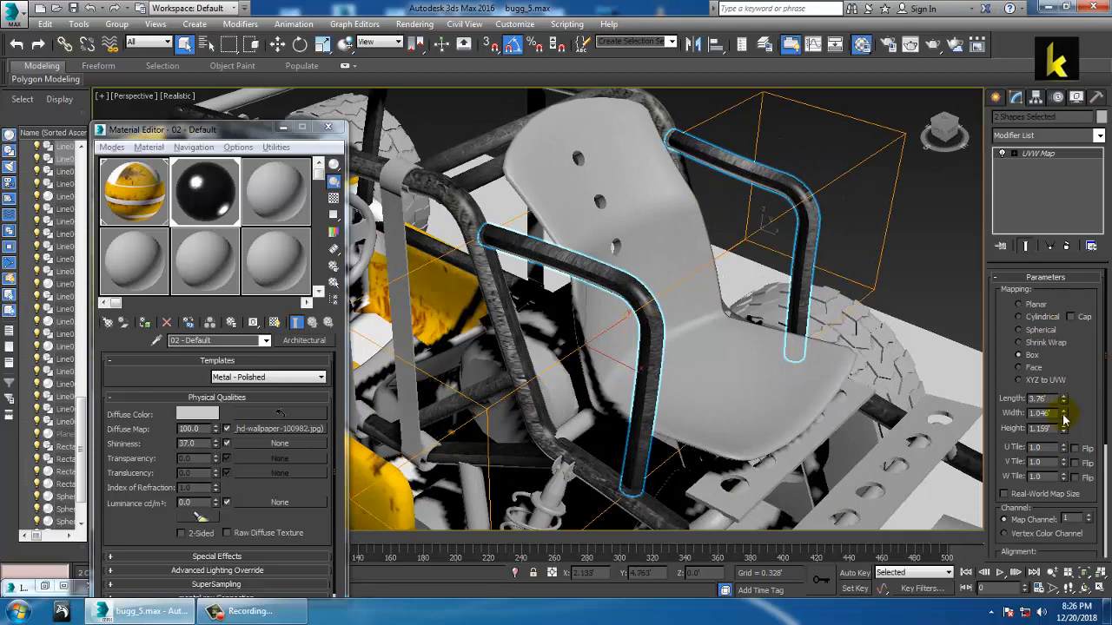
{"action": "left_click_drag", "start_coordinate": [1065, 420], "coordinate": [1065, 352]}
{"action": "left_click_drag", "start_coordinate": [1064, 428], "coordinate": [1077, 385]}
{"action": "middle_click_drag", "start_coordinate": [548, 338], "coordinate": [685, 326], "text": "alt"}
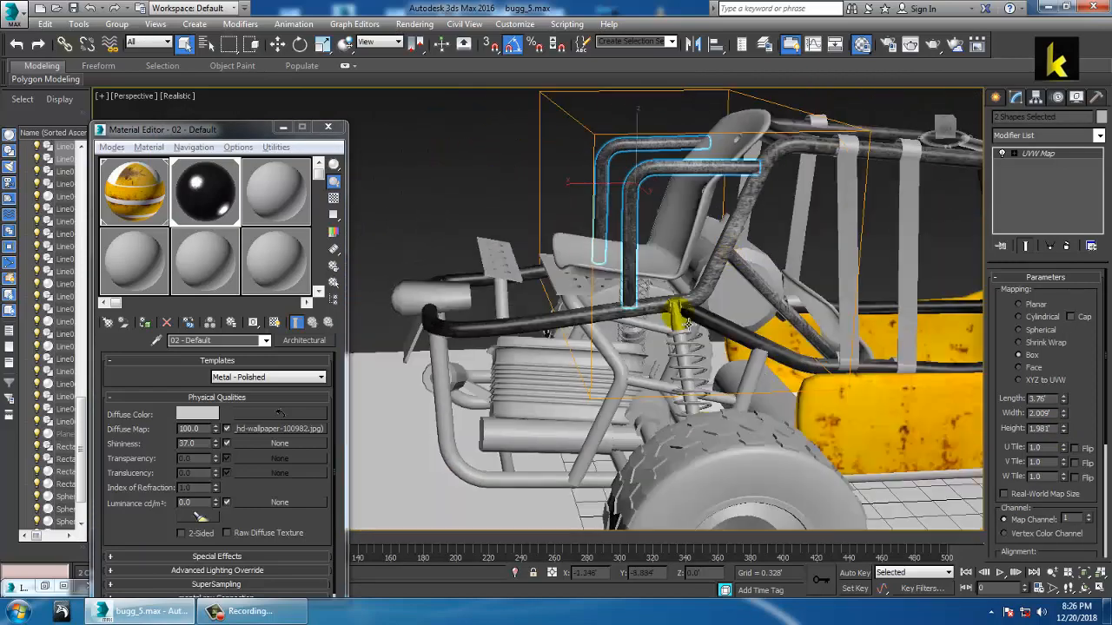
Step: Select the two lower rear tubes and assign them the metal material
{"action": "left_click", "coordinate": [445, 401]}
{"action": "middle_click_drag", "start_coordinate": [486, 373], "coordinate": [654, 314], "text": "alt"}
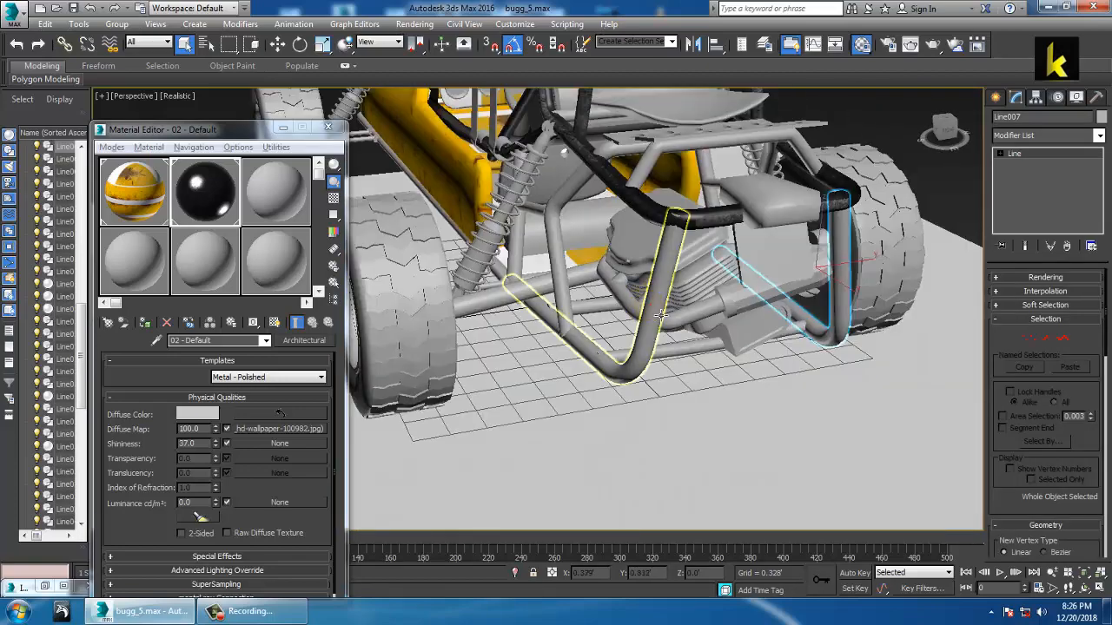
{"action": "left_click", "coordinate": [661, 315], "text": "ctrl"}
{"action": "left_click", "coordinate": [144, 323]}
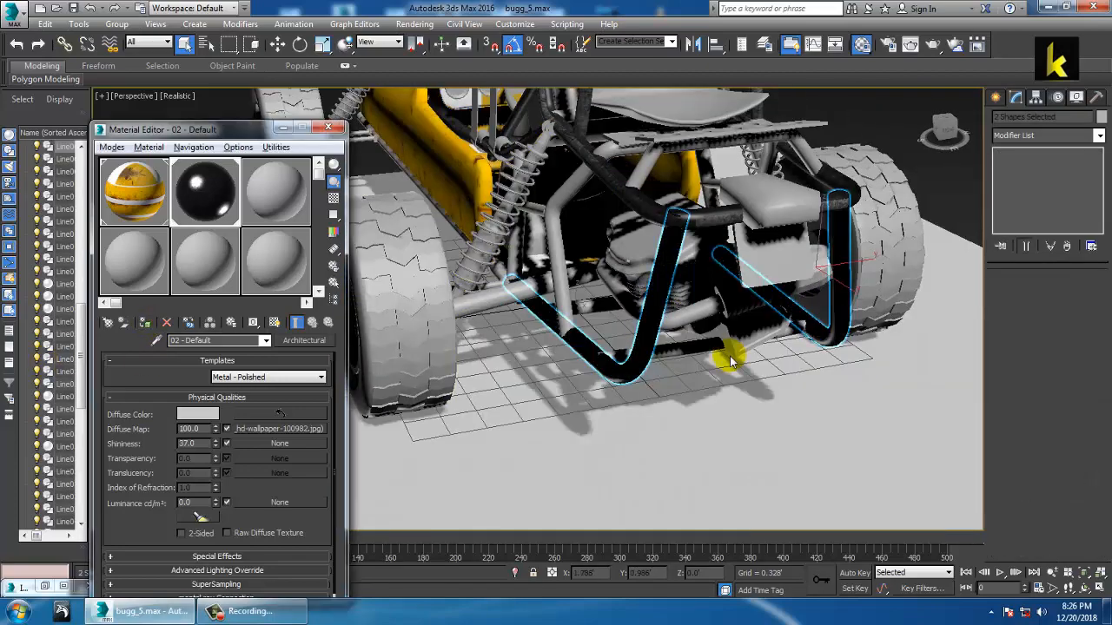
{"action": "middle_click_drag", "start_coordinate": [732, 362], "coordinate": [694, 310], "text": "alt"}
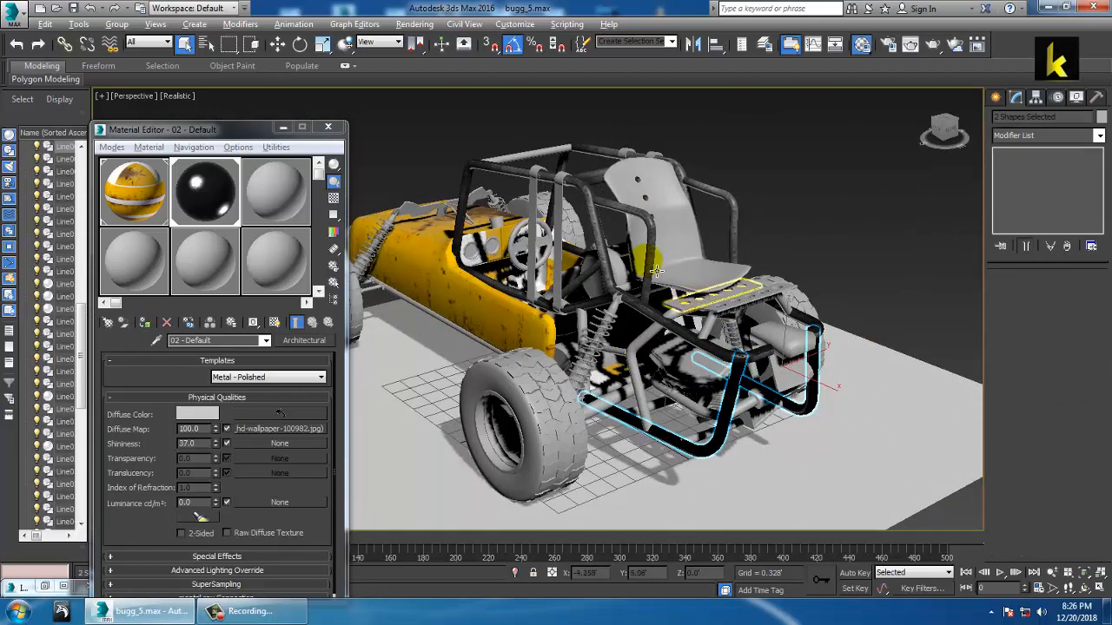
{"action": "middle_click_drag", "start_coordinate": [657, 271], "coordinate": [651, 268], "text": "alt"}
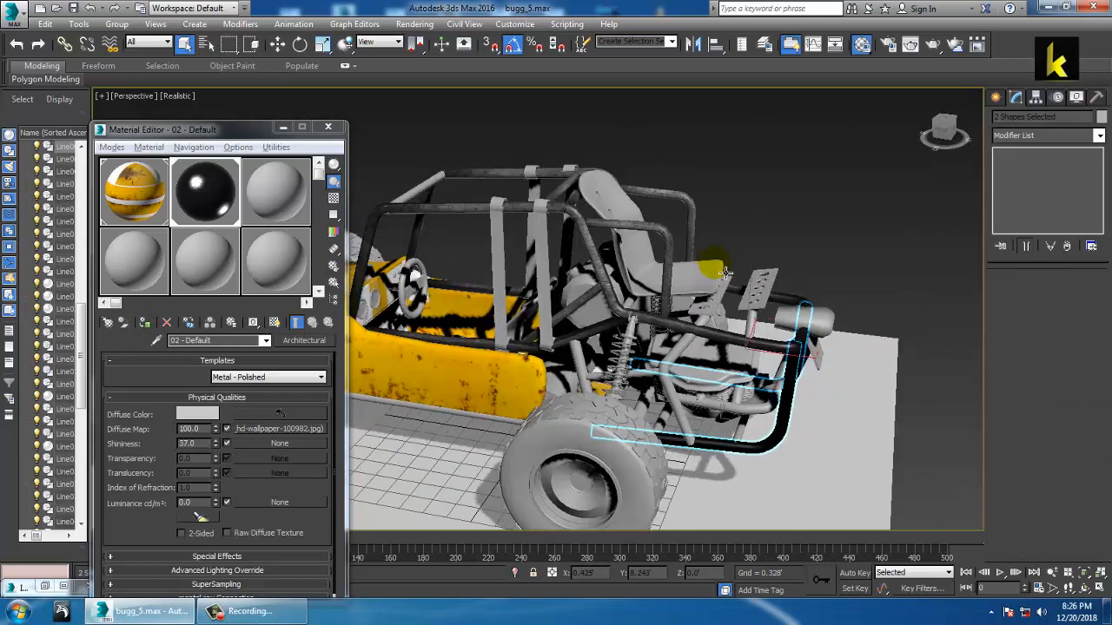
Step: Add a Box UVW Map to them sized 4.515 × 4.247 × 2.296
{"action": "left_click", "coordinate": [1099, 136]}
{"action": "key", "text": "u"}
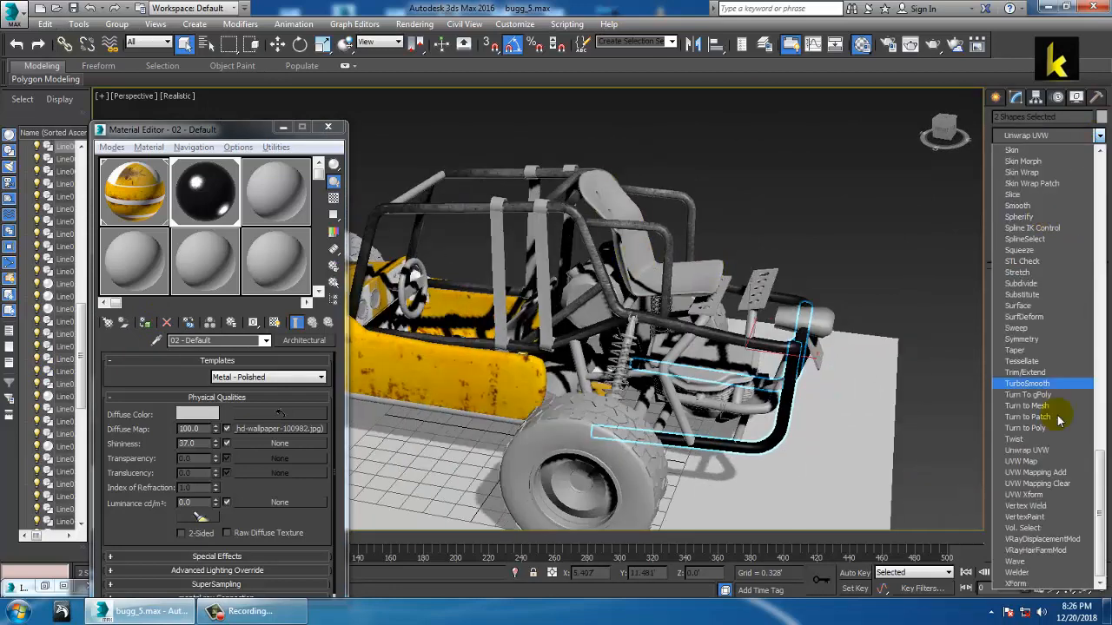
{"action": "left_click", "coordinate": [1039, 461]}
{"action": "middle_click_drag", "start_coordinate": [847, 366], "coordinate": [747, 391], "text": "alt"}
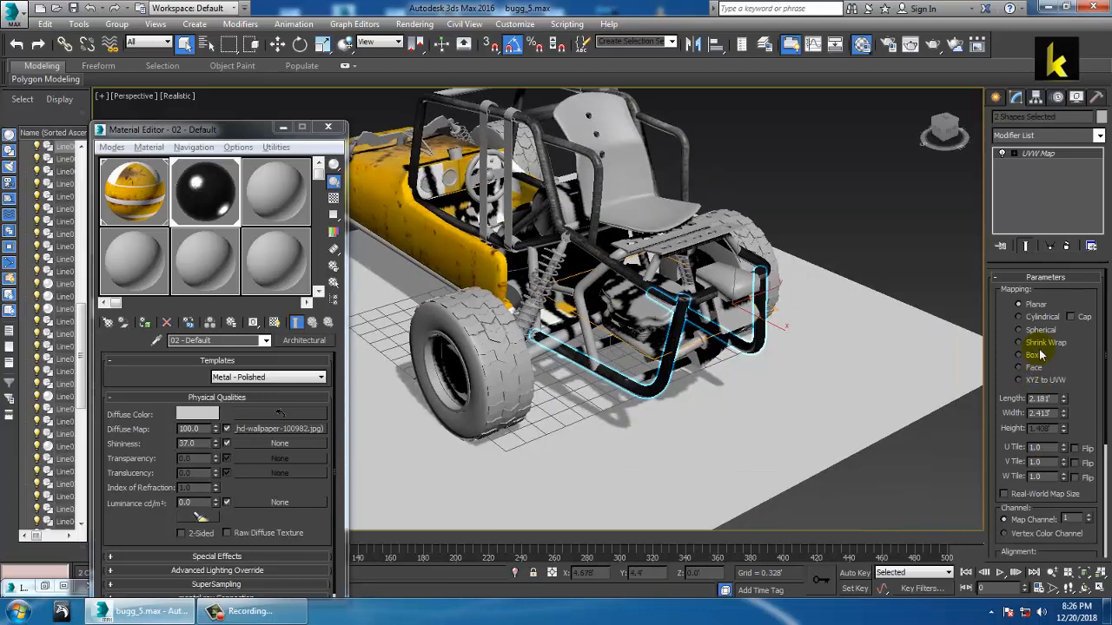
{"action": "left_click_drag", "start_coordinate": [1063, 399], "coordinate": [1072, 334]}
{"action": "left_click_drag", "start_coordinate": [1065, 413], "coordinate": [1065, 363]}
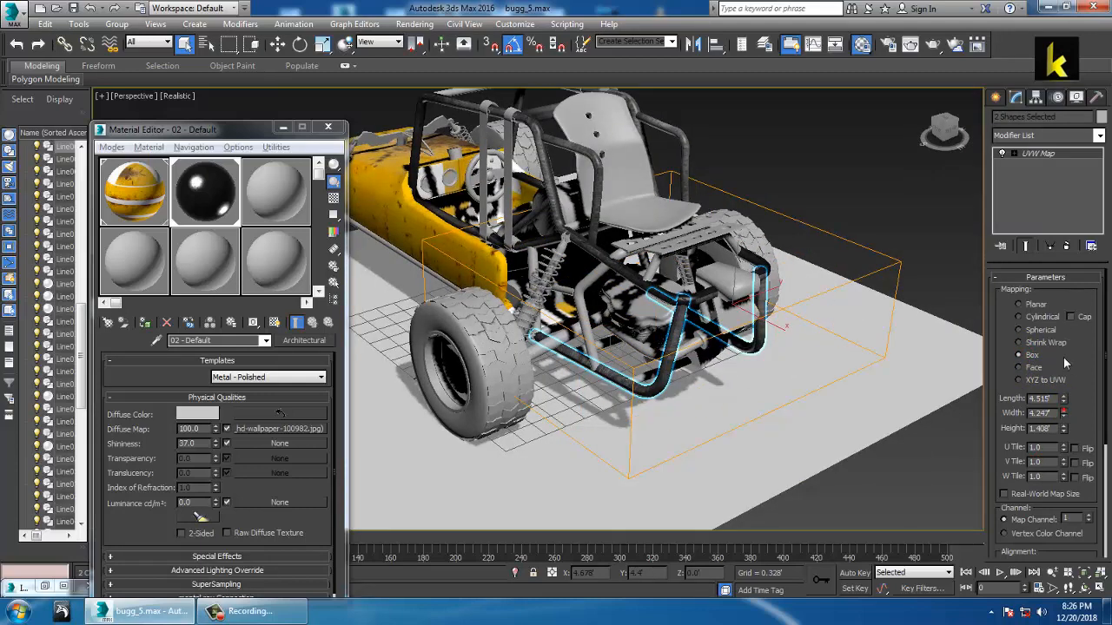
{"action": "left_click_drag", "start_coordinate": [1063, 430], "coordinate": [1065, 396]}
{"action": "middle_click_drag", "start_coordinate": [738, 323], "coordinate": [834, 338], "text": "alt"}
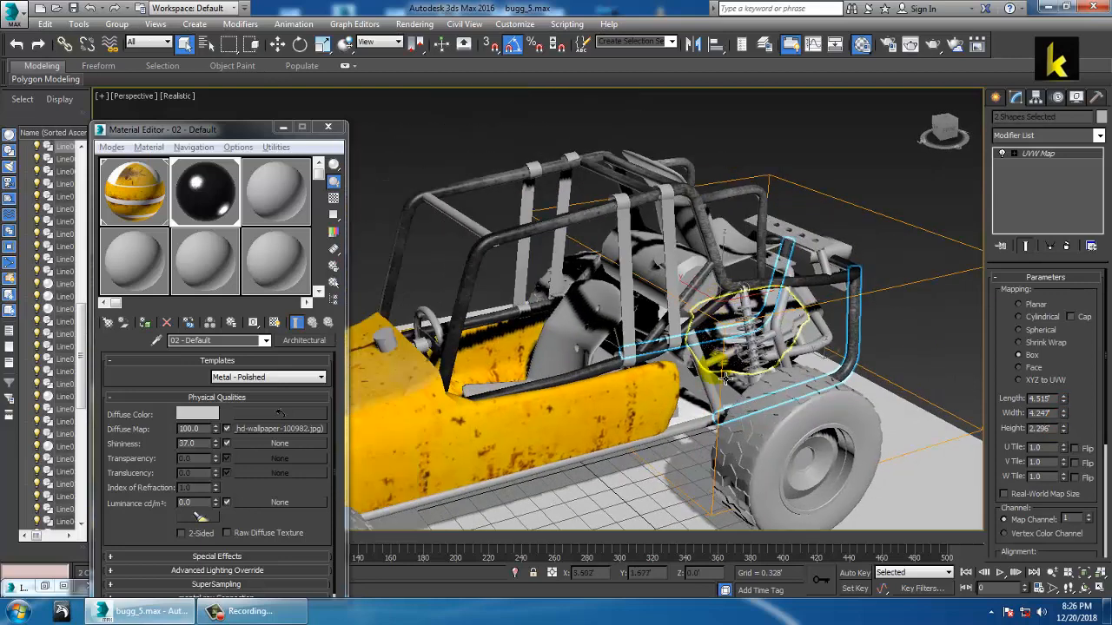
Step: Select only the lower side rail and assign it the metal material
{"action": "left_click", "coordinate": [712, 382]}
{"action": "left_click", "coordinate": [682, 430], "text": "ctrl"}
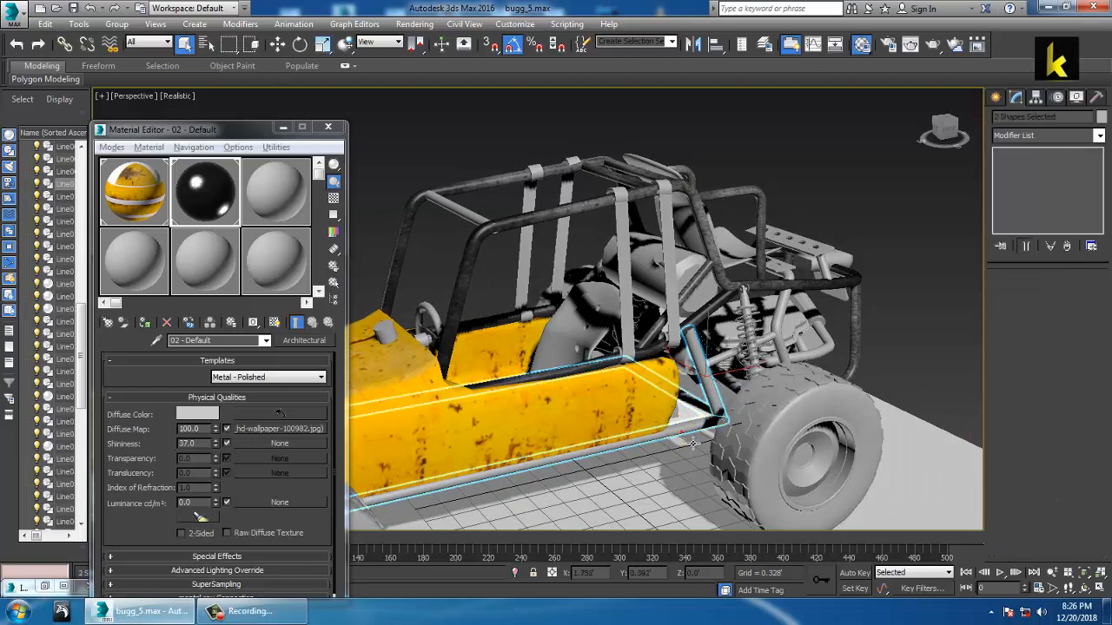
{"action": "left_click", "coordinate": [702, 435]}
{"action": "left_click", "coordinate": [186, 325]}
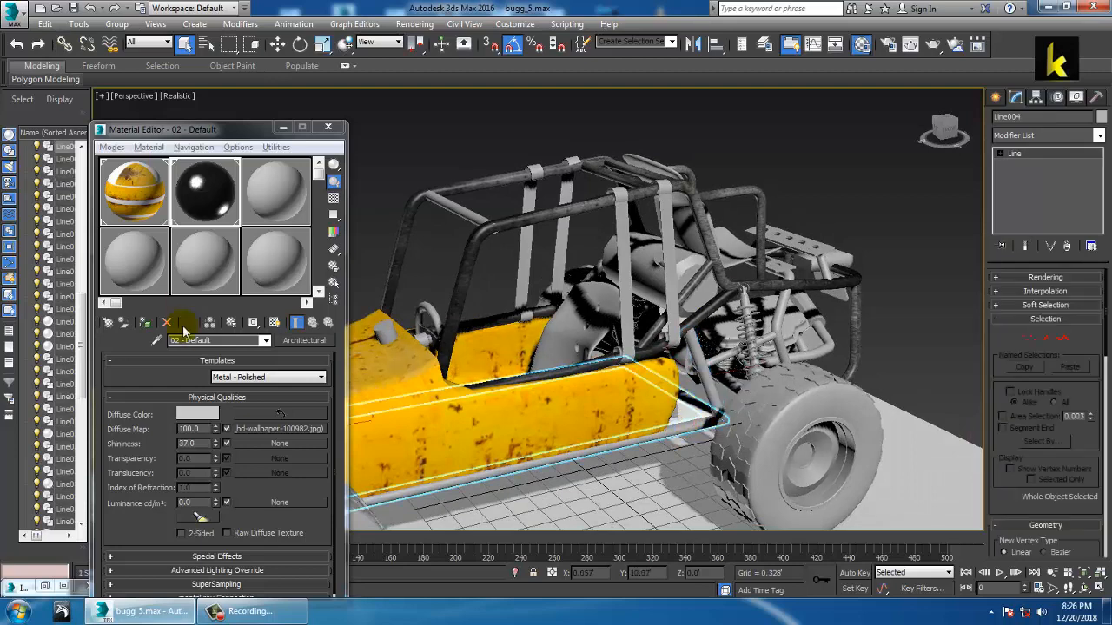
{"action": "left_click", "coordinate": [146, 324]}
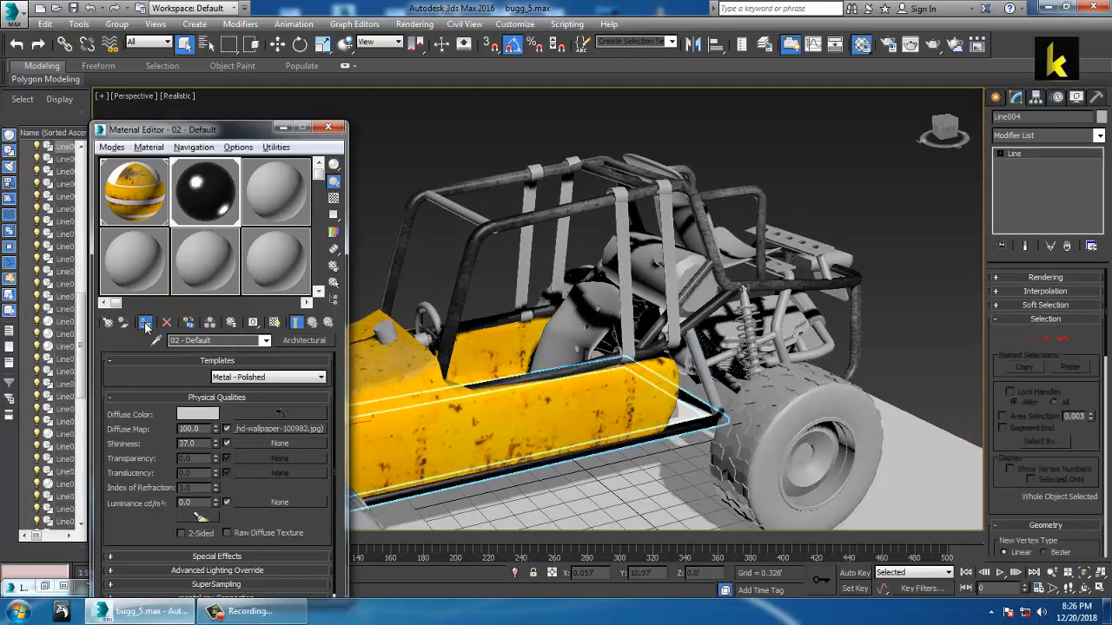
Step: Add a Box UVW Map to the rail sized about 3.176 × 7.531 × 0.854
{"action": "left_click", "coordinate": [1098, 135]}
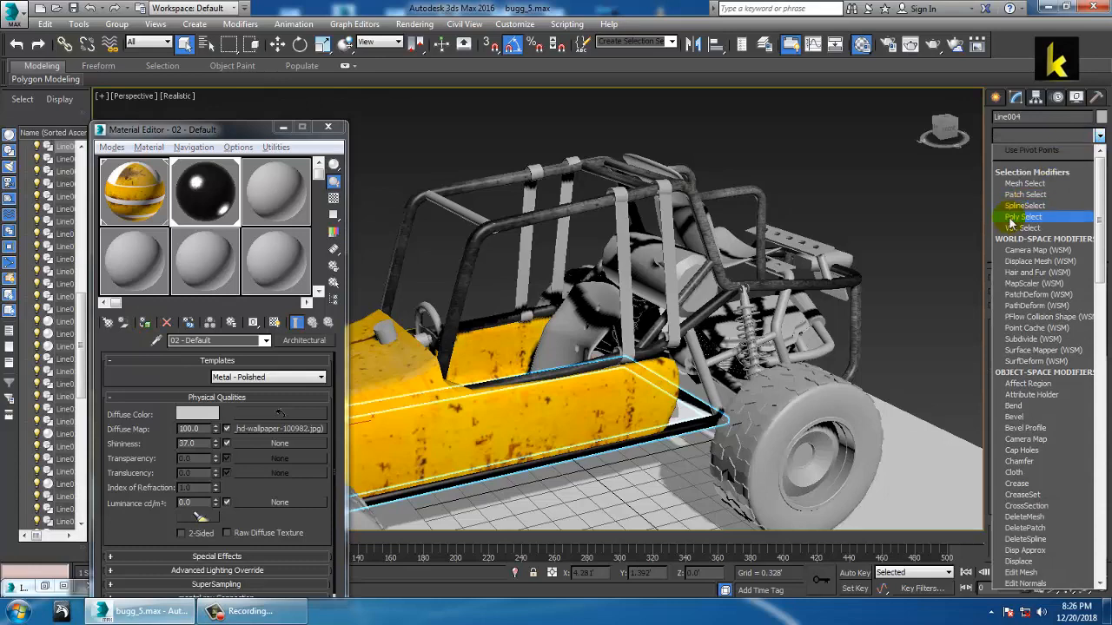
{"action": "scroll", "coordinate": [1022, 298], "scroll_direction": "down", "scroll_amount": 20}
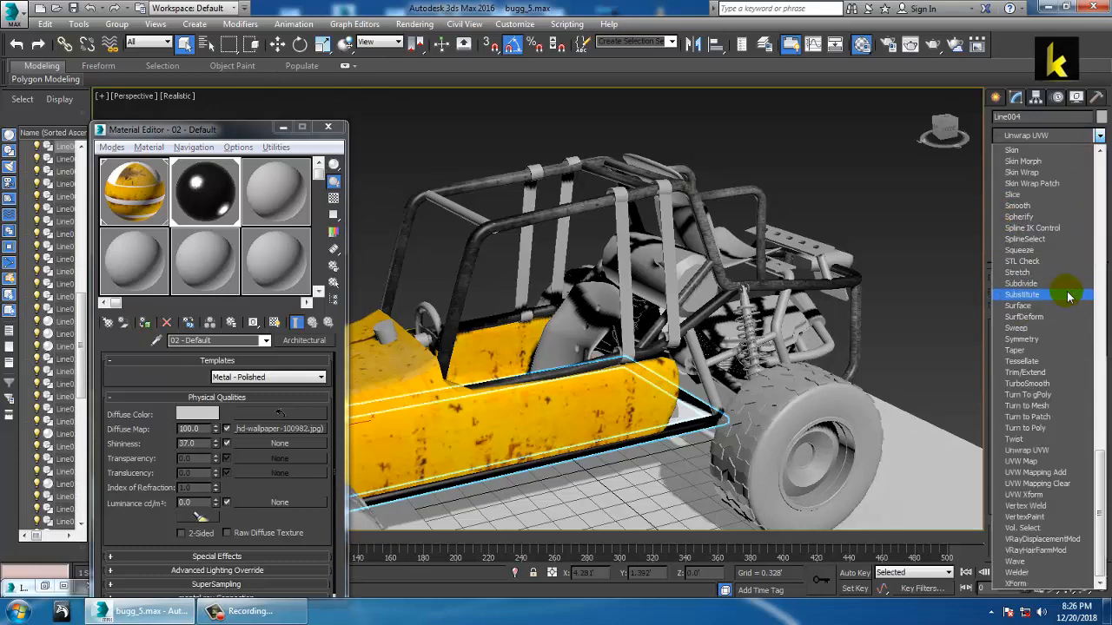
{"action": "left_click", "coordinate": [1042, 461]}
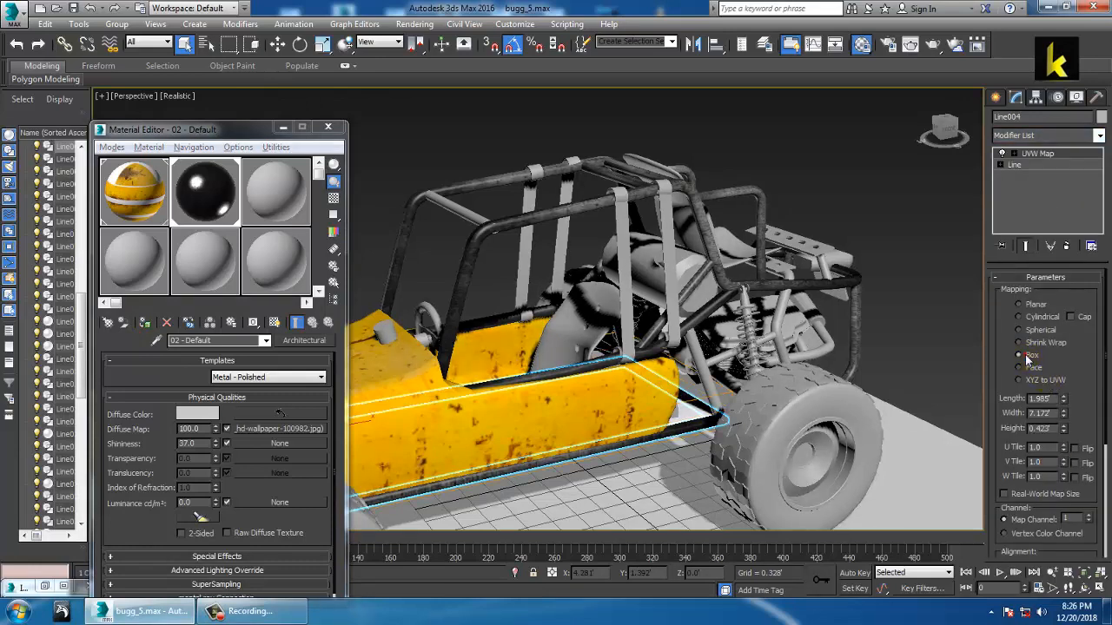
{"action": "scroll", "coordinate": [921, 379], "scroll_direction": "up", "scroll_amount": 5}
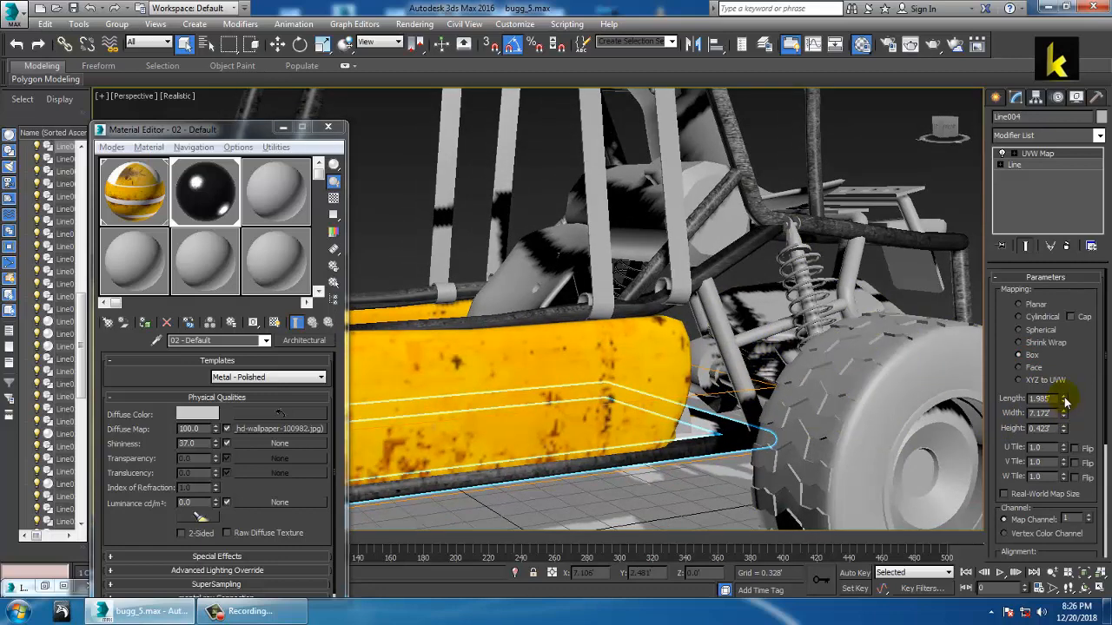
{"action": "left_click_drag", "start_coordinate": [1066, 371], "coordinate": [1074, 350]}
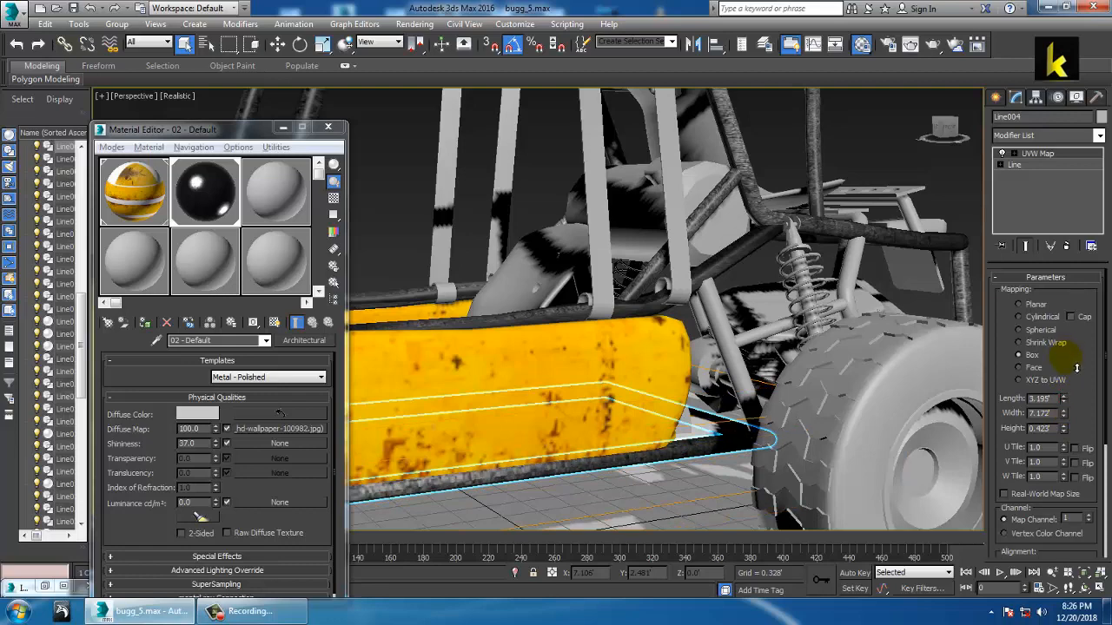
{"action": "mouse_move", "coordinate": [1064, 413]}
{"action": "left_mouse_down"}
{"action": "mouse_move", "coordinate": [1073, 371]}
{"action": "mouse_move", "coordinate": [1064, 418]}
{"action": "left_mouse_up"}
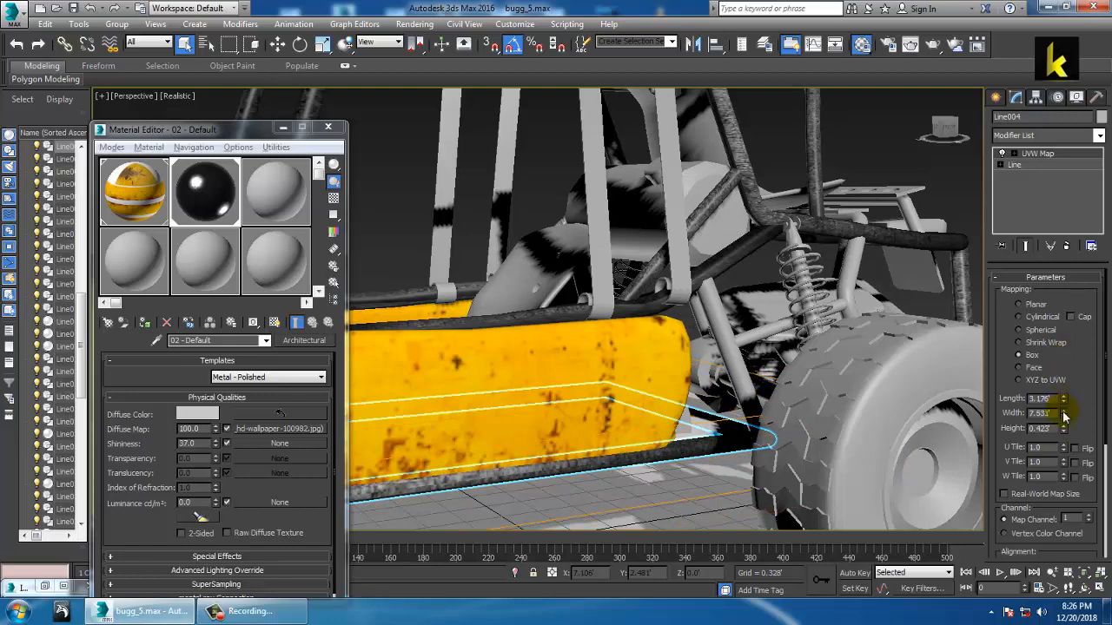
{"action": "left_click_drag", "start_coordinate": [1073, 366], "coordinate": [1074, 365]}
{"action": "middle_click_drag", "start_coordinate": [740, 388], "coordinate": [541, 318], "text": "alt"}
{"action": "scroll", "coordinate": [800, 391], "scroll_direction": "down", "scroll_amount": 1}
Step: Resize the diagonal roll-bar tube's box map to 3.65' × 5.71' × 1.027'
{"action": "left_click", "coordinate": [658, 325]}
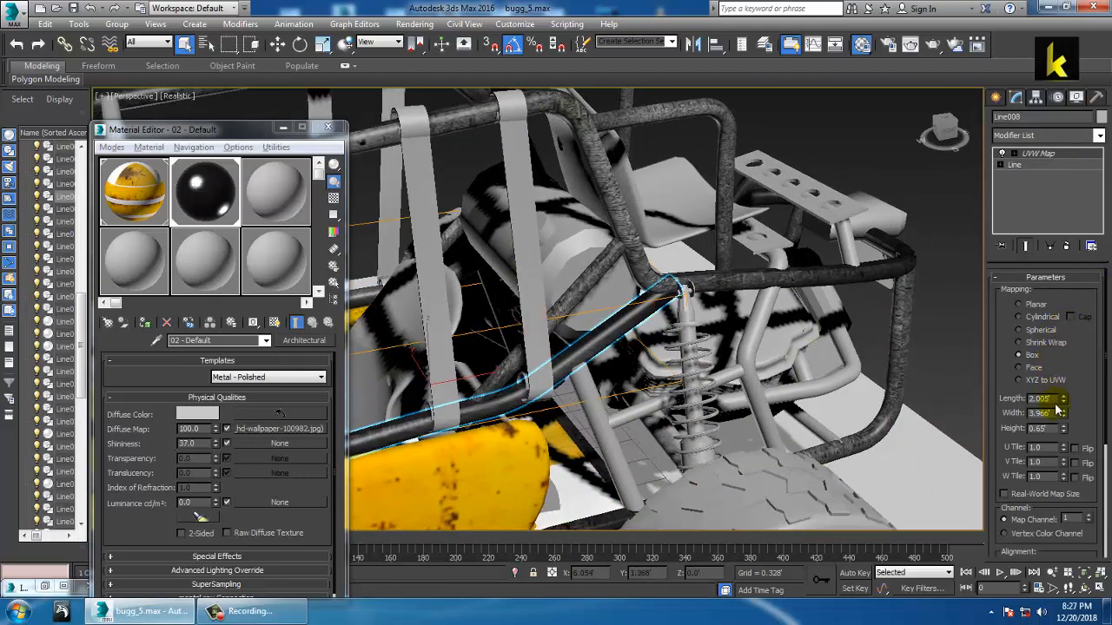
{"action": "left_click_drag", "start_coordinate": [1064, 399], "coordinate": [1066, 350]}
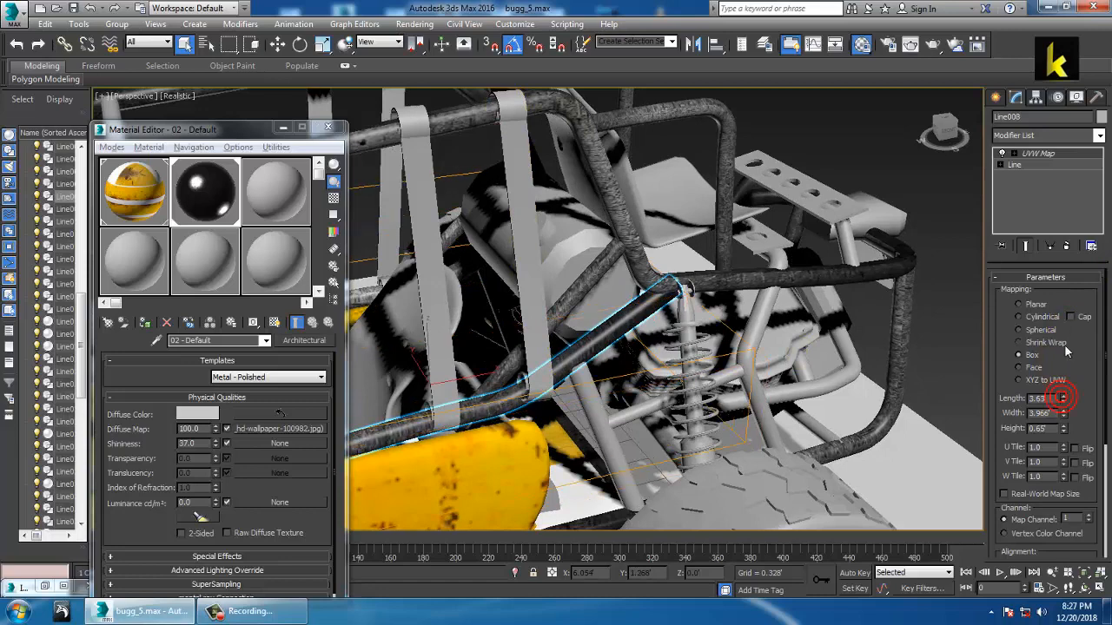
{"action": "left_click_drag", "start_coordinate": [1064, 413], "coordinate": [1078, 390]}
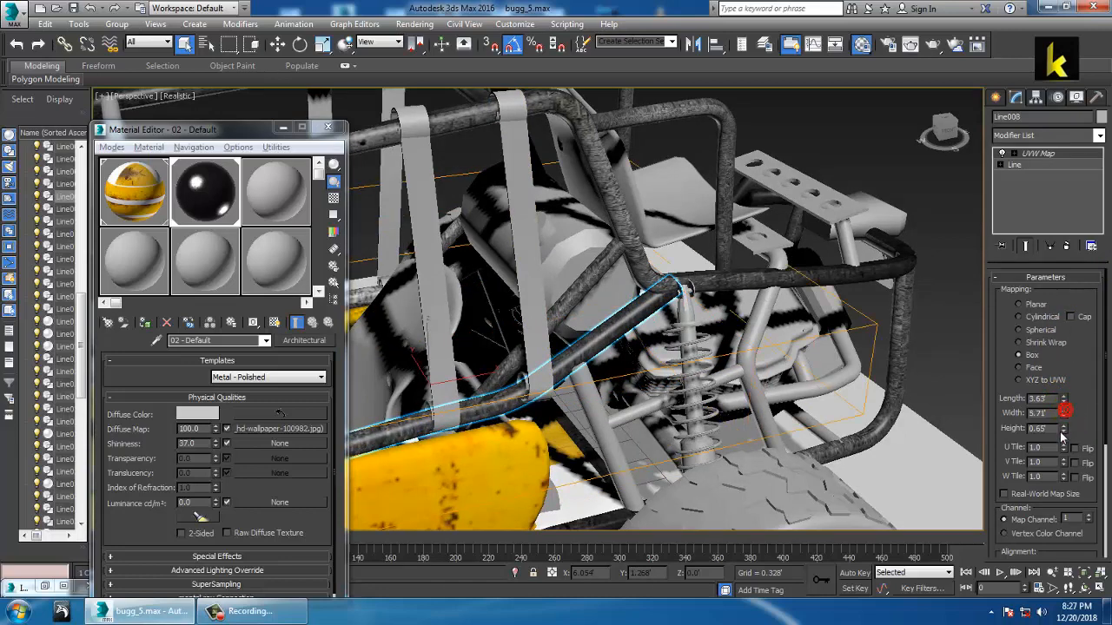
{"action": "left_click_drag", "start_coordinate": [1064, 429], "coordinate": [1065, 412]}
{"action": "scroll", "coordinate": [667, 391], "scroll_direction": "down", "scroll_amount": 1}
Step: Orbit around the roll cage to a flatter side view, then a higher view of cage and seat
{"action": "middle_click_drag", "start_coordinate": [663, 387], "coordinate": [682, 373], "text": "alt"}
{"action": "scroll", "coordinate": [637, 365], "scroll_direction": "down", "scroll_amount": 5}
{"action": "scroll", "coordinate": [738, 334], "scroll_direction": "up", "scroll_amount": 2}
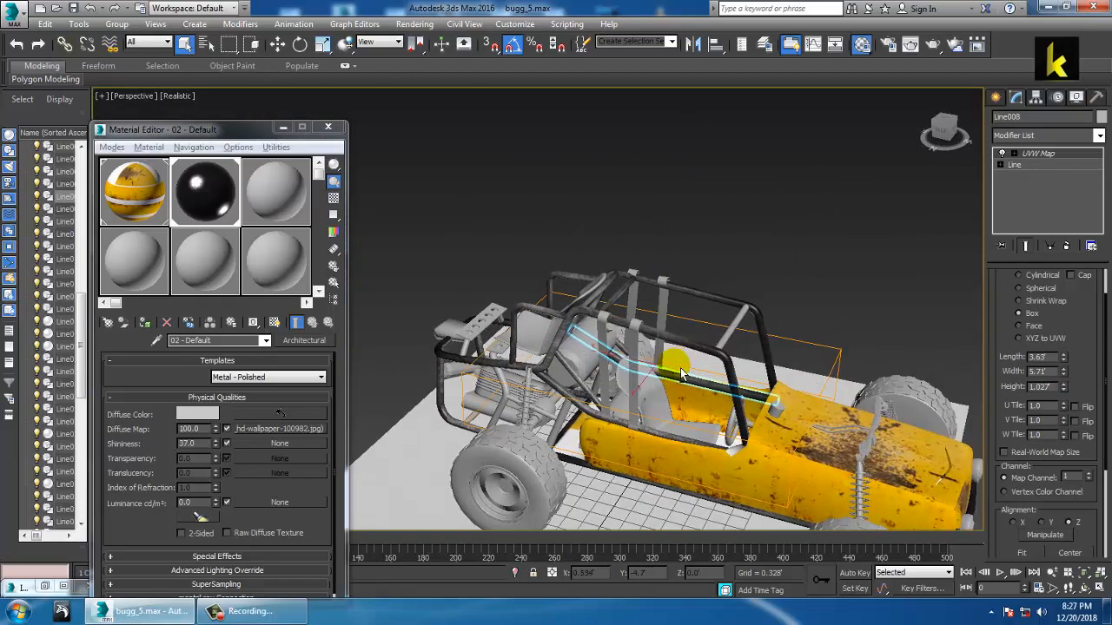
{"action": "scroll", "coordinate": [689, 330], "scroll_direction": "up", "scroll_amount": 4}
{"action": "middle_click_drag", "start_coordinate": [689, 330], "coordinate": [650, 362], "text": "alt"}
{"action": "scroll", "coordinate": [650, 363], "scroll_direction": "down", "scroll_amount": 3}
{"action": "middle_click_drag", "start_coordinate": [666, 315], "coordinate": [683, 325], "text": "alt"}
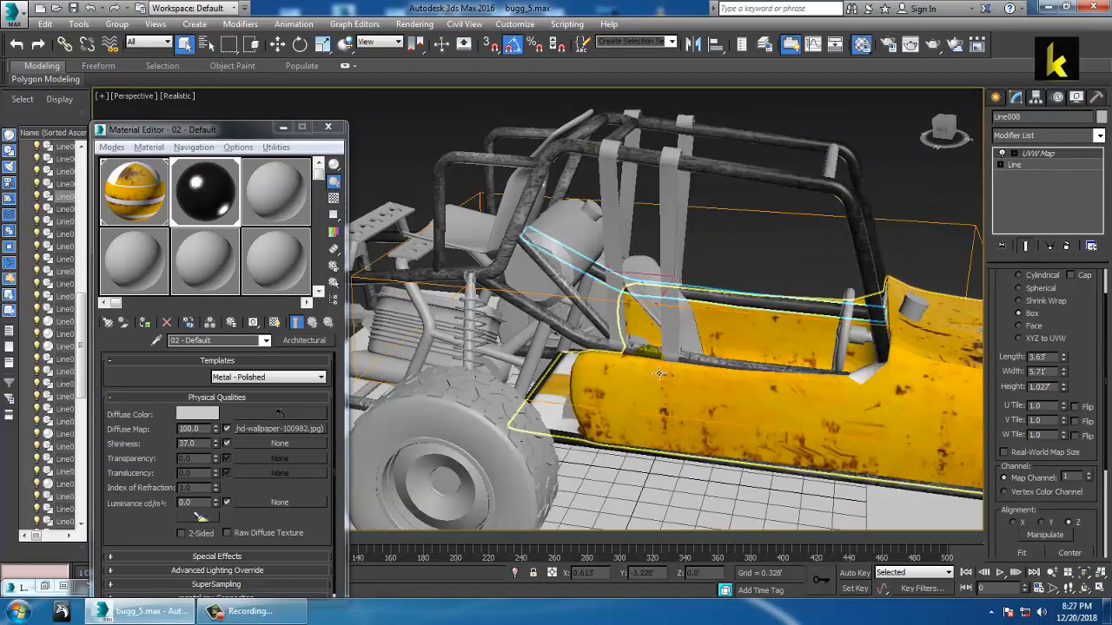
{"action": "middle_click_drag", "start_coordinate": [659, 374], "coordinate": [626, 358], "text": "alt"}
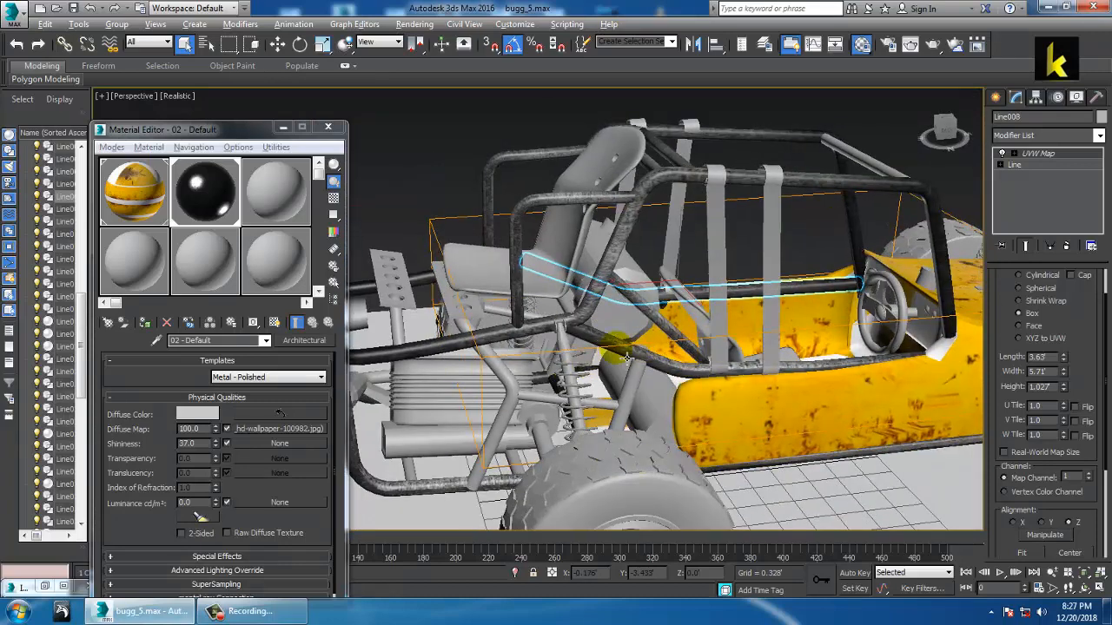
Step: Give seat-support tube Line049 the metal material and a 3.46' × 1.066' × 2.909' Box UVW Map
{"action": "left_click", "coordinate": [493, 368]}
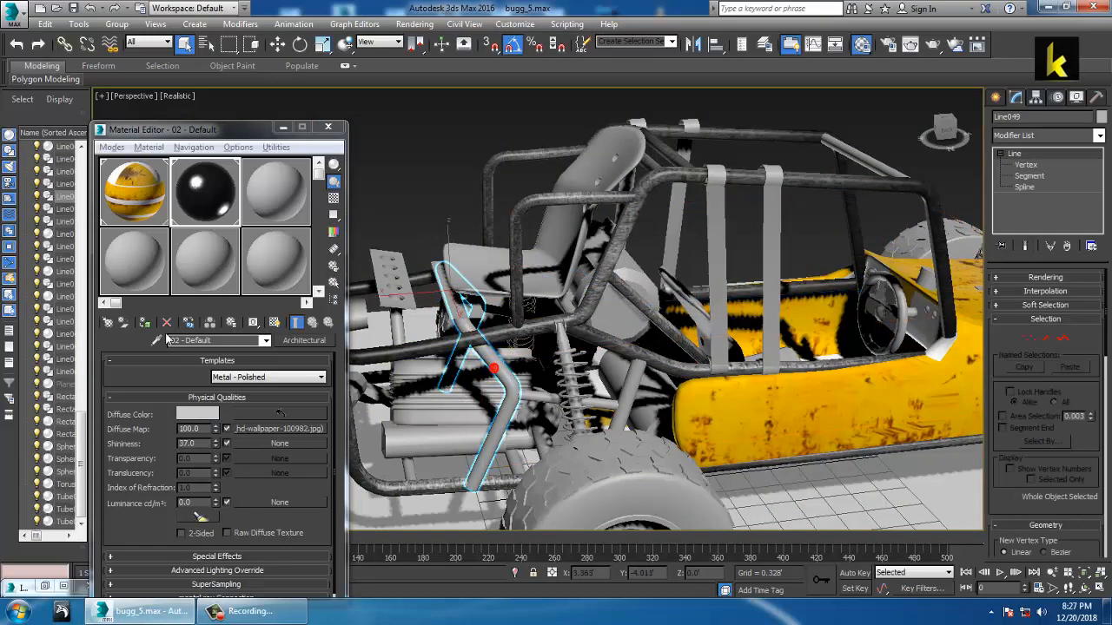
{"action": "left_click", "coordinate": [145, 323]}
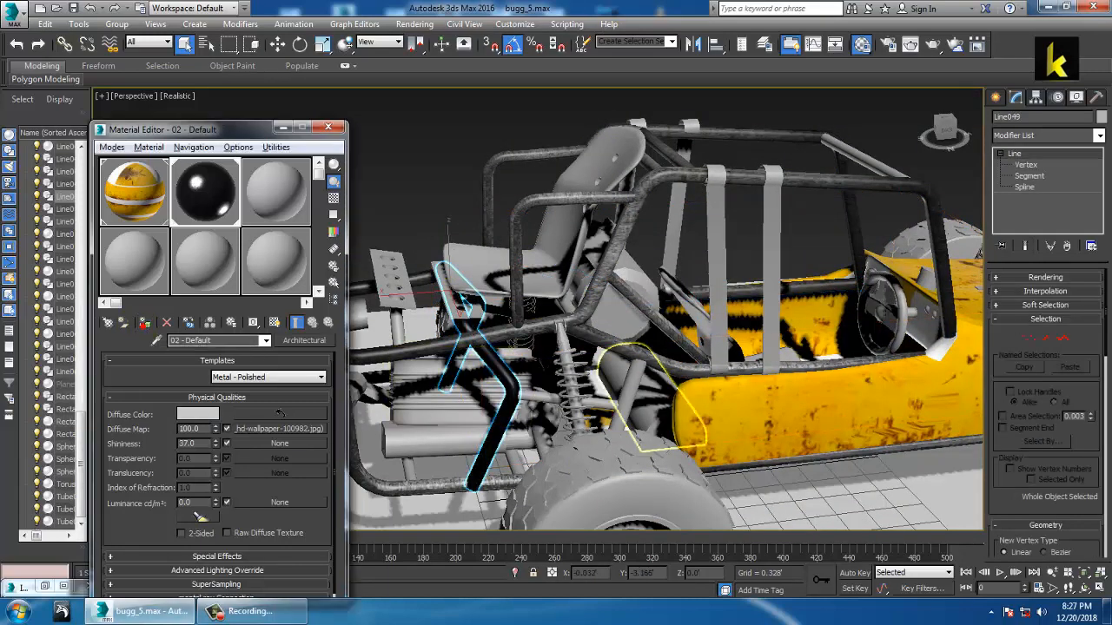
{"action": "left_click", "coordinate": [1099, 137]}
{"action": "scroll", "coordinate": [1049, 224], "scroll_direction": "down", "scroll_amount": 10}
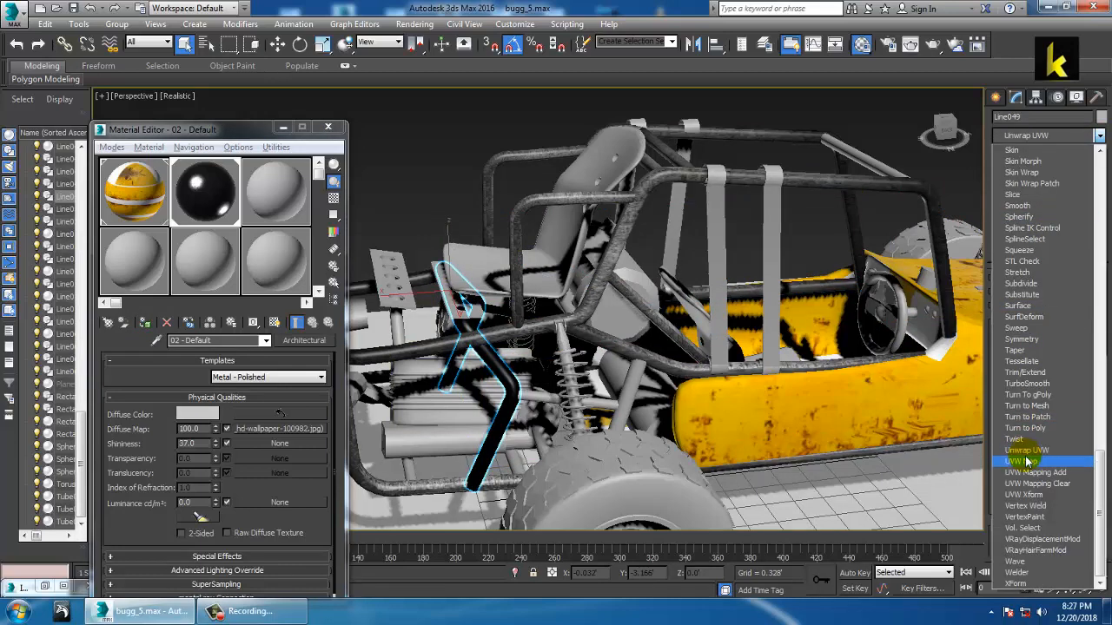
{"action": "left_click", "coordinate": [1035, 462]}
{"action": "left_click", "coordinate": [1032, 357]}
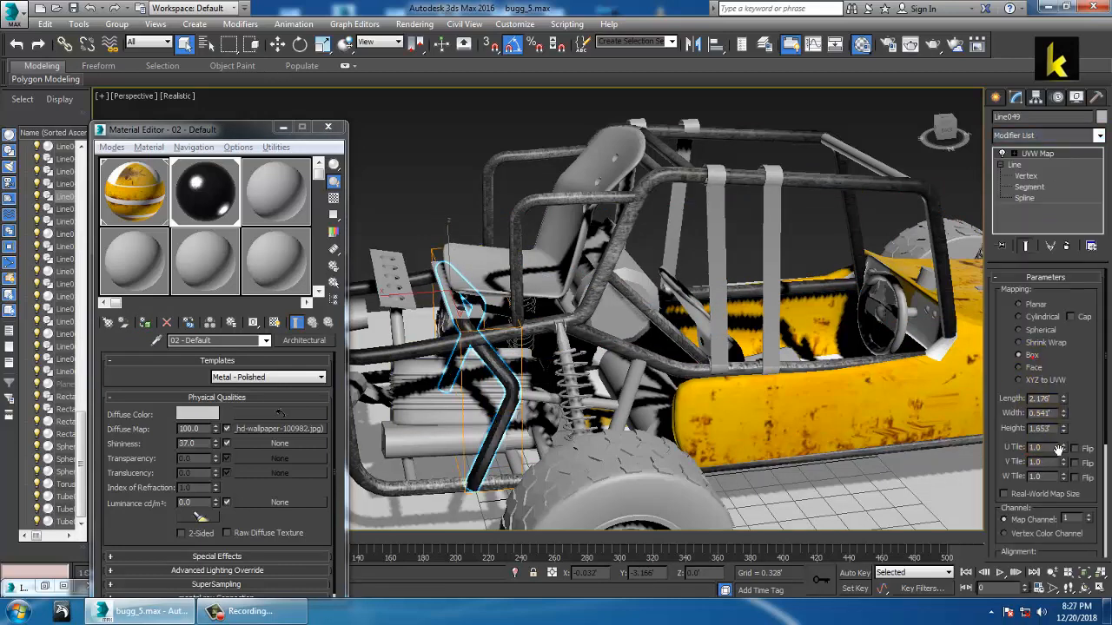
{"action": "left_click_drag", "start_coordinate": [1072, 396], "coordinate": [1071, 365]}
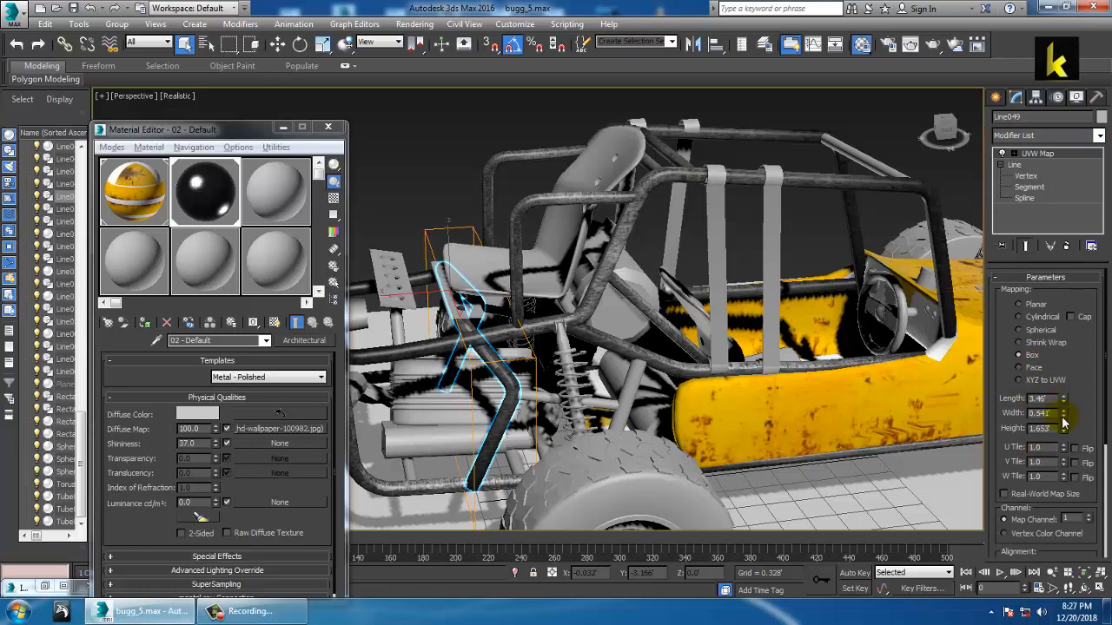
{"action": "left_click_drag", "start_coordinate": [1064, 422], "coordinate": [1073, 371]}
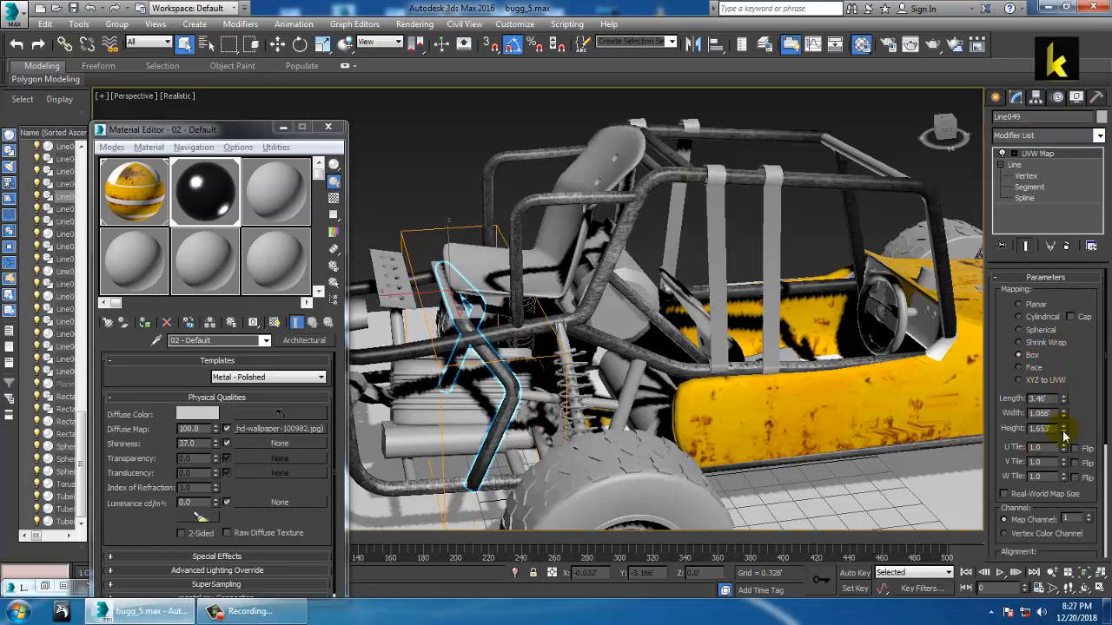
{"action": "left_click_drag", "start_coordinate": [1065, 431], "coordinate": [1065, 374]}
{"action": "middle_click_drag", "start_coordinate": [547, 317], "coordinate": [817, 341], "text": "alt"}
Step: Select the frame tubes around the rear shock absorber
{"action": "left_click", "coordinate": [676, 350]}
{"action": "left_click", "coordinate": [696, 328], "text": "ctrl"}
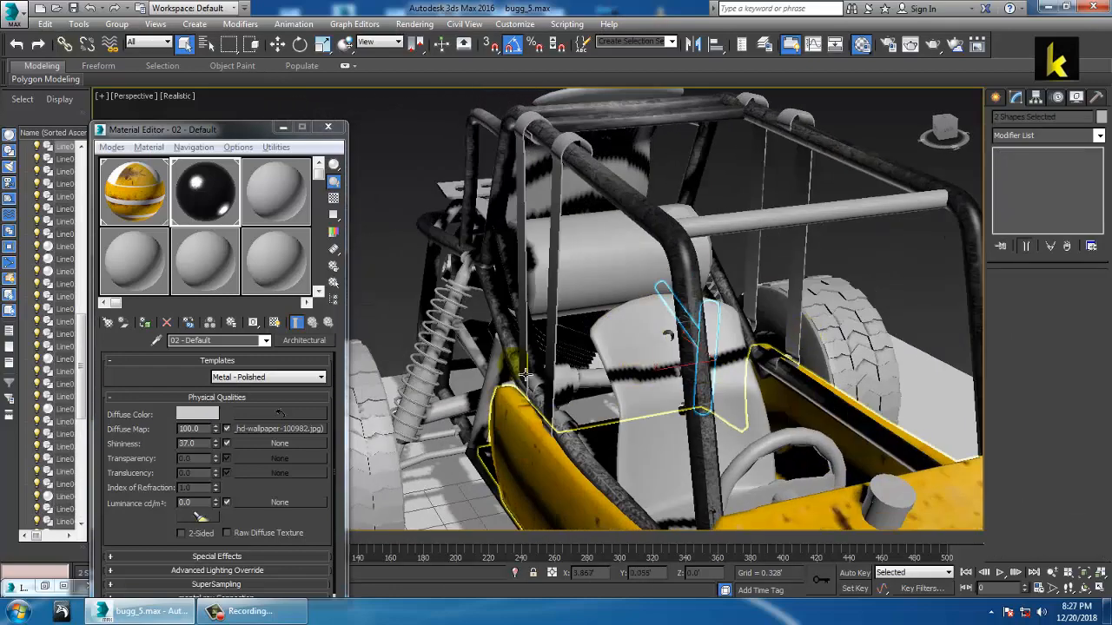
{"action": "middle_click_drag", "start_coordinate": [528, 366], "coordinate": [645, 460], "text": "alt"}
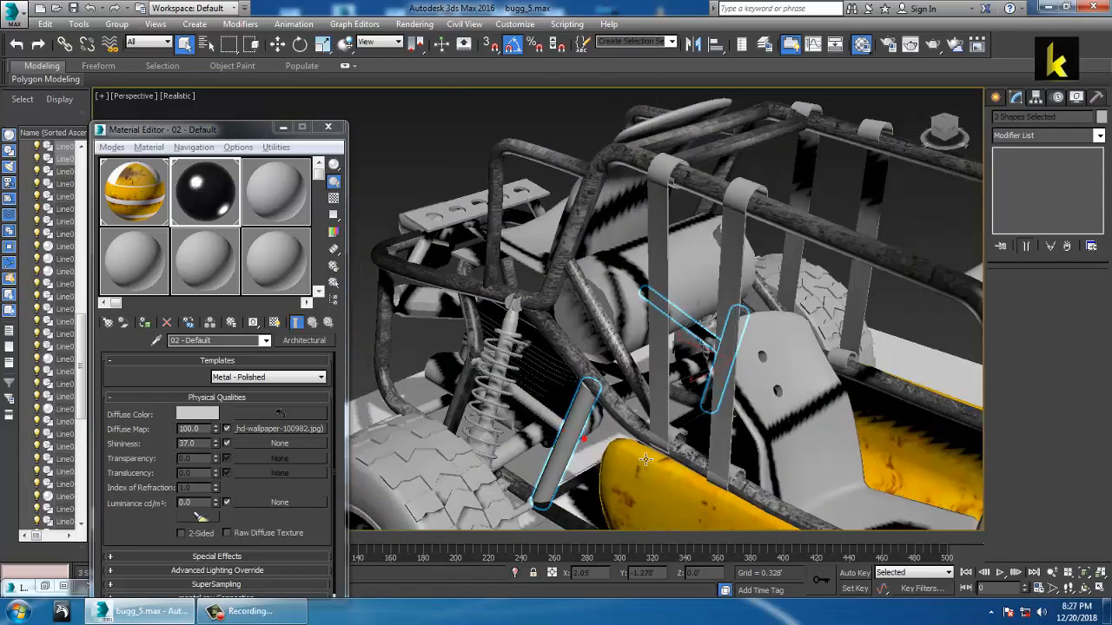
{"action": "middle_click_drag", "start_coordinate": [593, 425], "coordinate": [719, 417], "text": "alt"}
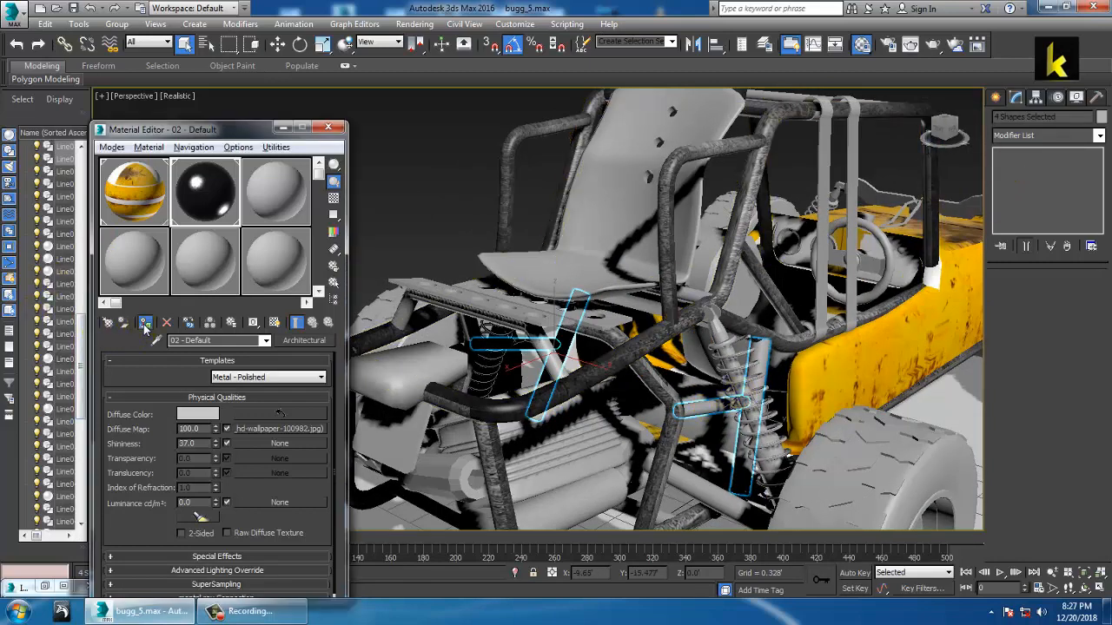
Step: Add a shared Box UVW Map of 3.971' × 2.304' × 1.855' to the selected tubes
{"action": "left_click", "coordinate": [1099, 136]}
{"action": "scroll", "coordinate": [1034, 391], "scroll_direction": "down", "scroll_amount": 15}
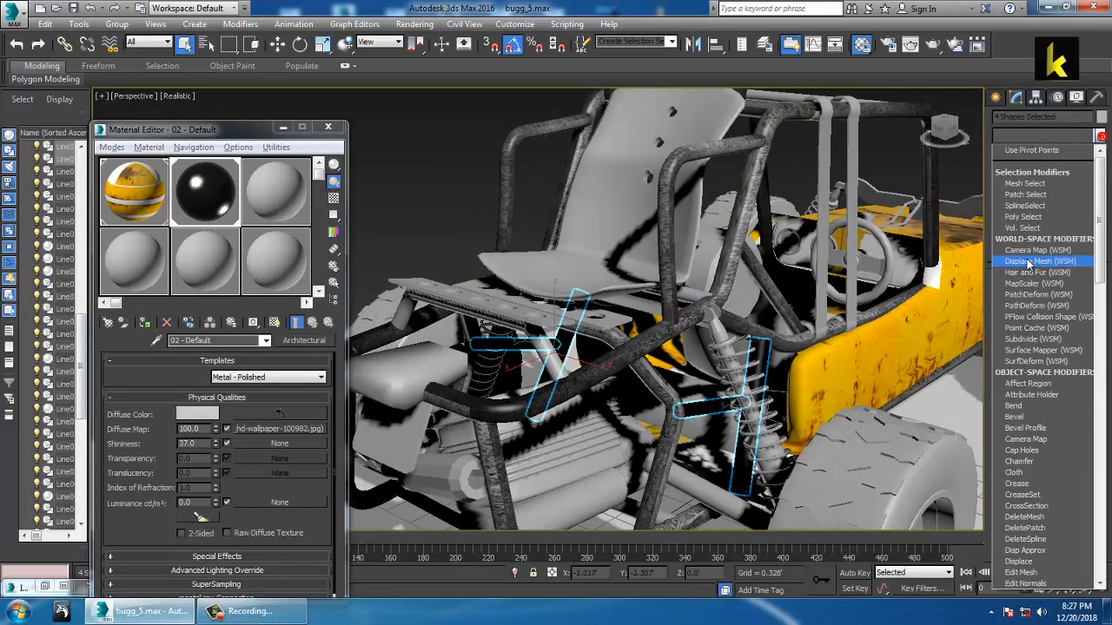
{"action": "left_click", "coordinate": [1021, 461]}
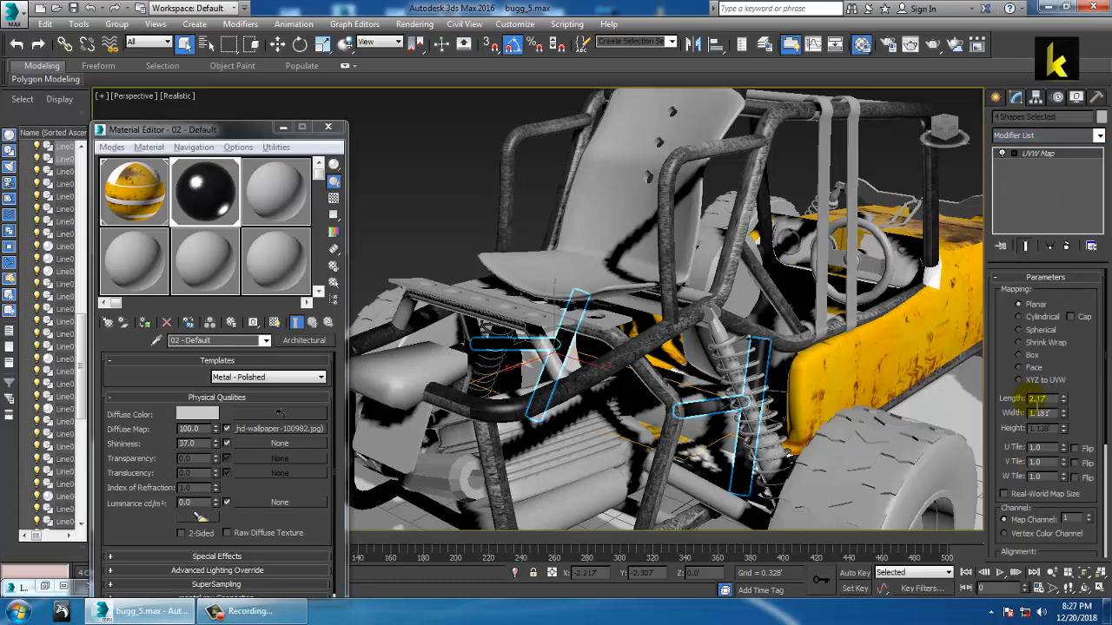
{"action": "scroll", "coordinate": [880, 392], "scroll_direction": "up", "scroll_amount": 5}
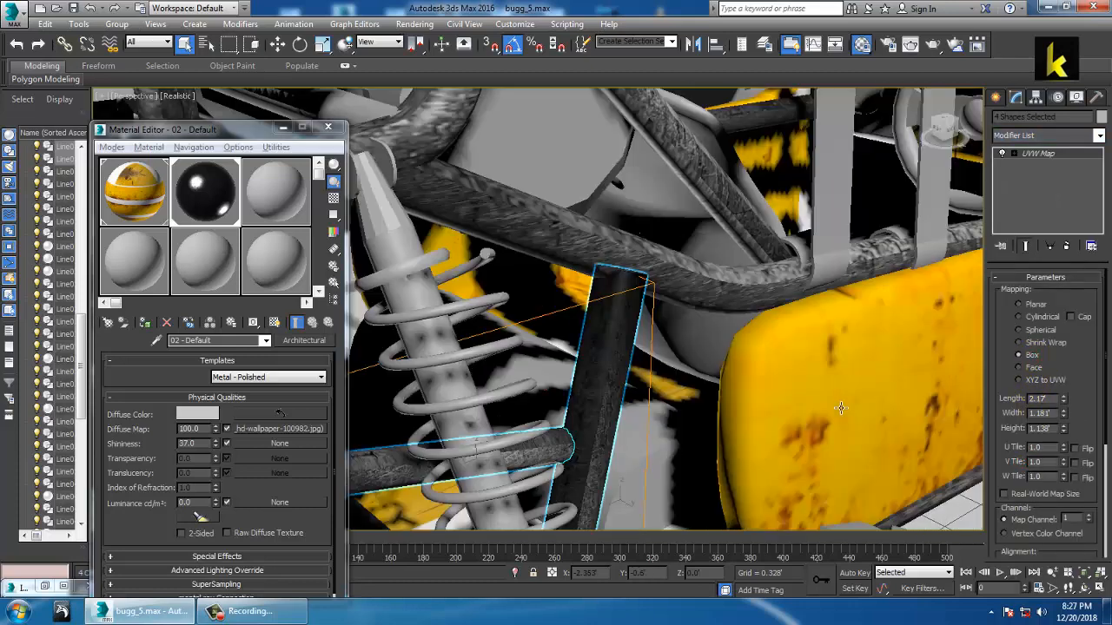
{"action": "left_click_drag", "start_coordinate": [1074, 404], "coordinate": [1069, 350]}
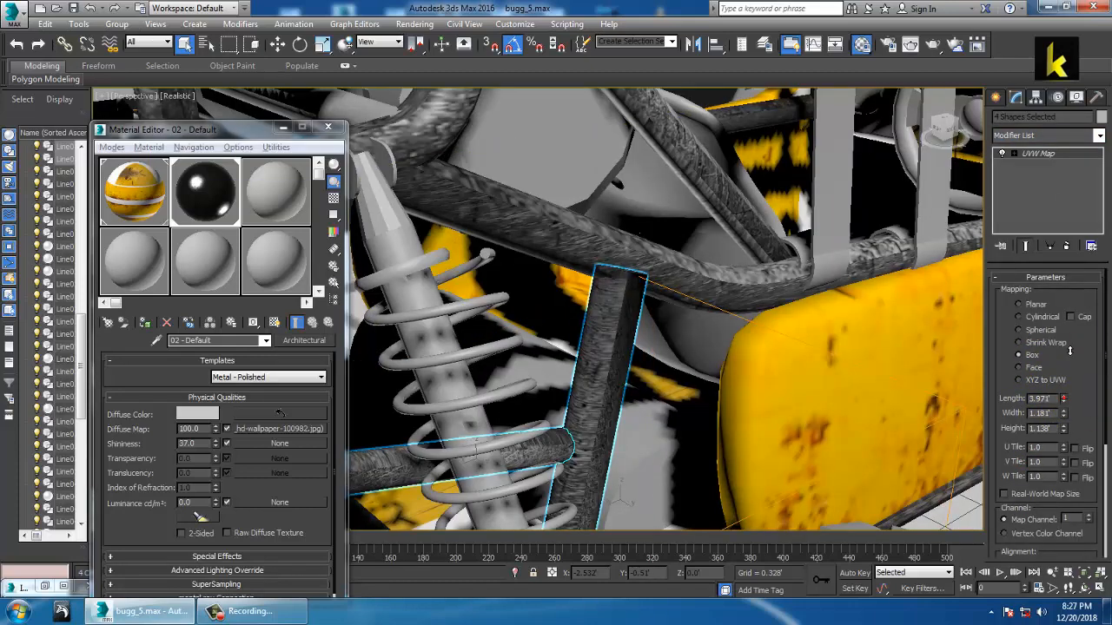
{"action": "left_click_drag", "start_coordinate": [1067, 417], "coordinate": [1078, 355]}
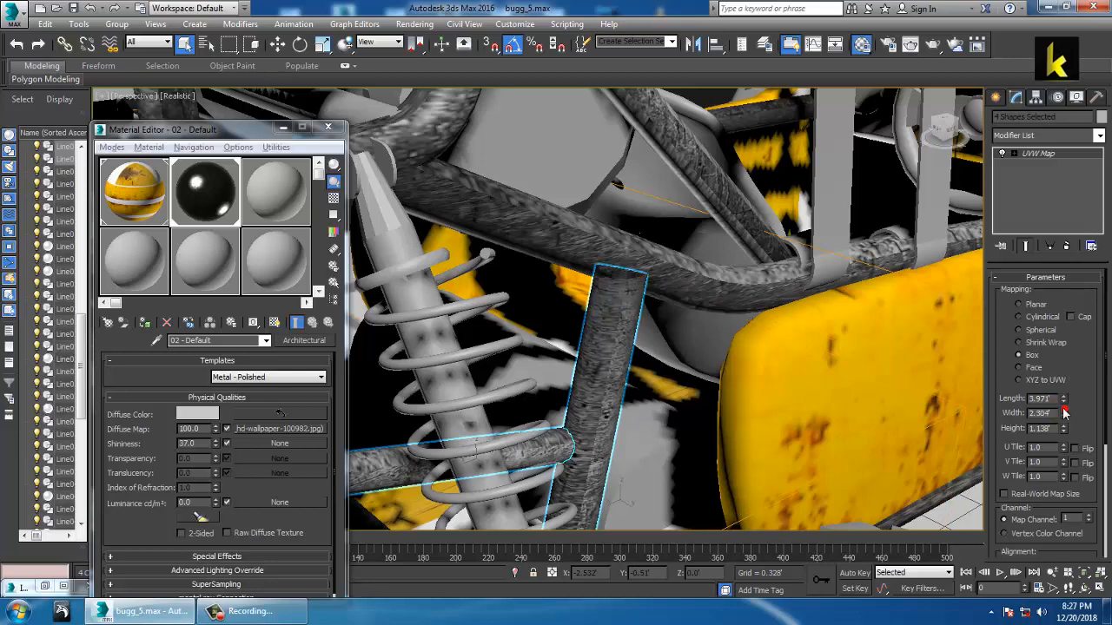
{"action": "left_click_drag", "start_coordinate": [1067, 435], "coordinate": [1081, 398]}
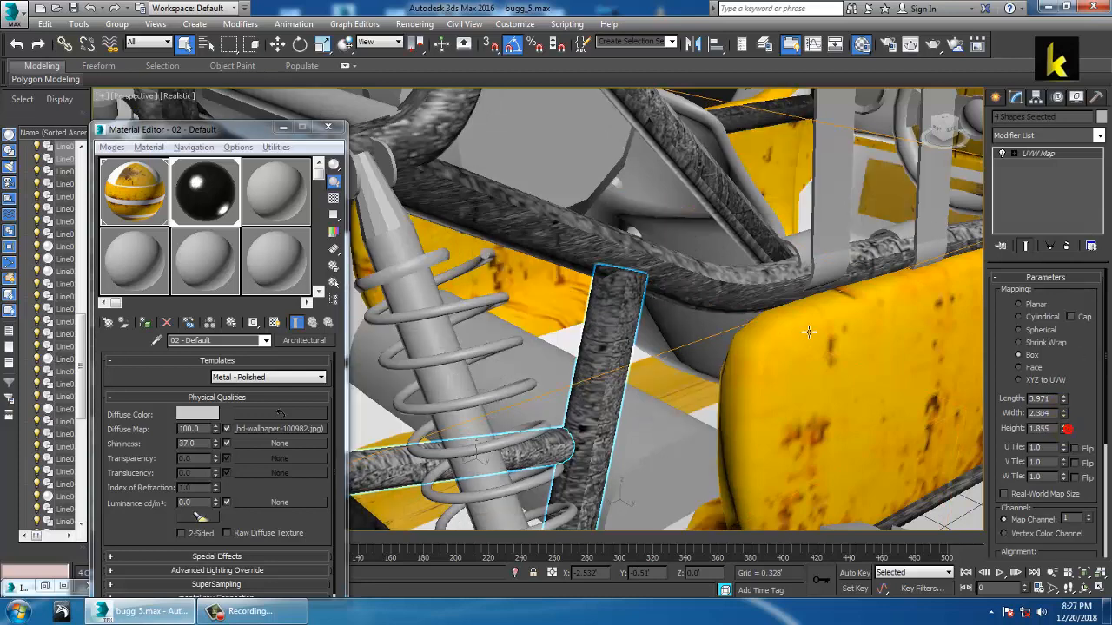
{"action": "scroll", "coordinate": [810, 332], "scroll_direction": "down", "scroll_amount": 8}
{"action": "middle_click_drag", "start_coordinate": [599, 287], "coordinate": [710, 275], "text": "alt"}
{"action": "scroll", "coordinate": [695, 276], "scroll_direction": "up", "scroll_amount": 3}
{"action": "middle_click_drag", "start_coordinate": [638, 265], "coordinate": [715, 275], "text": "alt"}
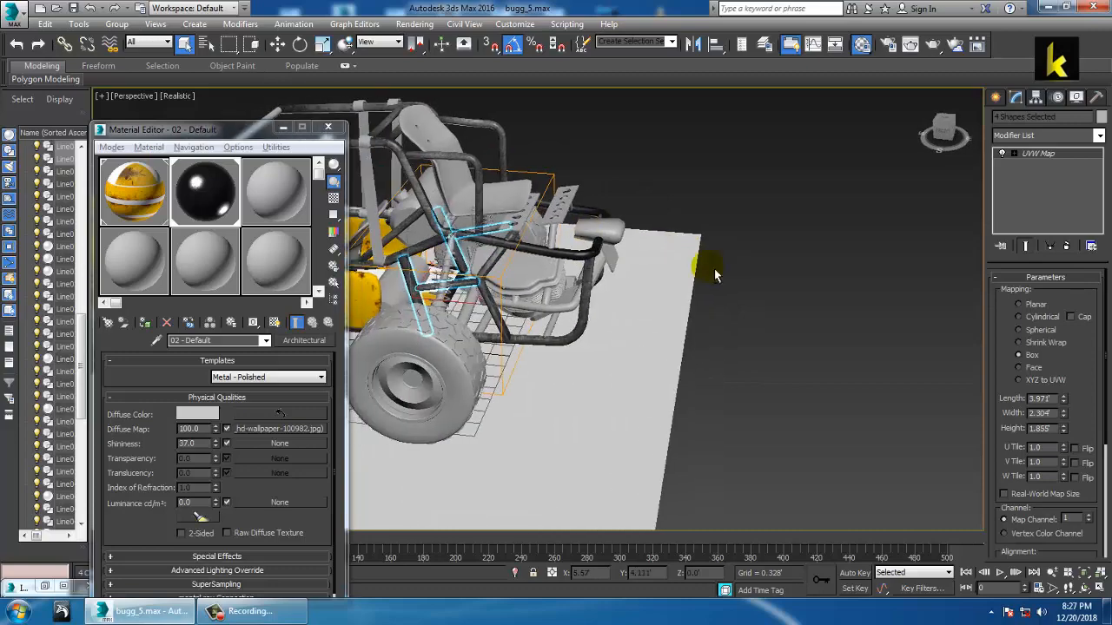
Step: Select lower tube Line057 and assign it the 02 - Default metal material
{"action": "left_click", "coordinate": [554, 311]}
{"action": "middle_click_drag", "start_coordinate": [554, 313], "coordinate": [716, 331], "text": "alt"}
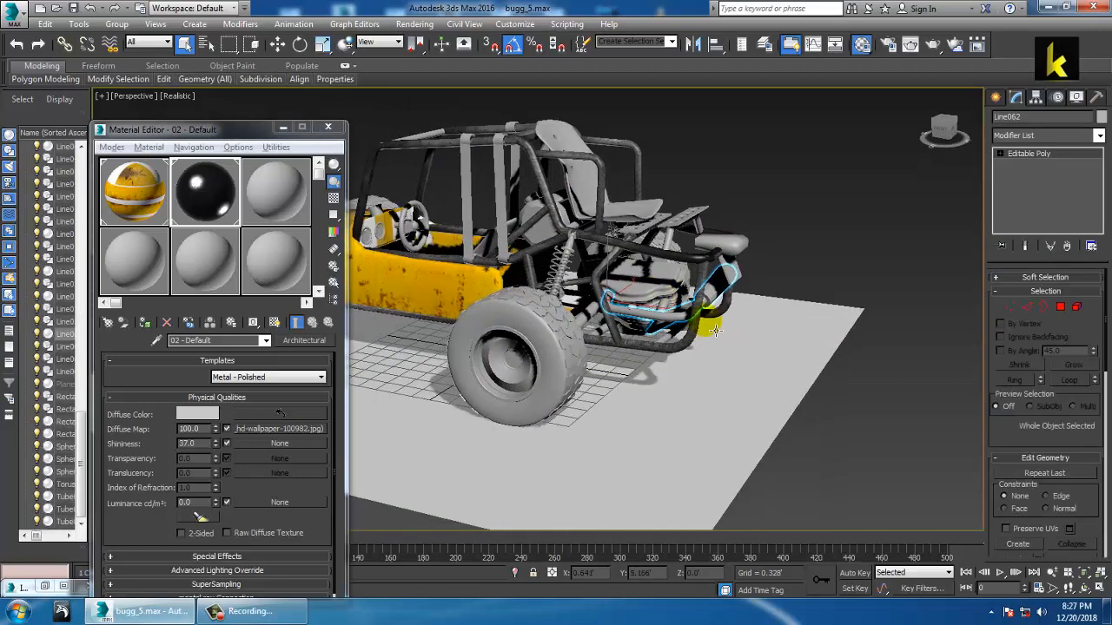
{"action": "scroll", "coordinate": [714, 331], "scroll_direction": "up", "scroll_amount": 6}
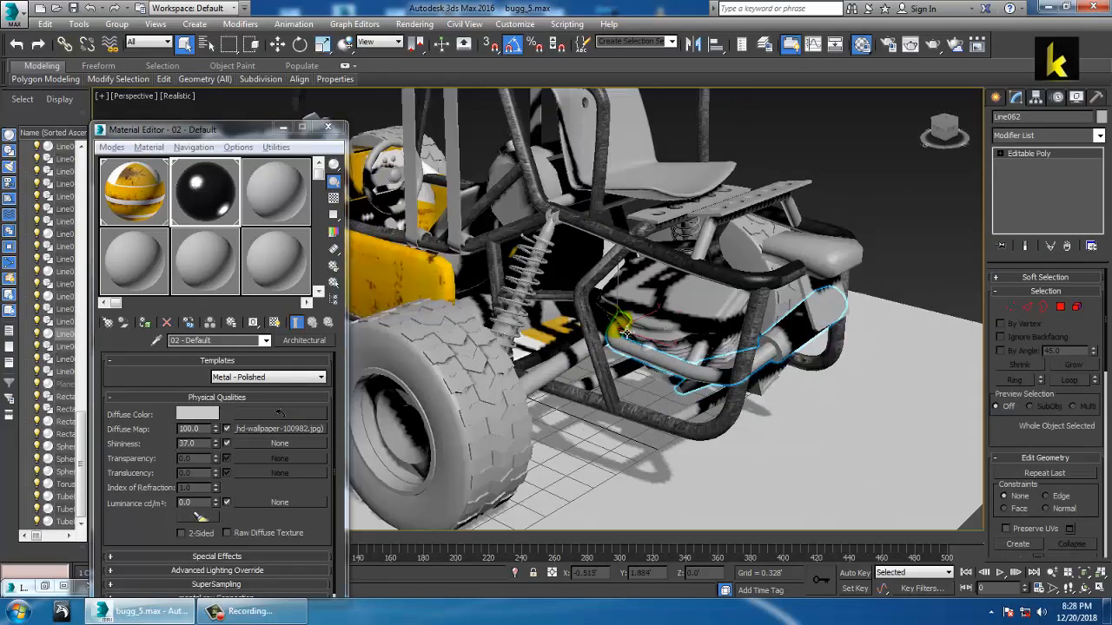
{"action": "scroll", "coordinate": [626, 334], "scroll_direction": "down", "scroll_amount": 8}
{"action": "middle_click_drag", "start_coordinate": [626, 333], "coordinate": [666, 373], "text": "alt"}
{"action": "scroll", "coordinate": [721, 348], "scroll_direction": "up", "scroll_amount": 6}
{"action": "scroll", "coordinate": [690, 359], "scroll_direction": "up", "scroll_amount": 4}
{"action": "left_click", "coordinate": [664, 373]}
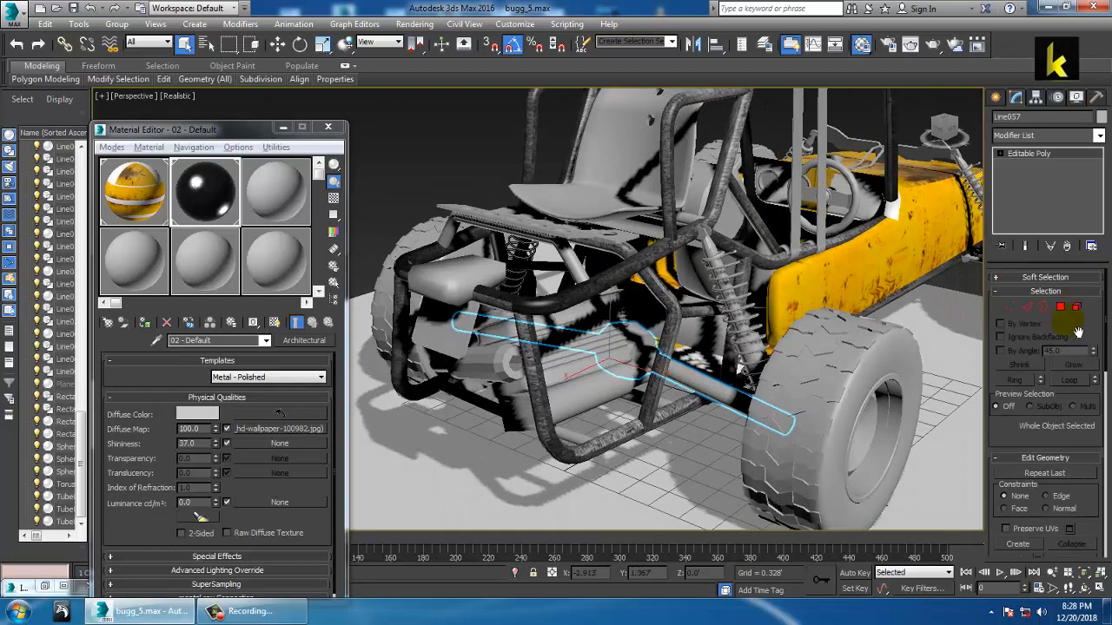
{"action": "left_click", "coordinate": [146, 323]}
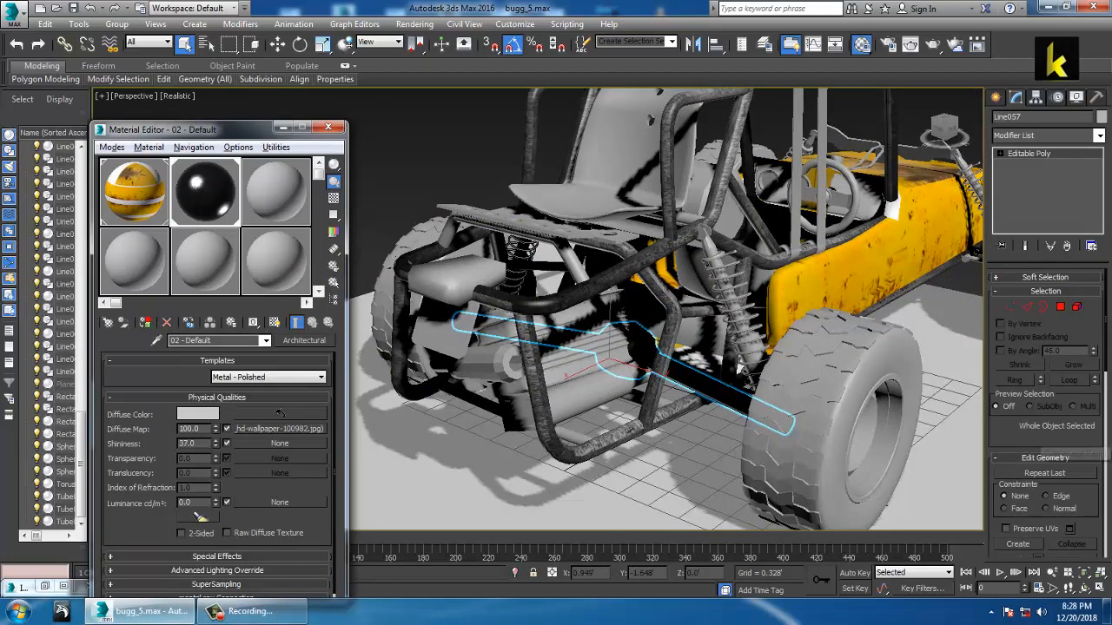
Step: Add a cylindrical UVW Map to Line057, aligned to Y and fitted to the tube
{"action": "left_click", "coordinate": [1098, 136]}
{"action": "scroll", "coordinate": [1058, 239], "scroll_direction": "down", "scroll_amount": 10}
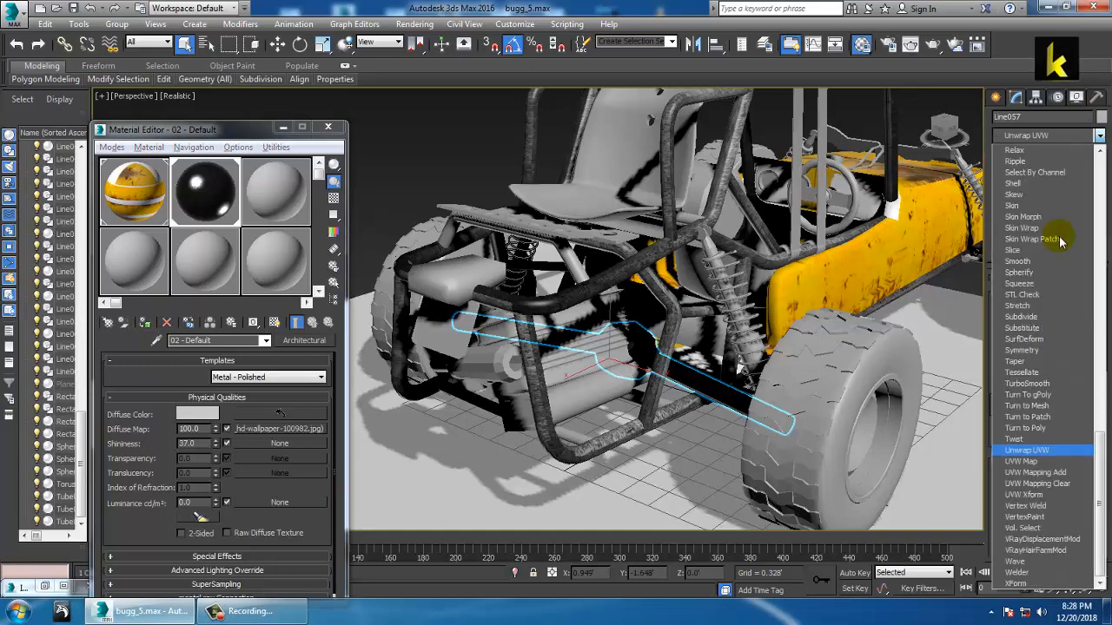
{"action": "left_click", "coordinate": [1036, 462]}
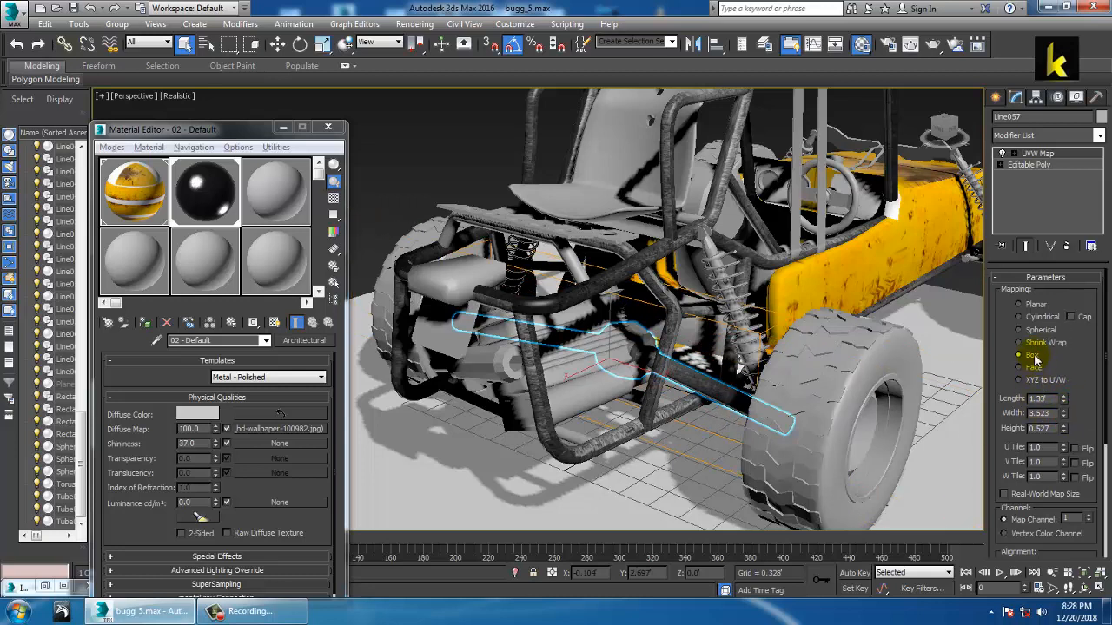
{"action": "left_click", "coordinate": [1036, 317]}
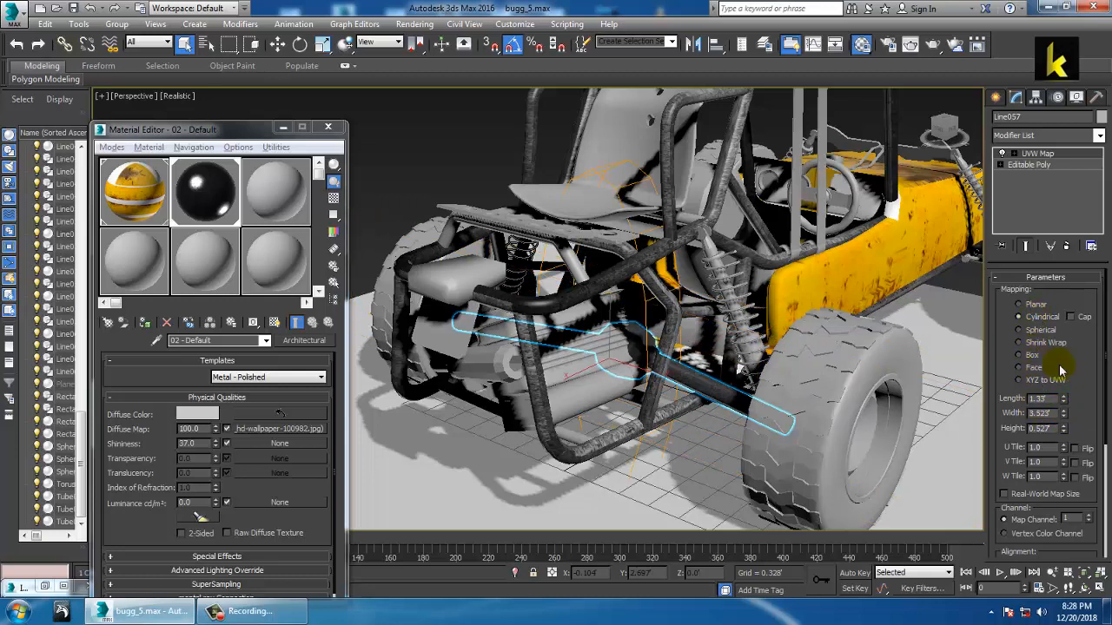
{"action": "scroll", "coordinate": [1080, 381], "scroll_direction": "down", "scroll_amount": 3}
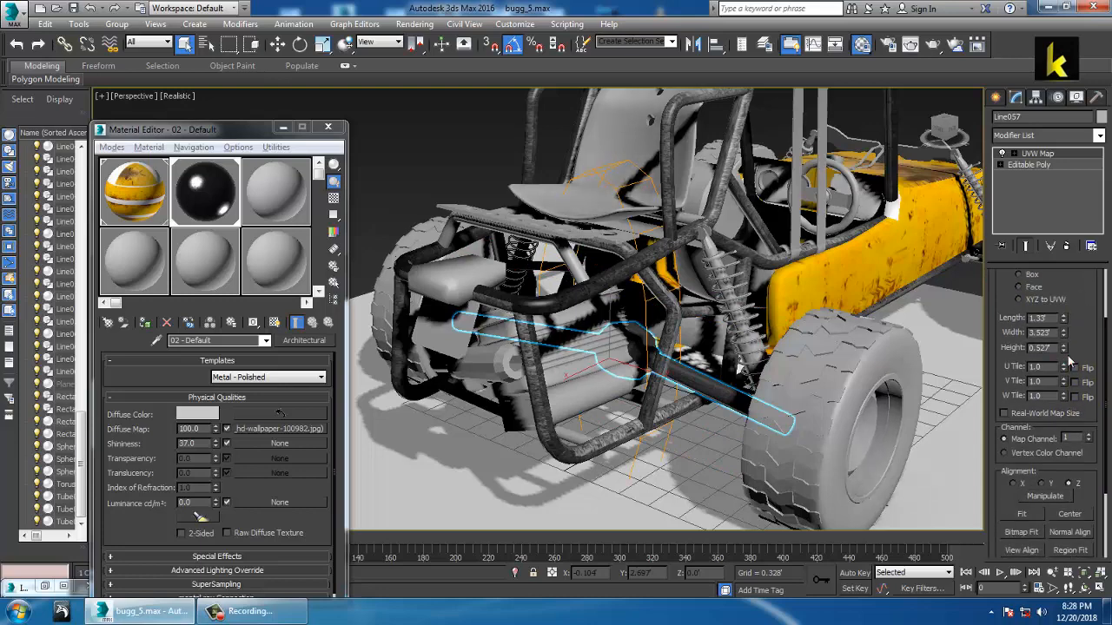
{"action": "left_click", "coordinate": [1045, 483]}
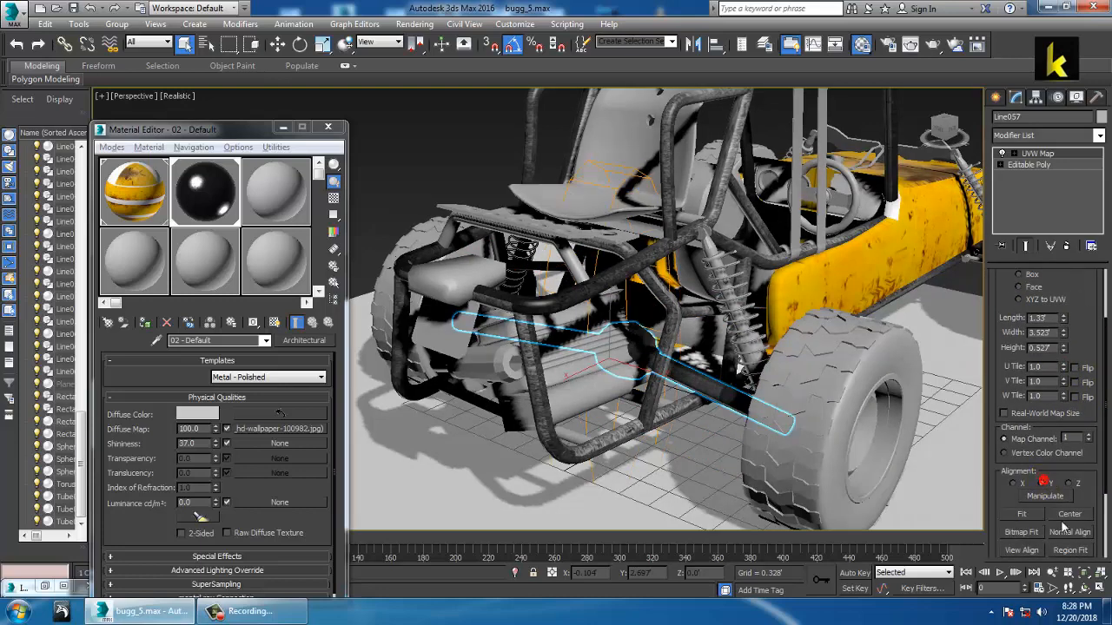
{"action": "left_click", "coordinate": [1023, 515]}
Step: Raise the map Length to 0.854', giving 0.854' × 0.61' × 3.959'
{"action": "scroll", "coordinate": [700, 375], "scroll_direction": "up", "scroll_amount": 5}
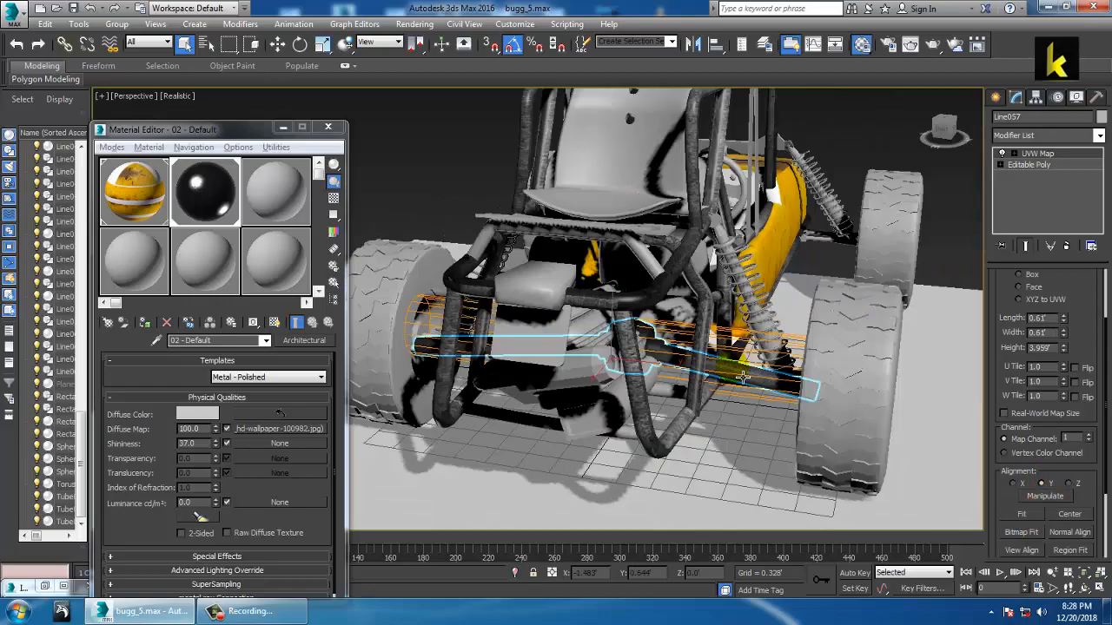
{"action": "scroll", "coordinate": [737, 358], "scroll_direction": "down", "scroll_amount": 4}
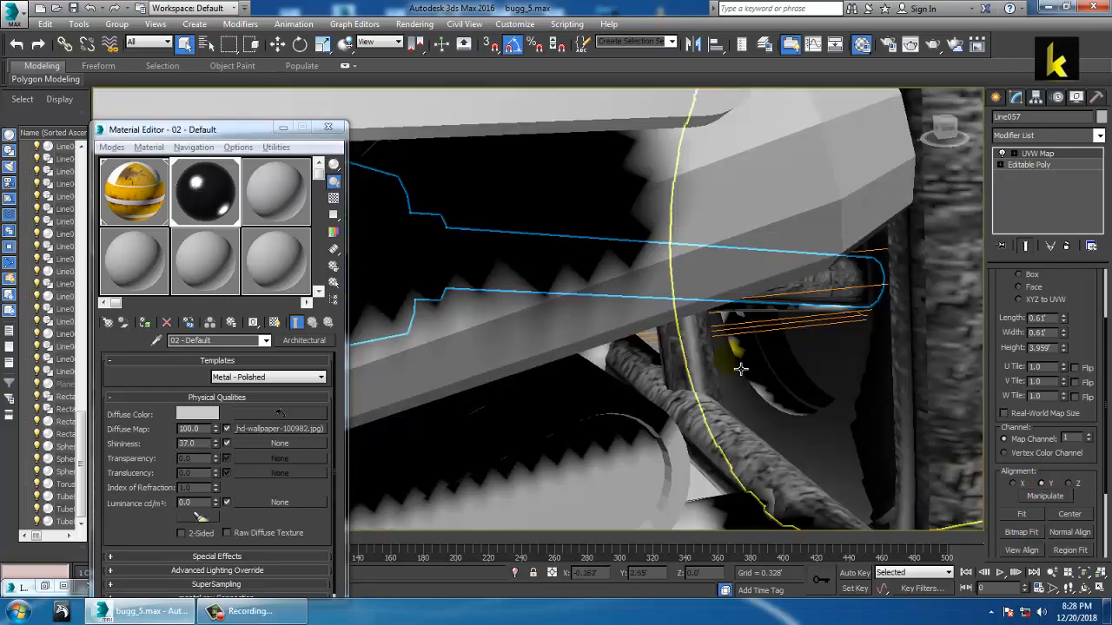
{"action": "mouse_move", "coordinate": [736, 358]}
{"action": "middle_mouse_down", "text": "alt"}
{"action": "mouse_move", "coordinate": [716, 374]}
{"action": "mouse_move", "coordinate": [791, 358]}
{"action": "mouse_move", "coordinate": [749, 356]}
{"action": "middle_mouse_up", "text": "alt"}
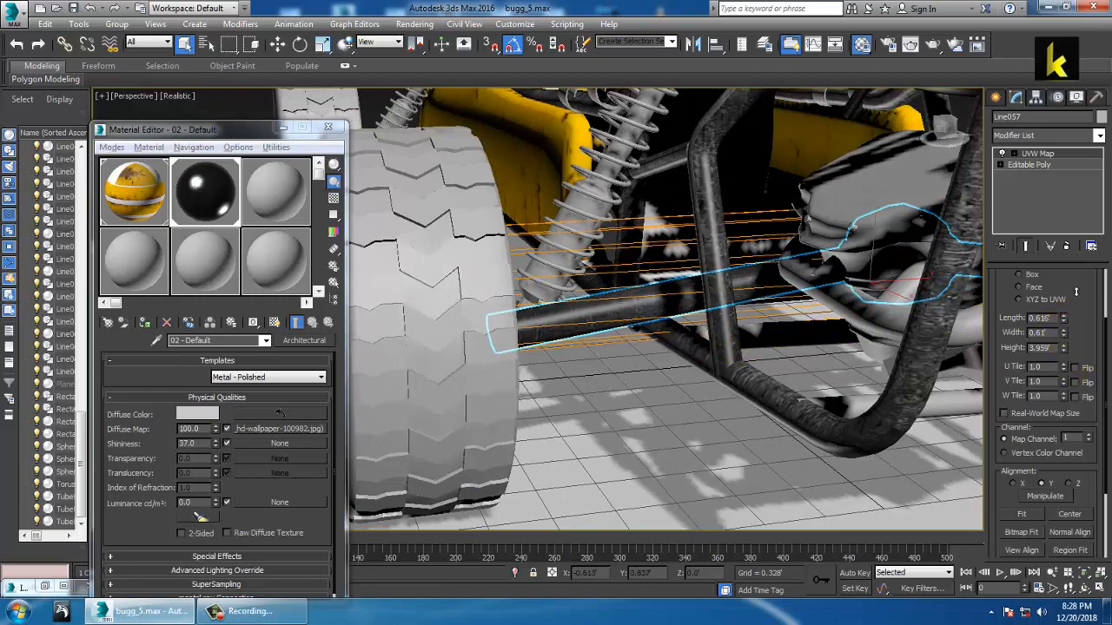
{"action": "left_click_drag", "start_coordinate": [1076, 292], "coordinate": [1083, 284]}
{"action": "scroll", "coordinate": [799, 344], "scroll_direction": "down", "scroll_amount": 4}
{"action": "middle_click_drag", "start_coordinate": [743, 355], "coordinate": [703, 315], "text": "alt"}
{"action": "left_click", "coordinate": [750, 357]}
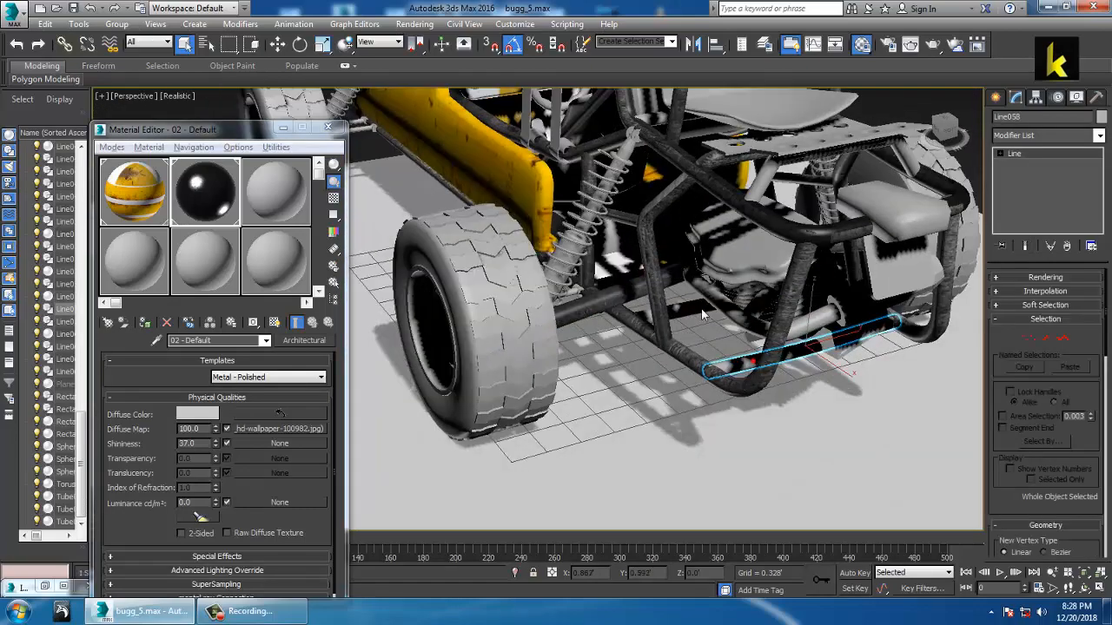
{"action": "left_click", "coordinate": [712, 313], "text": "ctrl"}
{"action": "left_click", "coordinate": [153, 325]}
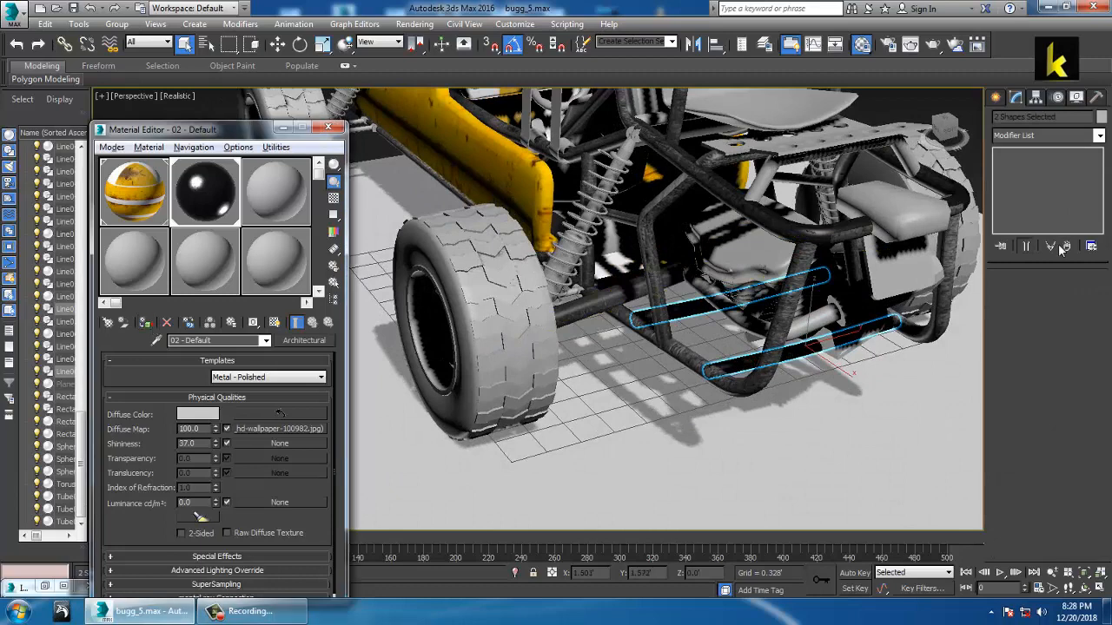
{"action": "left_click", "coordinate": [1098, 135]}
{"action": "scroll", "coordinate": [1034, 391], "scroll_direction": "down", "scroll_amount": 10}
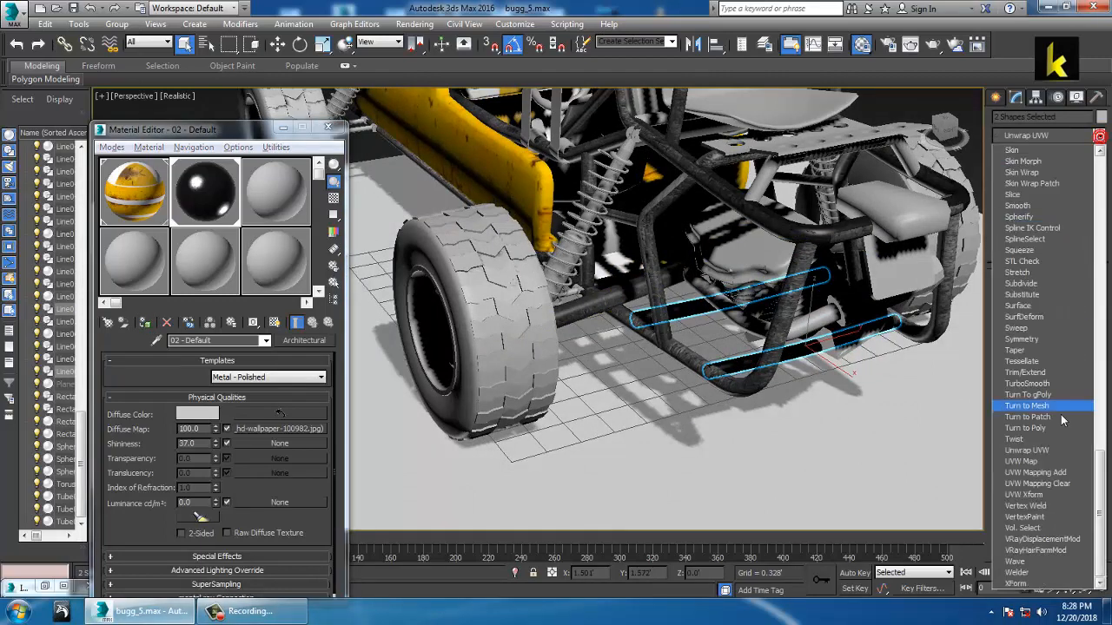
{"action": "left_click", "coordinate": [1031, 461]}
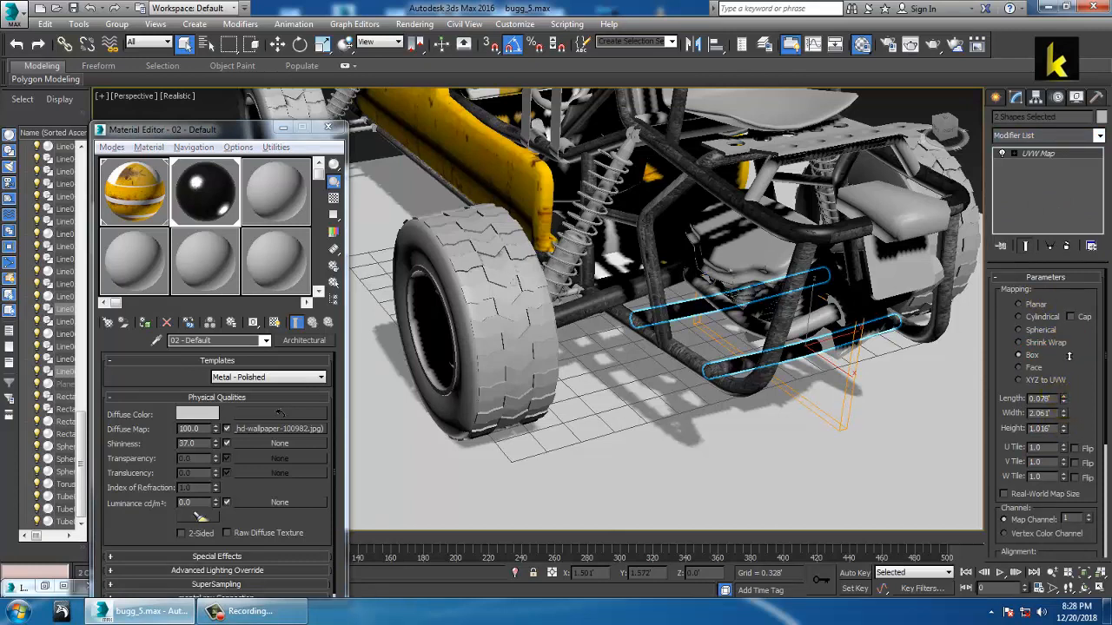
{"action": "left_click_drag", "start_coordinate": [1012, 8], "coordinate": [1037, 9]}
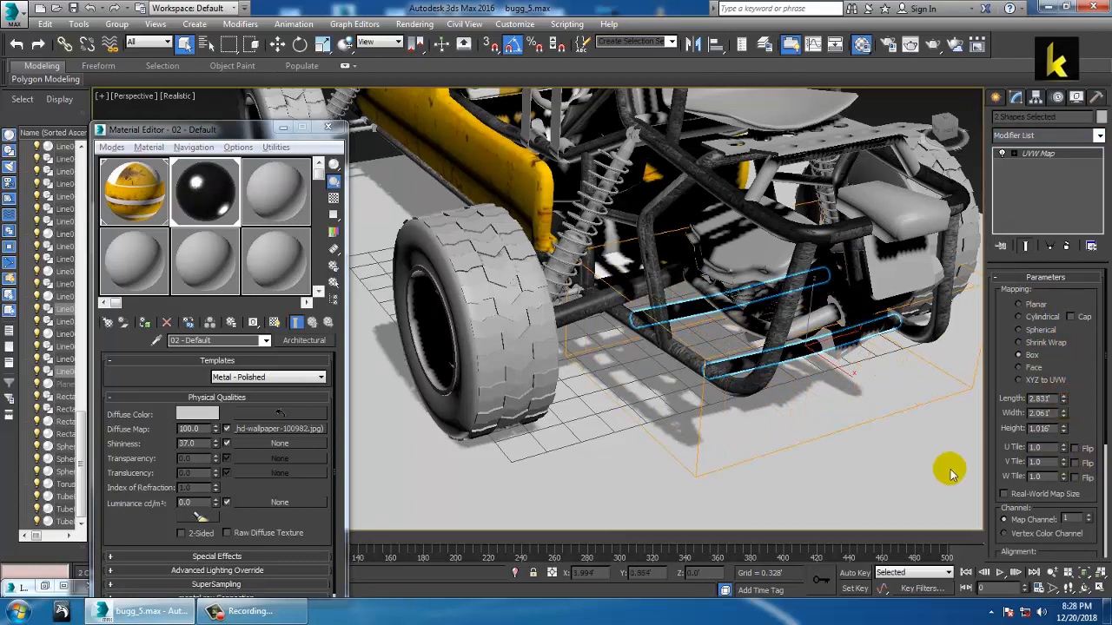
{"action": "middle_click_drag", "start_coordinate": [666, 258], "coordinate": [762, 302], "text": "alt"}
{"action": "scroll", "coordinate": [742, 299], "scroll_direction": "down", "scroll_amount": 4}
{"action": "scroll", "coordinate": [762, 301], "scroll_direction": "up", "scroll_amount": 5}
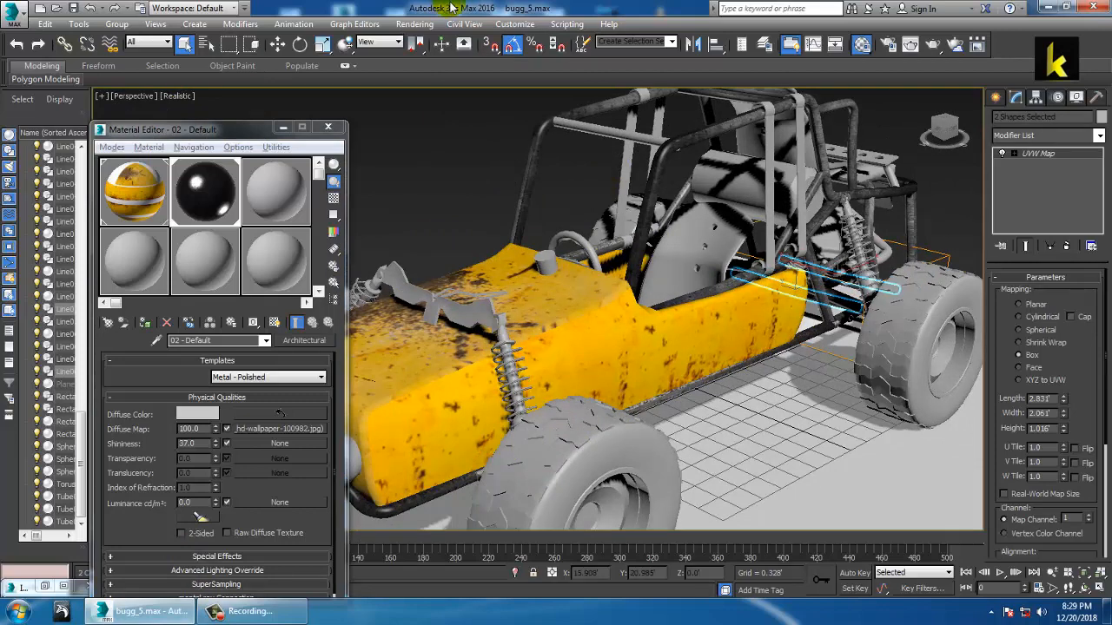
Step: Open Rendering > View Image File and go to the Desktop's buggie folder
{"action": "left_click", "coordinate": [410, 24]}
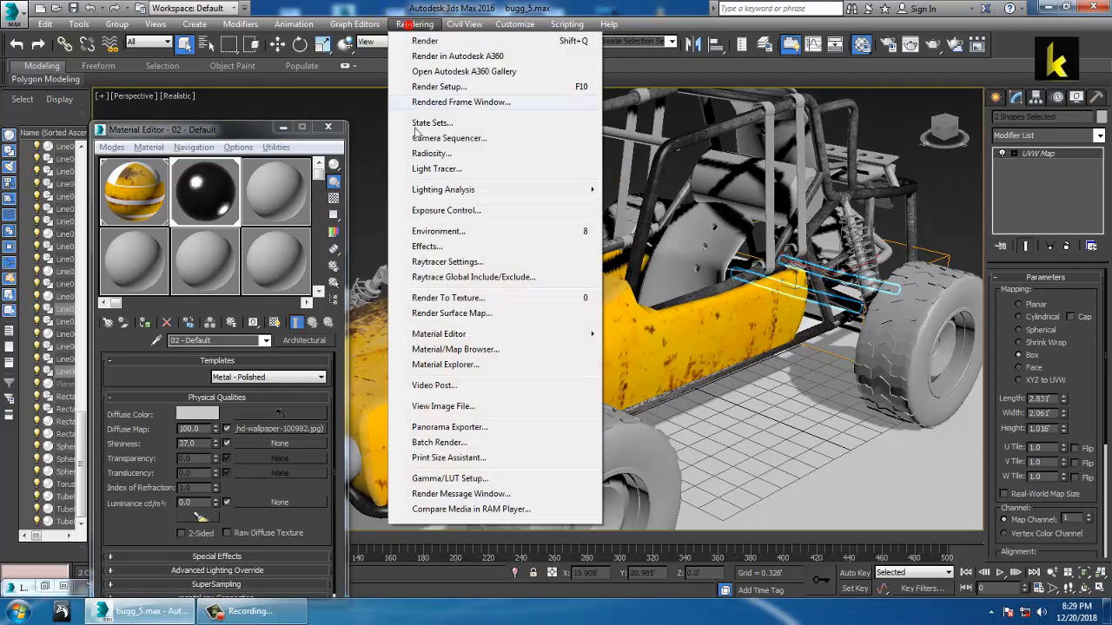
{"action": "left_click", "coordinate": [457, 406]}
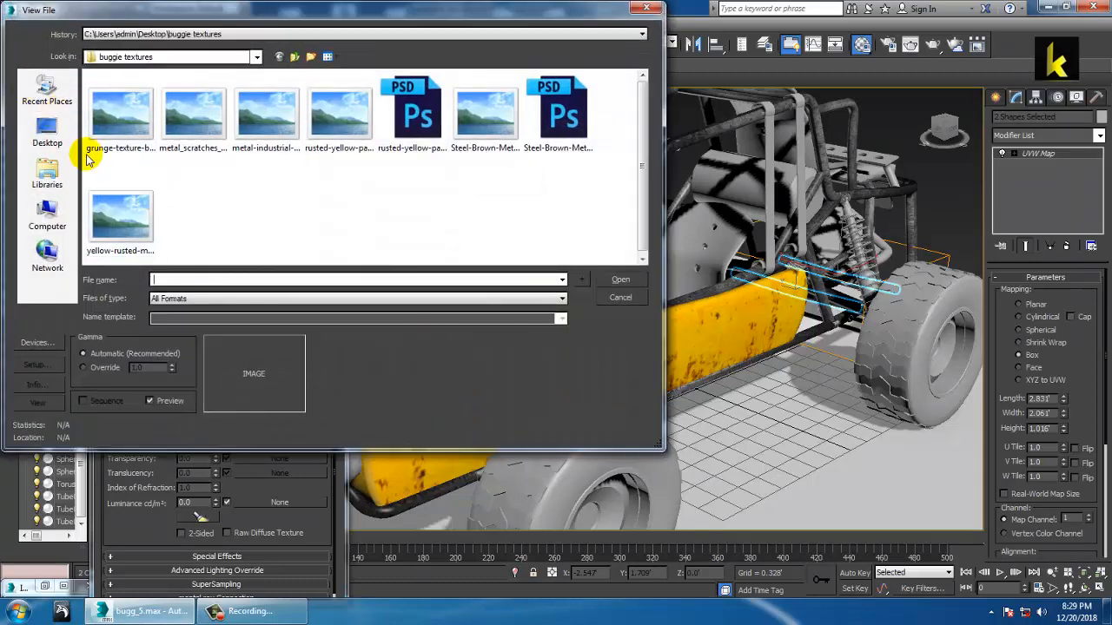
{"action": "left_click", "coordinate": [294, 57]}
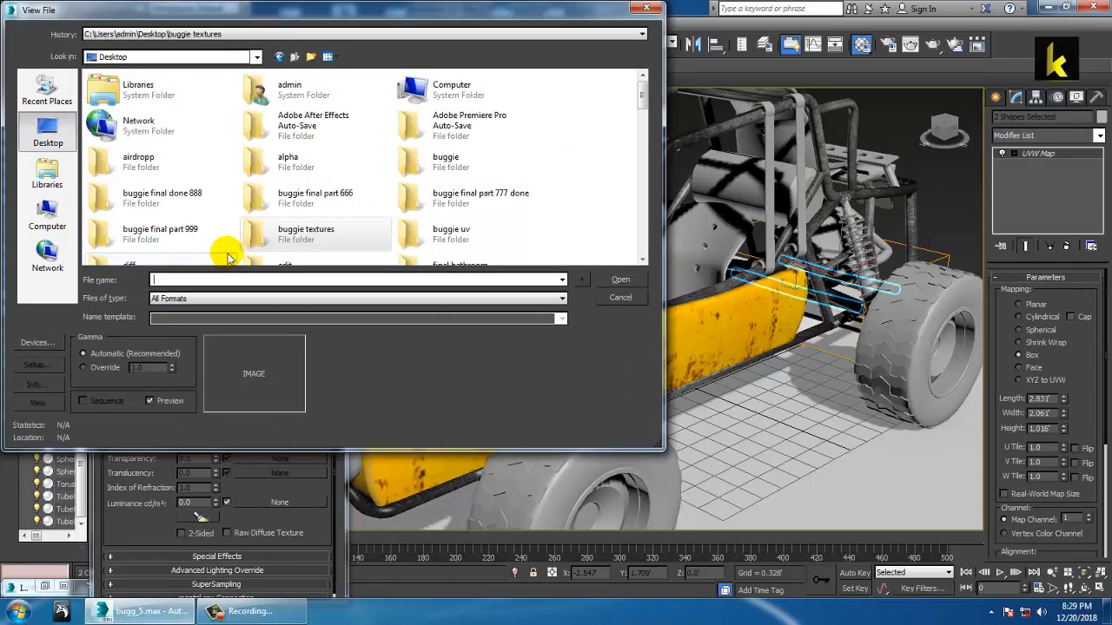
{"action": "double_click", "coordinate": [443, 162]}
Step: Preview the buggy photos, open buggy-pubg-3d-model-low-poly (4).jpg, then minimize its window
{"action": "left_click", "coordinate": [267, 128]}
{"action": "left_click", "coordinate": [323, 125]}
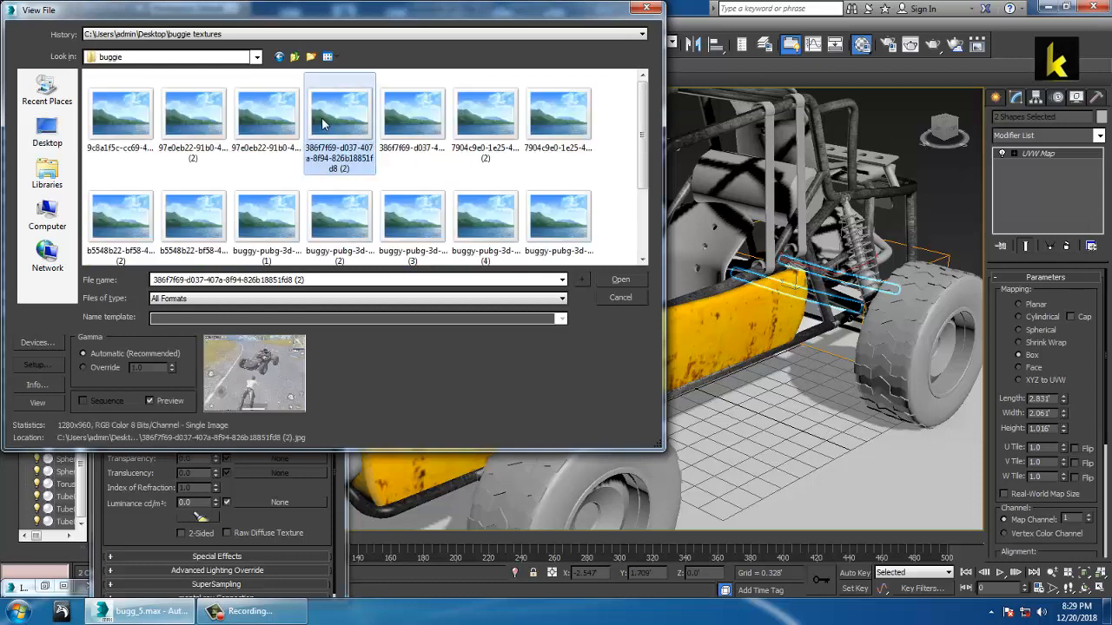
{"action": "left_click", "coordinate": [338, 200]}
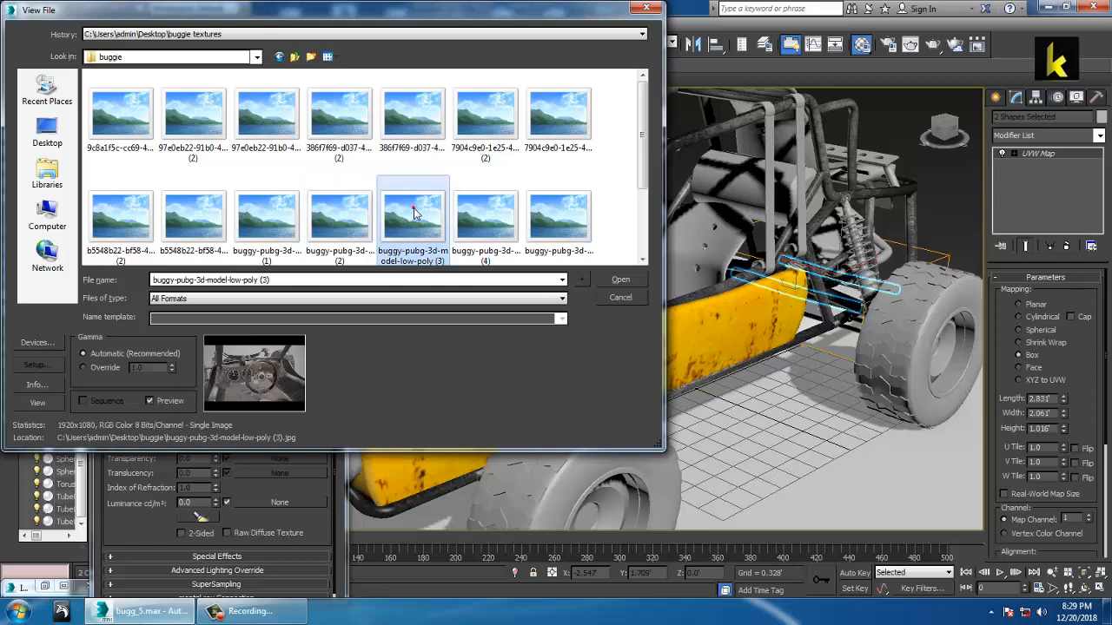
{"action": "left_click", "coordinate": [496, 209]}
{"action": "left_click", "coordinate": [569, 213]}
{"action": "double_click", "coordinate": [512, 218]}
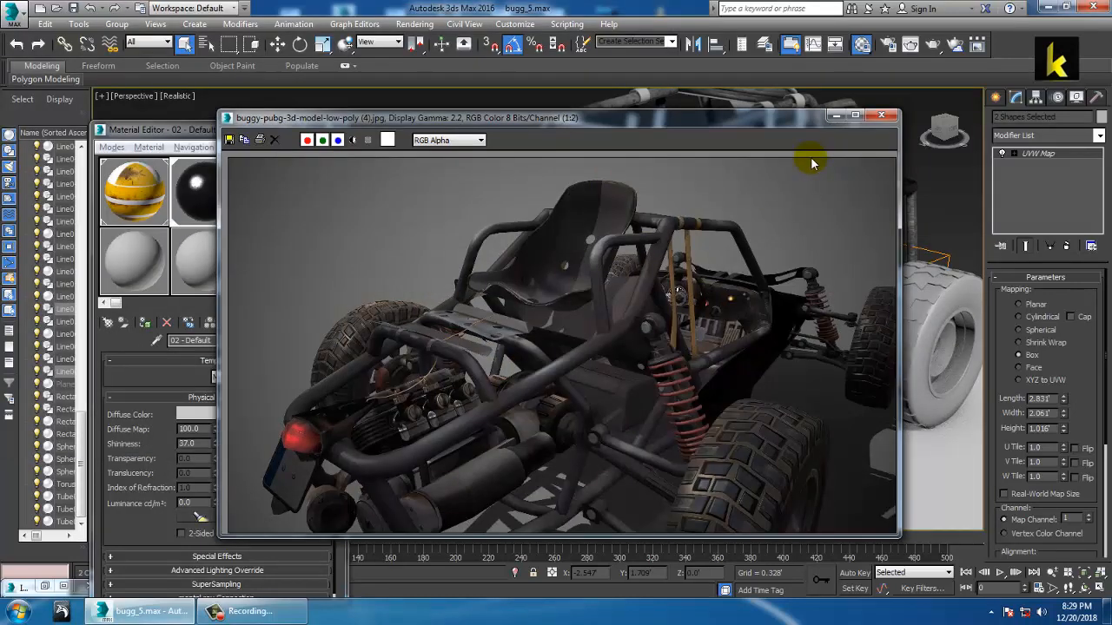
{"action": "left_click", "coordinate": [836, 116]}
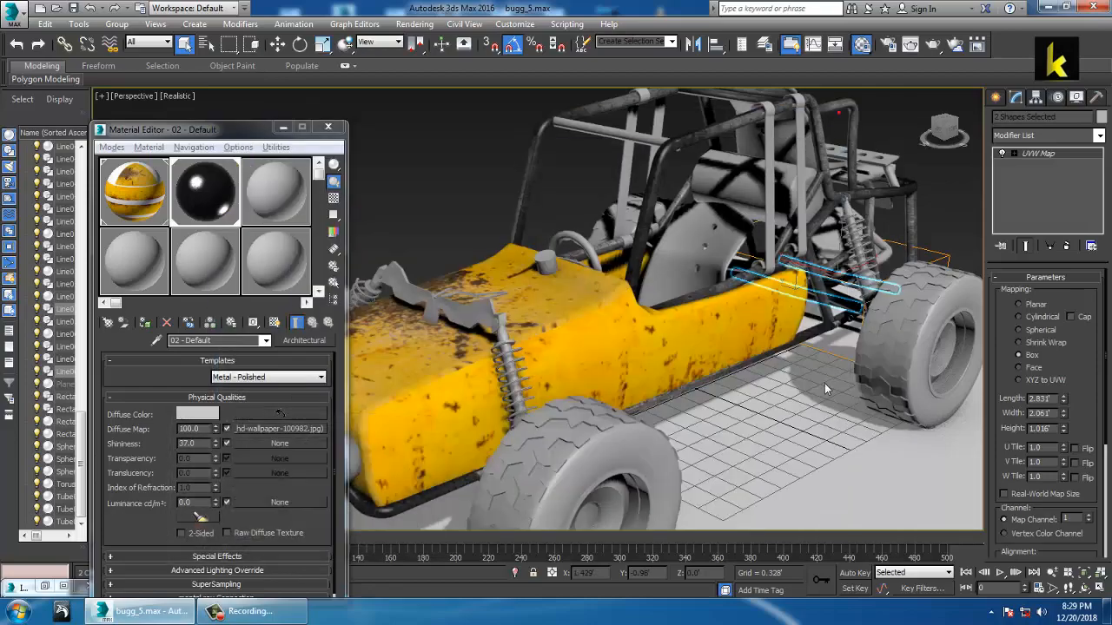
Step: Orbit to the buggy's rear-left and select roll bar Line012 and cage piece Line005
{"action": "middle_click_drag", "start_coordinate": [701, 322], "coordinate": [759, 323], "text": "alt"}
{"action": "scroll", "coordinate": [691, 318], "scroll_direction": "up", "scroll_amount": 3}
{"action": "middle_click_drag", "start_coordinate": [678, 304], "coordinate": [712, 291], "text": "alt"}
{"action": "scroll", "coordinate": [524, 327], "scroll_direction": "down", "scroll_amount": 2}
{"action": "scroll", "coordinate": [657, 324], "scroll_direction": "down", "scroll_amount": 3}
{"action": "scroll", "coordinate": [712, 291], "scroll_direction": "up", "scroll_amount": 4}
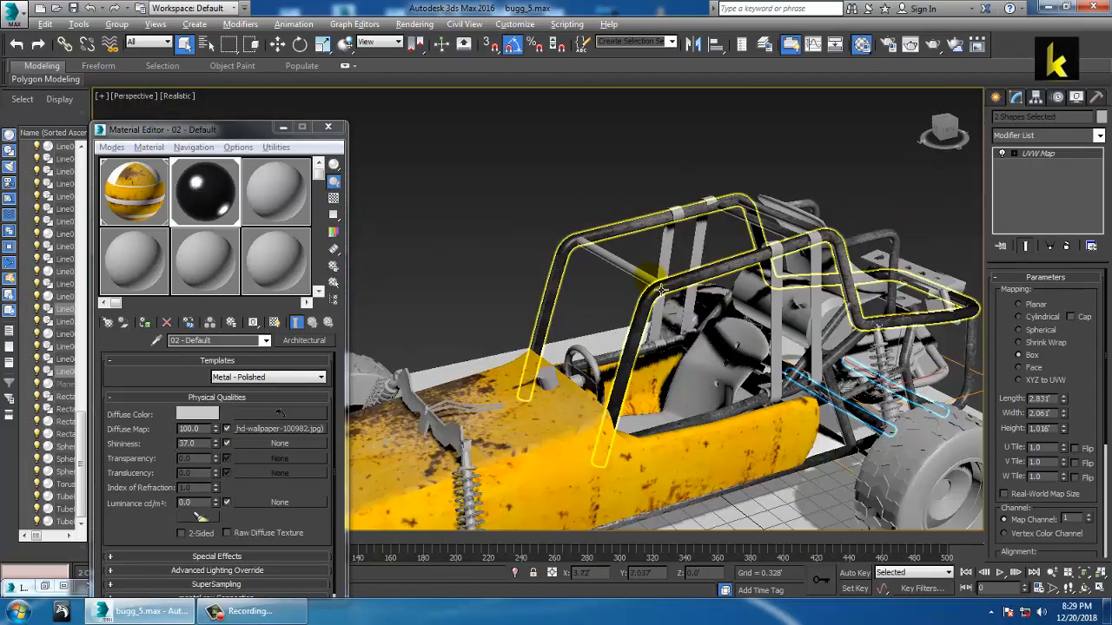
{"action": "left_click", "coordinate": [634, 271]}
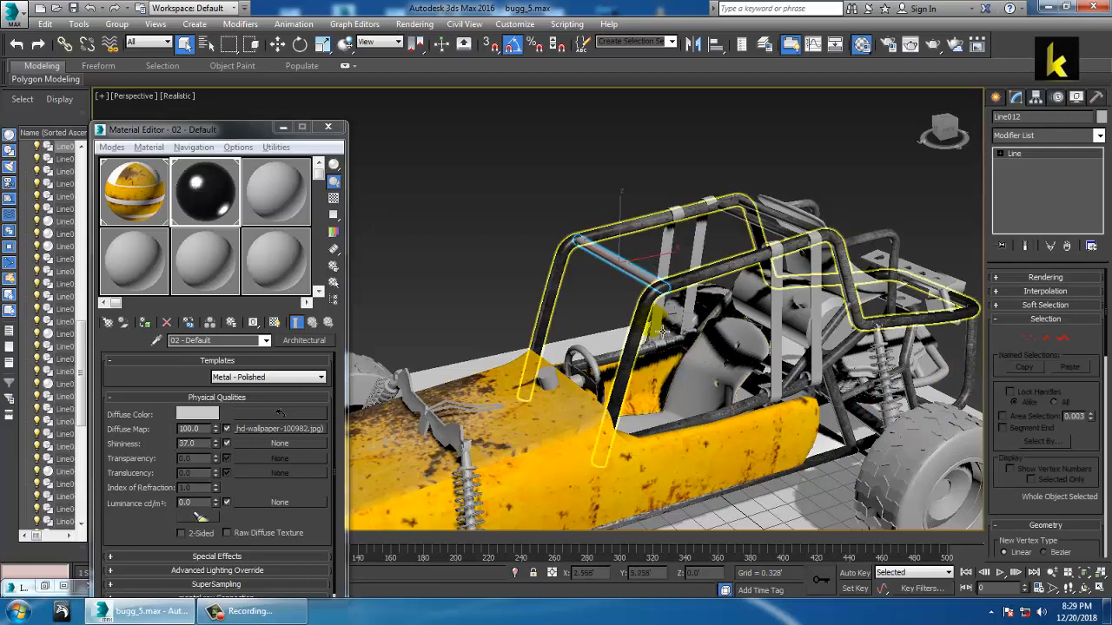
{"action": "left_click", "coordinate": [650, 324]}
Step: Try resizing the existing map gizmo, undo each change, and deselect Line005
{"action": "scroll", "coordinate": [650, 325], "scroll_direction": "up", "scroll_amount": 4}
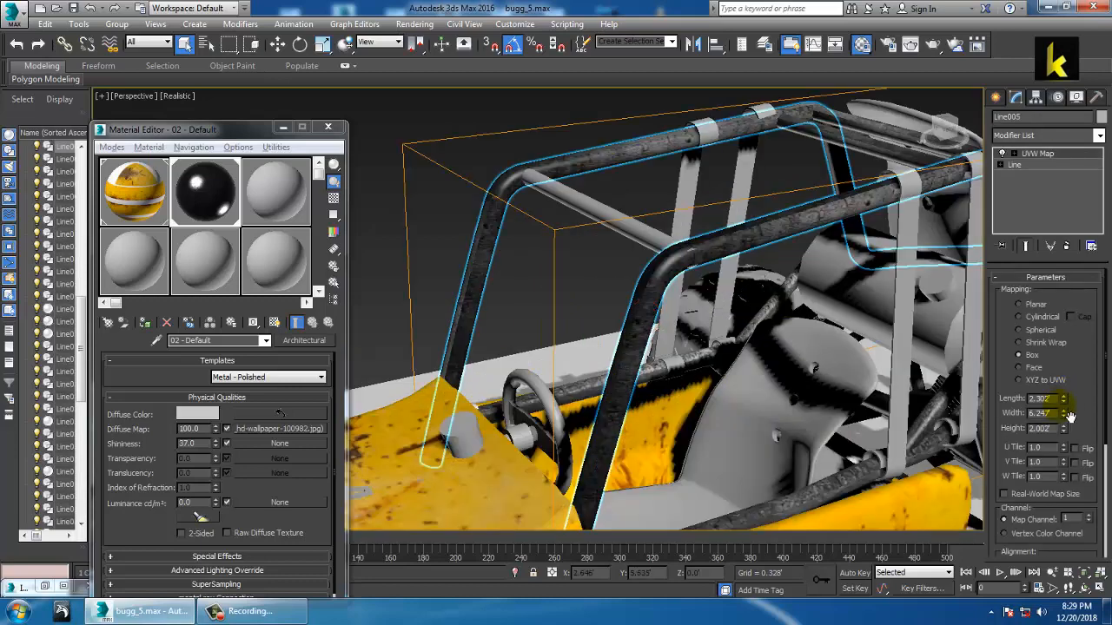
{"action": "left_click_drag", "start_coordinate": [1064, 398], "coordinate": [1065, 341]}
{"action": "key", "text": "ctrl+z"}
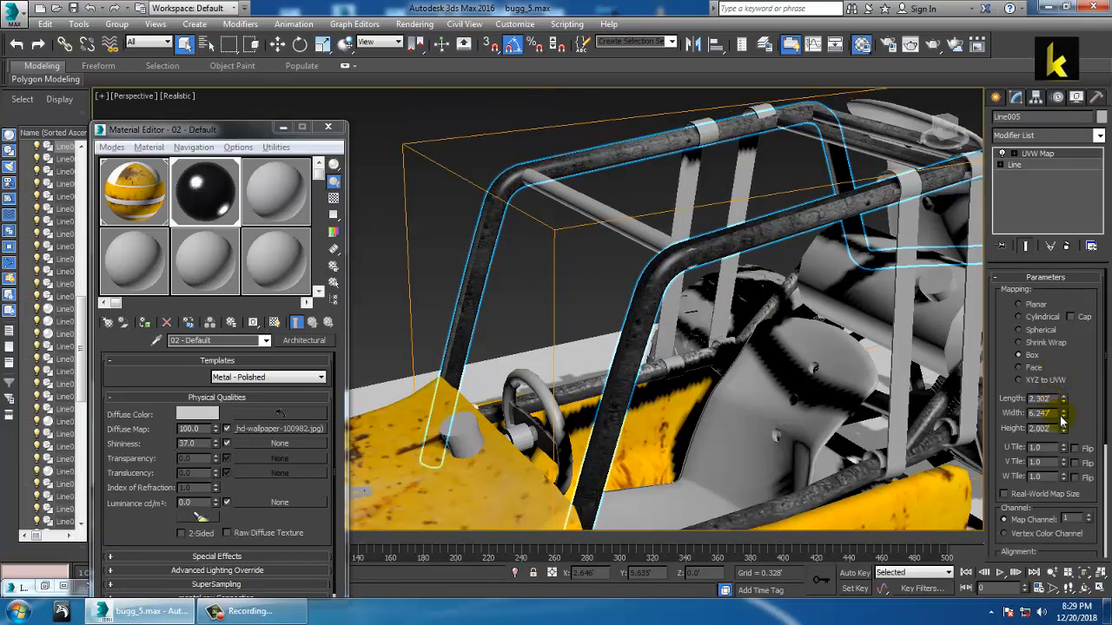
{"action": "left_click_drag", "start_coordinate": [1064, 412], "coordinate": [1073, 338]}
{"action": "key", "text": "ctrl+z"}
{"action": "middle_click_drag", "start_coordinate": [817, 369], "coordinate": [773, 305], "text": "alt"}
{"action": "scroll", "coordinate": [725, 285], "scroll_direction": "down", "scroll_amount": 5}
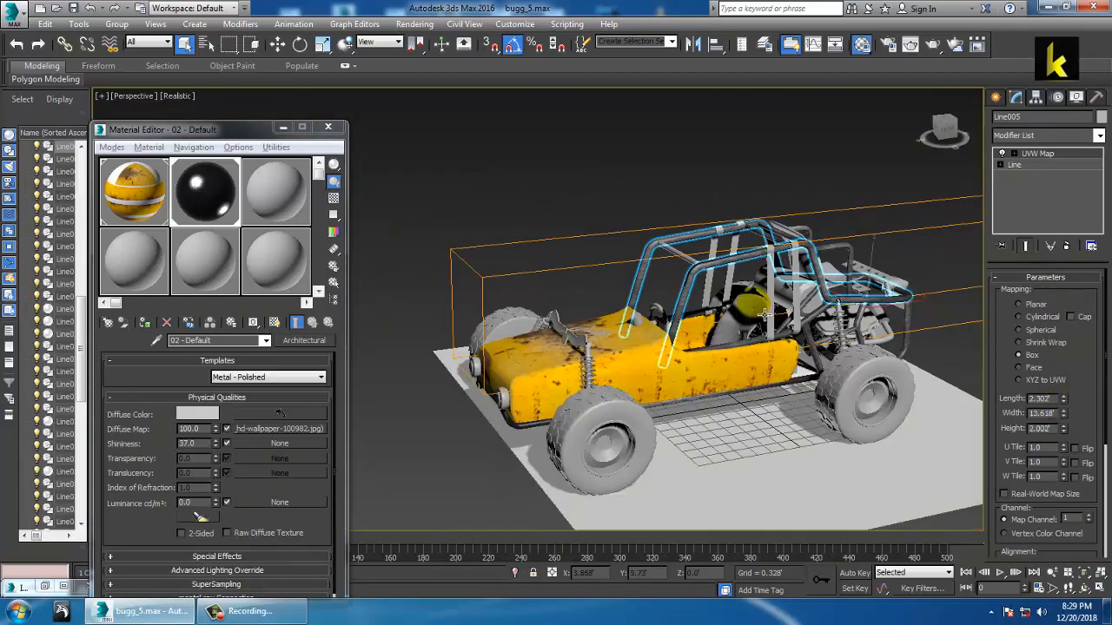
{"action": "key", "text": "ctrl+z"}
{"action": "left_click", "coordinate": [721, 179]}
{"action": "scroll", "coordinate": [721, 180], "scroll_direction": "up", "scroll_amount": 4}
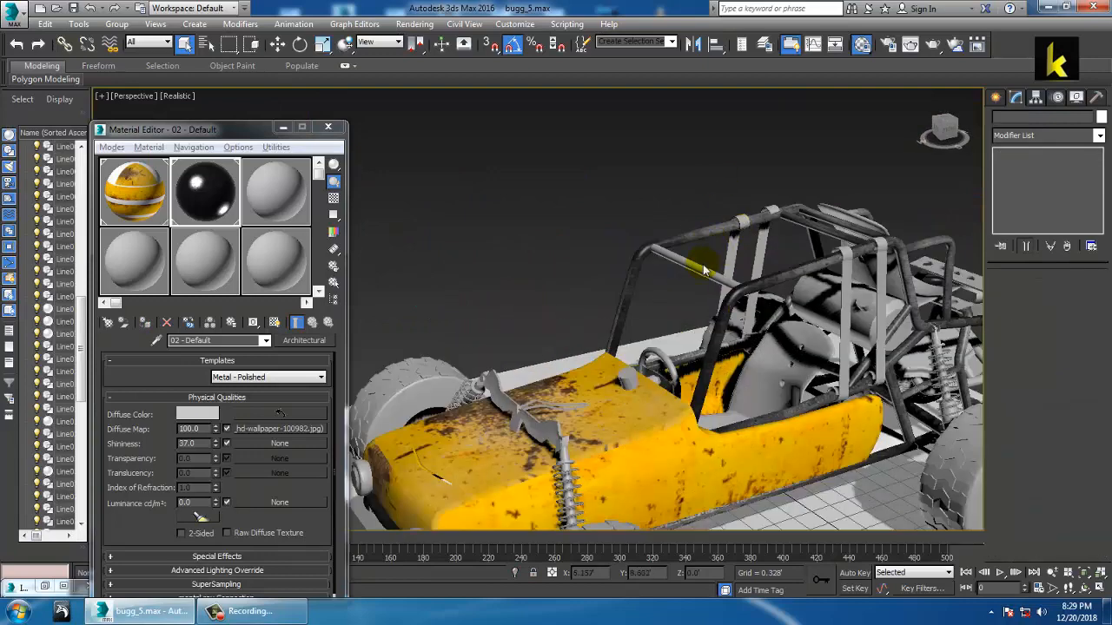
Step: Give crossbar Line012 a cylindrical UVW Map aligned to X, fitted to 0.112' × 0.112' × 1.924'
{"action": "left_click", "coordinate": [711, 285]}
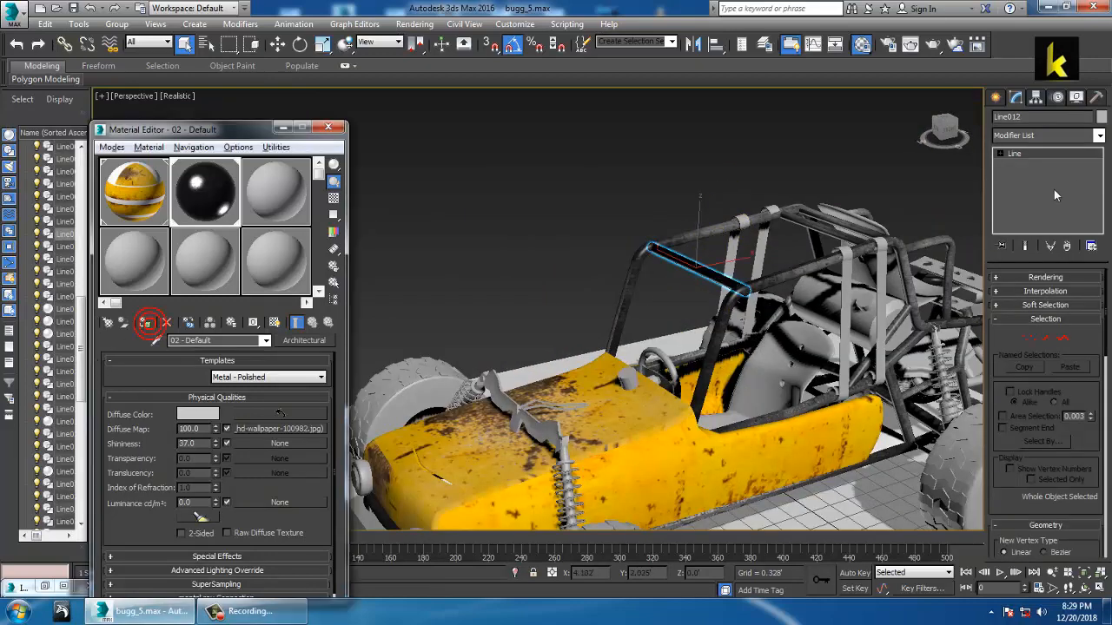
{"action": "left_click", "coordinate": [1097, 136]}
{"action": "scroll", "coordinate": [1043, 365], "scroll_direction": "down", "scroll_amount": 15}
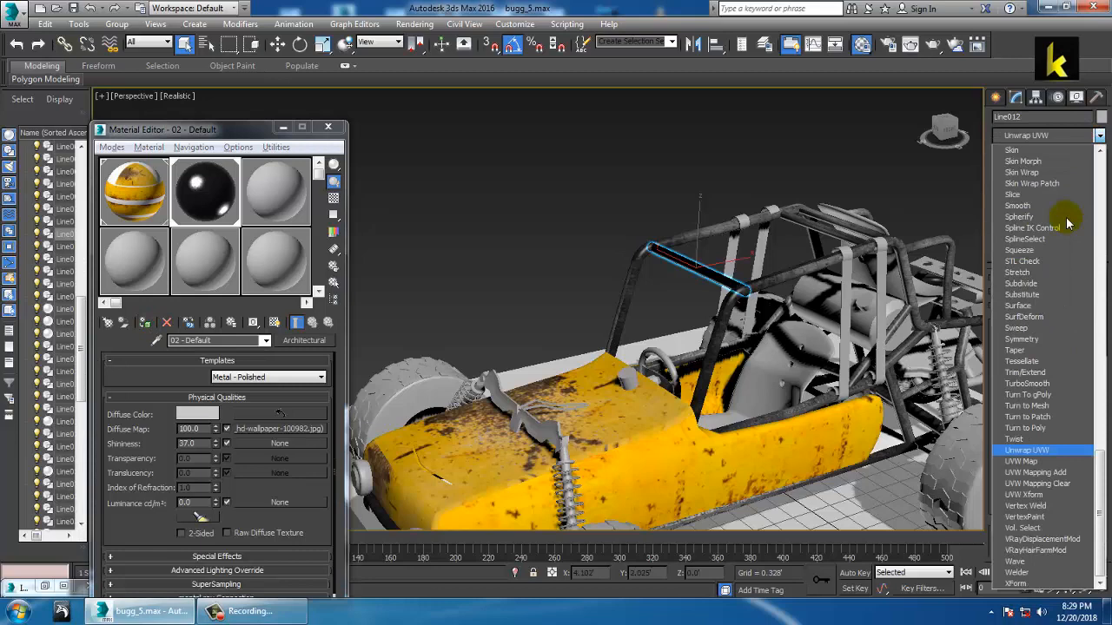
{"action": "left_click", "coordinate": [1031, 462]}
{"action": "scroll", "coordinate": [766, 299], "scroll_direction": "up", "scroll_amount": 4}
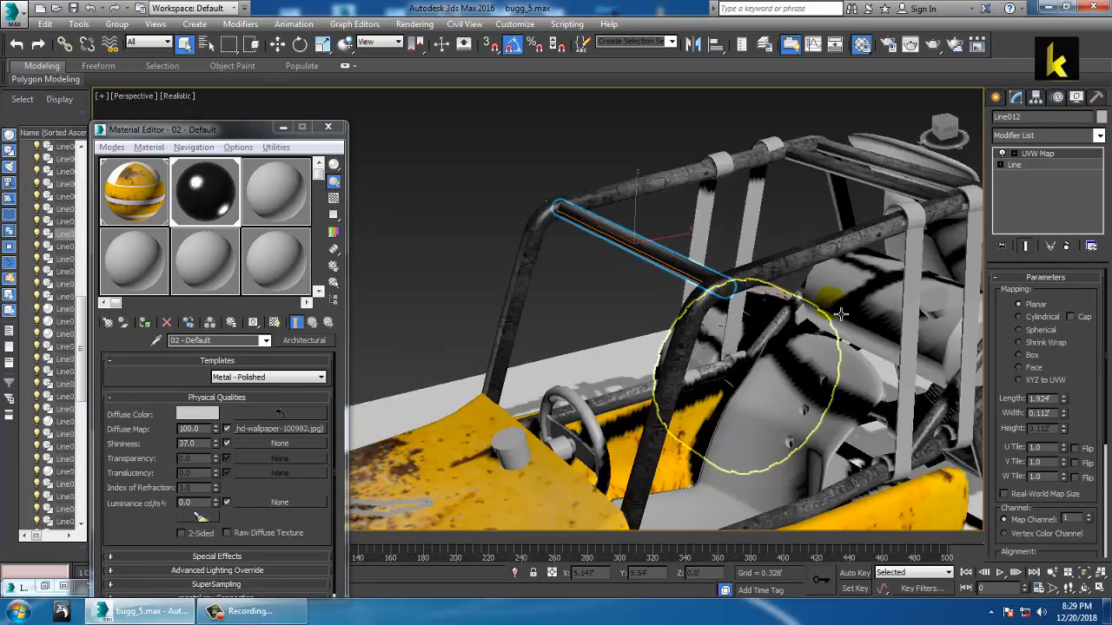
{"action": "left_click", "coordinate": [1036, 319]}
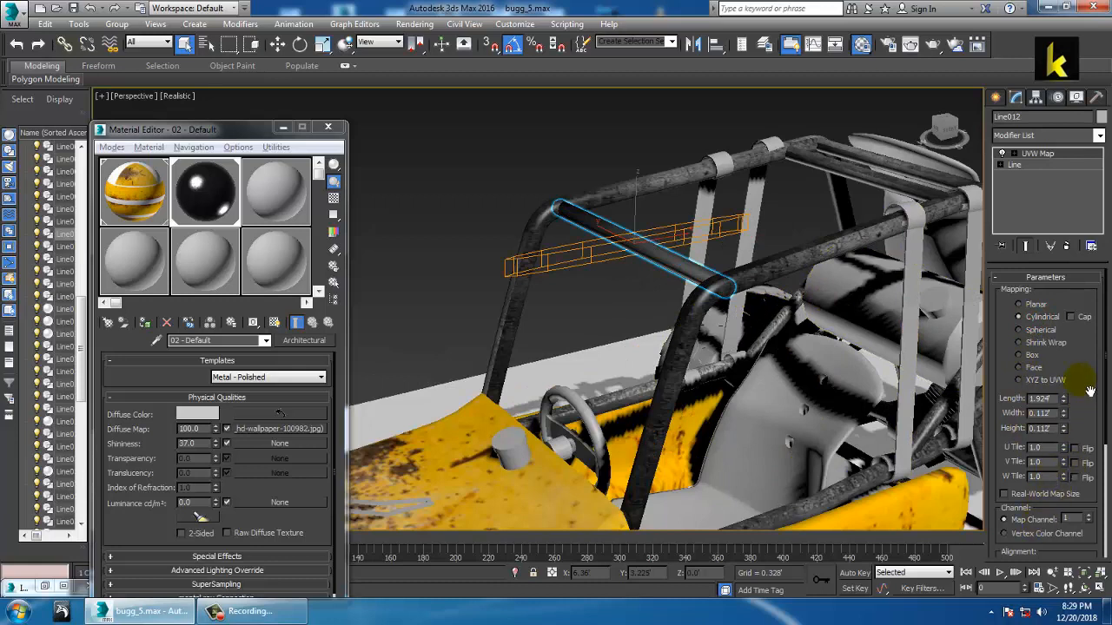
{"action": "left_click_drag", "start_coordinate": [1091, 391], "coordinate": [1085, 257]}
{"action": "left_click", "coordinate": [1047, 431]}
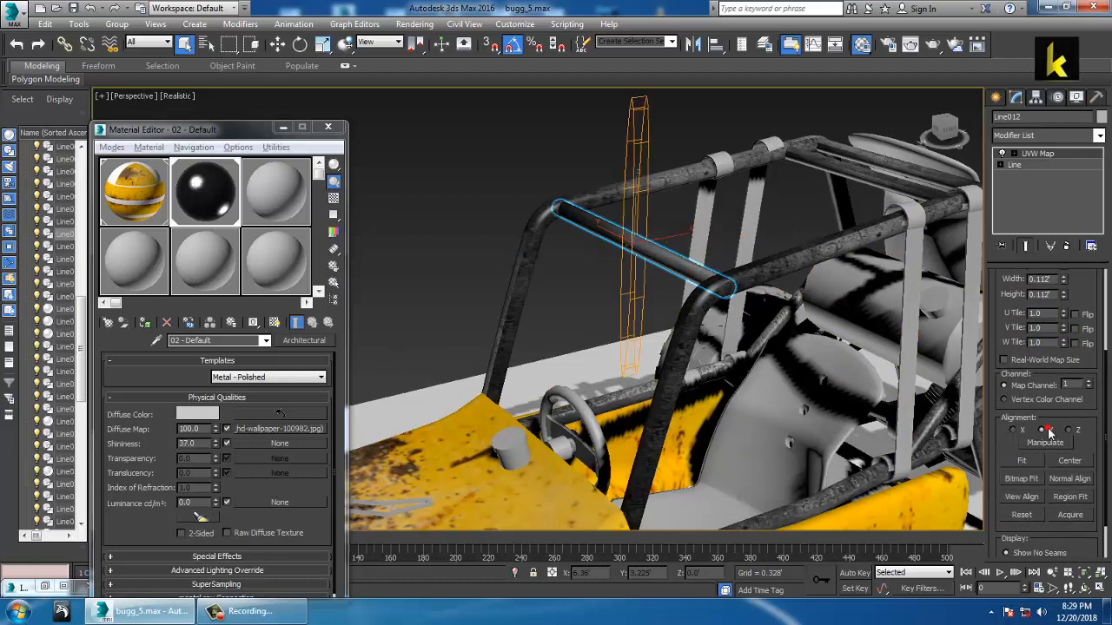
{"action": "left_click", "coordinate": [1017, 431]}
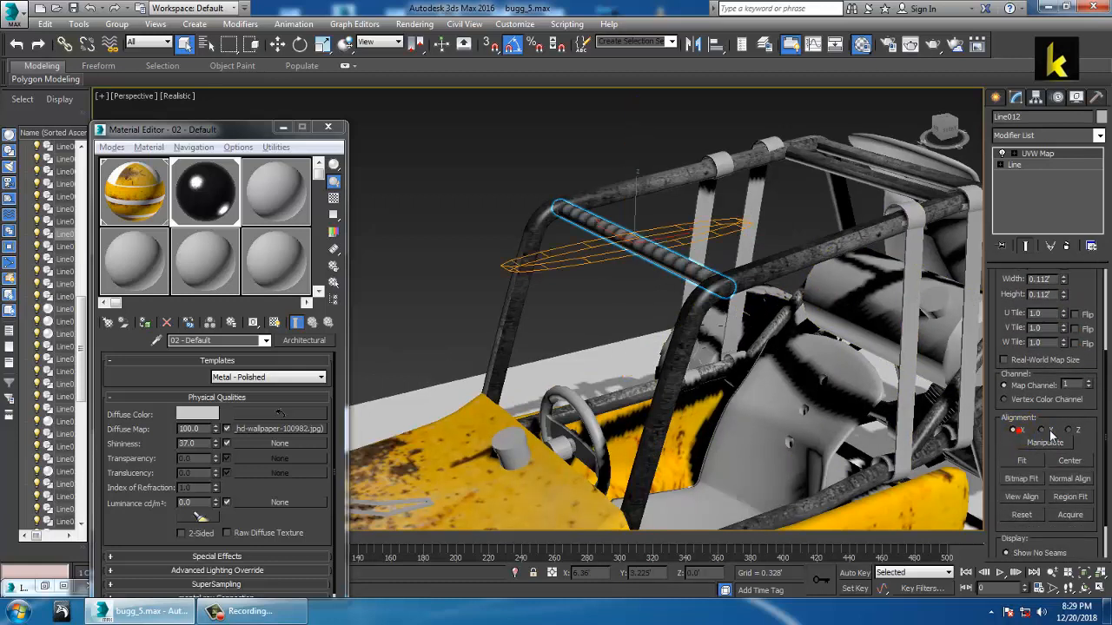
{"action": "left_click", "coordinate": [1023, 461]}
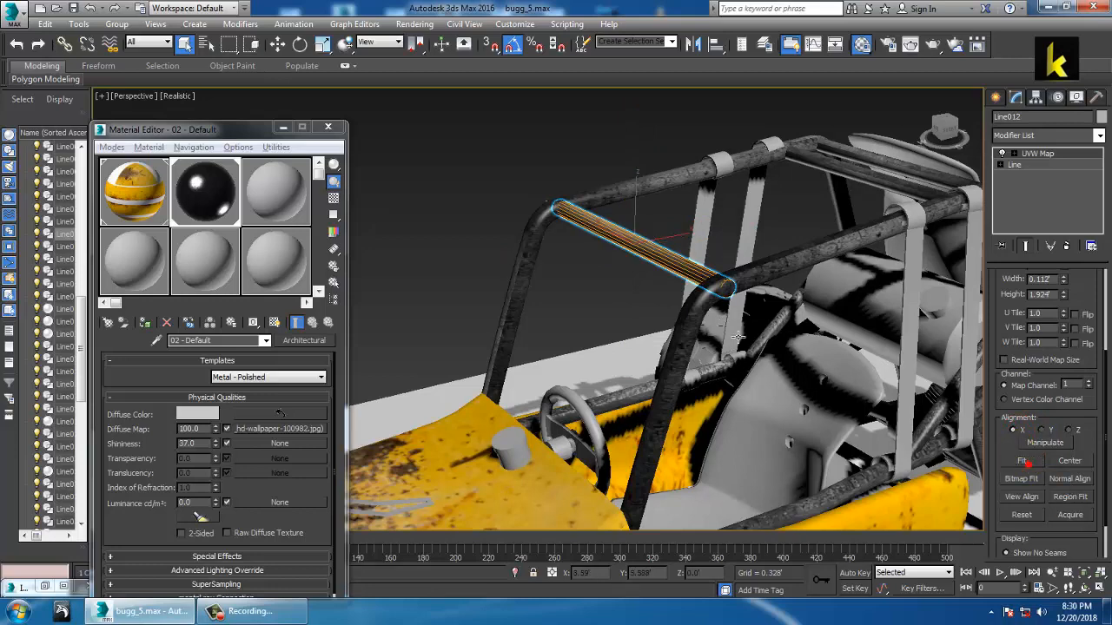
{"action": "scroll", "coordinate": [739, 335], "scroll_direction": "up", "scroll_amount": 5}
Step: Deselect the crossbar and orbit the view around to the buggy's side
{"action": "middle_click_drag", "start_coordinate": [742, 328], "coordinate": [786, 417]}
{"action": "middle_click_drag", "start_coordinate": [689, 268], "coordinate": [678, 212], "text": "alt"}
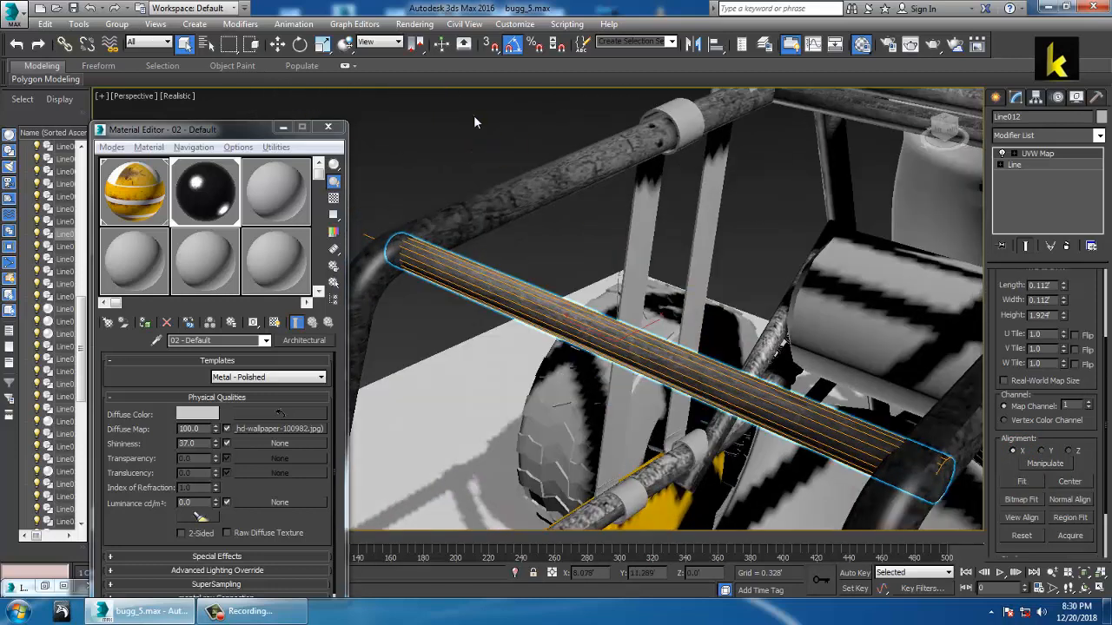
{"action": "left_click", "coordinate": [474, 116]}
{"action": "middle_click_drag", "start_coordinate": [653, 318], "coordinate": [620, 289], "text": "alt"}
{"action": "scroll", "coordinate": [664, 323], "scroll_direction": "down", "scroll_amount": 6}
{"action": "middle_click_drag", "start_coordinate": [670, 329], "coordinate": [668, 296]}
{"action": "middle_click_drag", "start_coordinate": [668, 296], "coordinate": [729, 332], "text": "alt"}
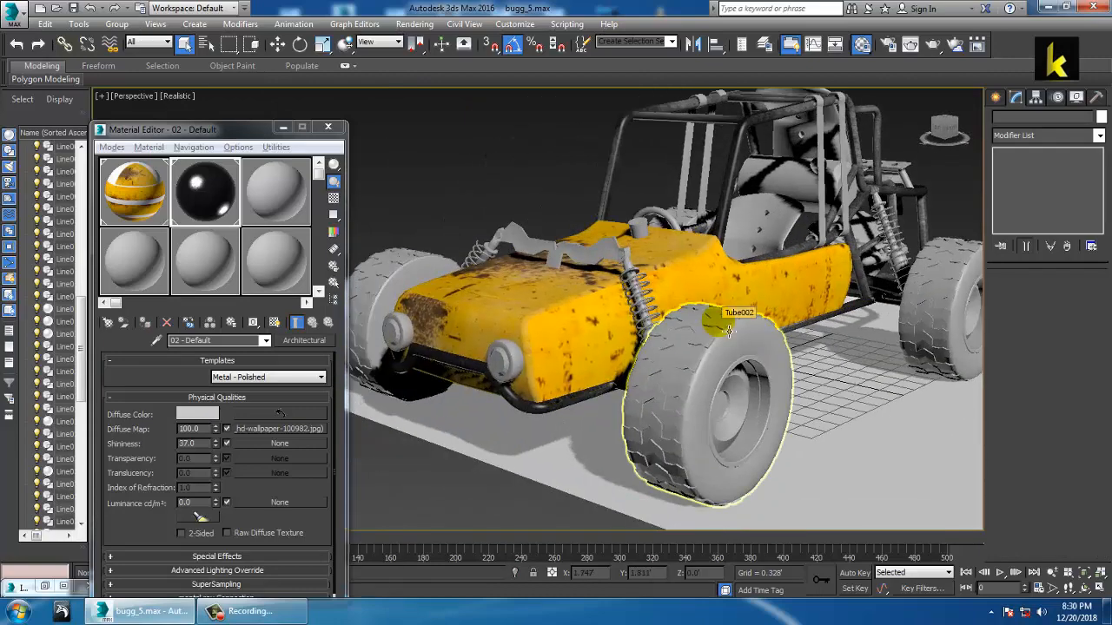
Step: Check the IMG_0874.jpg reference photo, minimize it, and assign the current material to the selection
{"action": "left_click", "coordinate": [43, 588]}
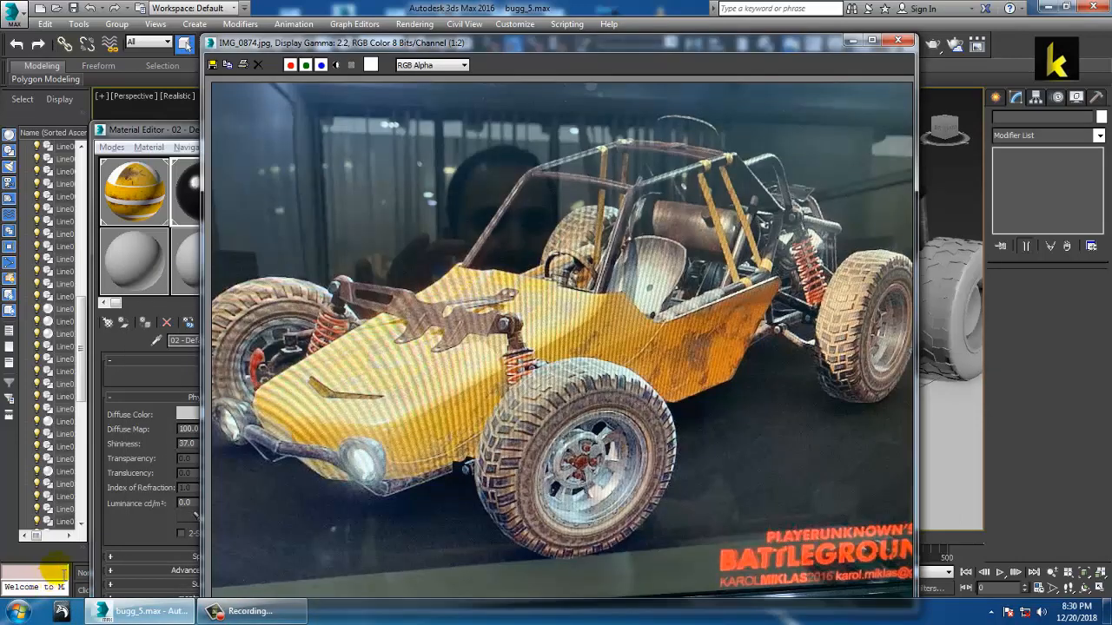
{"action": "left_click", "coordinate": [853, 44]}
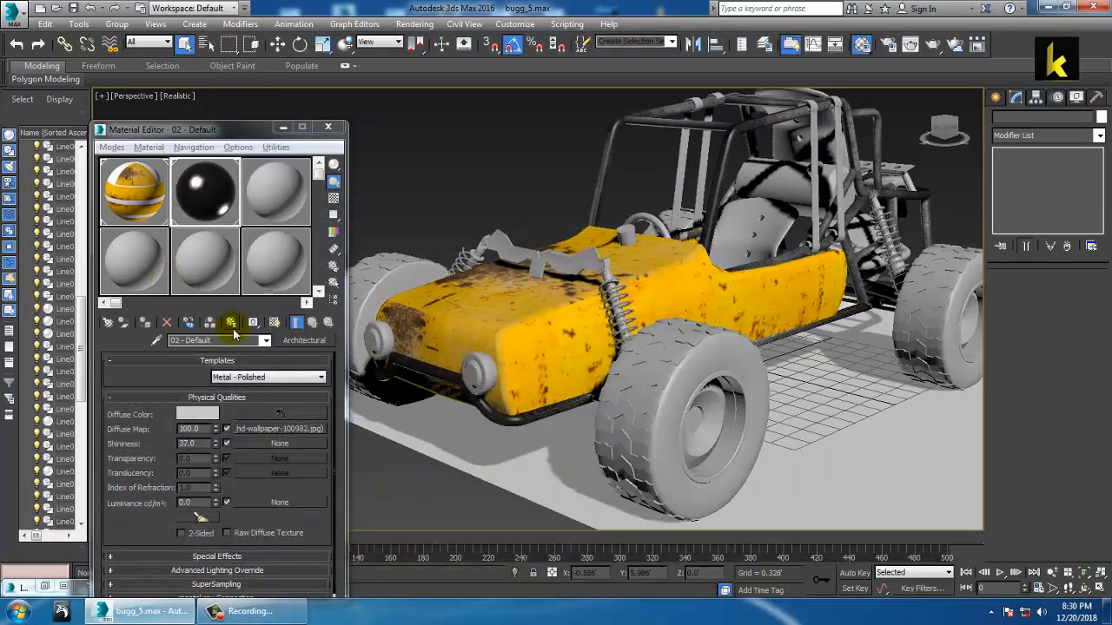
{"action": "left_click", "coordinate": [232, 324]}
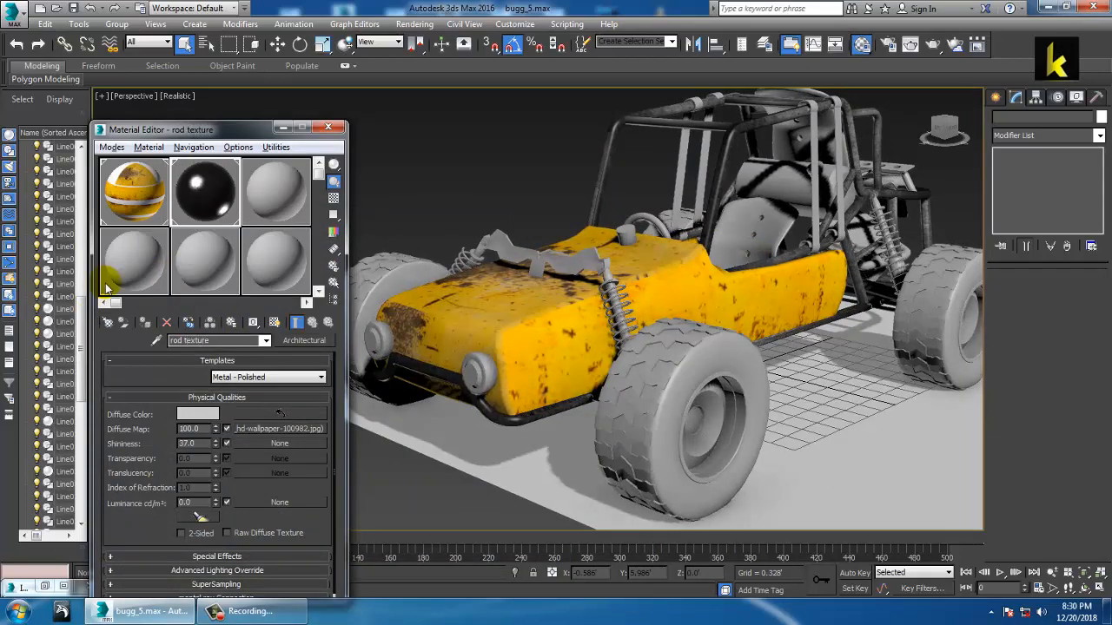
Step: Widen Line004's Box UVW Map so it measures 3.176' × 10.97' × 0.854'
{"action": "middle_click_drag", "start_coordinate": [608, 276], "coordinate": [671, 313], "text": "alt"}
{"action": "scroll", "coordinate": [825, 304], "scroll_direction": "up", "scroll_amount": 5}
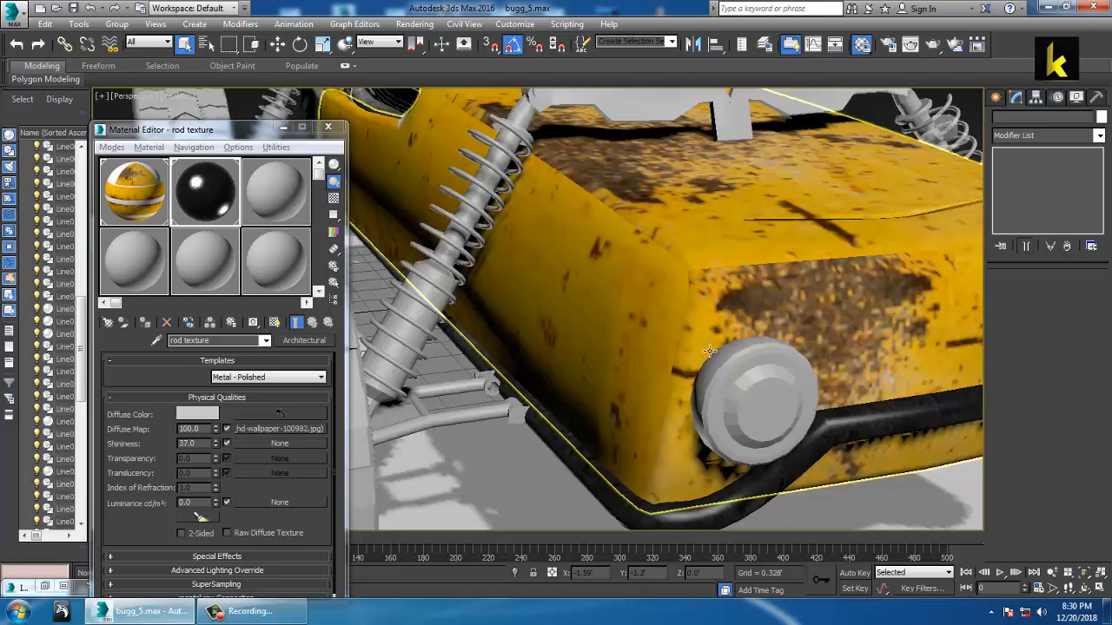
{"action": "left_click", "coordinate": [883, 423]}
{"action": "middle_click_drag", "start_coordinate": [879, 422], "coordinate": [810, 397], "text": "alt"}
{"action": "scroll", "coordinate": [810, 397], "scroll_direction": "down", "scroll_amount": 5}
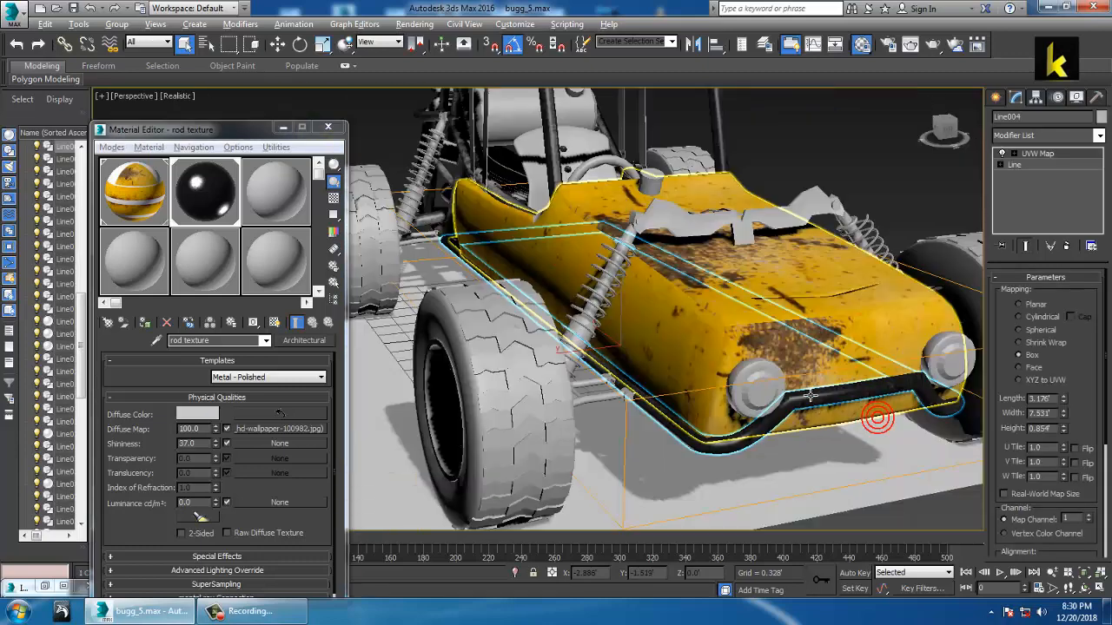
{"action": "left_click_drag", "start_coordinate": [1064, 416], "coordinate": [1068, 387]}
Step: Zoom onto seat part ChamferCyl001, recheck the reference photo, and orbit around the cylinder
{"action": "middle_click_drag", "start_coordinate": [728, 387], "coordinate": [662, 344], "text": "alt"}
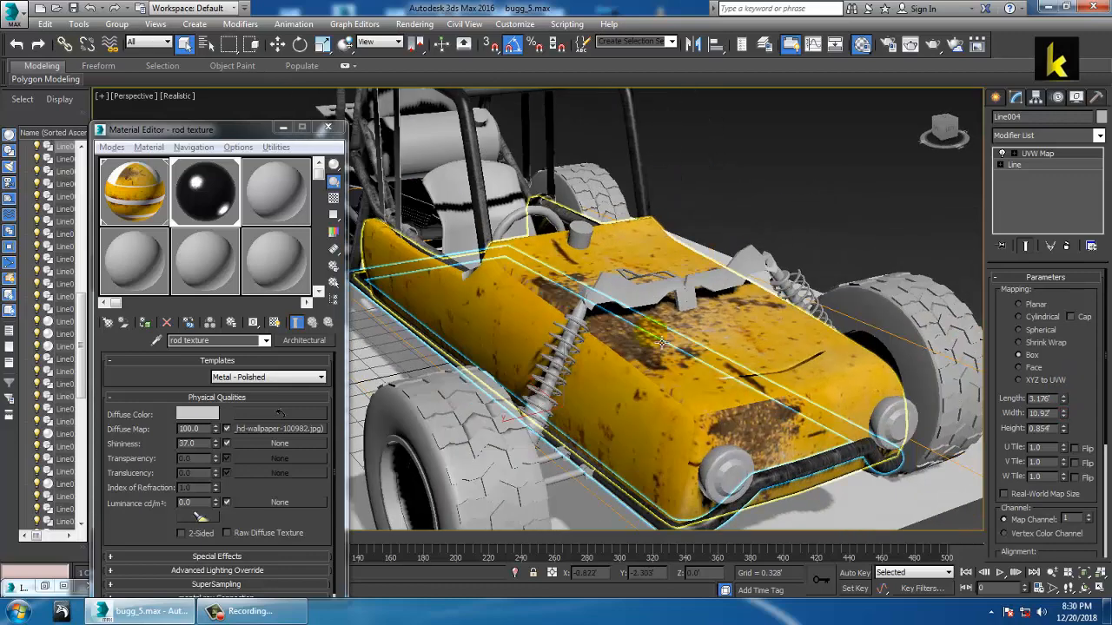
{"action": "middle_click_drag", "start_coordinate": [604, 263], "coordinate": [622, 275], "text": "alt"}
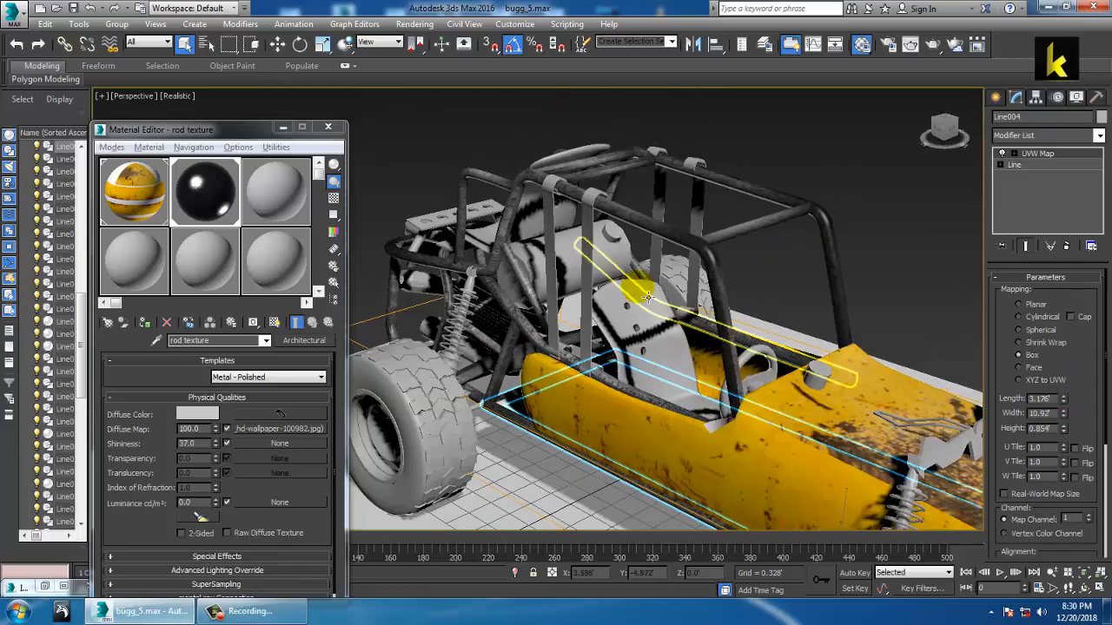
{"action": "left_click", "coordinate": [621, 275]}
{"action": "key", "text": "z"}
{"action": "middle_click_drag", "start_coordinate": [732, 343], "coordinate": [461, 352], "text": "alt"}
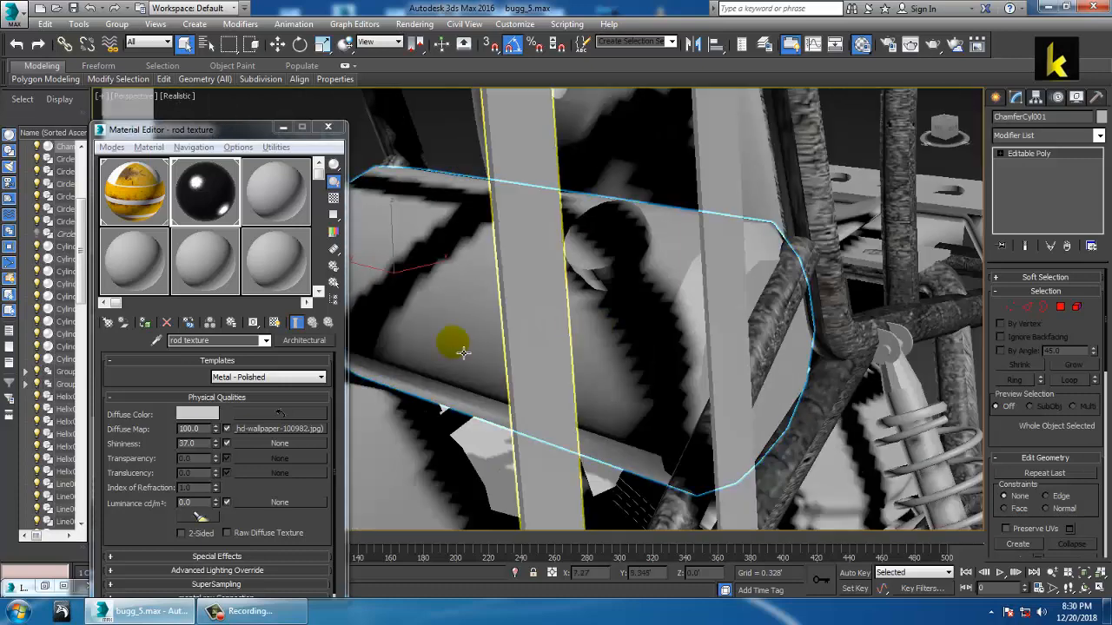
{"action": "left_click", "coordinate": [46, 587]}
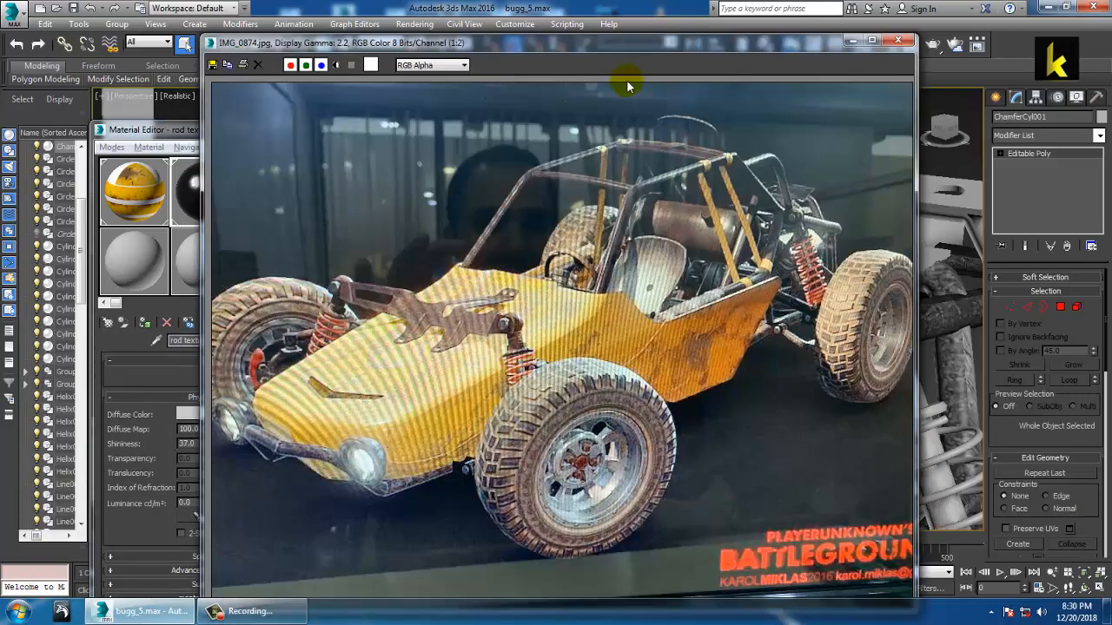
{"action": "left_click", "coordinate": [851, 41]}
{"action": "middle_click_drag", "start_coordinate": [675, 422], "coordinate": [705, 369], "text": "alt"}
Step: Turn material slot 3 into an Architectural material with the Metal - Flat template
{"action": "left_click", "coordinate": [279, 174]}
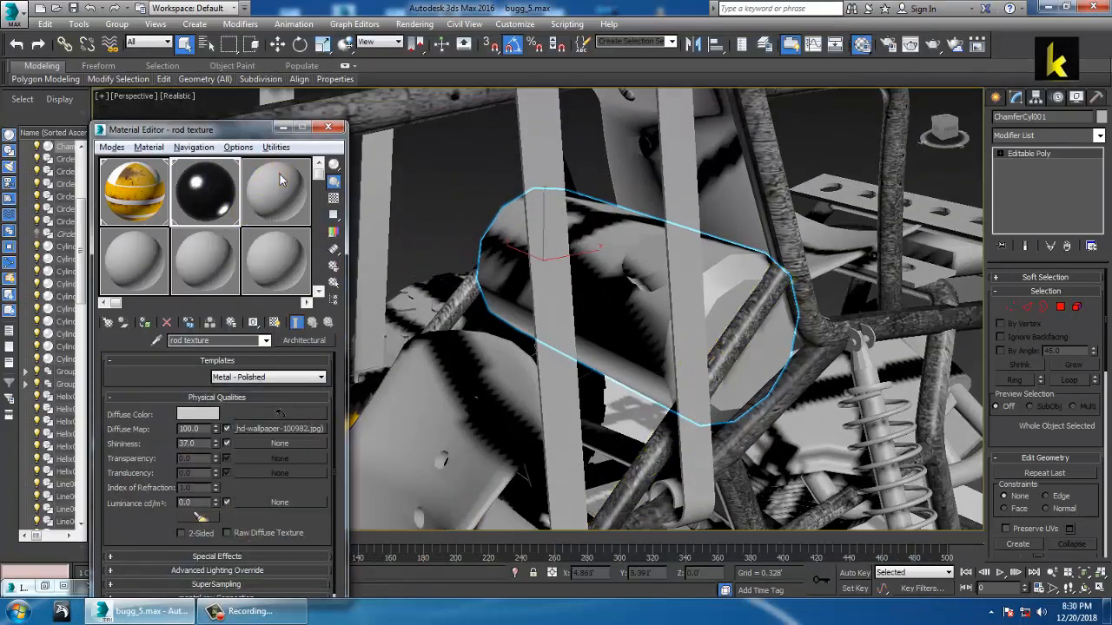
{"action": "left_click", "coordinate": [302, 340]}
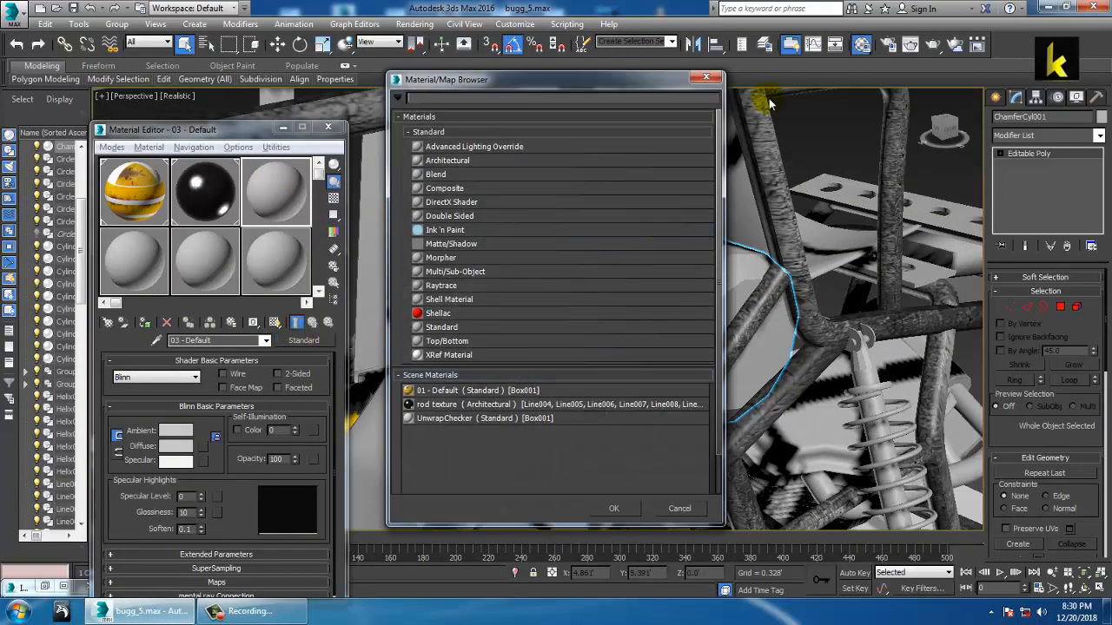
{"action": "double_click", "coordinate": [465, 160]}
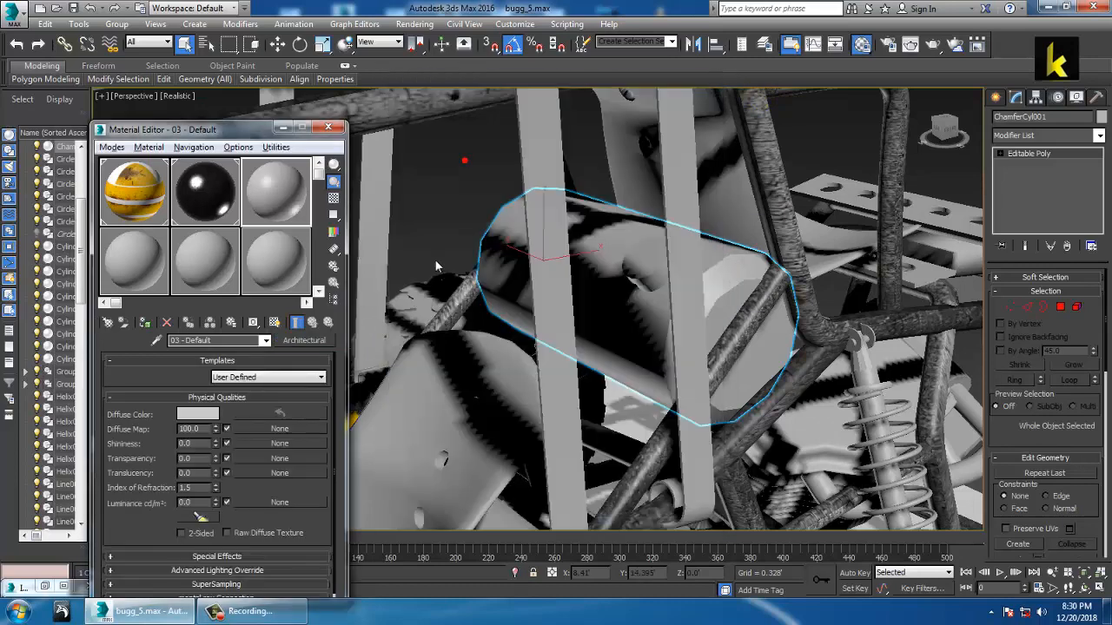
{"action": "left_click", "coordinate": [318, 378]}
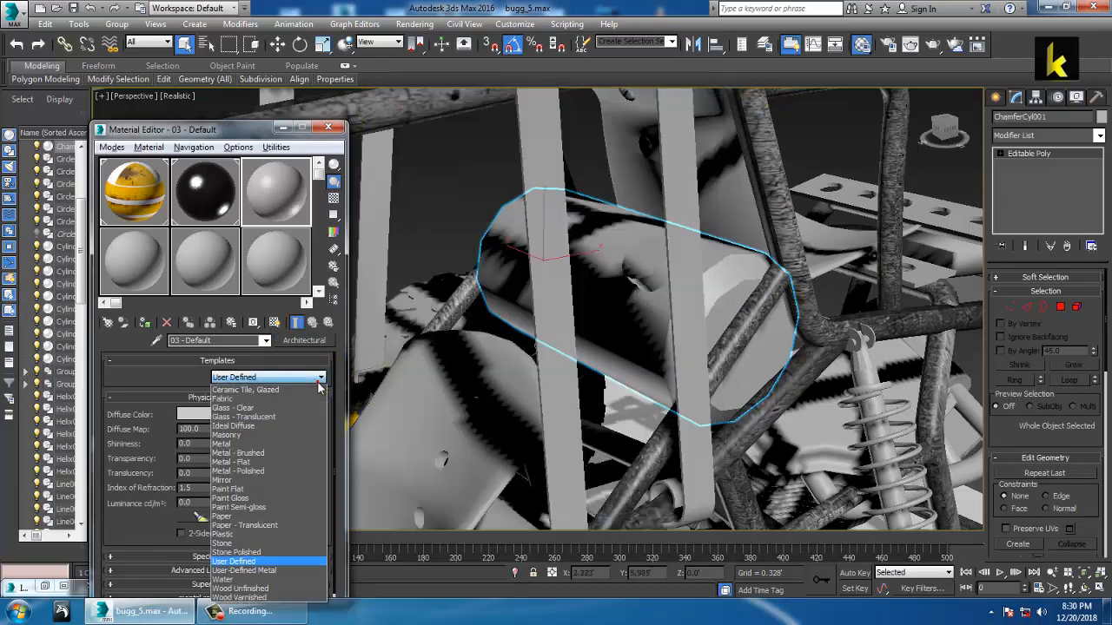
{"action": "left_click", "coordinate": [276, 462]}
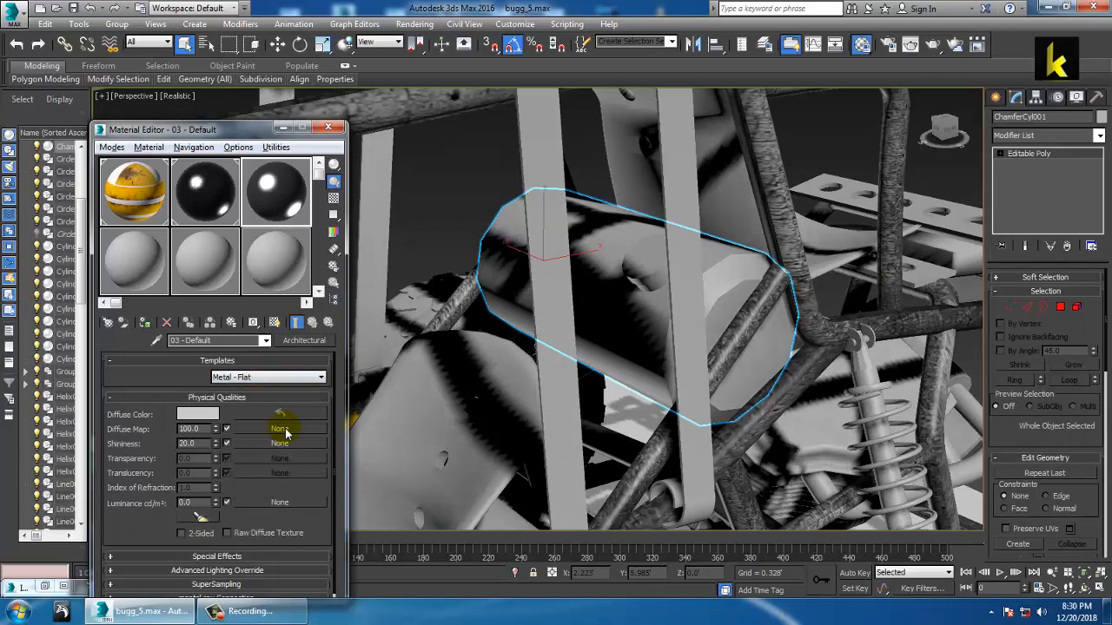
Step: Compare the metal texture images and load metal-industrial as the diffuse bitmap
{"action": "left_click", "coordinate": [281, 429]}
{"action": "double_click", "coordinate": [441, 148]}
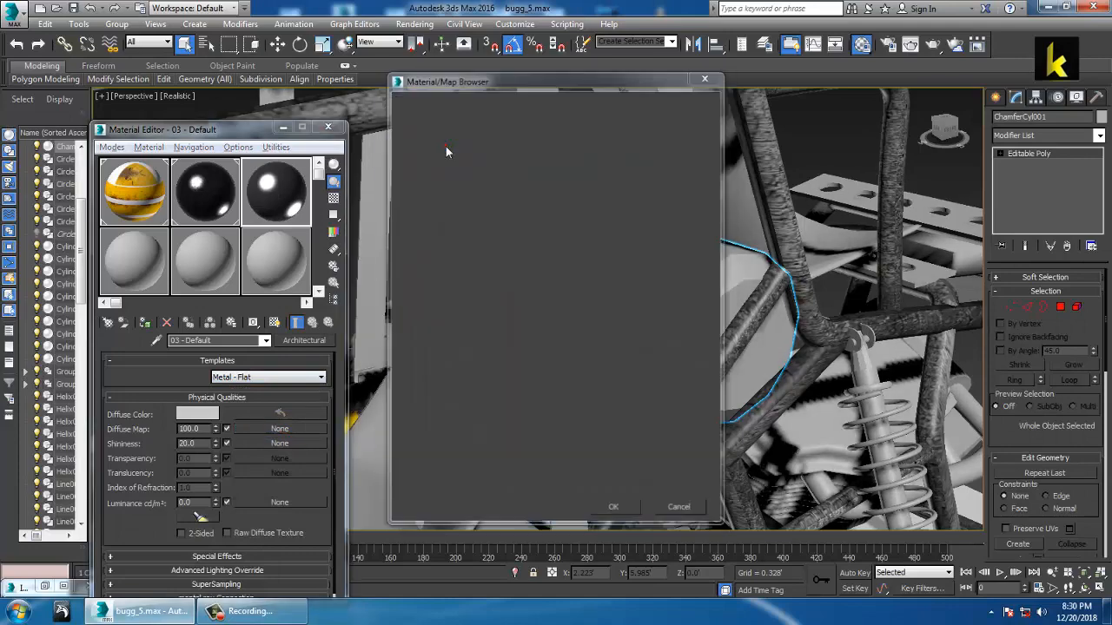
{"action": "left_click", "coordinate": [120, 113]}
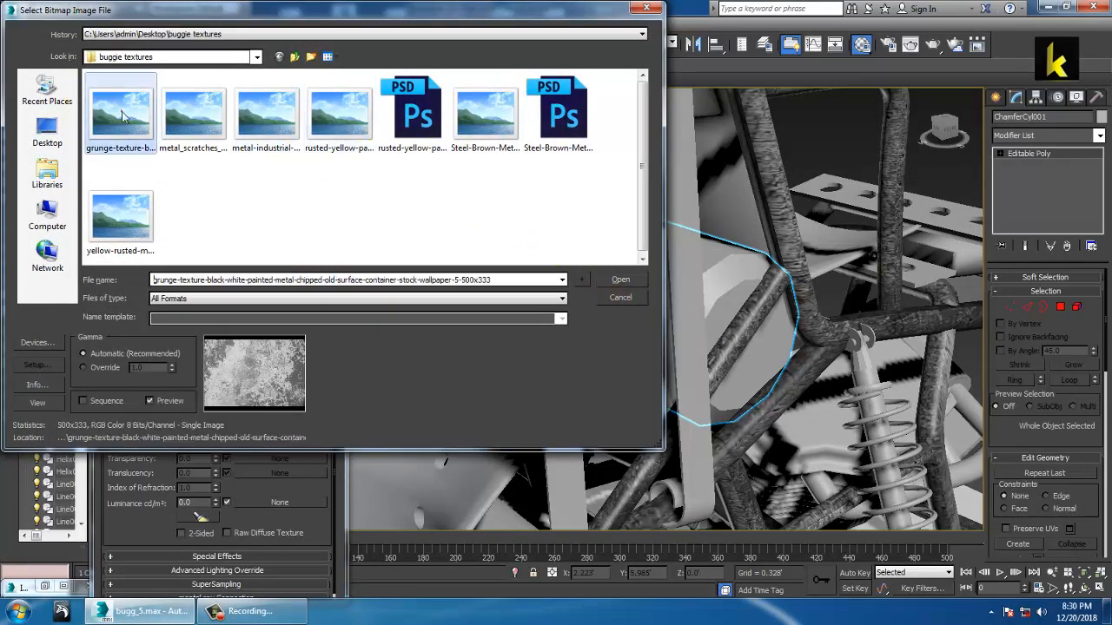
{"action": "left_click", "coordinate": [193, 113]}
{"action": "left_click", "coordinate": [280, 112]}
{"action": "left_click", "coordinate": [354, 119]}
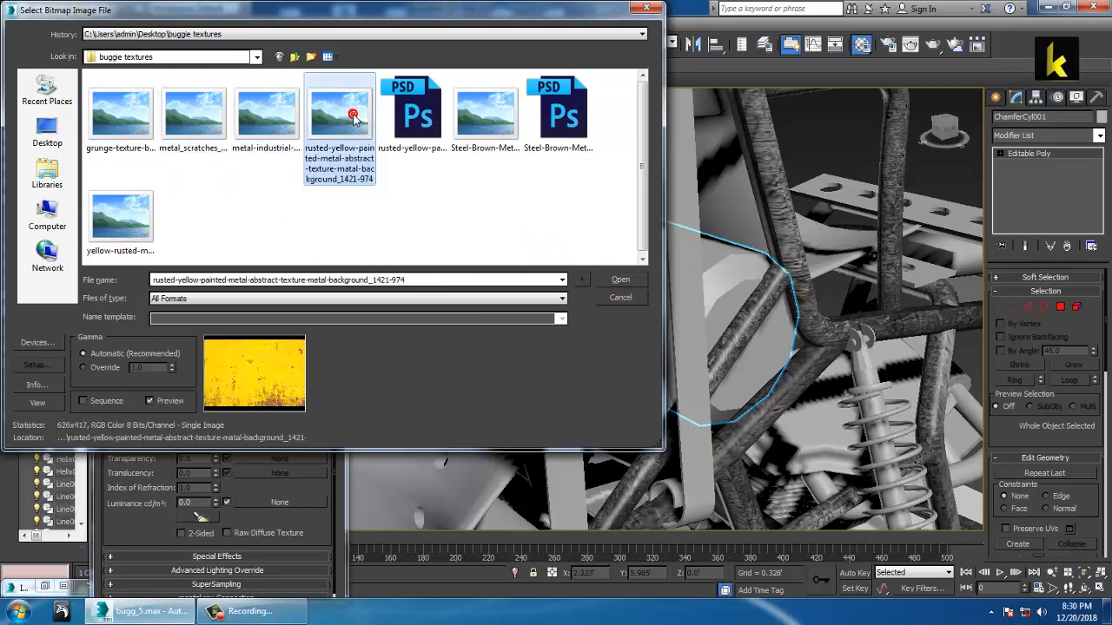
{"action": "left_click", "coordinate": [505, 113]}
{"action": "left_click", "coordinate": [144, 217]}
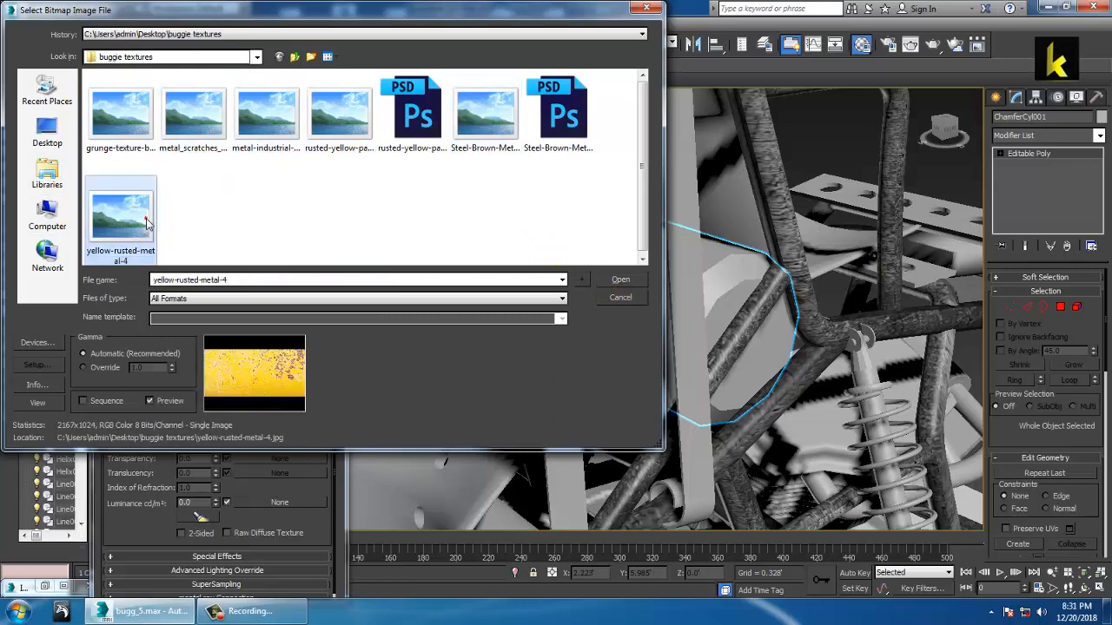
{"action": "left_click", "coordinate": [293, 113]}
{"action": "left_click", "coordinate": [192, 113]}
{"action": "left_click", "coordinate": [261, 111]}
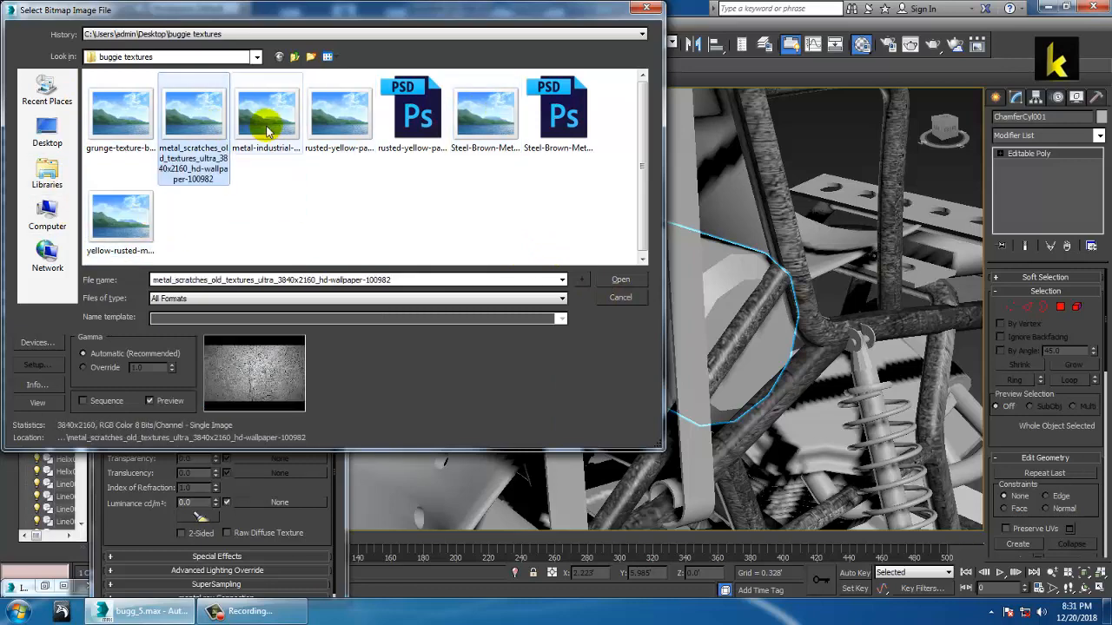
{"action": "left_click", "coordinate": [98, 116]}
{"action": "double_click", "coordinate": [265, 113]}
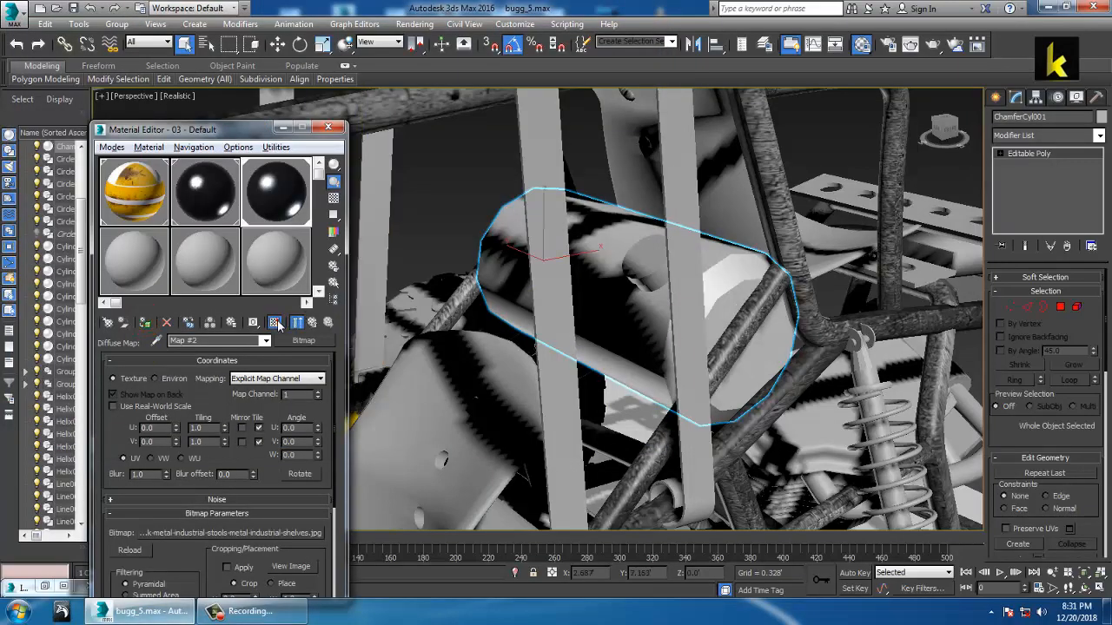
{"action": "middle_click_drag", "start_coordinate": [665, 278], "coordinate": [615, 270], "text": "alt"}
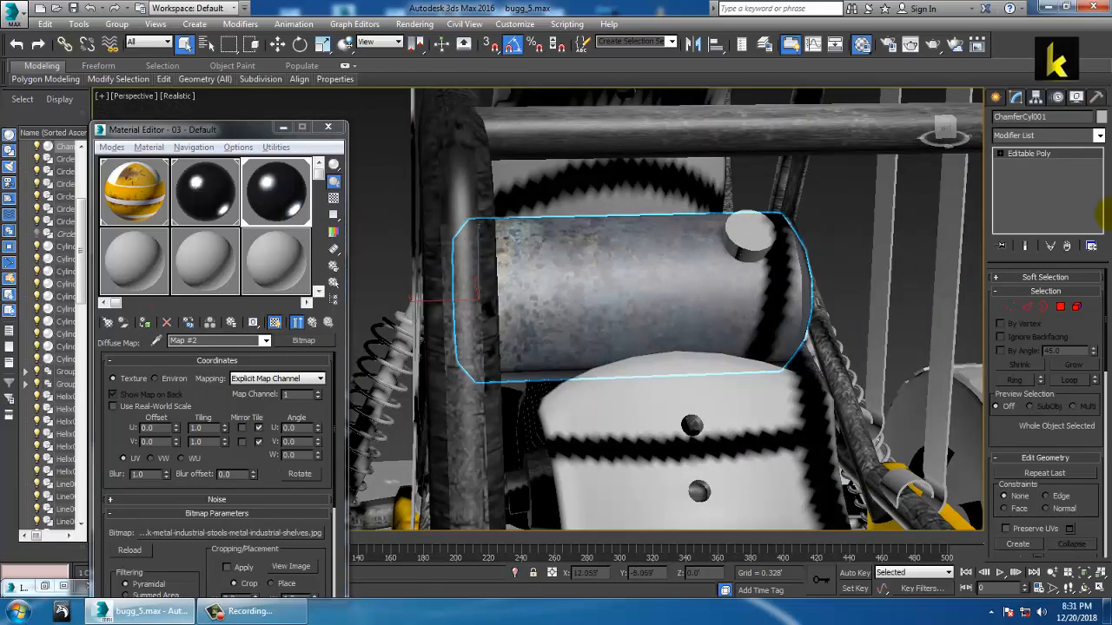
{"action": "left_click", "coordinate": [1098, 136]}
{"action": "scroll", "coordinate": [1066, 260], "scroll_direction": "down", "scroll_amount": 10}
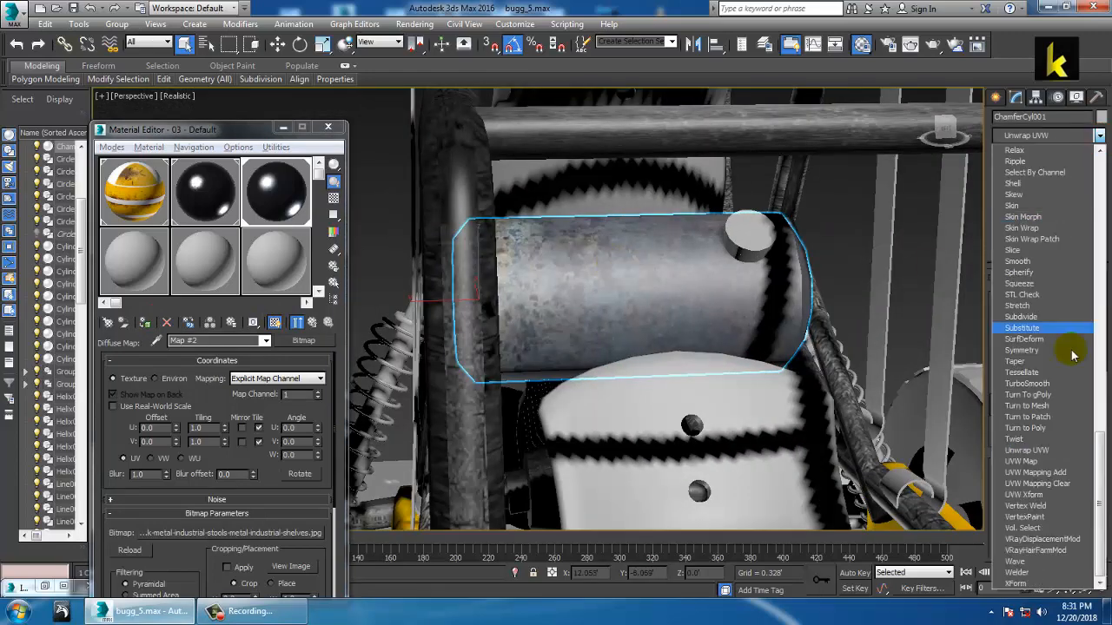
{"action": "left_click", "coordinate": [1027, 459]}
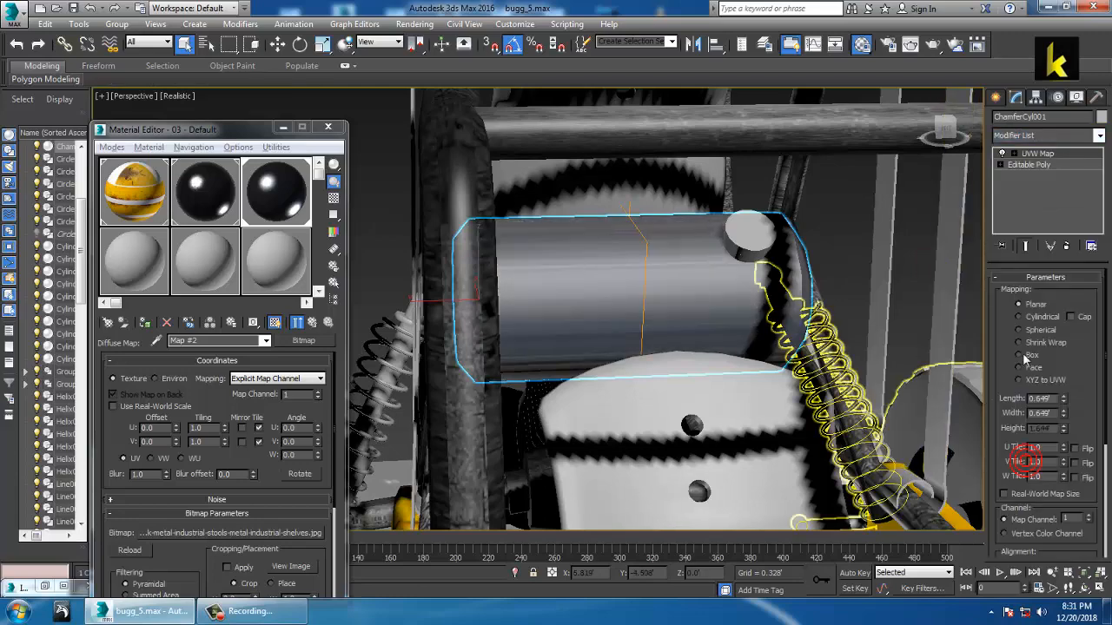
{"action": "left_click", "coordinate": [1033, 318]}
{"action": "middle_click_drag", "start_coordinate": [678, 348], "coordinate": [750, 354], "text": "alt"}
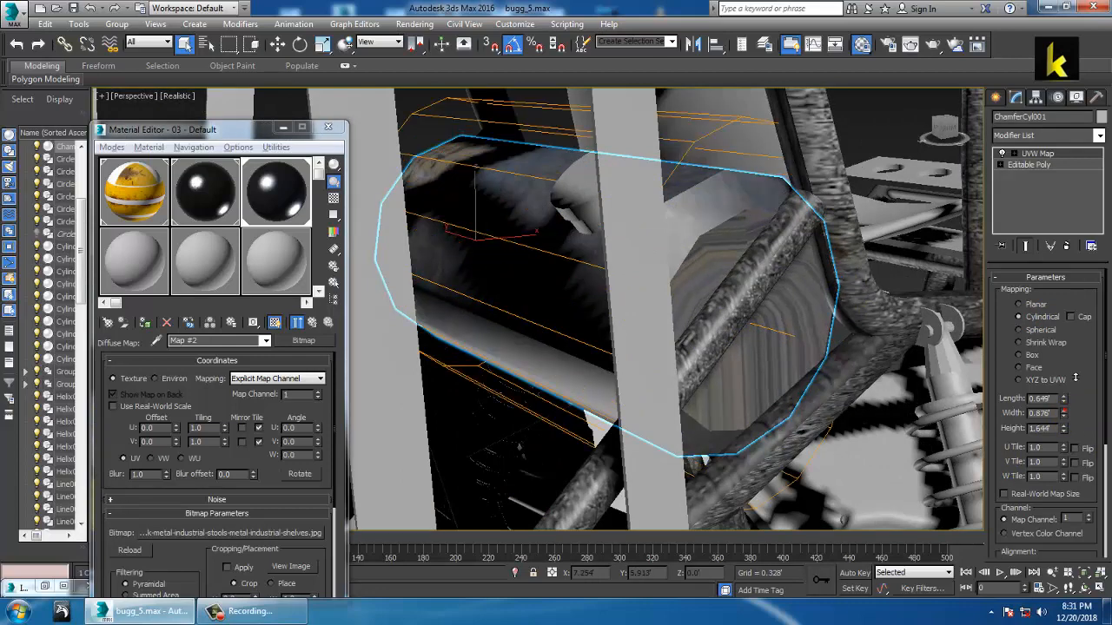
{"action": "left_click_drag", "start_coordinate": [1065, 400], "coordinate": [1077, 364]}
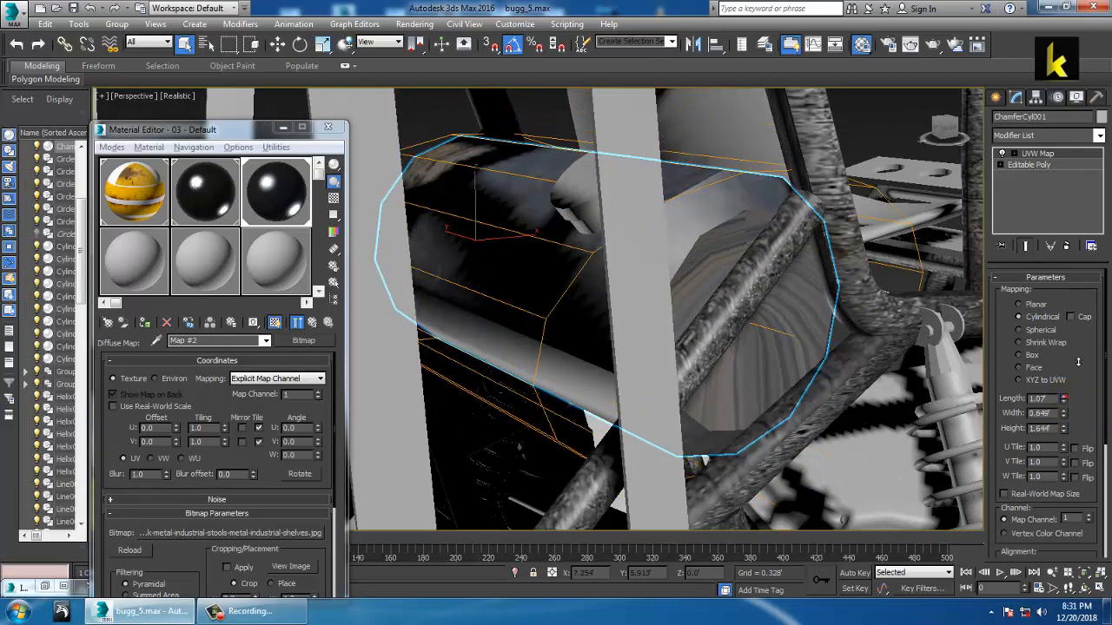
{"action": "left_click_drag", "start_coordinate": [1065, 429], "coordinate": [1080, 408]}
{"action": "mouse_move", "coordinate": [615, 313]}
{"action": "middle_mouse_down", "text": "alt"}
{"action": "mouse_move", "coordinate": [700, 328]}
{"action": "mouse_move", "coordinate": [777, 316]}
{"action": "mouse_move", "coordinate": [627, 327]}
{"action": "middle_mouse_up", "text": "alt"}
{"action": "scroll", "coordinate": [706, 331], "scroll_direction": "down", "scroll_amount": 5}
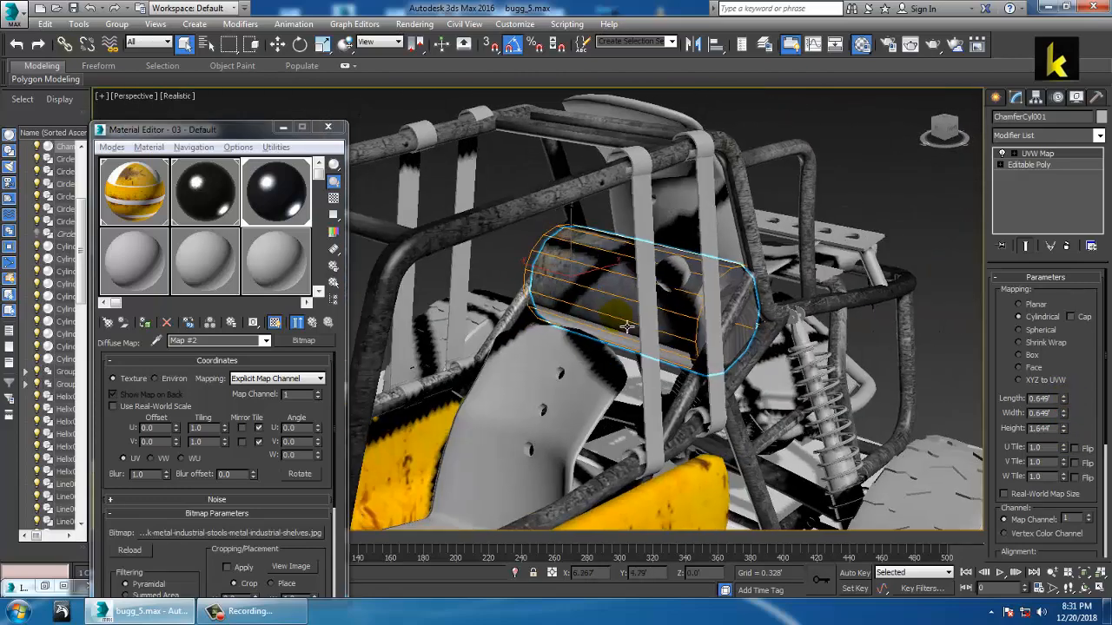
{"action": "left_click", "coordinate": [1067, 247]}
{"action": "middle_click_drag", "start_coordinate": [643, 287], "coordinate": [702, 306], "text": "alt"}
Step: Isolate the cylinder and show edged faces from a level side view
{"action": "key", "text": "alt+q"}
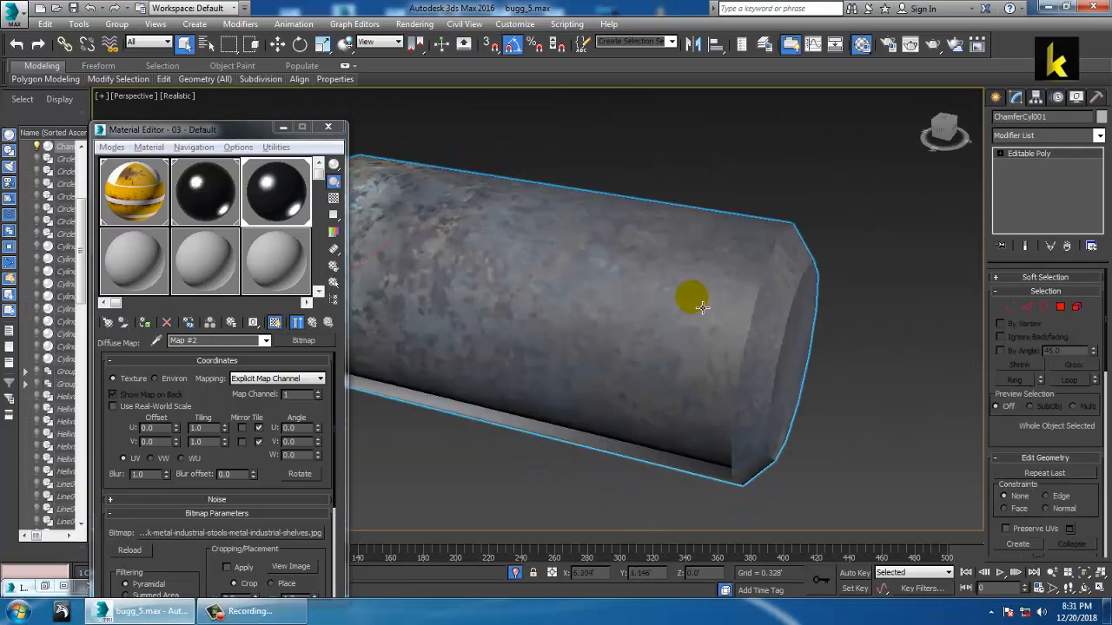
{"action": "left_click", "coordinate": [649, 295]}
{"action": "middle_click_drag", "start_coordinate": [775, 319], "coordinate": [722, 328], "text": "alt"}
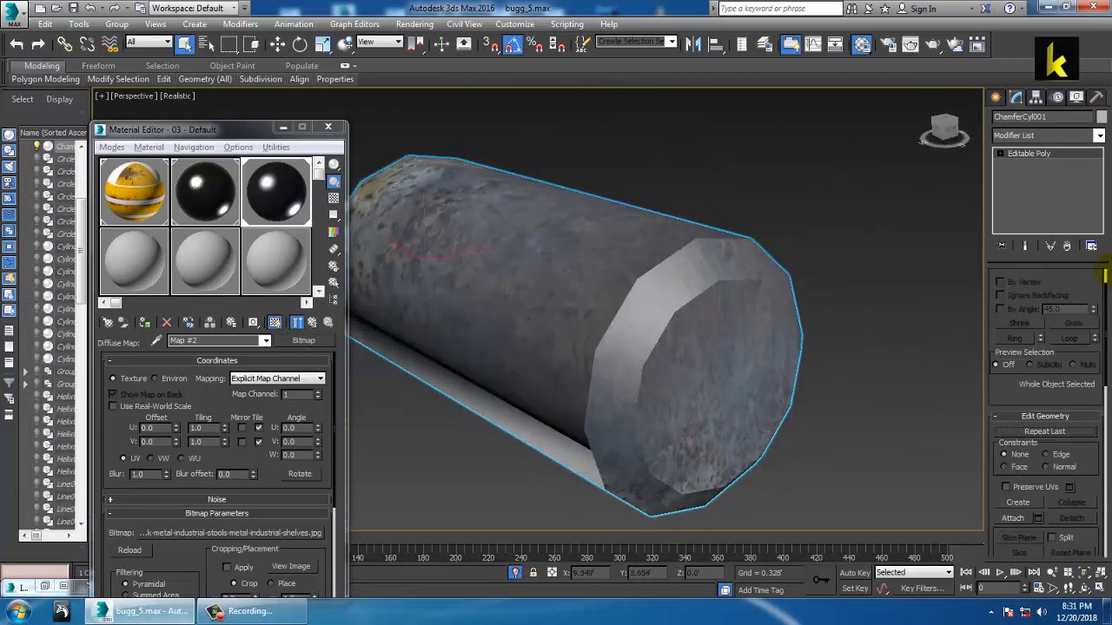
{"action": "key", "text": "F4"}
{"action": "middle_click_drag", "start_coordinate": [772, 290], "coordinate": [747, 348], "text": "alt"}
{"action": "scroll", "coordinate": [860, 316], "scroll_direction": "down", "scroll_amount": 3}
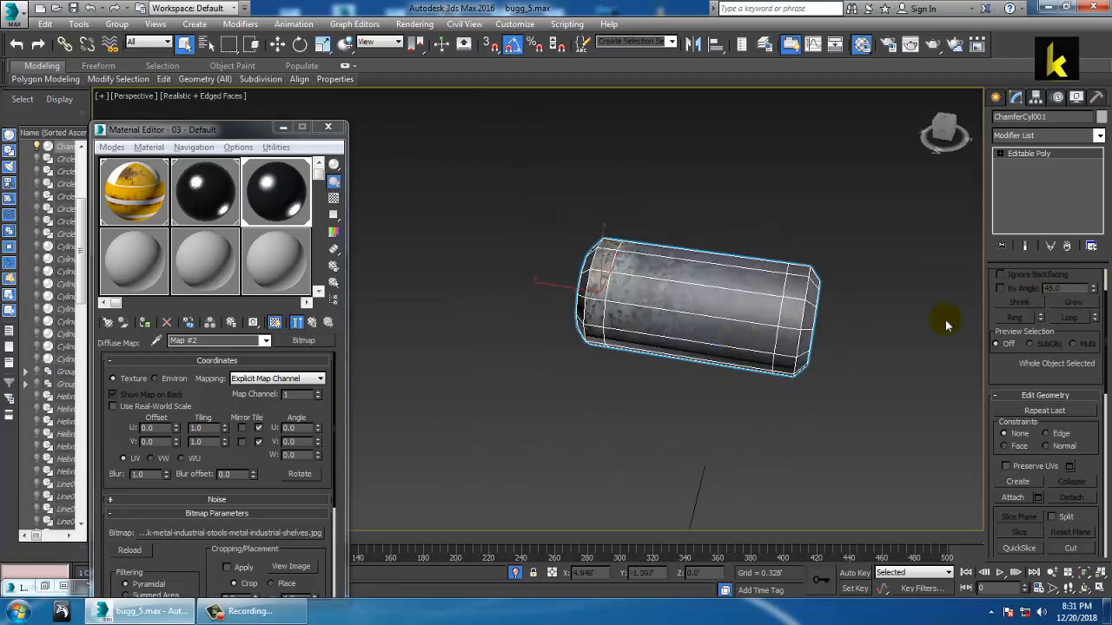
{"action": "middle_click_drag", "start_coordinate": [947, 326], "coordinate": [863, 295], "text": "alt"}
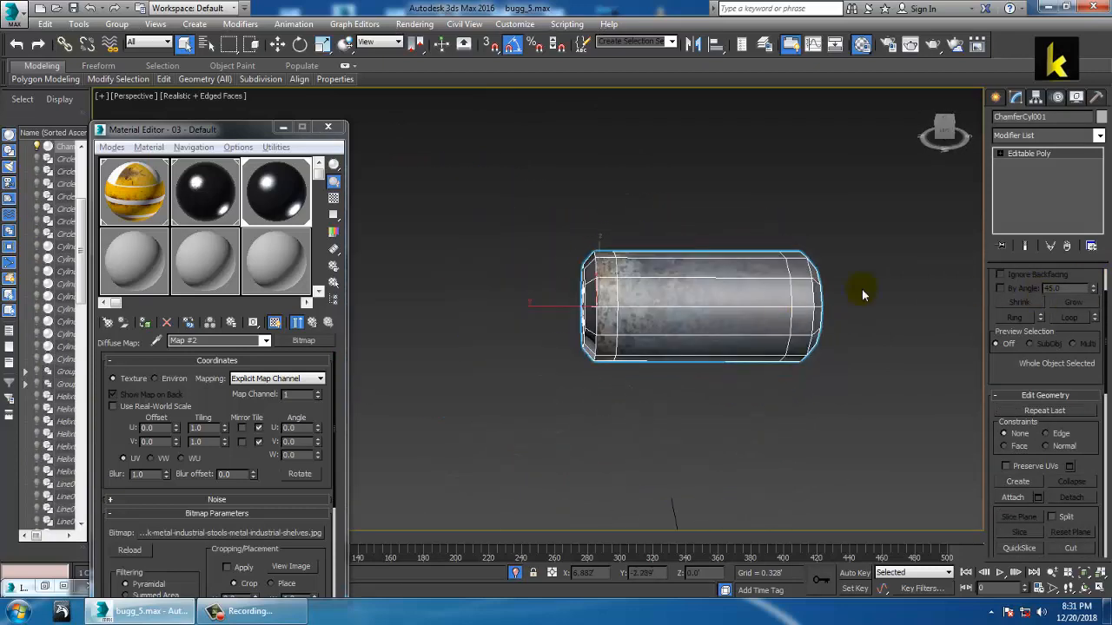
Step: Add an Unwrap UVW modifier and select the cylinder's polygons, including the middle strip
{"action": "left_click", "coordinate": [1099, 135]}
{"action": "scroll", "coordinate": [1053, 215], "scroll_direction": "down", "scroll_amount": 5}
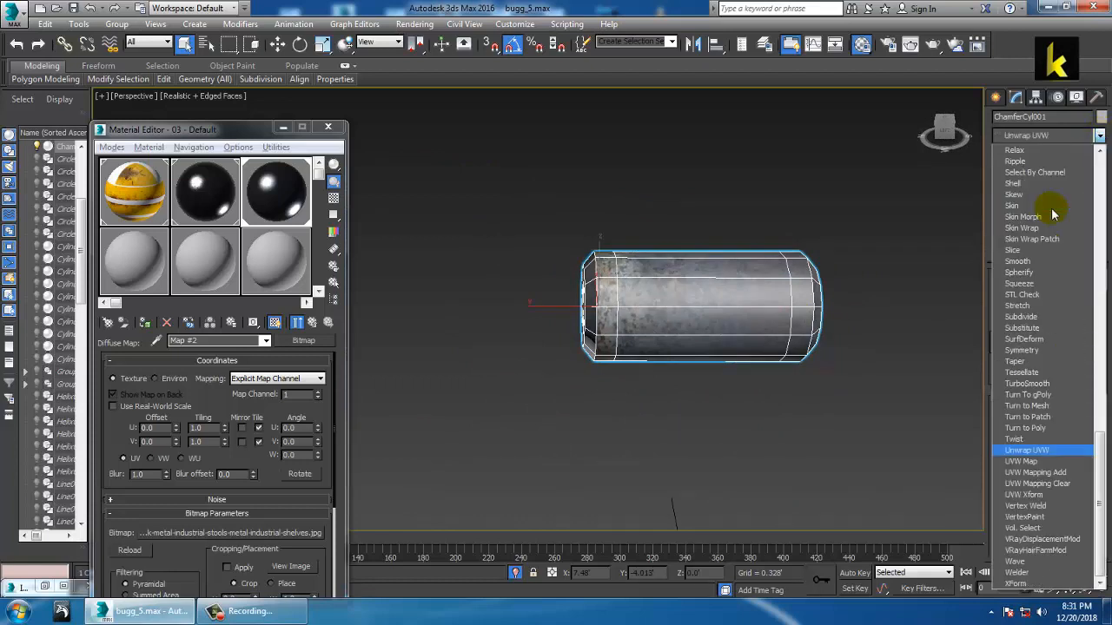
{"action": "left_click", "coordinate": [1042, 453]}
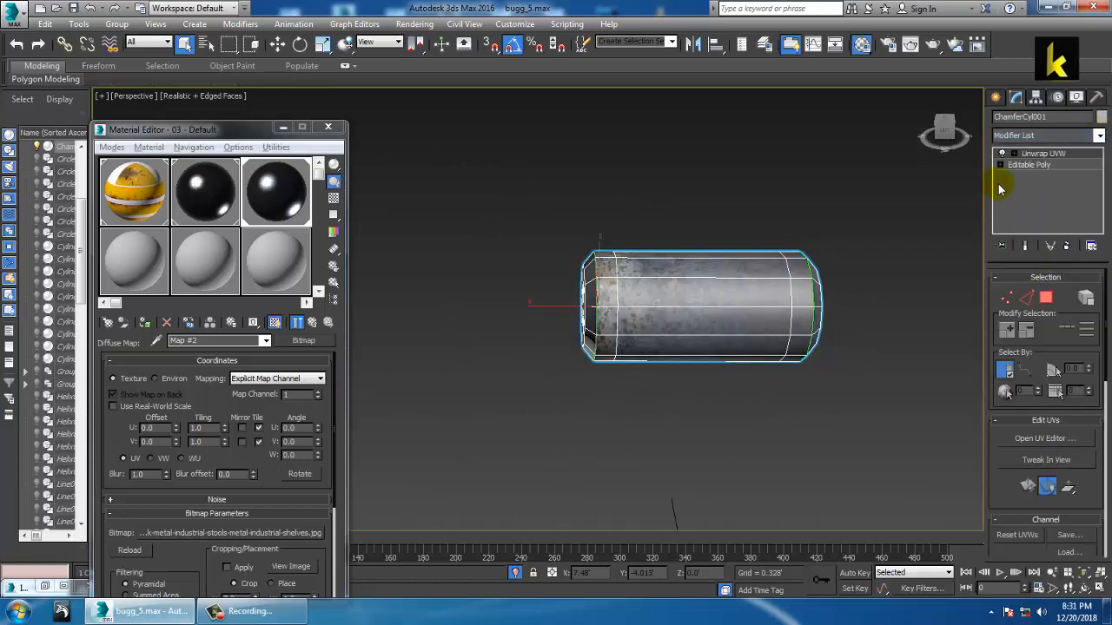
{"action": "left_click", "coordinate": [1042, 187]}
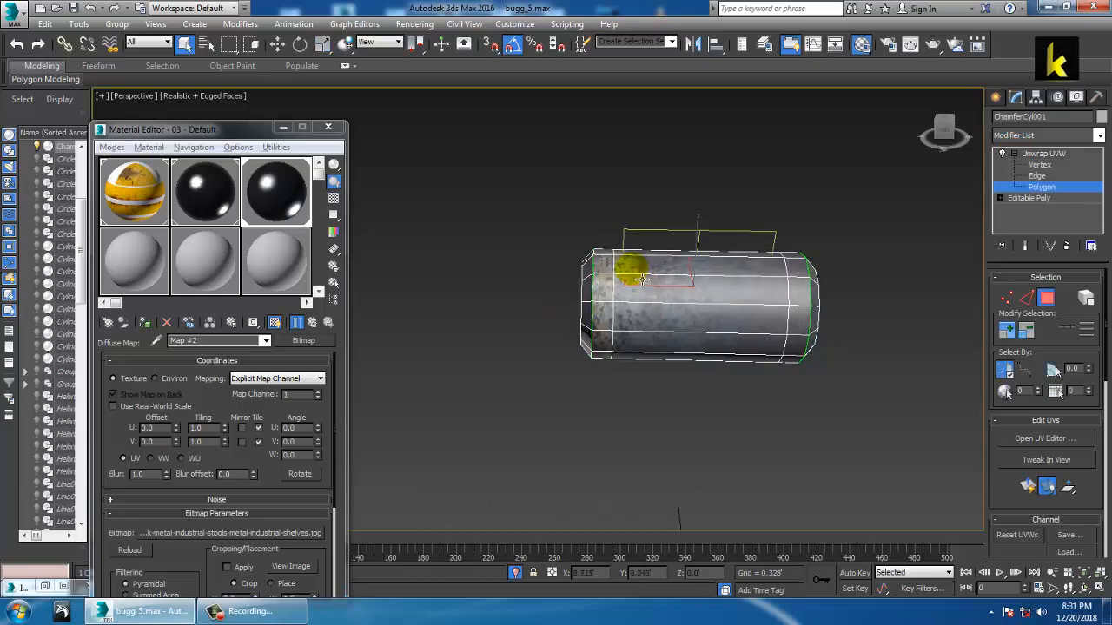
{"action": "left_click_drag", "start_coordinate": [602, 220], "coordinate": [800, 461]}
{"action": "middle_click_drag", "start_coordinate": [762, 303], "coordinate": [569, 308], "text": "alt"}
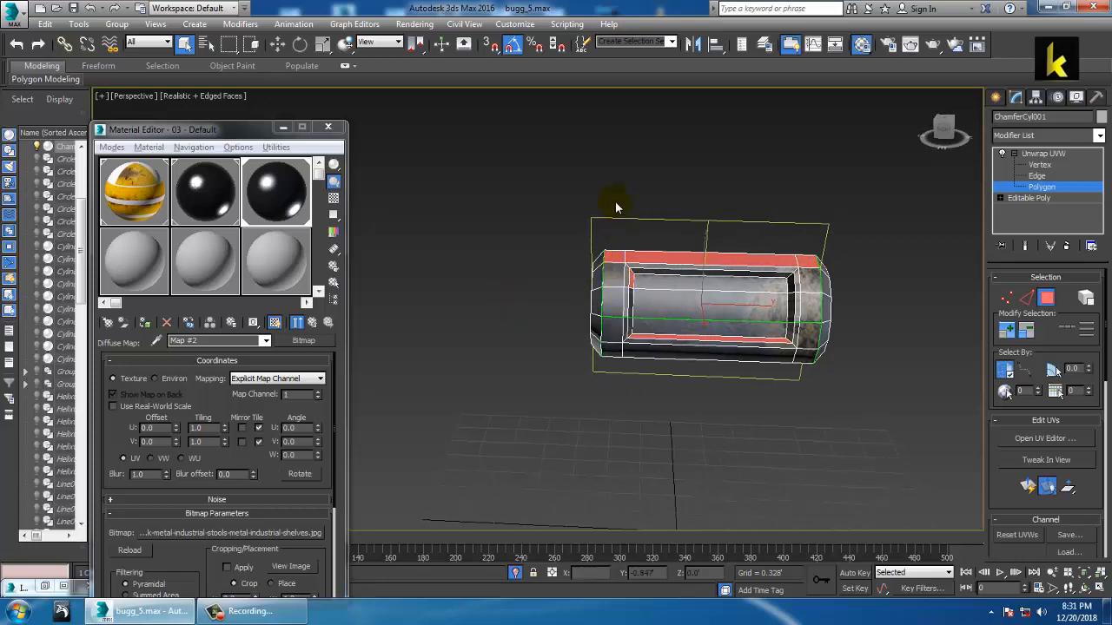
{"action": "middle_click_drag", "start_coordinate": [813, 435], "coordinate": [702, 244], "text": "alt"}
{"action": "left_click", "coordinate": [701, 244], "text": "ctrl"}
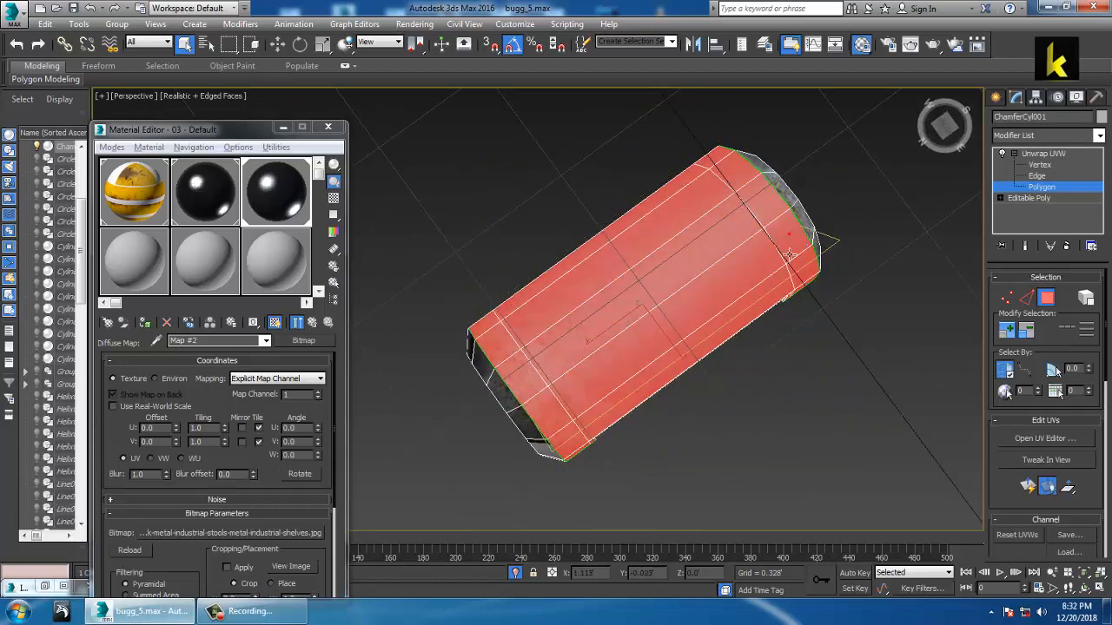
{"action": "middle_click_drag", "start_coordinate": [795, 239], "coordinate": [829, 400], "text": "alt"}
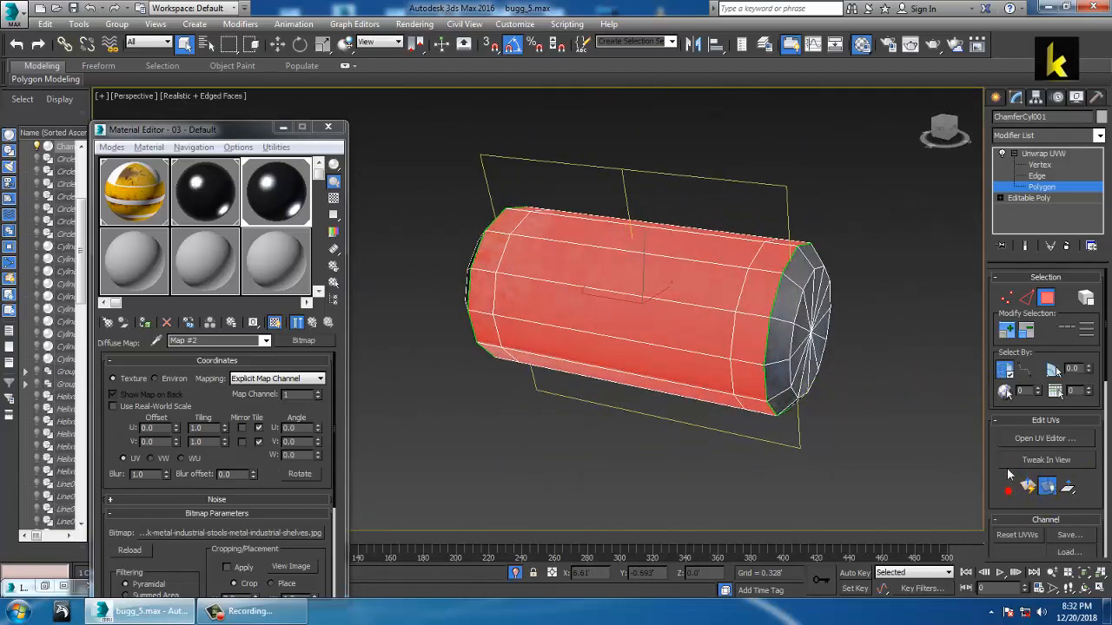
{"action": "scroll", "coordinate": [999, 503], "scroll_direction": "down", "scroll_amount": 5}
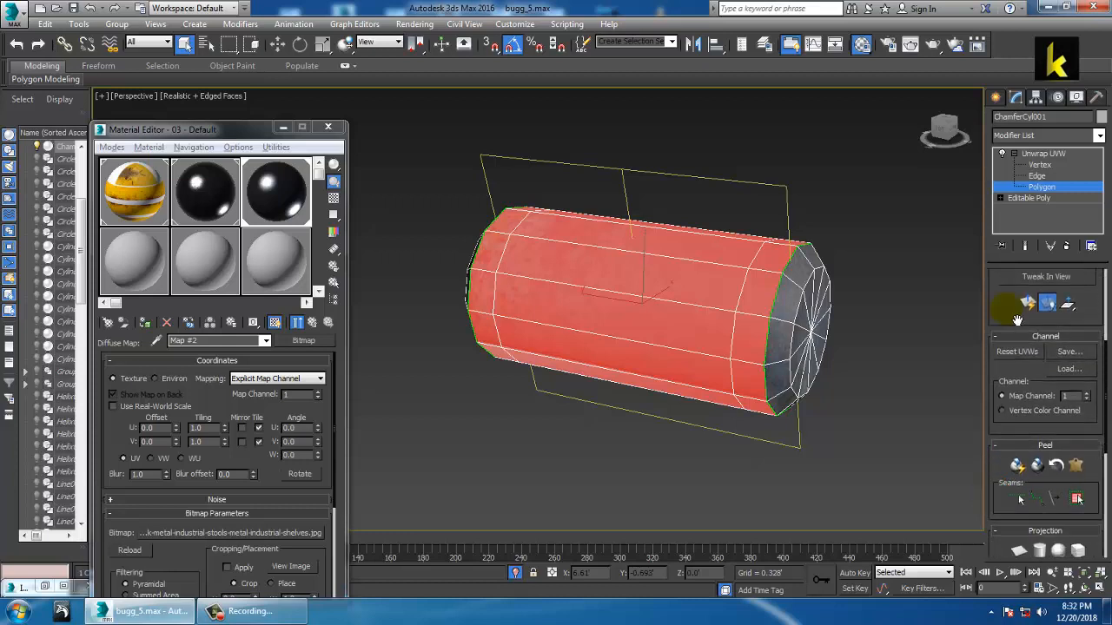
Step: Project the selected polygons cylindrically, aligned to X then Y along the tube
{"action": "left_click", "coordinate": [1039, 414]}
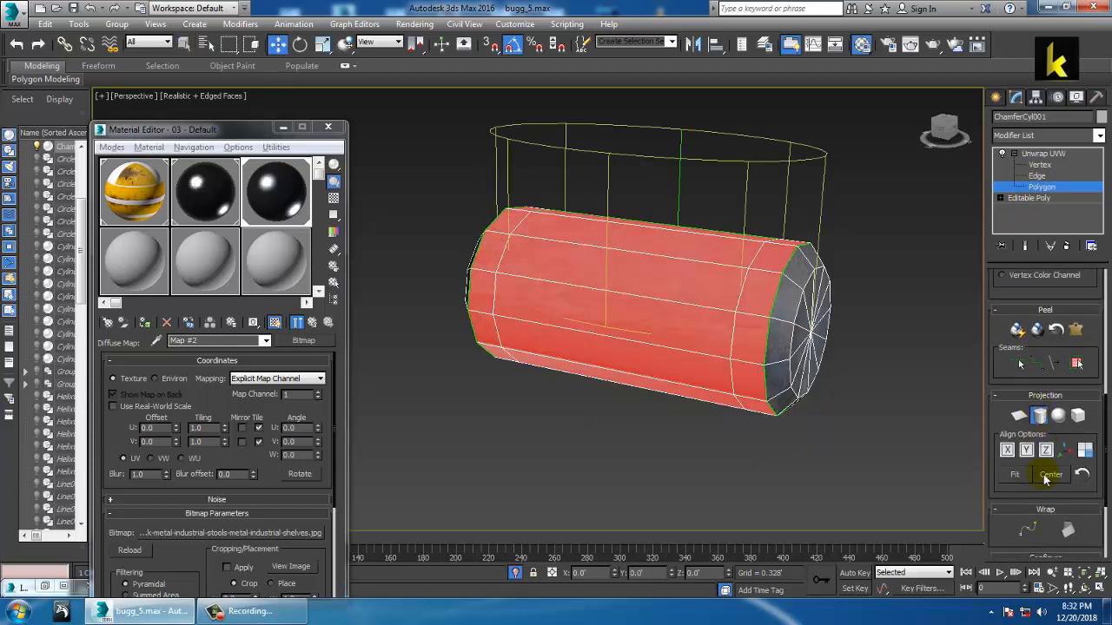
{"action": "left_click_drag", "start_coordinate": [1018, 507], "coordinate": [1023, 341]}
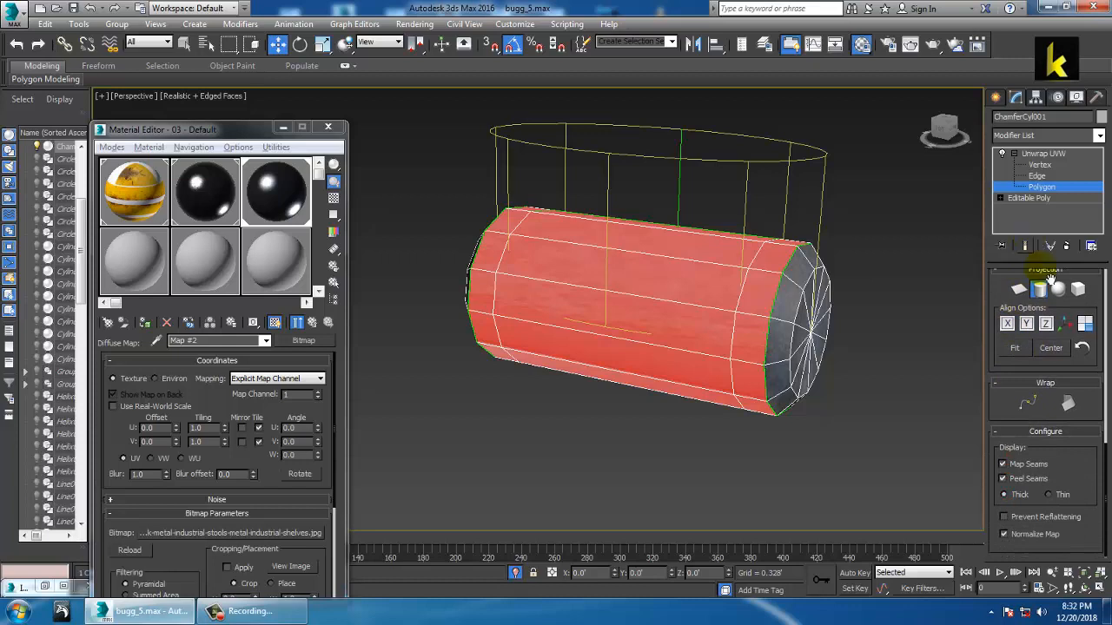
{"action": "left_click_drag", "start_coordinate": [1094, 383], "coordinate": [1106, 421]}
{"action": "left_click", "coordinate": [1007, 440]}
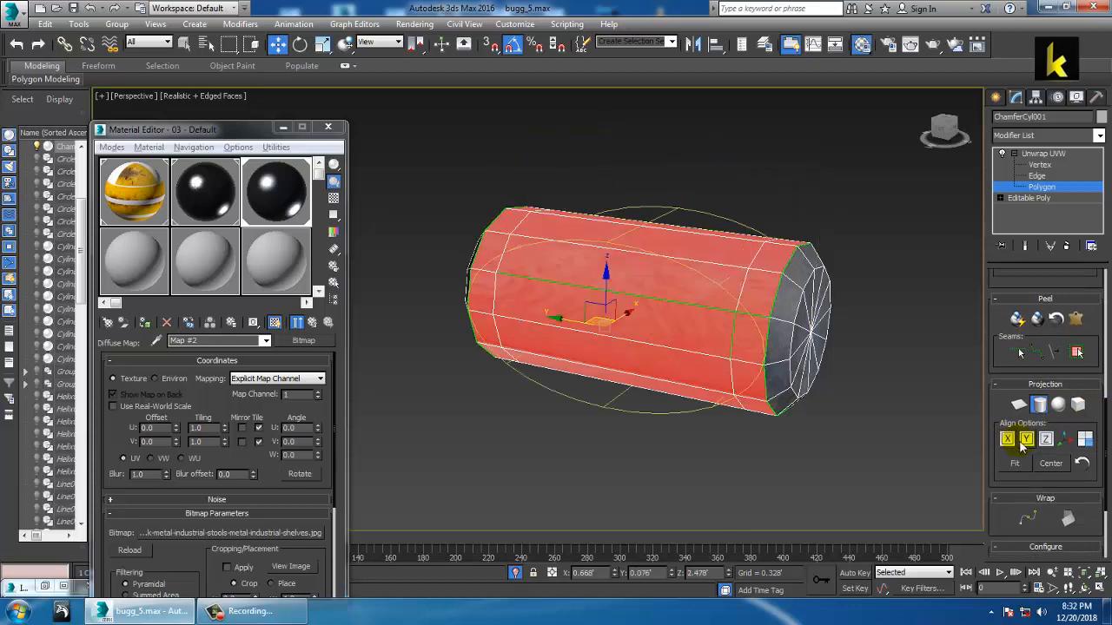
{"action": "left_click", "coordinate": [1026, 440]}
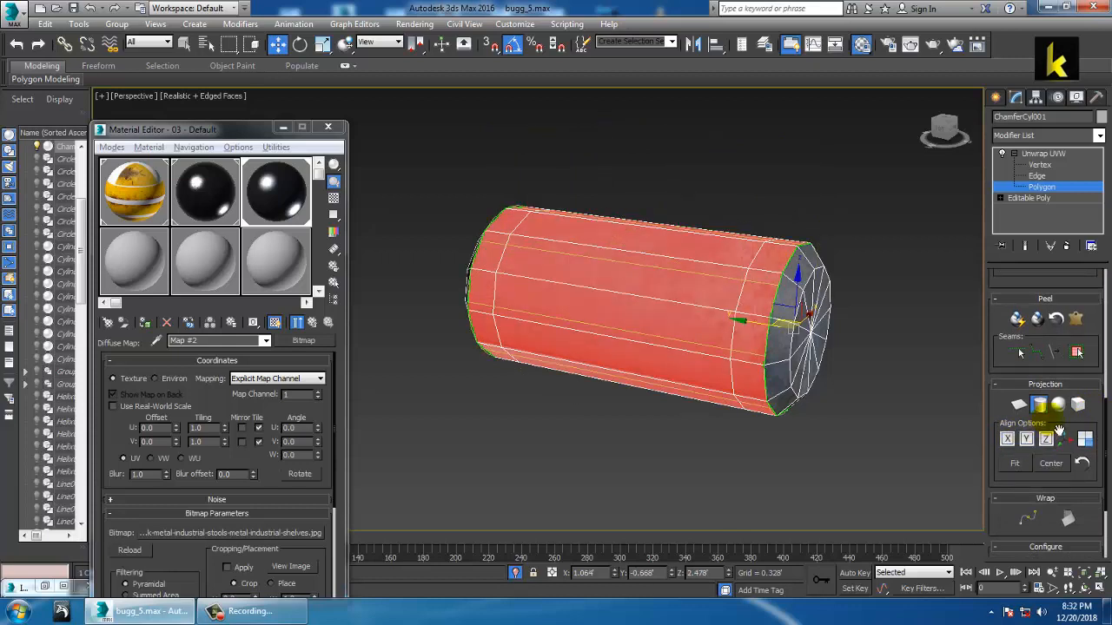
{"action": "left_click_drag", "start_coordinate": [997, 302], "coordinate": [990, 590]}
Step: Open the UV editor in polygon mode and move the tube's shell up-left
{"action": "left_click", "coordinate": [1045, 402]}
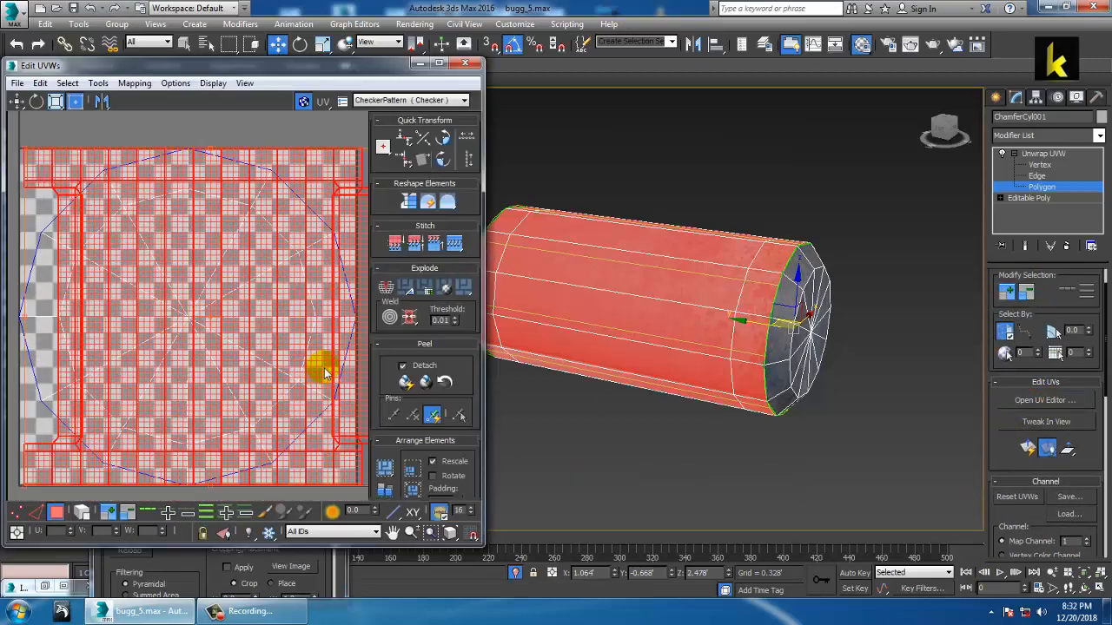
{"action": "scroll", "coordinate": [206, 340], "scroll_direction": "down", "scroll_amount": 5}
{"action": "scroll", "coordinate": [208, 347], "scroll_direction": "up", "scroll_amount": 3}
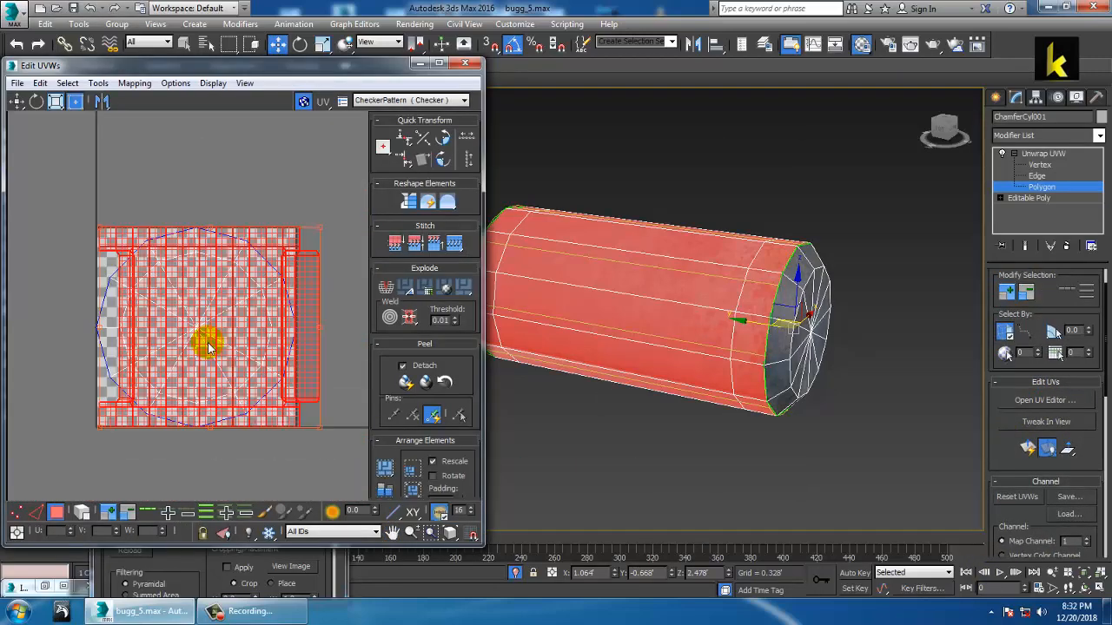
{"action": "left_click", "coordinate": [1036, 178]}
{"action": "left_click", "coordinate": [1044, 188]}
{"action": "left_click_drag", "start_coordinate": [194, 295], "coordinate": [92, 169]}
{"action": "middle_click_drag", "start_coordinate": [191, 244], "coordinate": [410, 369]}
{"action": "left_click_drag", "start_coordinate": [320, 311], "coordinate": [141, 221]}
{"action": "scroll", "coordinate": [145, 226], "scroll_direction": "down", "scroll_amount": 1}
{"action": "middle_click_drag", "start_coordinate": [147, 229], "coordinate": [149, 243]}
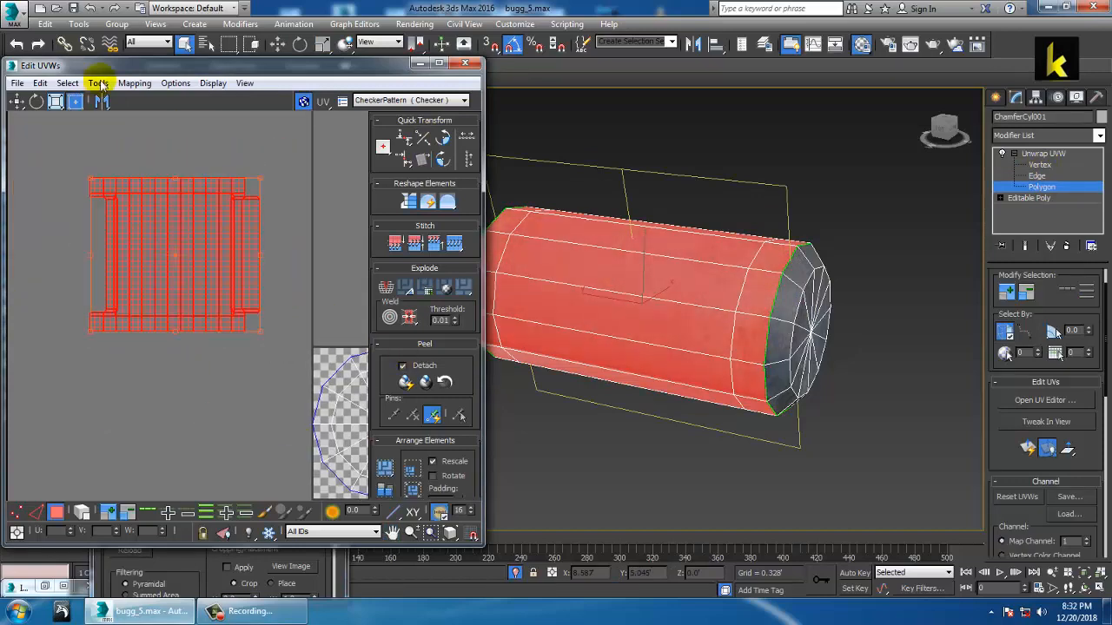
Step: Relax the shell by polygon angles until it forms a straight strip
{"action": "left_click", "coordinate": [99, 83]}
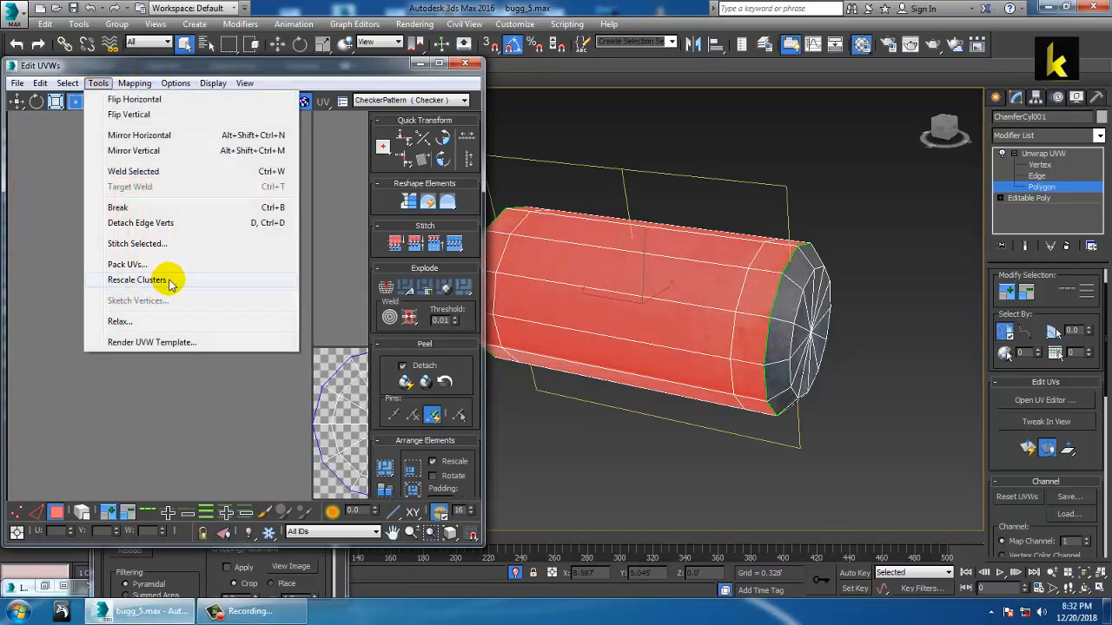
{"action": "left_click", "coordinate": [165, 321]}
{"action": "left_click", "coordinate": [169, 185]}
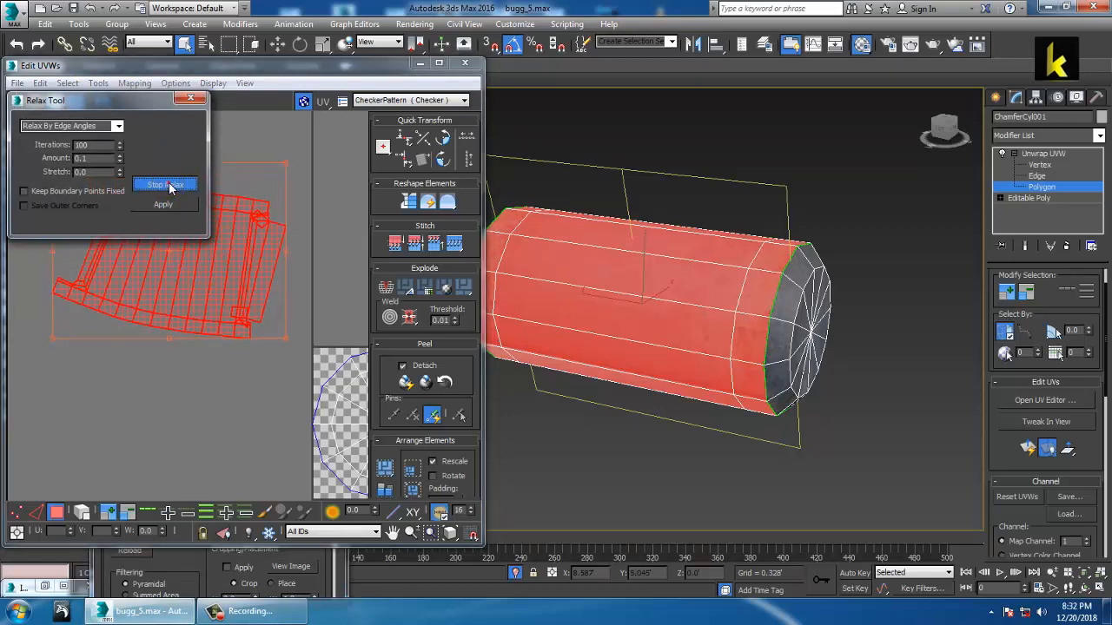
{"action": "left_click", "coordinate": [170, 185]}
{"action": "left_click", "coordinate": [114, 127]}
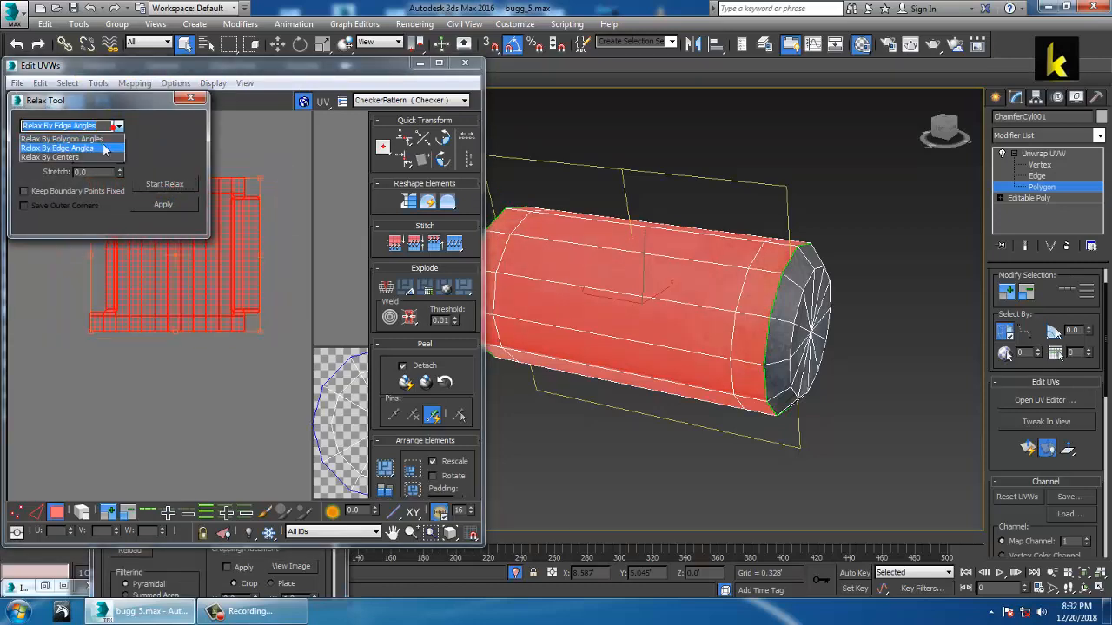
{"action": "left_click", "coordinate": [99, 139]}
{"action": "left_click", "coordinate": [150, 184]}
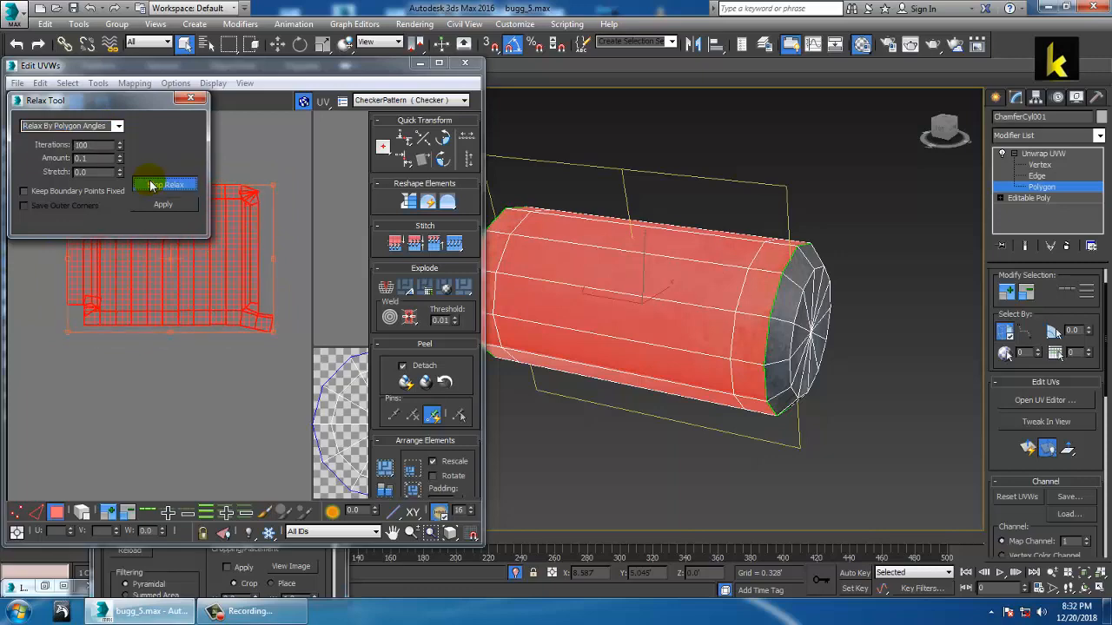
{"action": "left_click", "coordinate": [150, 184]}
{"action": "left_click", "coordinate": [190, 99]}
{"action": "left_click", "coordinate": [229, 143]}
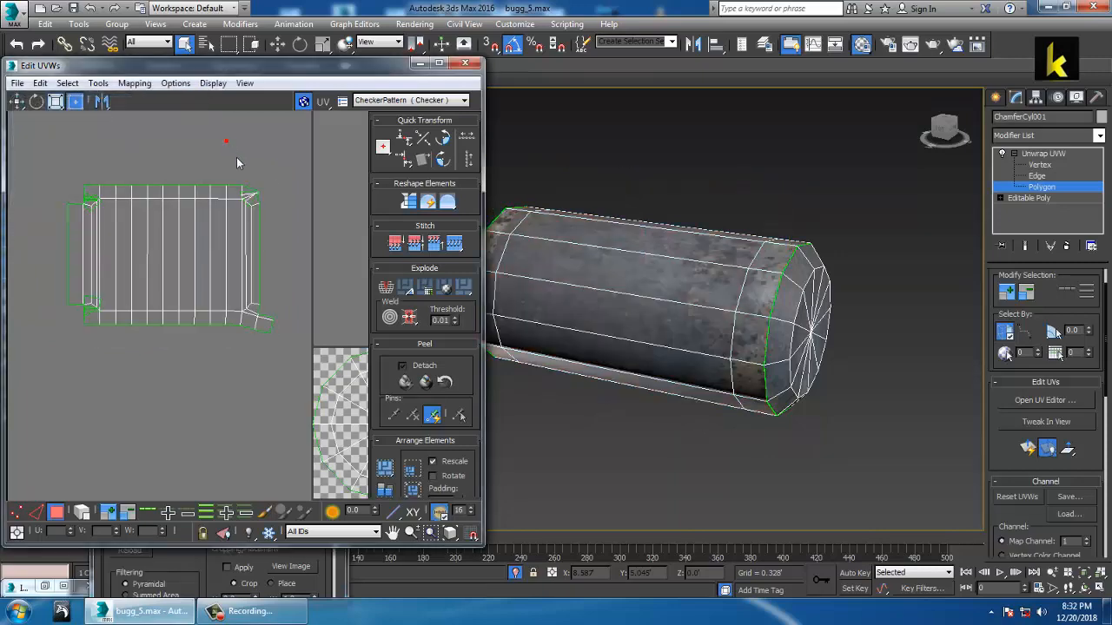
{"action": "scroll", "coordinate": [236, 174], "scroll_direction": "up", "scroll_amount": 3}
{"action": "key", "text": "1"}
{"action": "scroll", "coordinate": [263, 197], "scroll_direction": "up", "scroll_amount": 5}
{"action": "middle_click_drag", "start_coordinate": [296, 229], "coordinate": [338, 223]}
{"action": "scroll", "coordinate": [261, 226], "scroll_direction": "up", "scroll_amount": 2}
{"action": "scroll", "coordinate": [259, 211], "scroll_direction": "down", "scroll_amount": 2}
{"action": "middle_click_drag", "start_coordinate": [173, 233], "coordinate": [345, 232]}
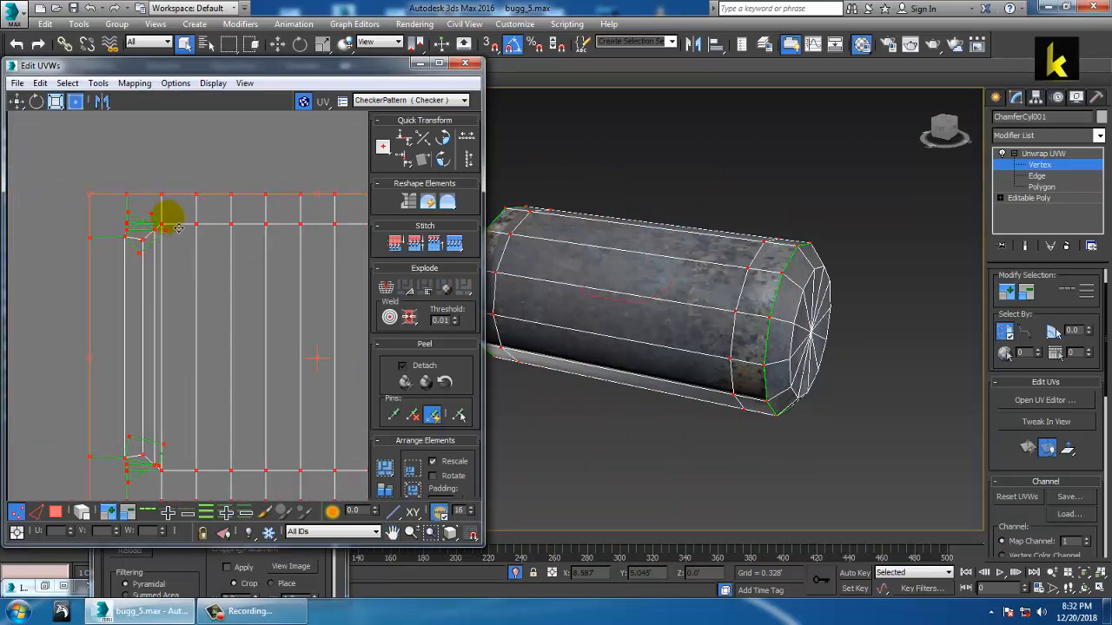
{"action": "left_click", "coordinate": [150, 159]}
{"action": "scroll", "coordinate": [168, 227], "scroll_direction": "up", "scroll_amount": 2}
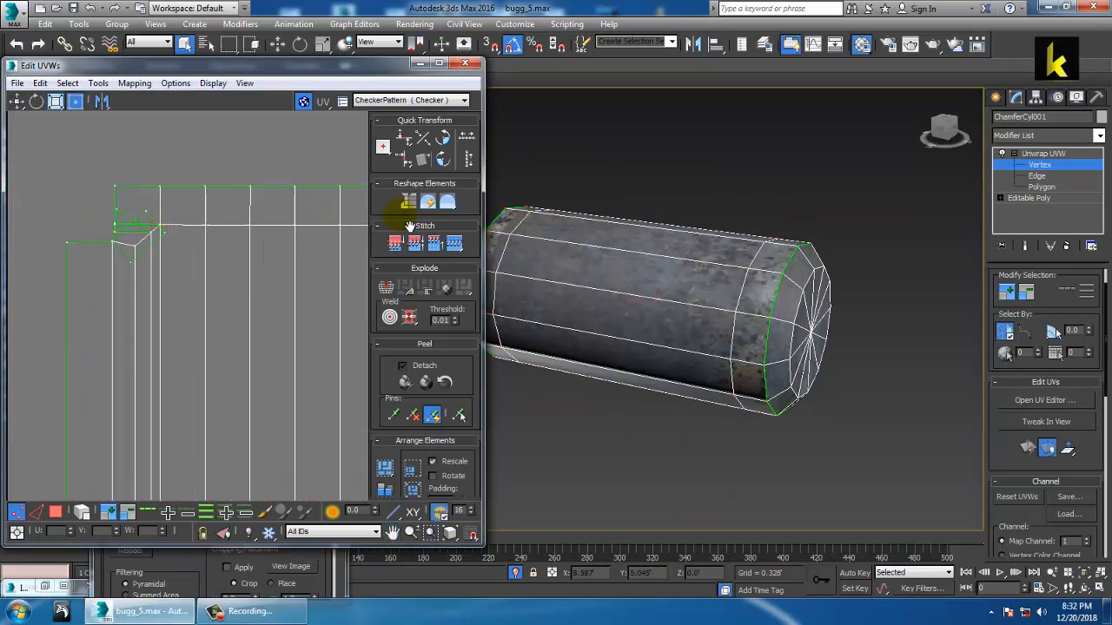
{"action": "left_click", "coordinate": [1039, 178]}
{"action": "middle_click_drag", "start_coordinate": [167, 153], "coordinate": [185, 182]}
{"action": "left_click", "coordinate": [179, 163]}
{"action": "scroll", "coordinate": [149, 207], "scroll_direction": "up", "scroll_amount": 1}
{"action": "scroll", "coordinate": [178, 217], "scroll_direction": "up", "scroll_amount": 2}
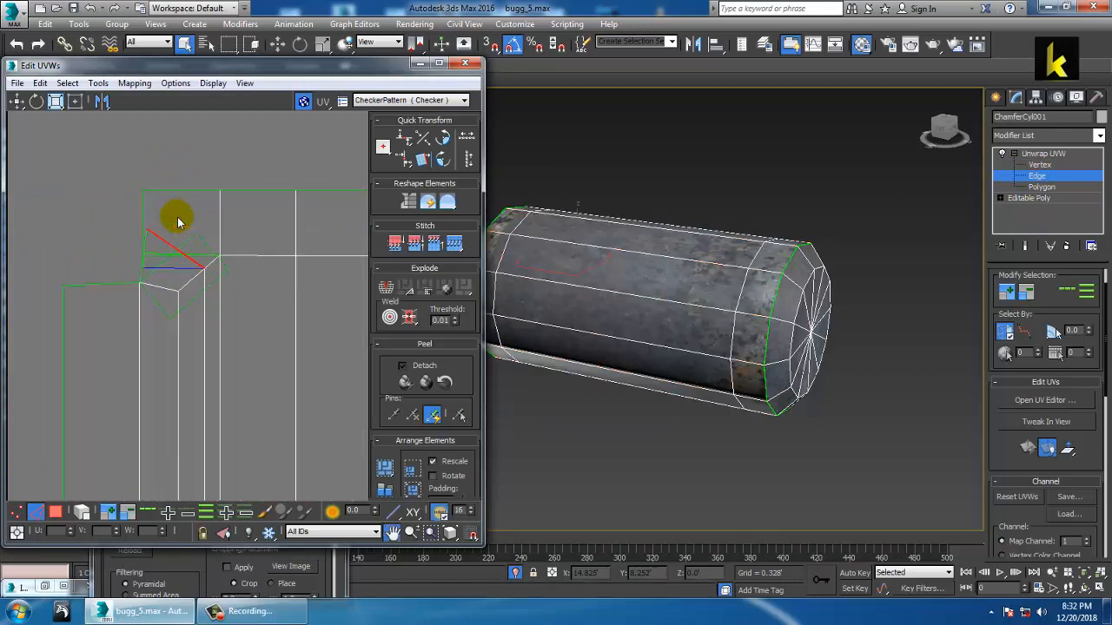
{"action": "middle_click_drag", "start_coordinate": [161, 219], "coordinate": [170, 196]}
{"action": "scroll", "coordinate": [162, 204], "scroll_direction": "up", "scroll_amount": 2}
{"action": "left_click", "coordinate": [95, 231]}
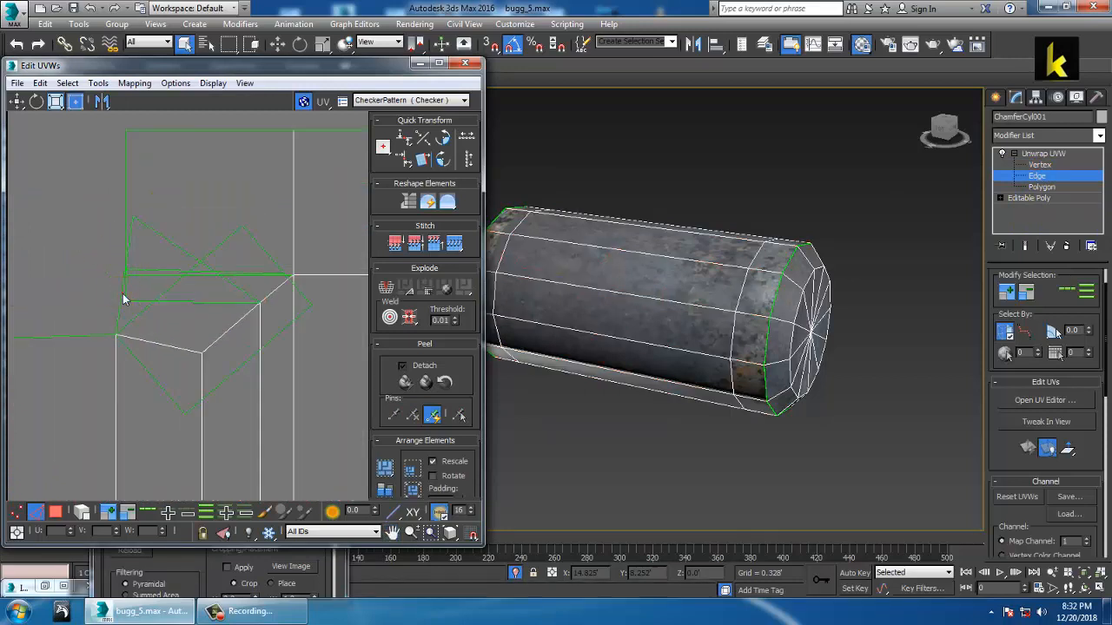
{"action": "left_click", "coordinate": [122, 299]}
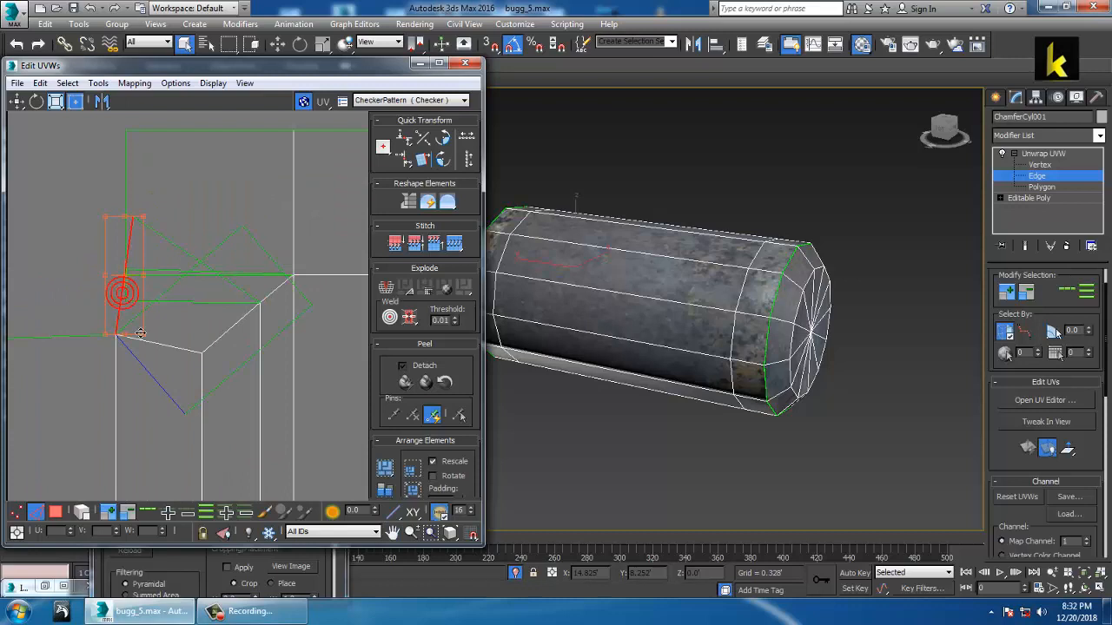
{"action": "left_click", "coordinate": [170, 396]}
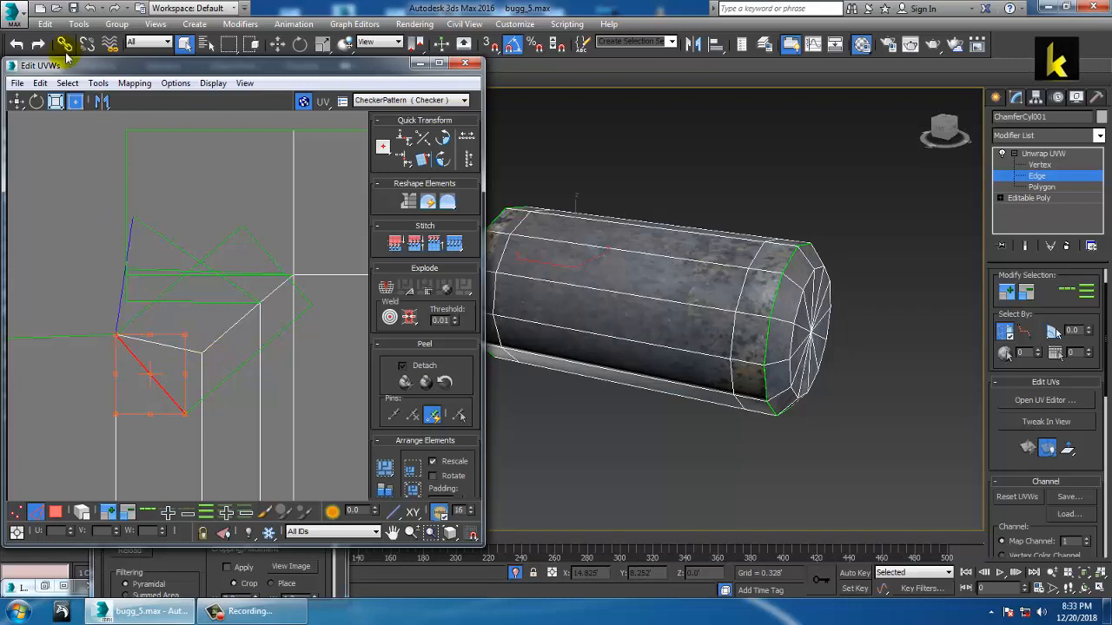
{"action": "left_click", "coordinate": [98, 83]}
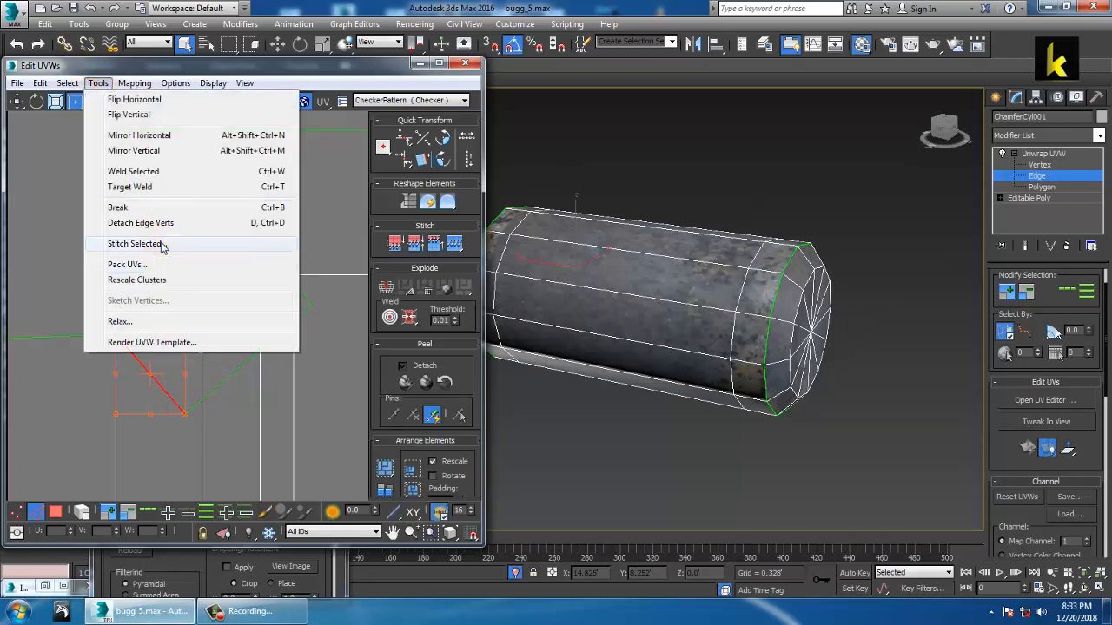
{"action": "left_click", "coordinate": [134, 244]}
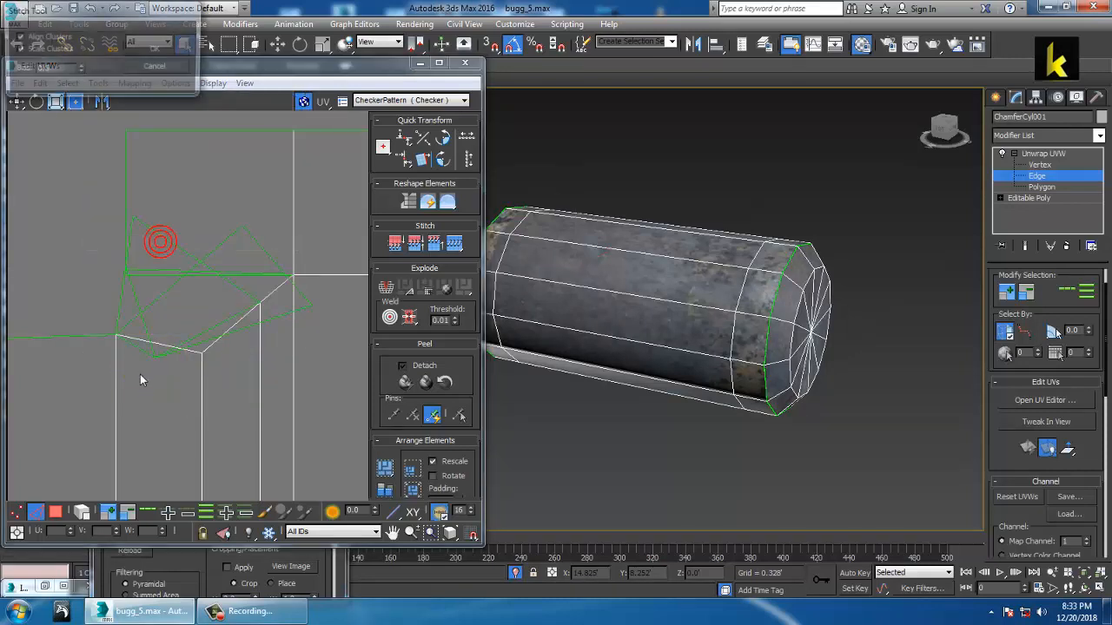
{"action": "left_click", "coordinate": [170, 70]}
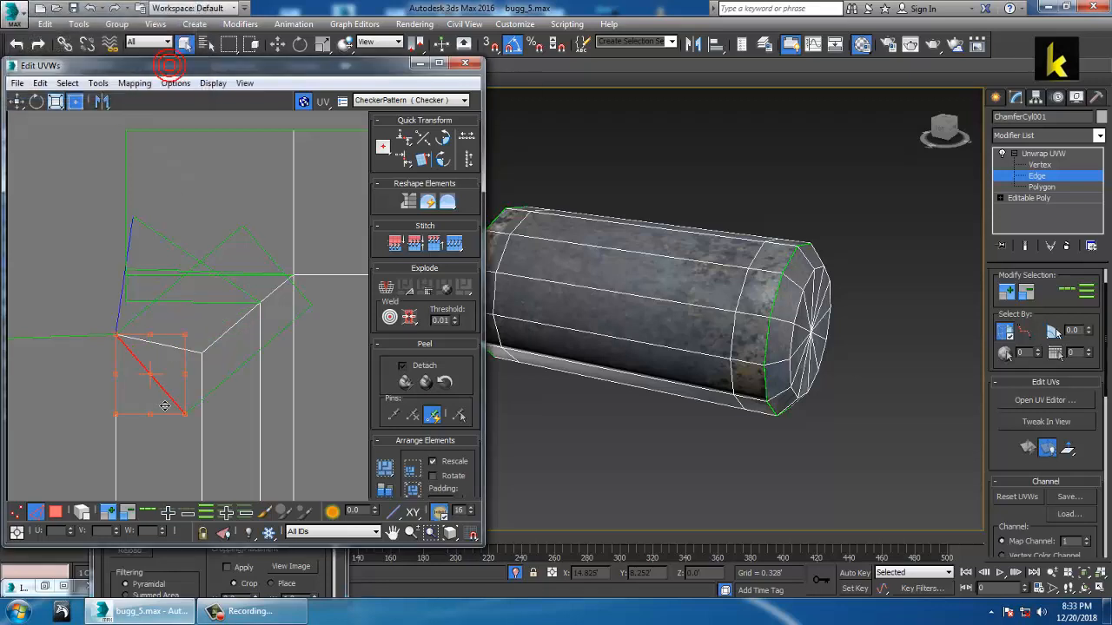
{"action": "left_click", "coordinate": [1041, 165]}
{"action": "left_click", "coordinate": [185, 414]}
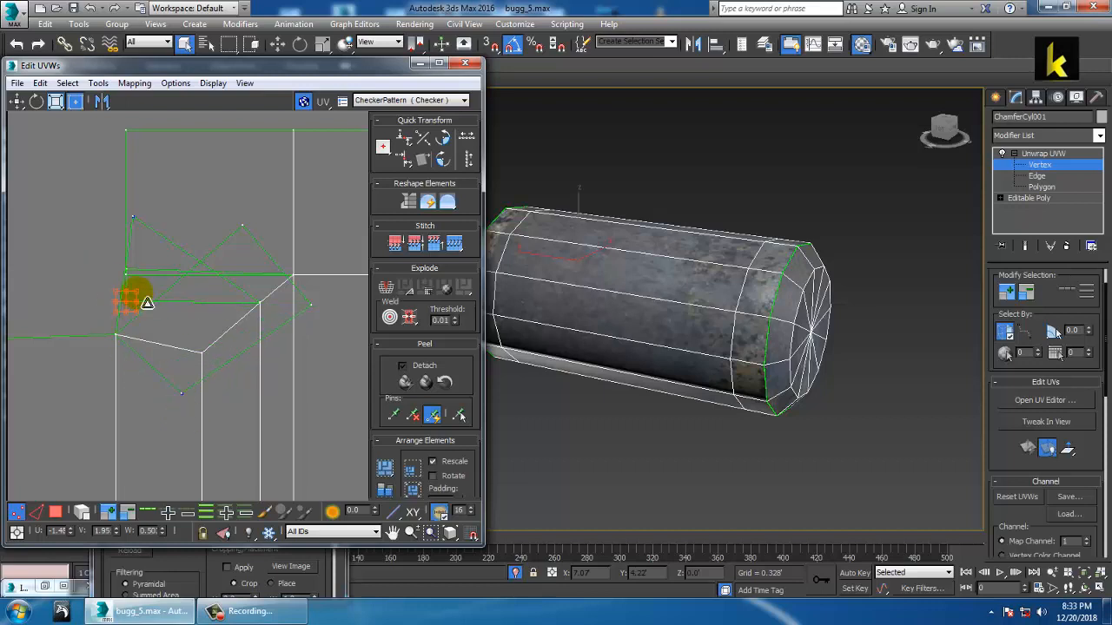
Step: Turn on Target Weld and weld the first stray corner vertices onto their neighbours
{"action": "left_click", "coordinate": [16, 102]}
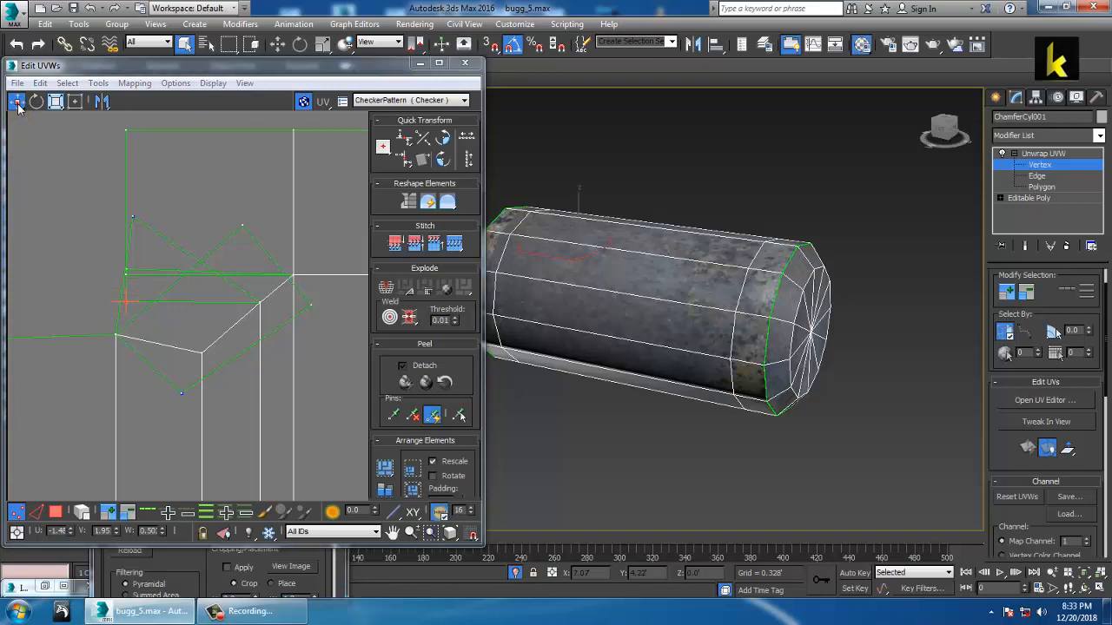
{"action": "left_click", "coordinate": [103, 85]}
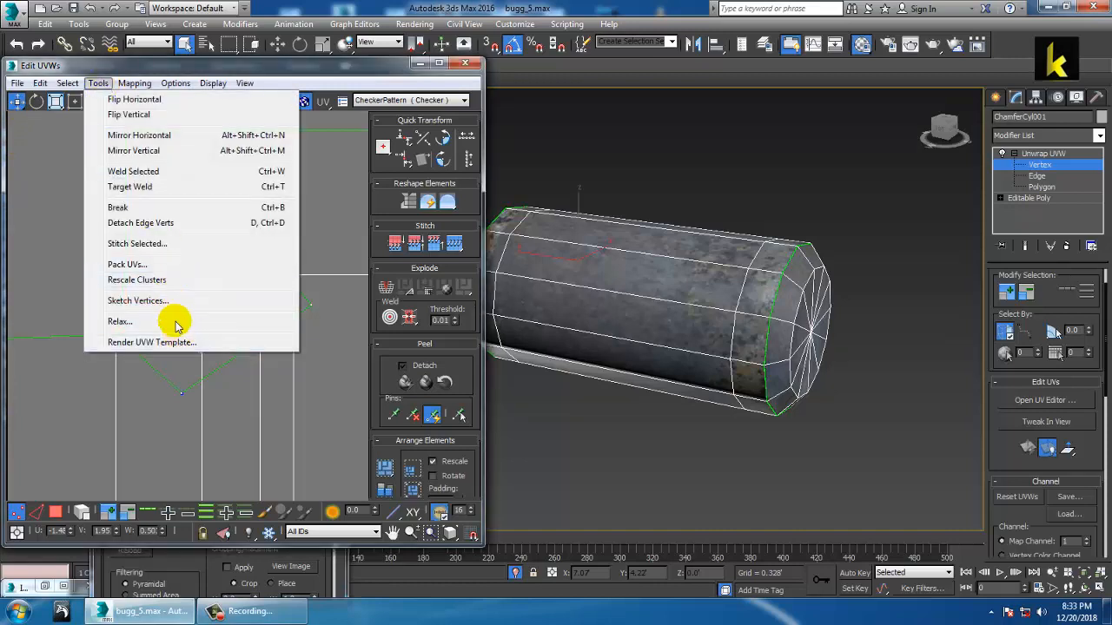
{"action": "left_click", "coordinate": [139, 187]}
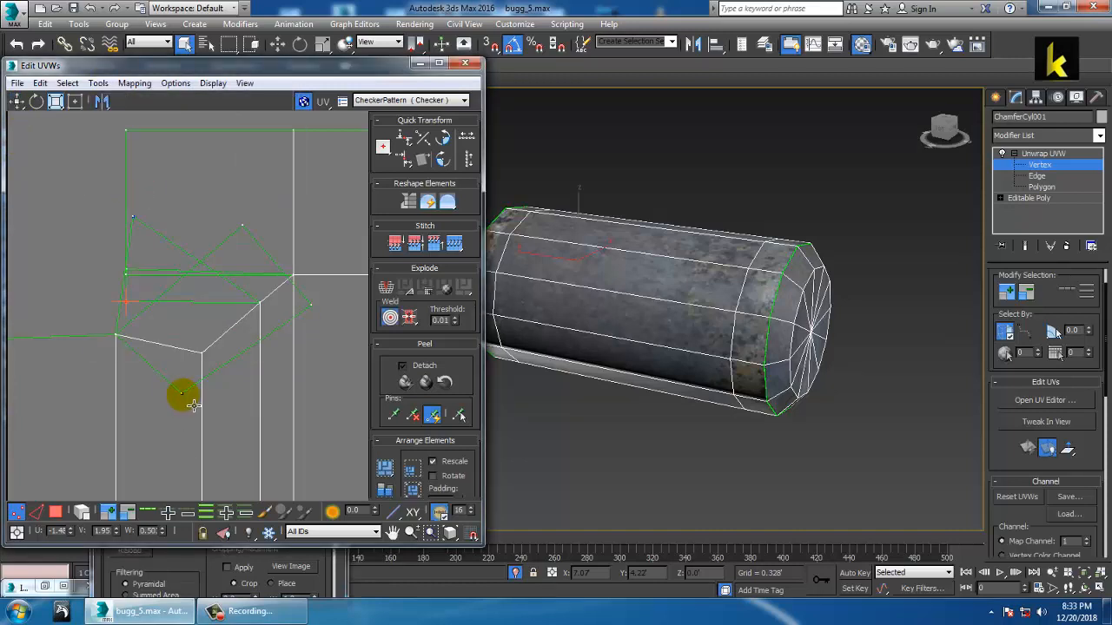
{"action": "left_click_drag", "start_coordinate": [126, 276], "coordinate": [127, 303]}
{"action": "left_click_drag", "start_coordinate": [244, 228], "coordinate": [62, 199]}
{"action": "left_click_drag", "start_coordinate": [310, 304], "coordinate": [103, 137]}
{"action": "middle_click_drag", "start_coordinate": [117, 203], "coordinate": [152, 220]}
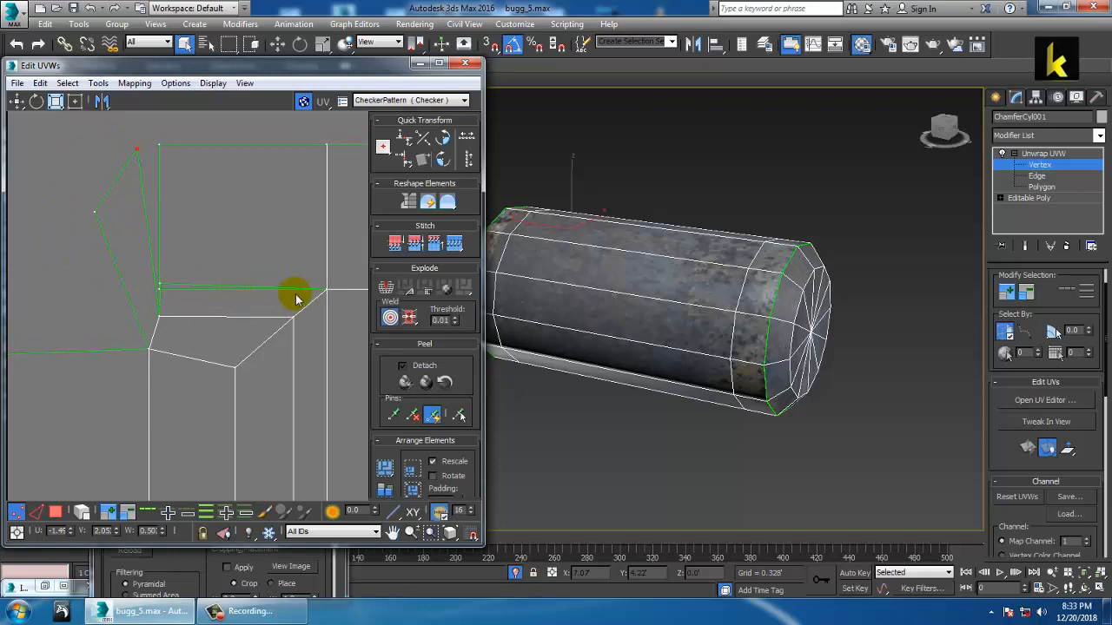
Step: Weld the remaining loose vertices near the shell's corner onto their neighbours
{"action": "left_click_drag", "start_coordinate": [306, 293], "coordinate": [161, 291]}
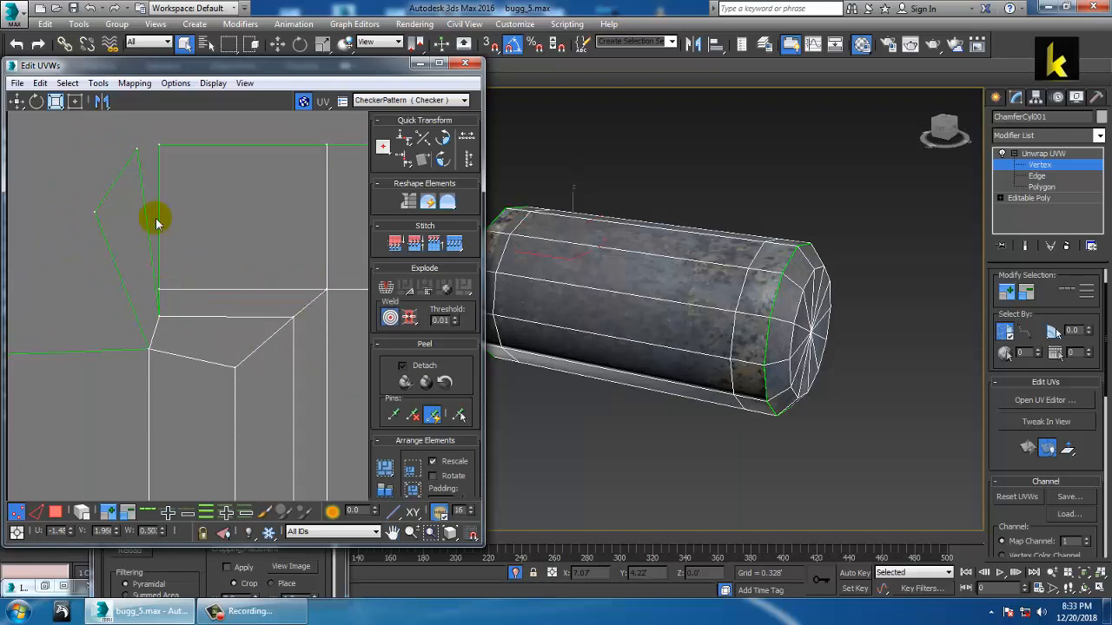
{"action": "left_click_drag", "start_coordinate": [136, 149], "coordinate": [161, 147]}
{"action": "middle_click_drag", "start_coordinate": [132, 207], "coordinate": [223, 245]}
{"action": "left_click_drag", "start_coordinate": [218, 246], "coordinate": [94, 383]}
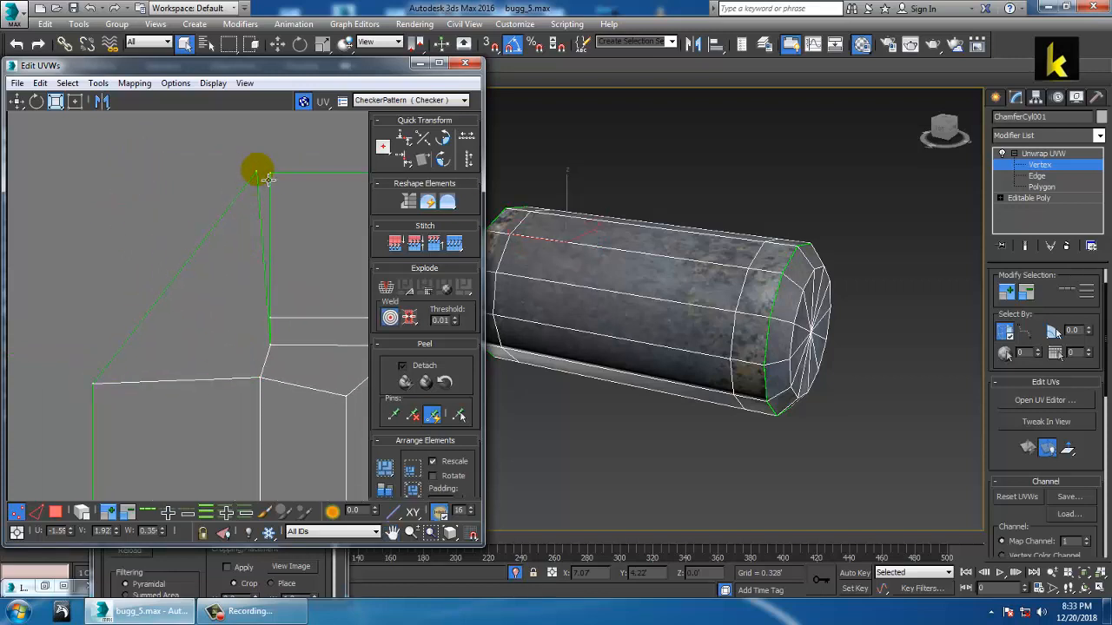
{"action": "left_click_drag", "start_coordinate": [265, 177], "coordinate": [93, 169]}
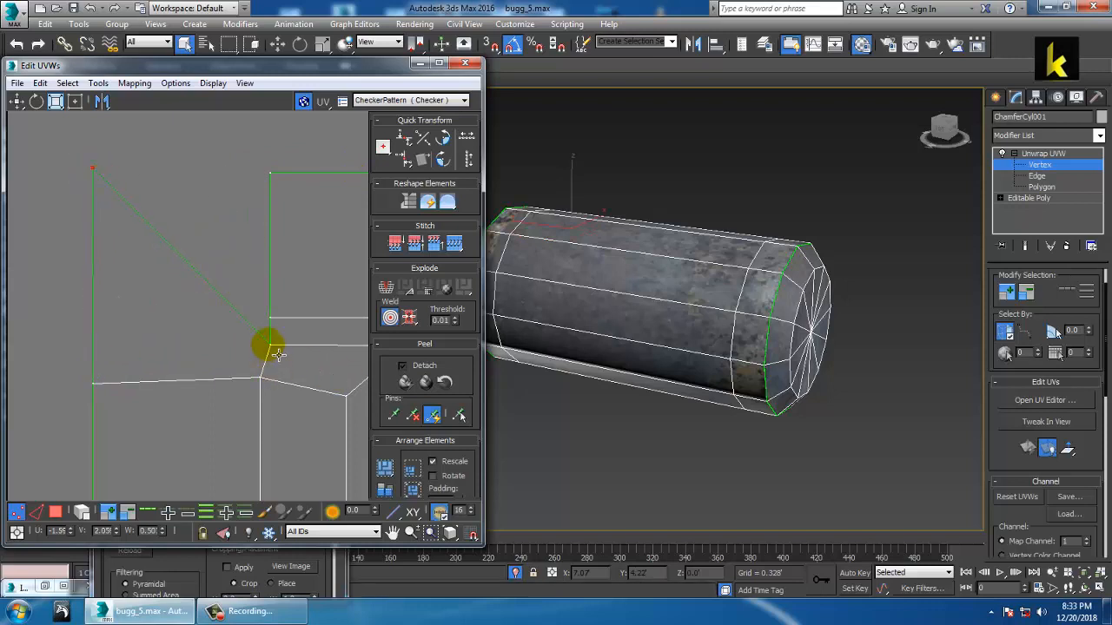
{"action": "mouse_move", "coordinate": [274, 350]}
{"action": "left_mouse_down"}
{"action": "mouse_move", "coordinate": [257, 310]}
{"action": "mouse_move", "coordinate": [278, 351]}
{"action": "left_mouse_up"}
{"action": "scroll", "coordinate": [274, 350], "scroll_direction": "down", "scroll_amount": 10}
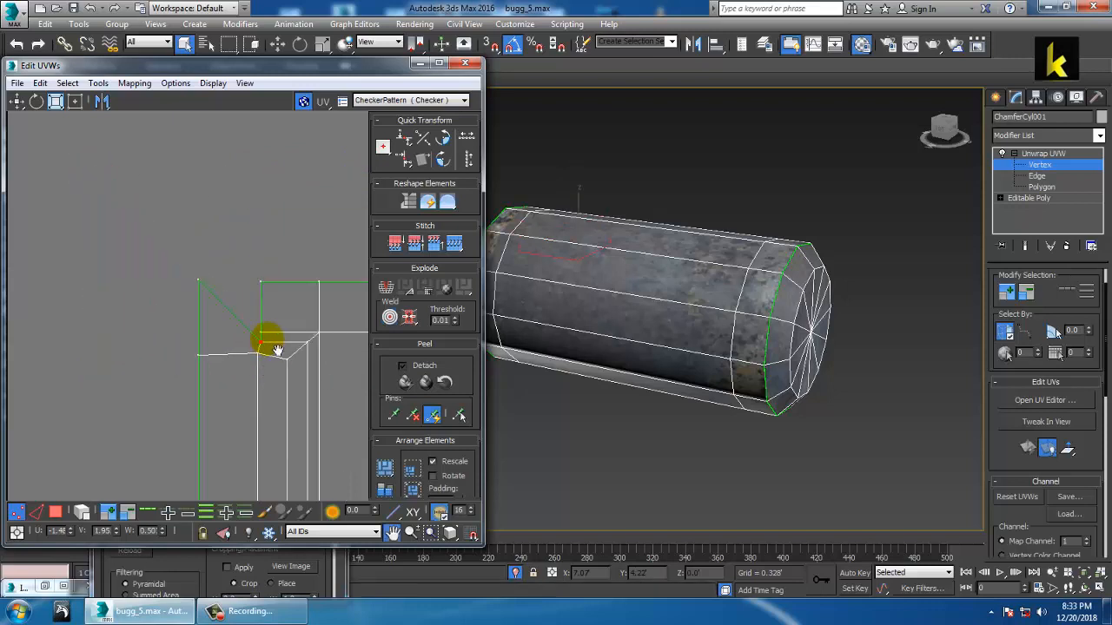
{"action": "scroll", "coordinate": [222, 352], "scroll_direction": "up", "scroll_amount": 8}
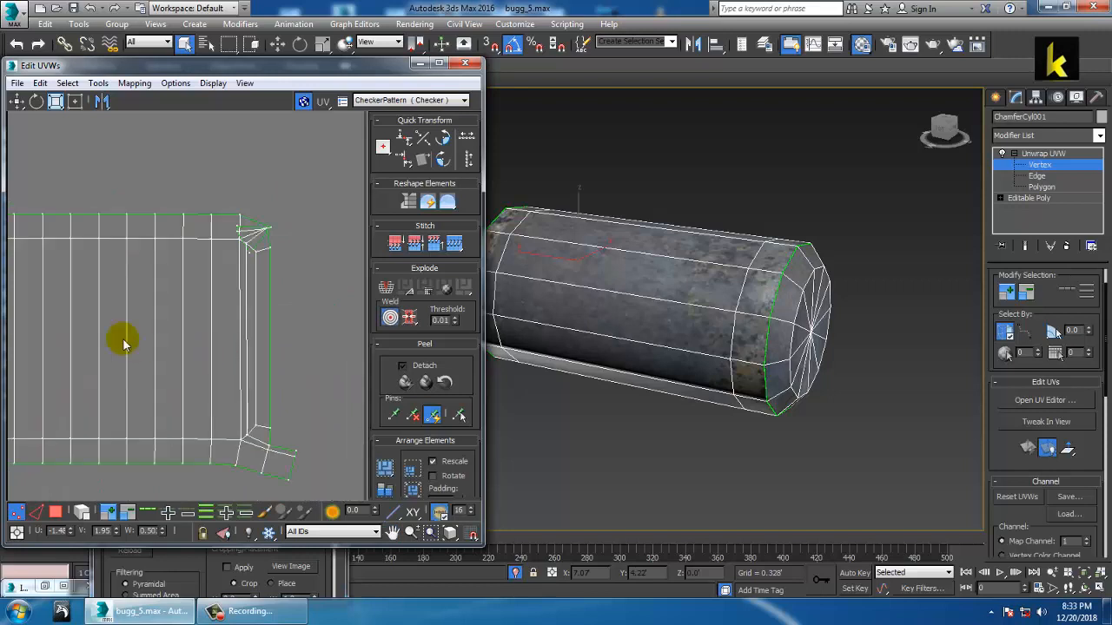
{"action": "scroll", "coordinate": [219, 325], "scroll_direction": "up", "scroll_amount": 3}
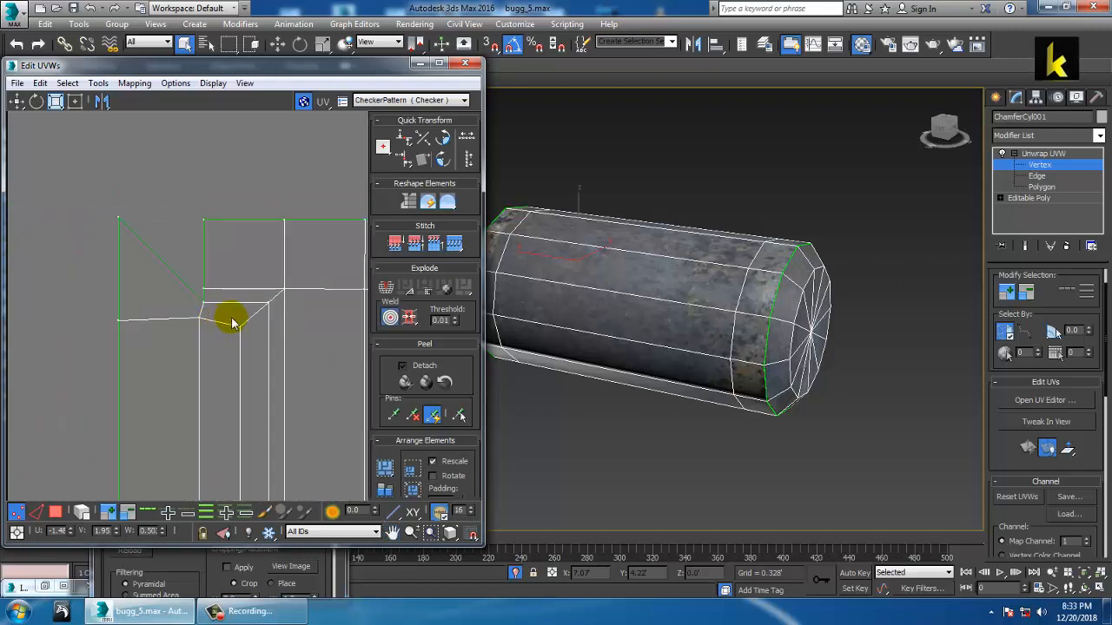
Step: Select a corner UV vertex and bring the shell's right corner into view
{"action": "left_click", "coordinate": [191, 286]}
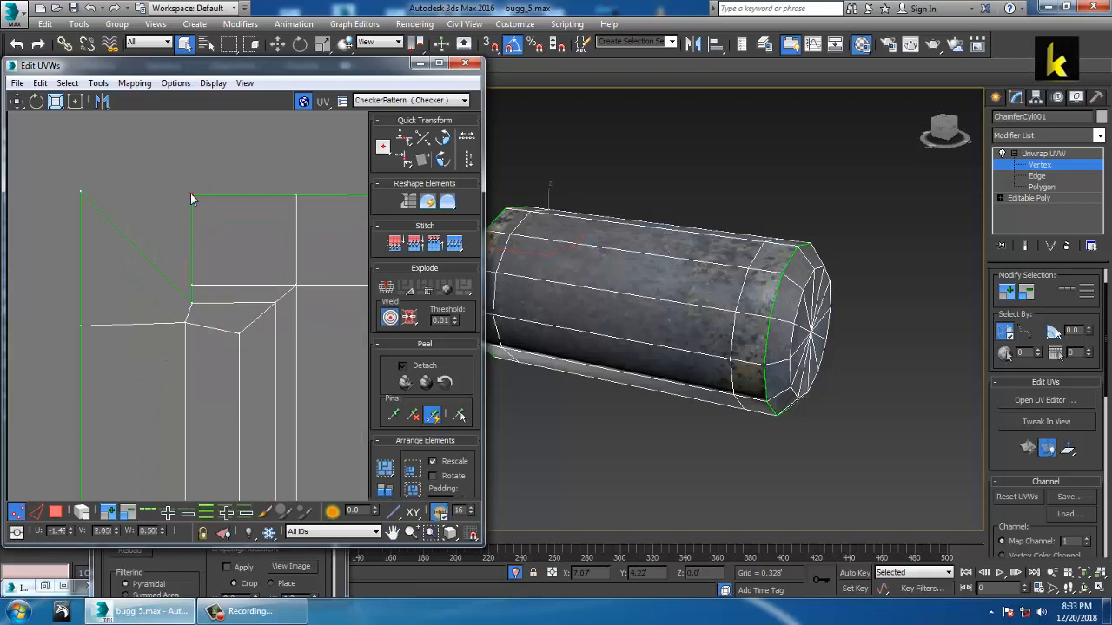
{"action": "middle_click_drag", "start_coordinate": [201, 201], "coordinate": [187, 217]}
{"action": "scroll", "coordinate": [187, 217], "scroll_direction": "down", "scroll_amount": 2}
{"action": "middle_click_drag", "start_coordinate": [344, 309], "coordinate": [161, 285]}
{"action": "scroll", "coordinate": [162, 285], "scroll_direction": "down", "scroll_amount": 1}
{"action": "middle_click_drag", "start_coordinate": [321, 282], "coordinate": [82, 306]}
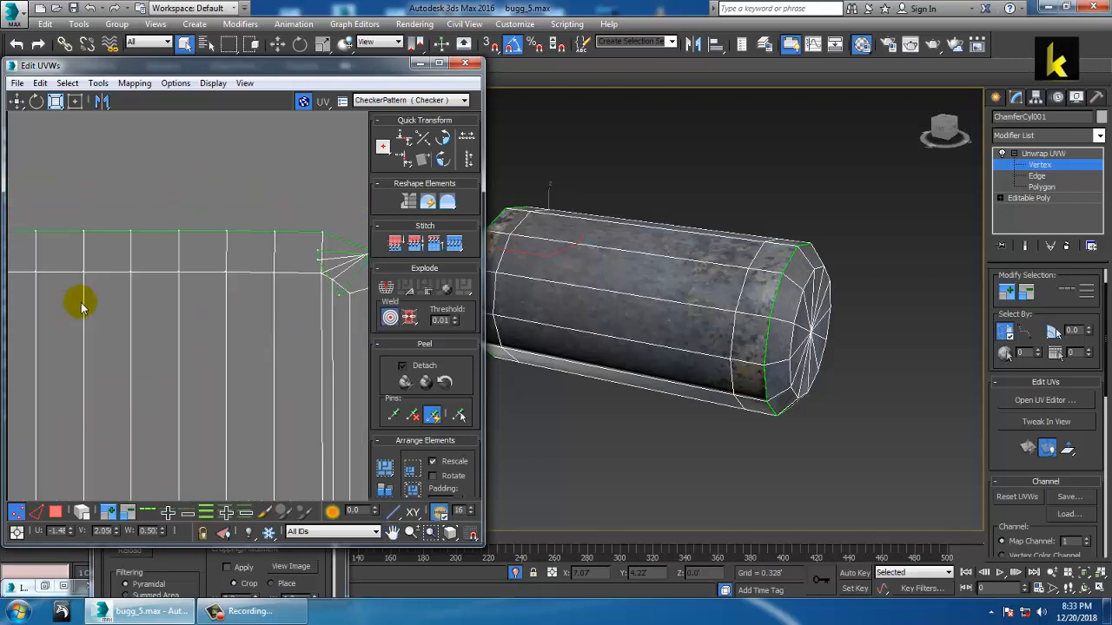
{"action": "middle_click_drag", "start_coordinate": [216, 314], "coordinate": [103, 315]}
{"action": "scroll", "coordinate": [104, 318], "scroll_direction": "up", "scroll_amount": 1}
{"action": "middle_click_drag", "start_coordinate": [205, 292], "coordinate": [75, 322]}
{"action": "scroll", "coordinate": [75, 322], "scroll_direction": "up", "scroll_amount": 2}
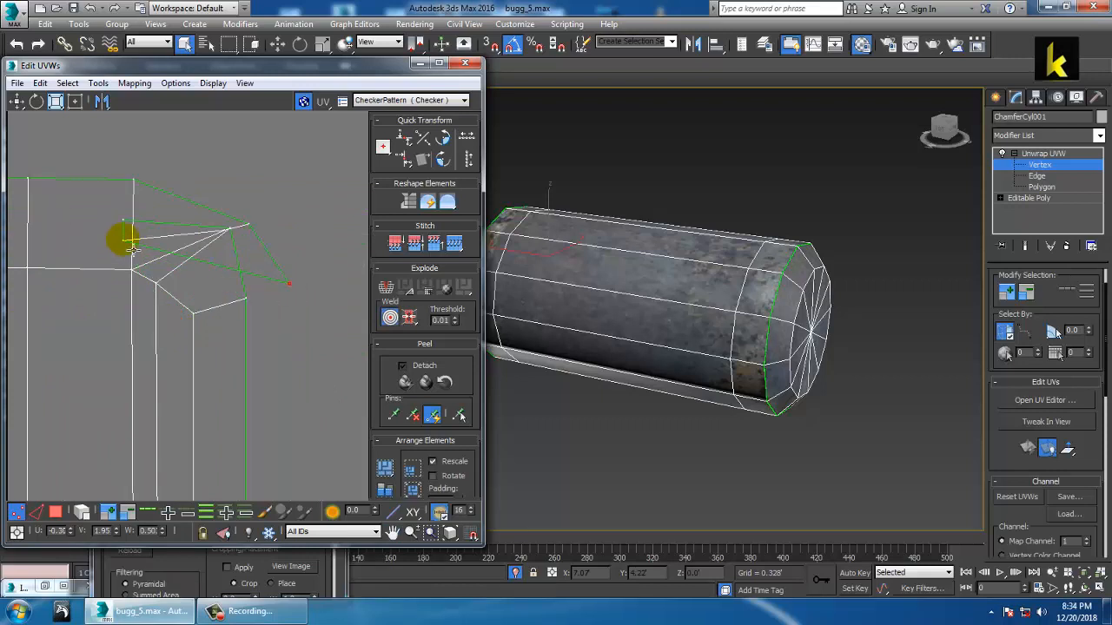
Step: Pull the right-end corner vertices outward and into line to square that corner
{"action": "left_click_drag", "start_coordinate": [122, 241], "coordinate": [263, 280]}
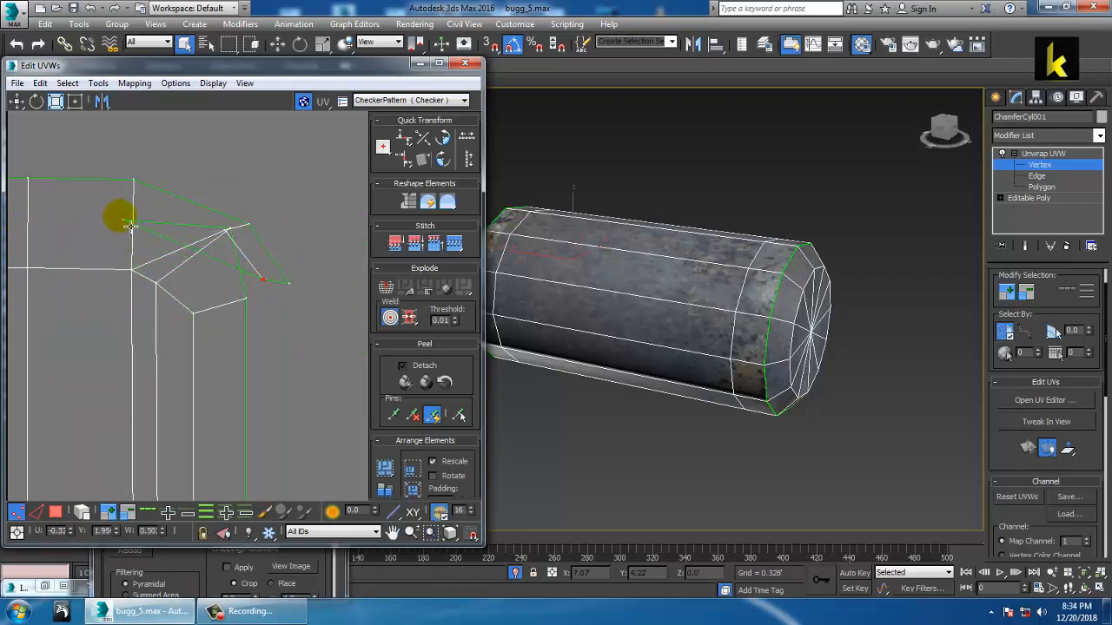
{"action": "left_click_drag", "start_coordinate": [130, 225], "coordinate": [238, 240]}
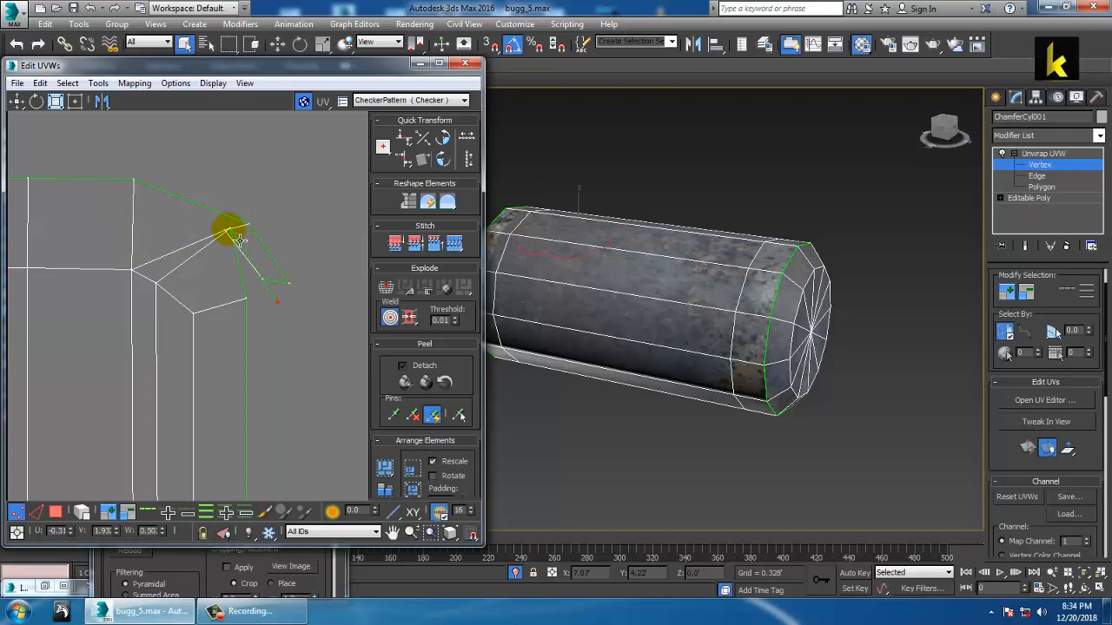
{"action": "mouse_move", "coordinate": [285, 320]}
{"action": "left_mouse_down"}
{"action": "mouse_move", "coordinate": [267, 320]}
{"action": "mouse_move", "coordinate": [229, 263]}
{"action": "mouse_move", "coordinate": [232, 277]}
{"action": "mouse_move", "coordinate": [285, 309]}
{"action": "left_mouse_up"}
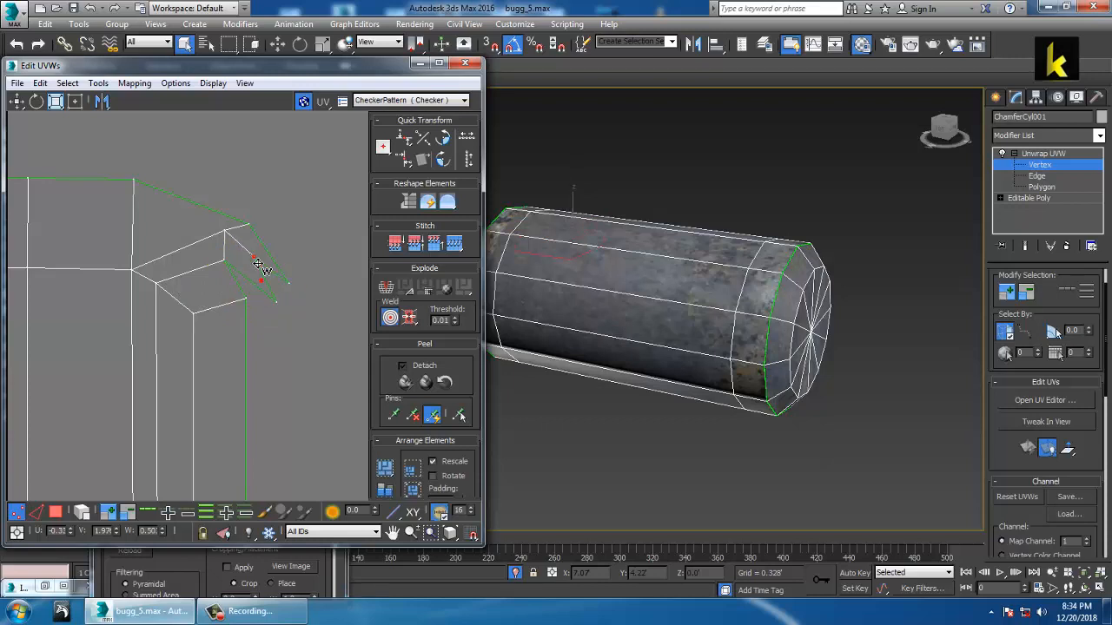
{"action": "left_click", "coordinate": [247, 222]}
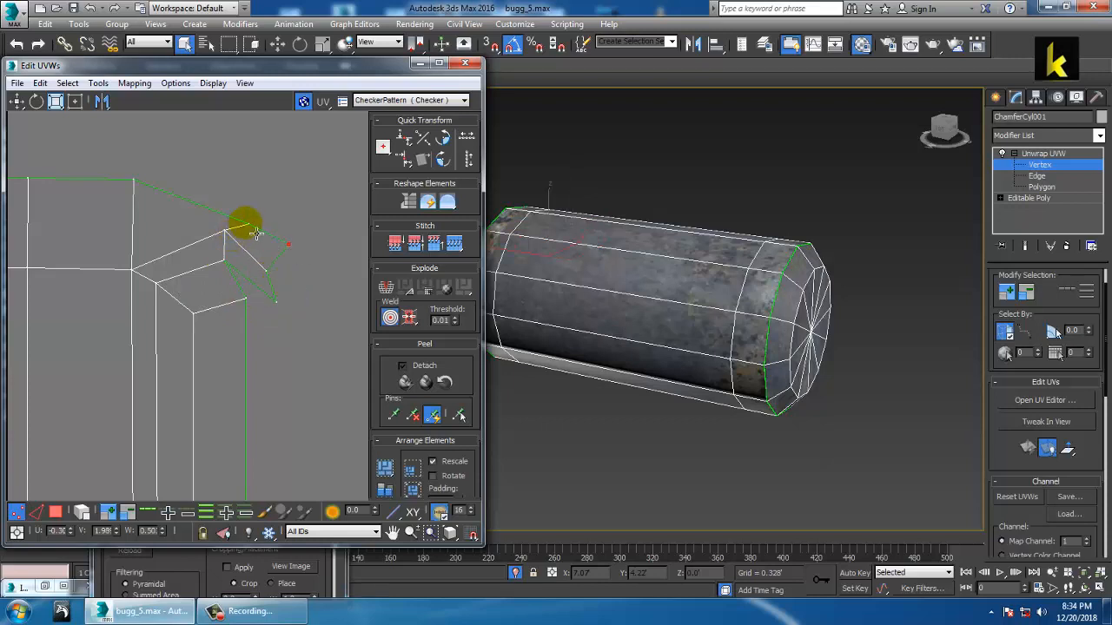
{"action": "left_click_drag", "start_coordinate": [241, 209], "coordinate": [220, 188]}
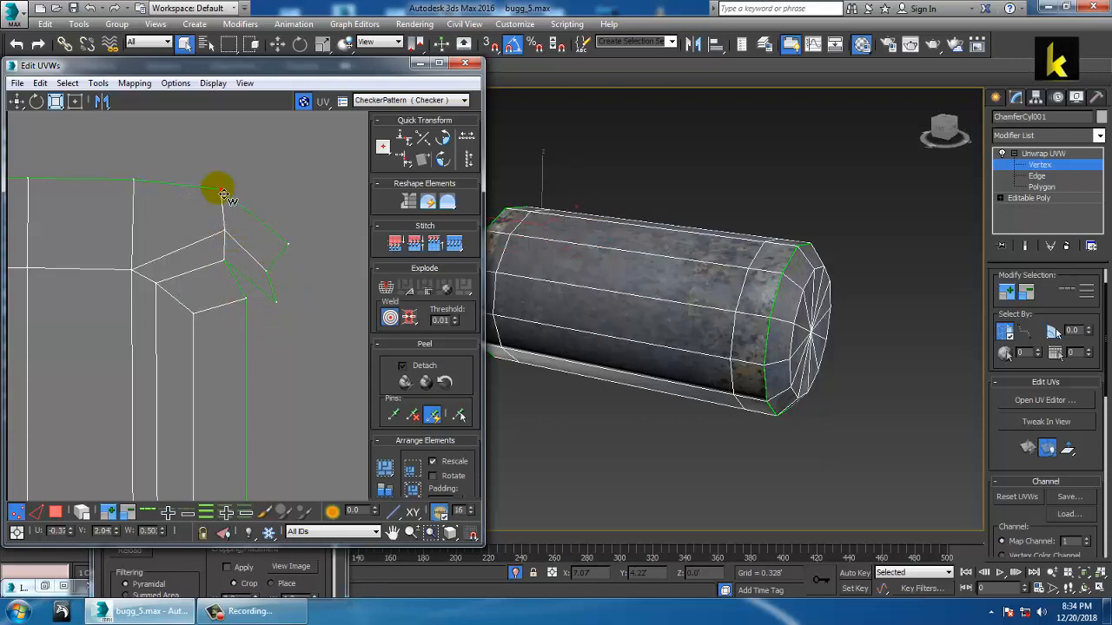
{"action": "left_click", "coordinate": [269, 254]}
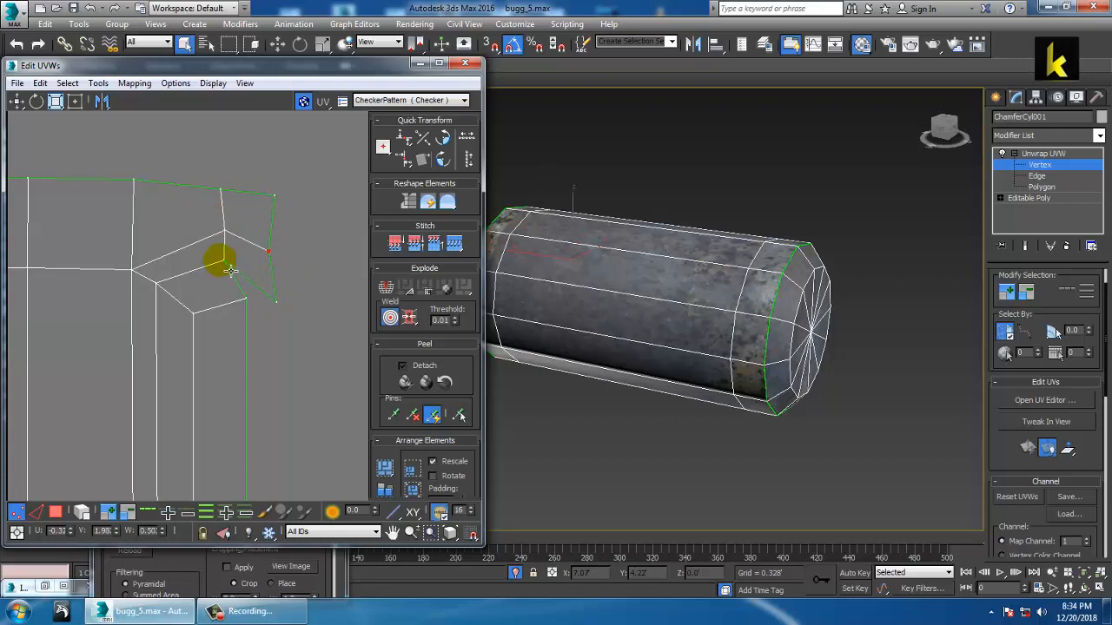
{"action": "left_click_drag", "start_coordinate": [222, 261], "coordinate": [249, 271]}
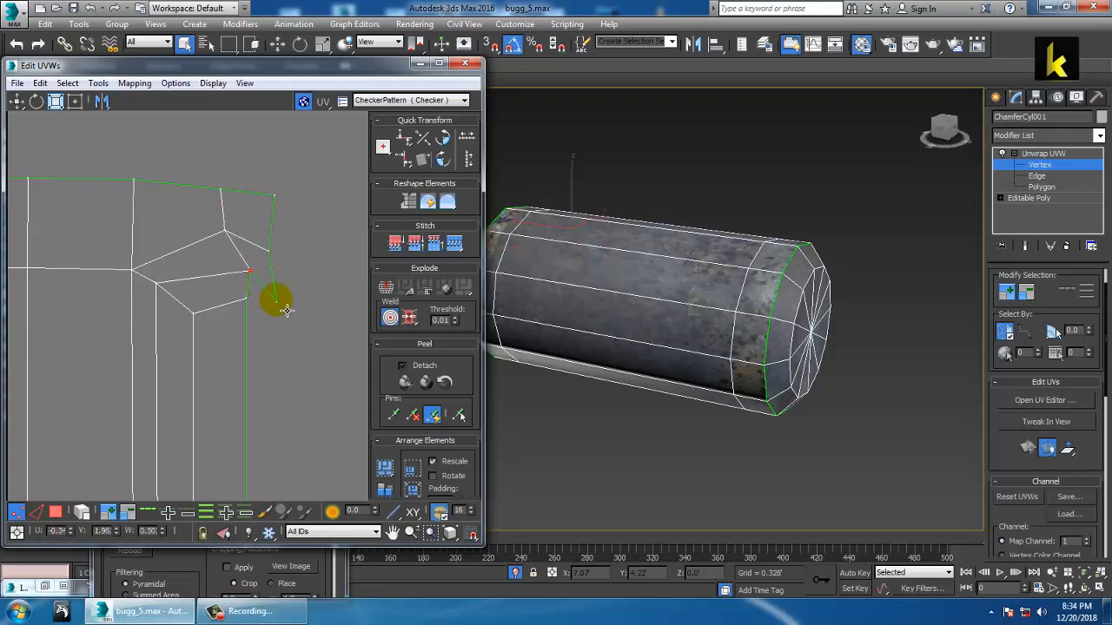
{"action": "left_click", "coordinate": [276, 302]}
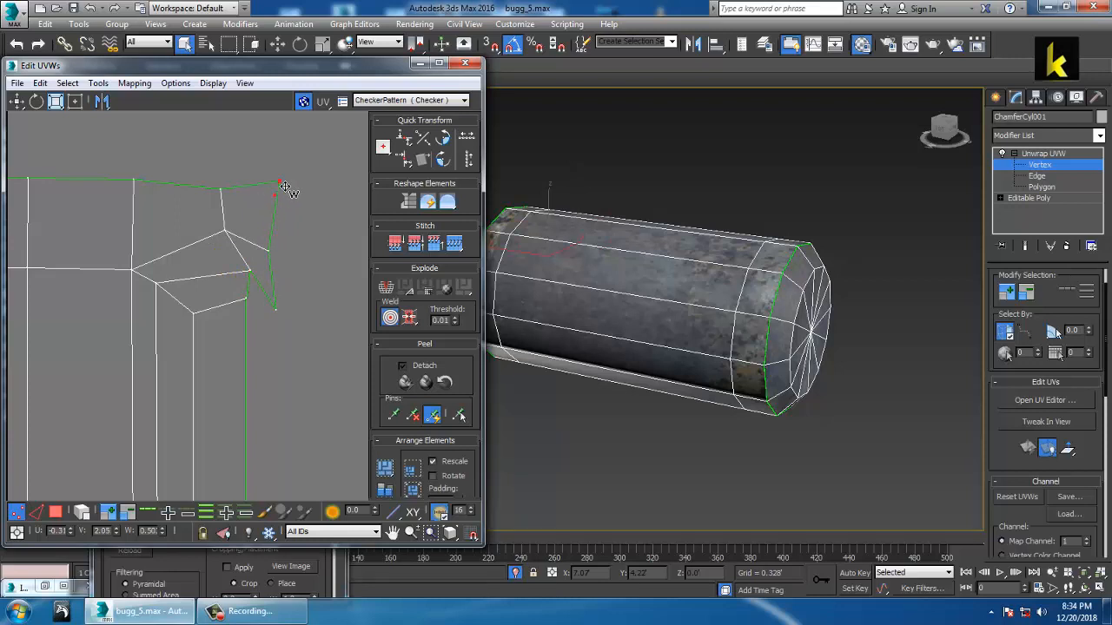
{"action": "left_click_drag", "start_coordinate": [269, 251], "coordinate": [282, 248]}
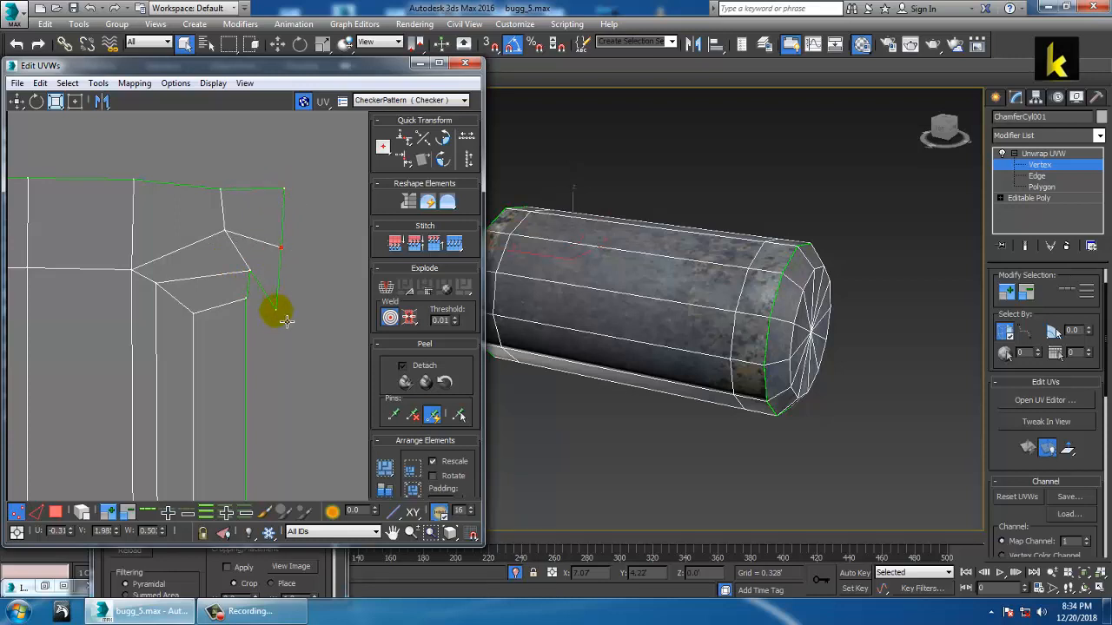
{"action": "left_click_drag", "start_coordinate": [287, 320], "coordinate": [293, 283]}
Step: Zoom out over the whole layout and frame the bottom-left corner with a vertex selected
{"action": "scroll", "coordinate": [280, 277], "scroll_direction": "down", "scroll_amount": 3}
{"action": "middle_click_drag", "start_coordinate": [279, 277], "coordinate": [330, 291]}
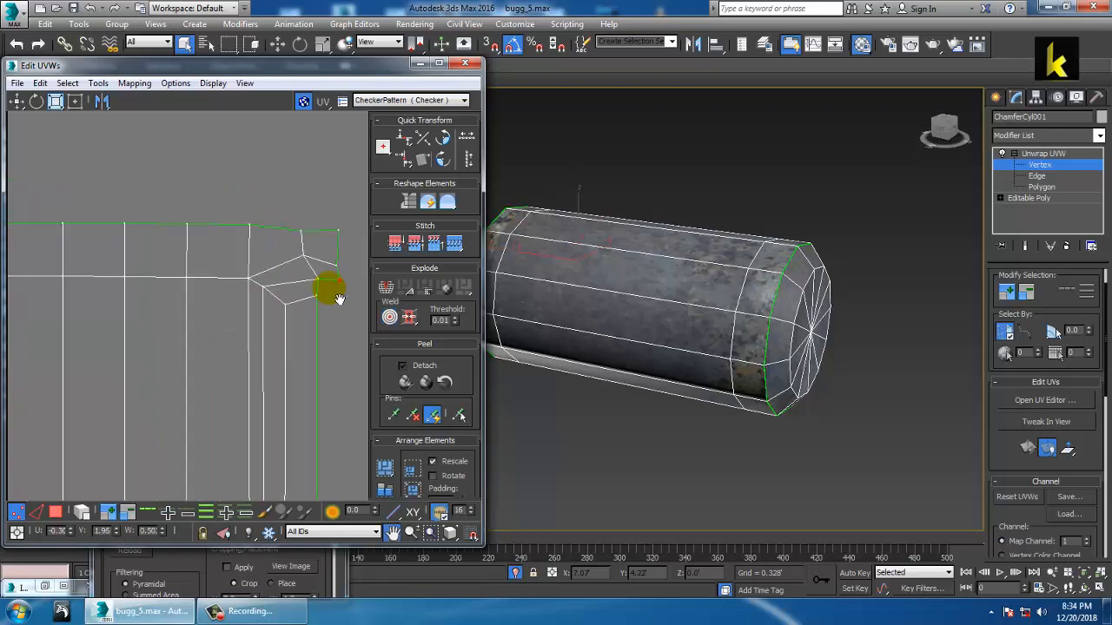
{"action": "scroll", "coordinate": [121, 318], "scroll_direction": "down", "scroll_amount": 3}
{"action": "middle_click_drag", "start_coordinate": [95, 314], "coordinate": [123, 305]}
{"action": "scroll", "coordinate": [194, 323], "scroll_direction": "down", "scroll_amount": 1}
{"action": "scroll", "coordinate": [136, 290], "scroll_direction": "up", "scroll_amount": 5}
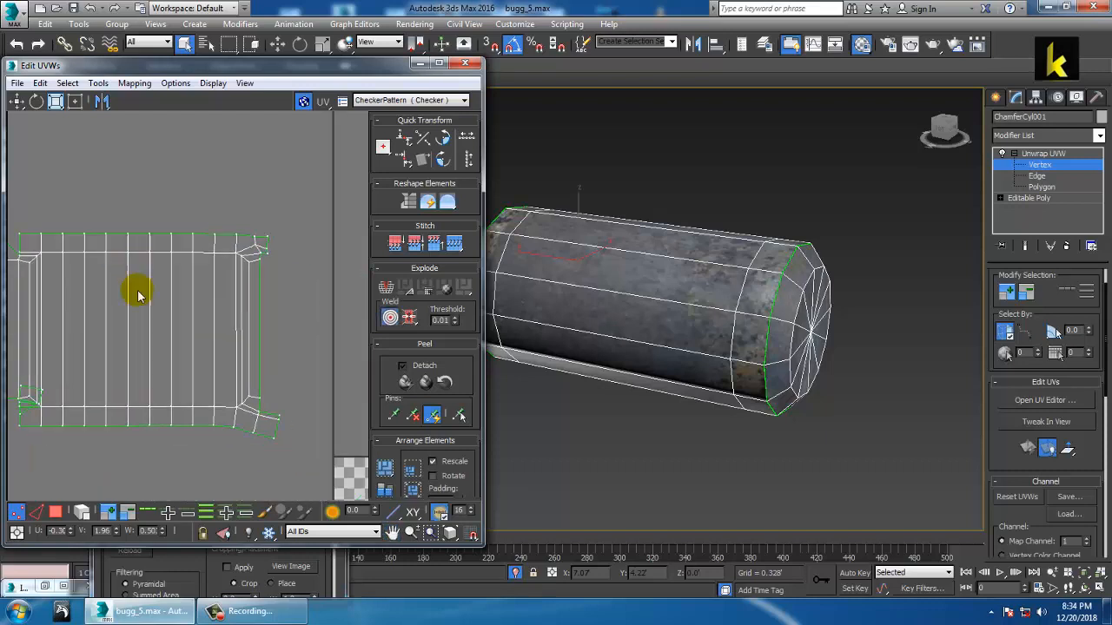
{"action": "left_click", "coordinate": [241, 331]}
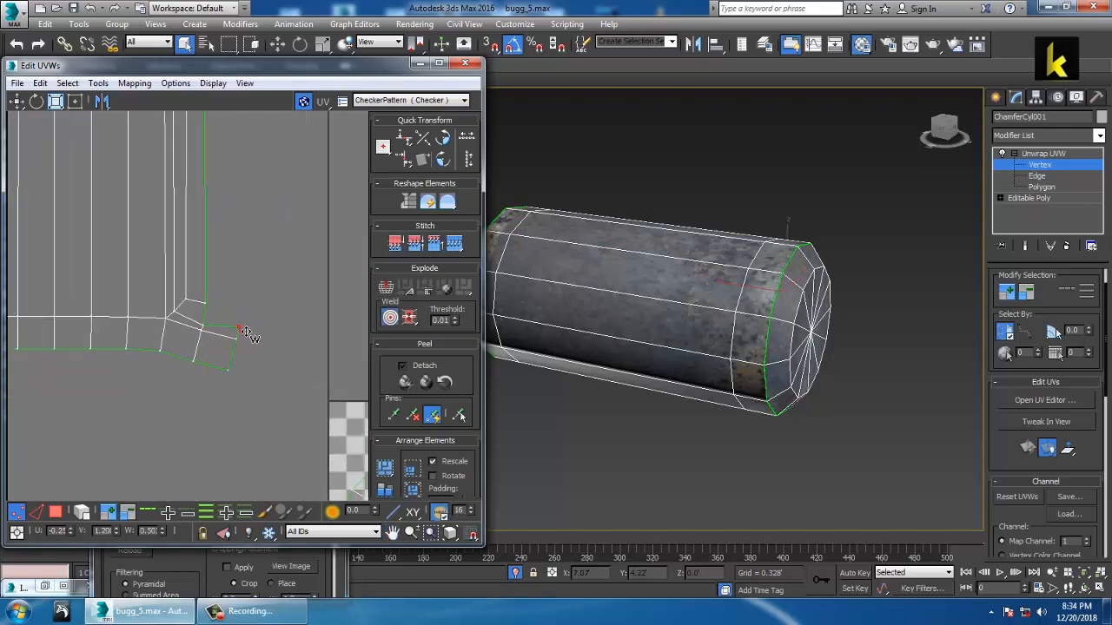
{"action": "middle_click_drag", "start_coordinate": [113, 344], "coordinate": [240, 358]}
{"action": "scroll", "coordinate": [241, 360], "scroll_direction": "down", "scroll_amount": 2}
{"action": "middle_click_drag", "start_coordinate": [174, 365], "coordinate": [253, 390]}
{"action": "scroll", "coordinate": [197, 356], "scroll_direction": "up", "scroll_amount": 3}
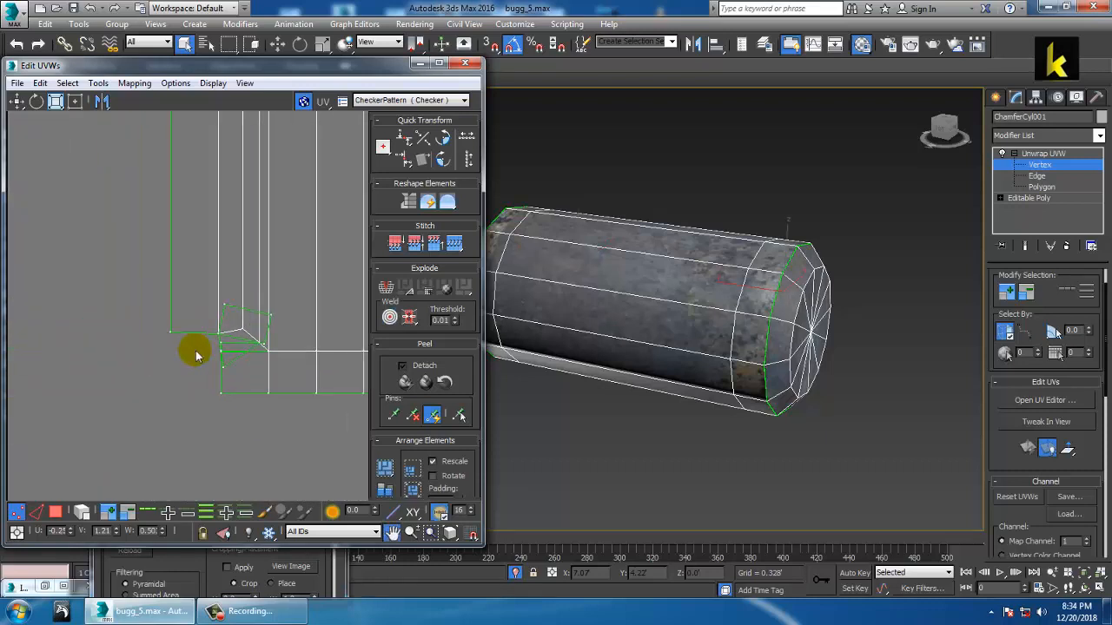
{"action": "scroll", "coordinate": [234, 320], "scroll_direction": "up", "scroll_amount": 1}
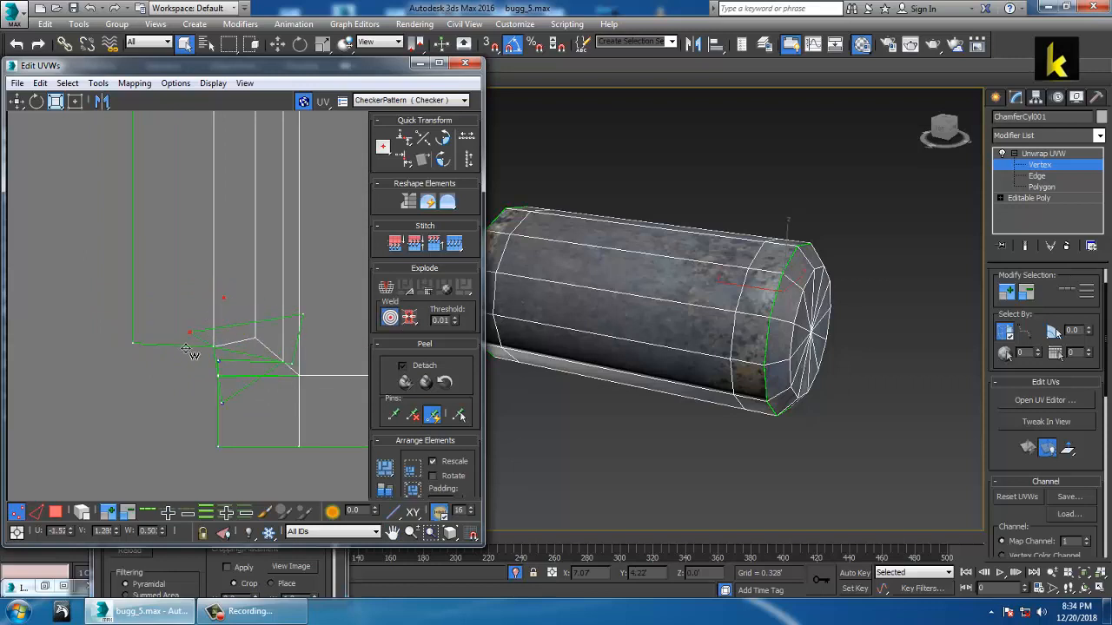
Step: Weld the bottom-left corner vertices onto their neighbours, then box-select a vertex group
{"action": "left_click_drag", "start_coordinate": [186, 350], "coordinate": [222, 365]}
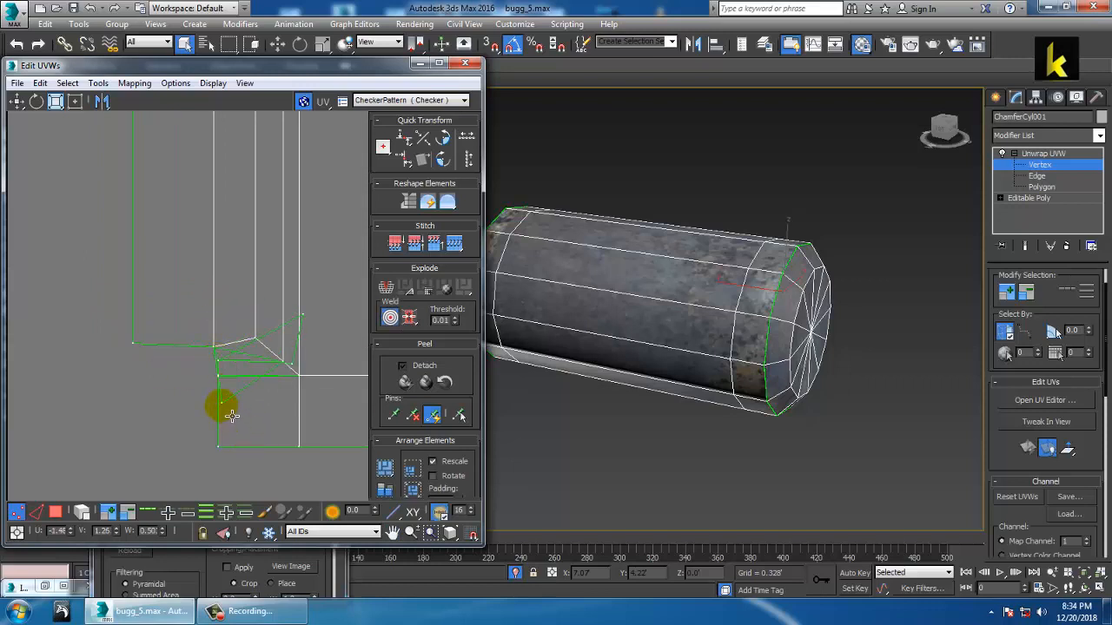
{"action": "left_click_drag", "start_coordinate": [192, 426], "coordinate": [221, 364]}
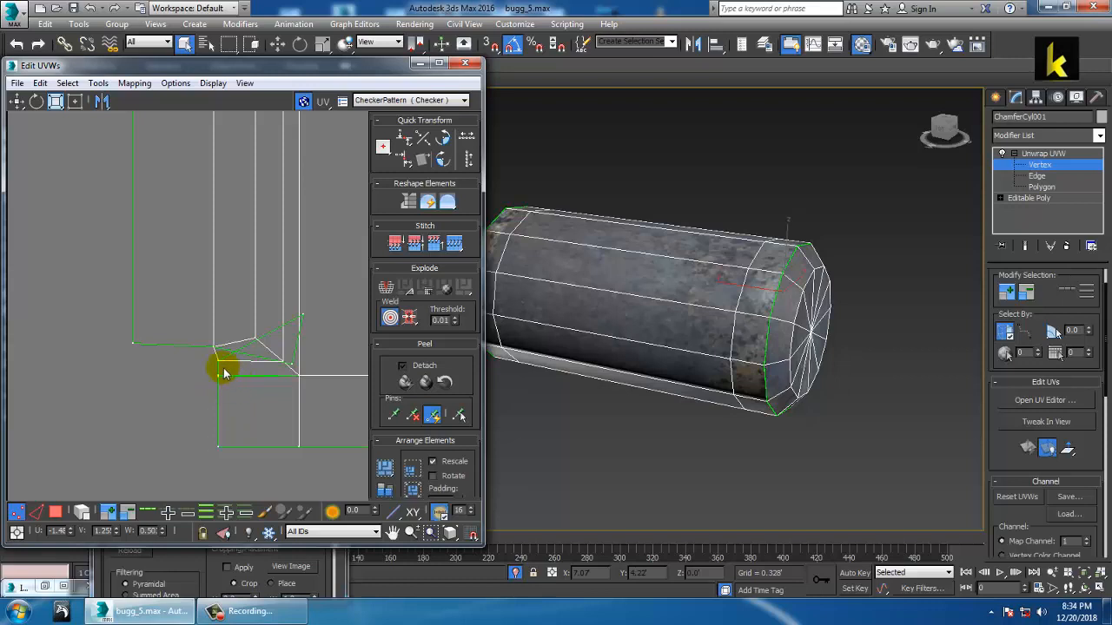
{"action": "left_click_drag", "start_coordinate": [304, 315], "coordinate": [135, 344]}
{"action": "left_click_drag", "start_coordinate": [170, 419], "coordinate": [128, 418]}
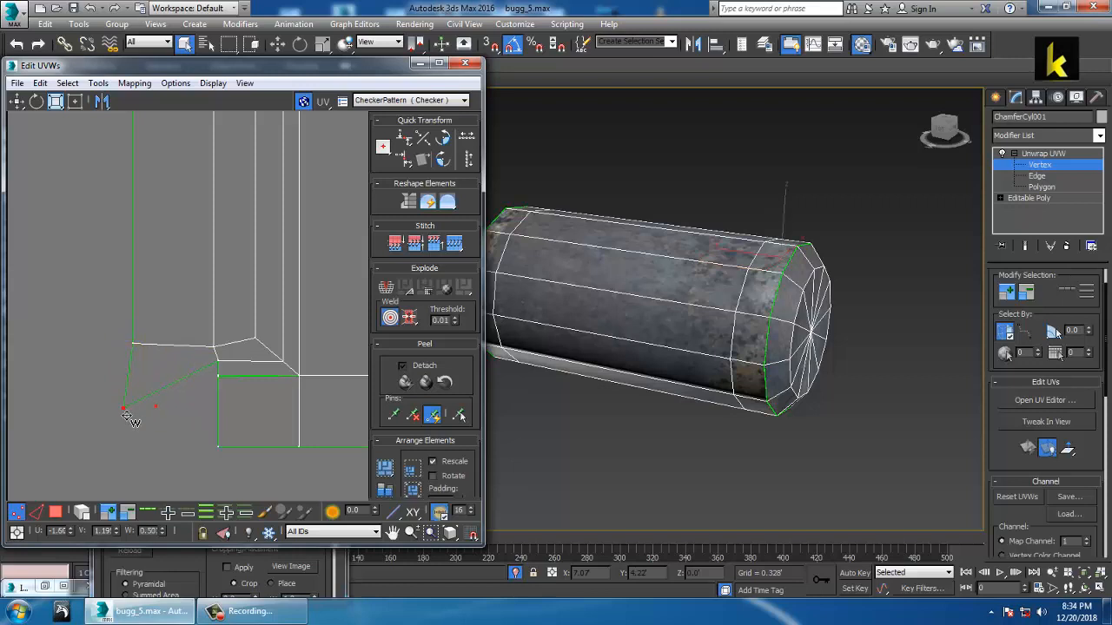
{"action": "left_click_drag", "start_coordinate": [229, 386], "coordinate": [136, 371]}
{"action": "scroll", "coordinate": [135, 364], "scroll_direction": "down", "scroll_amount": 5}
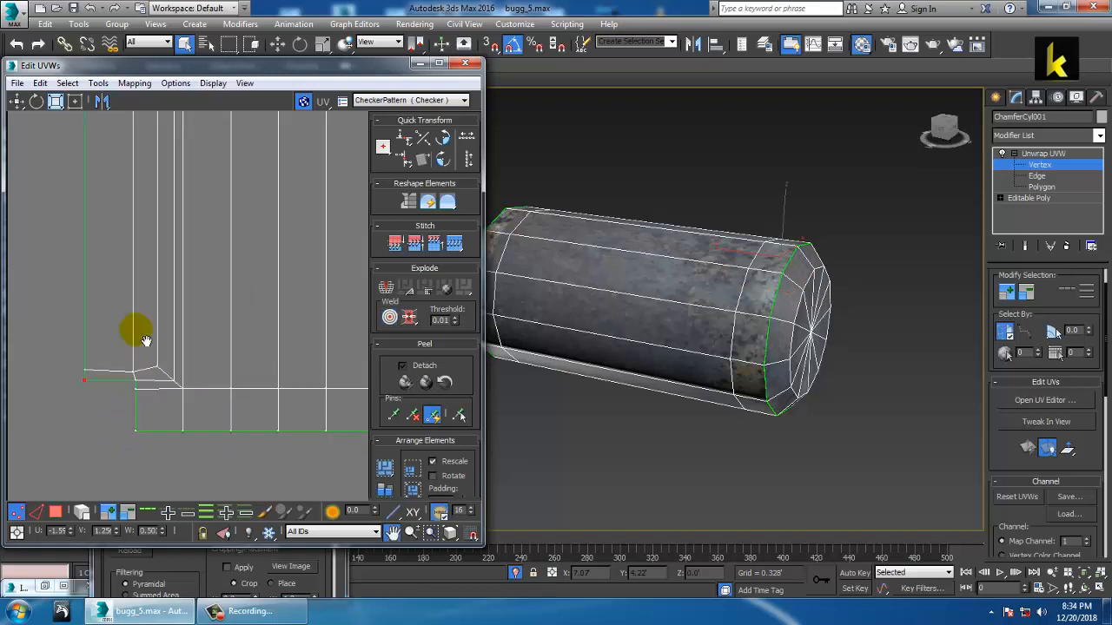
{"action": "scroll", "coordinate": [229, 334], "scroll_direction": "up", "scroll_amount": 2}
{"action": "scroll", "coordinate": [239, 343], "scroll_direction": "up", "scroll_amount": 1}
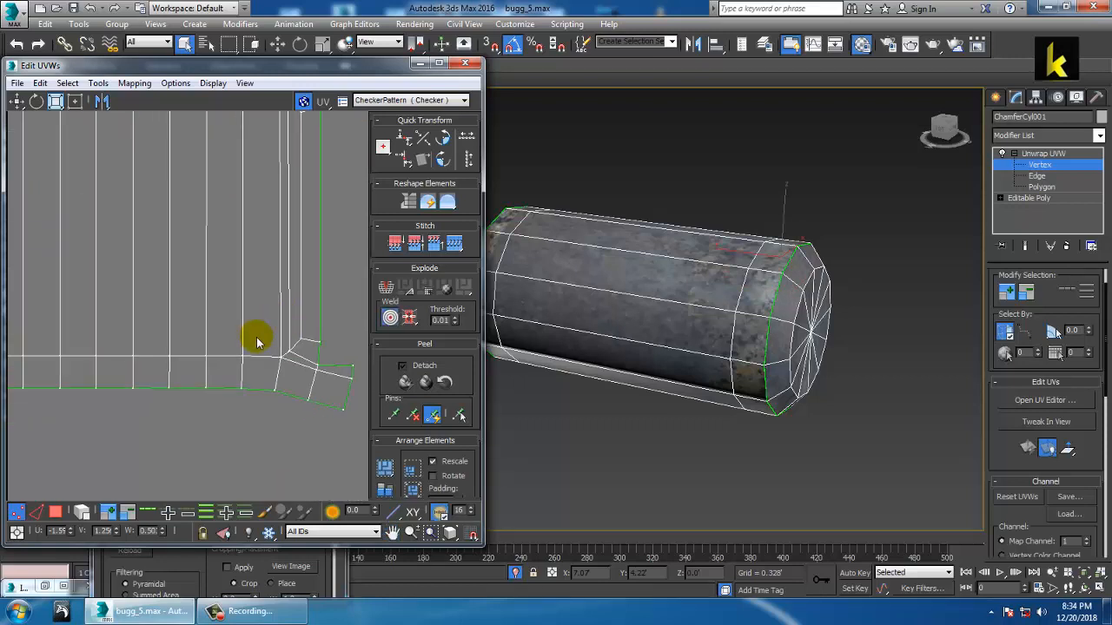
{"action": "scroll", "coordinate": [114, 422], "scroll_direction": "down", "scroll_amount": 3}
{"action": "left_click_drag", "start_coordinate": [93, 401], "coordinate": [295, 356]}
Step: Flatten the bottom row of UV vertices using vertical-only scaling
{"action": "left_click", "coordinate": [1042, 165]}
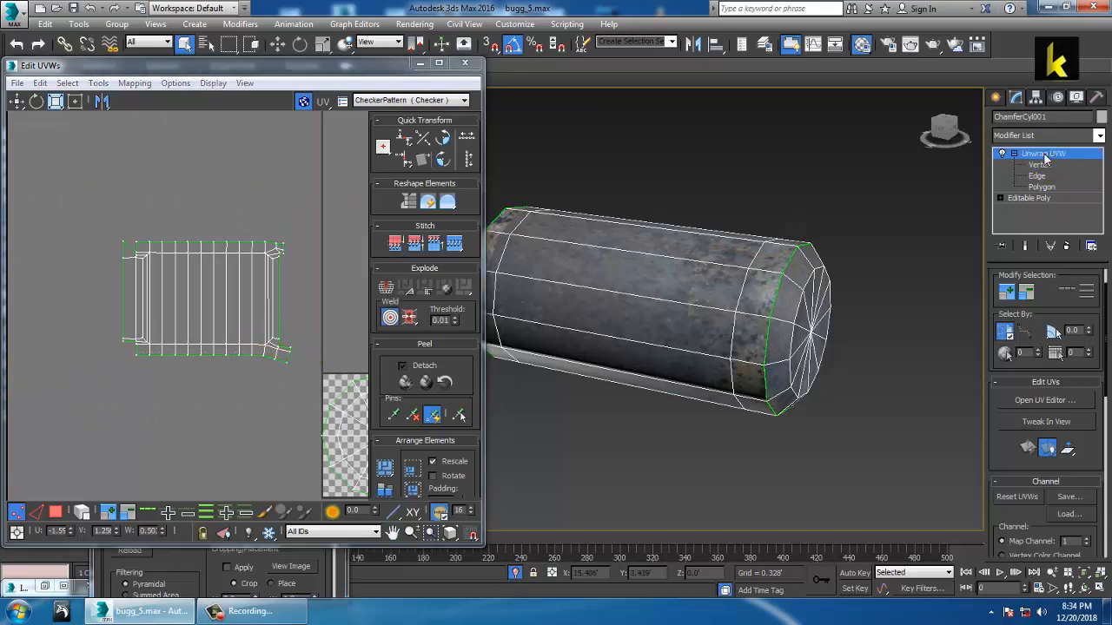
{"action": "left_click", "coordinate": [1047, 166]}
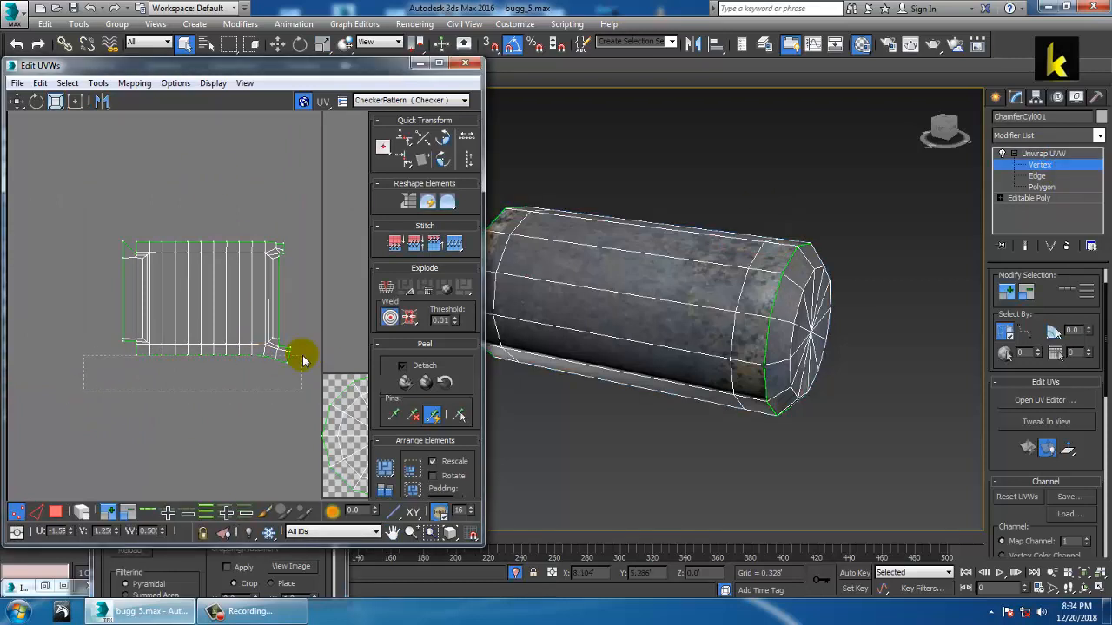
{"action": "scroll", "coordinate": [269, 361], "scroll_direction": "up", "scroll_amount": 2}
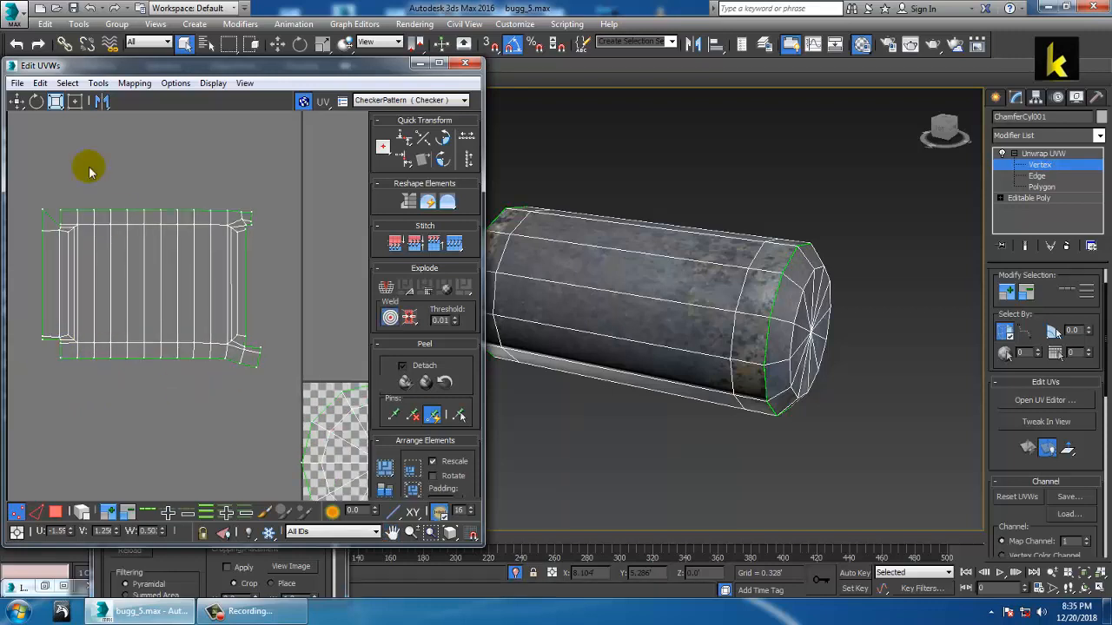
{"action": "left_click", "coordinate": [18, 101]}
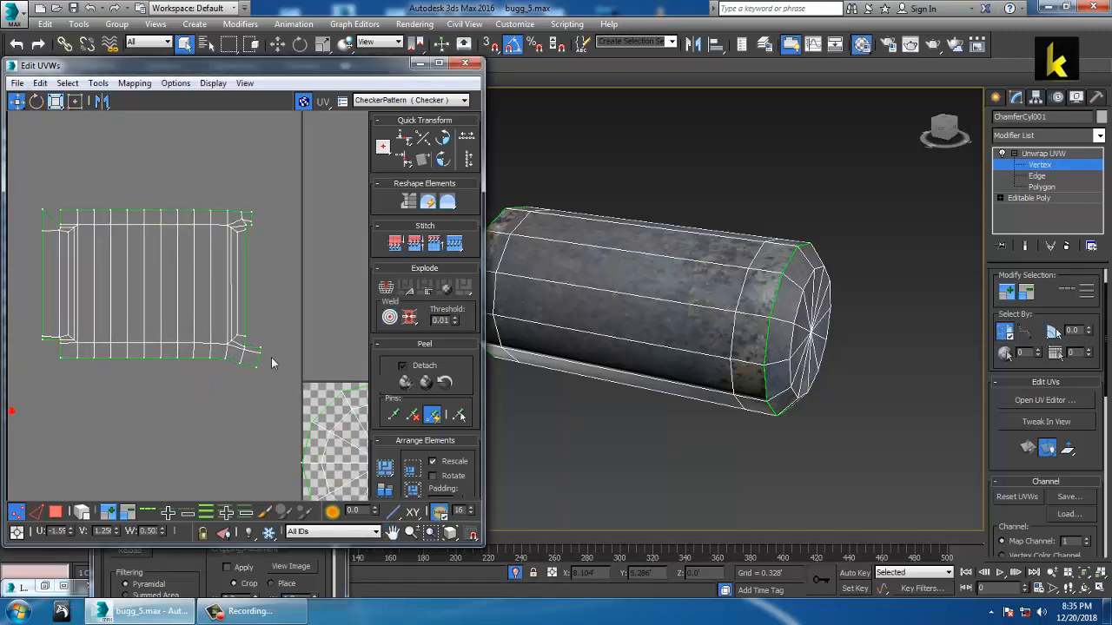
{"action": "left_click", "coordinate": [55, 107]}
{"action": "left_click_drag", "start_coordinate": [55, 106], "coordinate": [58, 140]}
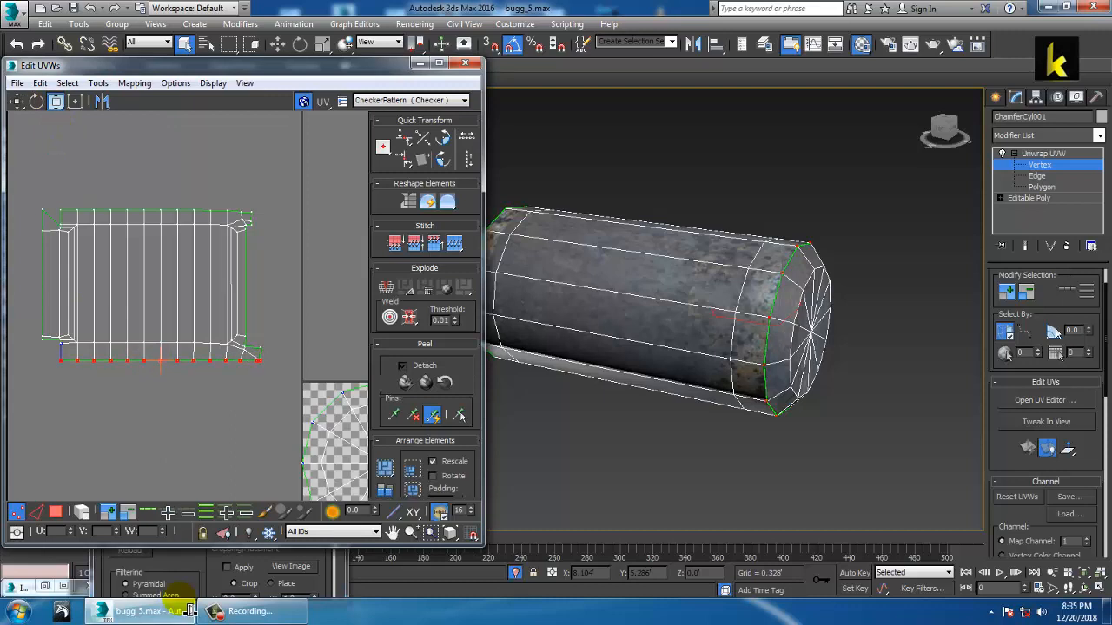
{"action": "mouse_move", "coordinate": [161, 363]}
{"action": "left_mouse_down"}
{"action": "mouse_move", "coordinate": [160, 334]}
{"action": "mouse_move", "coordinate": [242, 341]}
{"action": "mouse_move", "coordinate": [251, 355]}
{"action": "mouse_move", "coordinate": [231, 373]}
{"action": "mouse_move", "coordinate": [168, 365]}
{"action": "mouse_move", "coordinate": [160, 351]}
{"action": "left_mouse_up"}
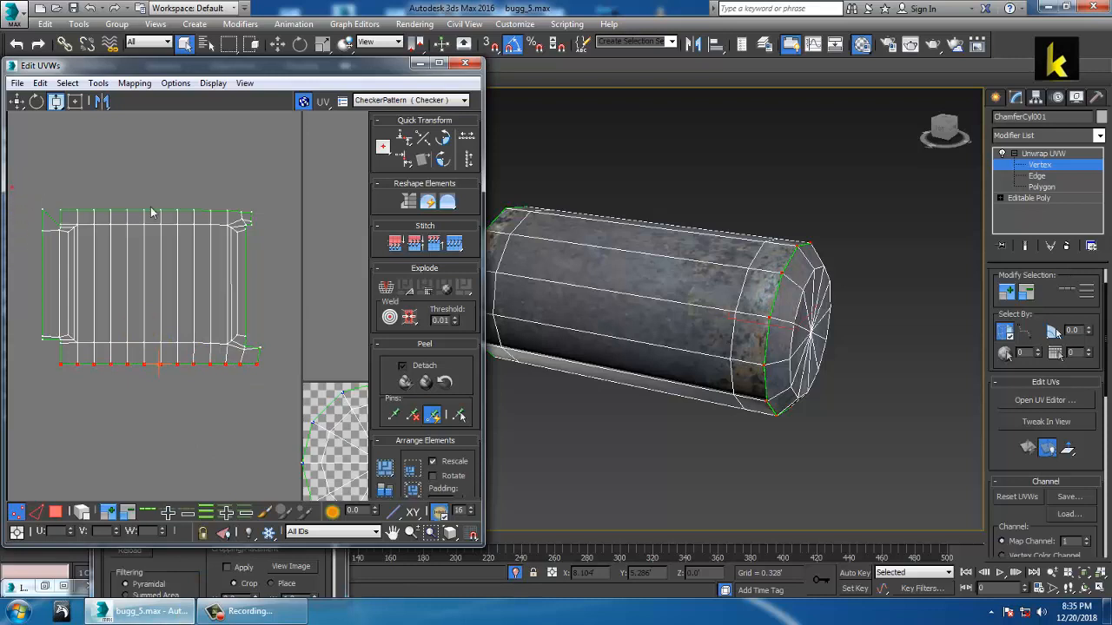
Step: Select and flatten the top vertex row, then switch the stack to Polygon
{"action": "left_click", "coordinate": [283, 217]}
{"action": "left_click_drag", "start_coordinate": [290, 216], "coordinate": [291, 216]}
{"action": "left_click_drag", "start_coordinate": [153, 211], "coordinate": [157, 235]}
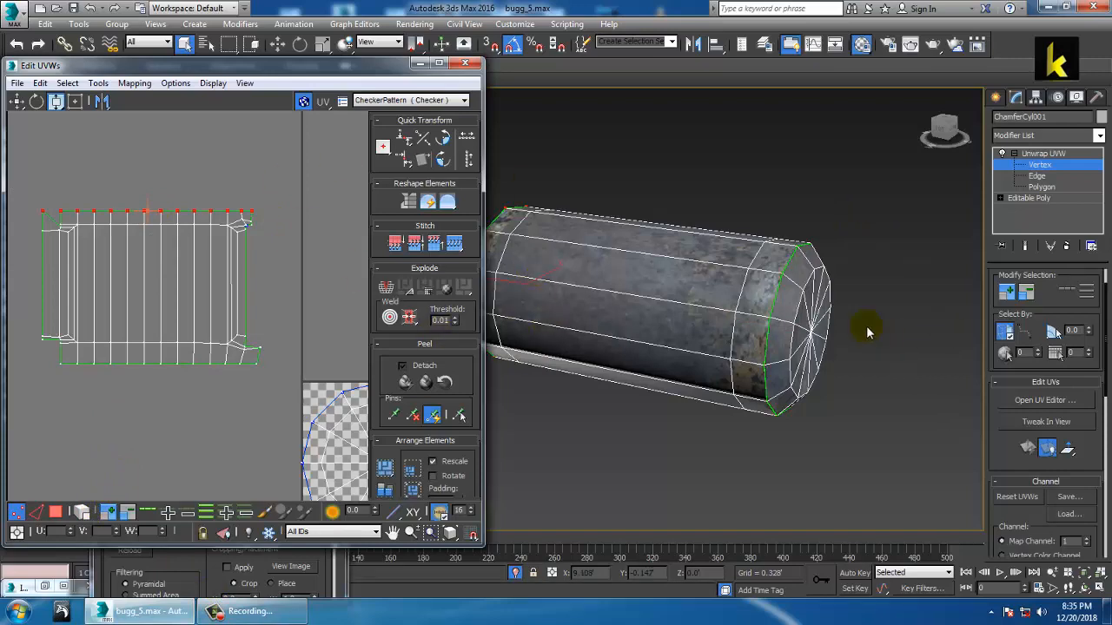
{"action": "left_click", "coordinate": [1041, 186]}
{"action": "middle_click_drag", "start_coordinate": [853, 323], "coordinate": [903, 274], "text": "alt"}
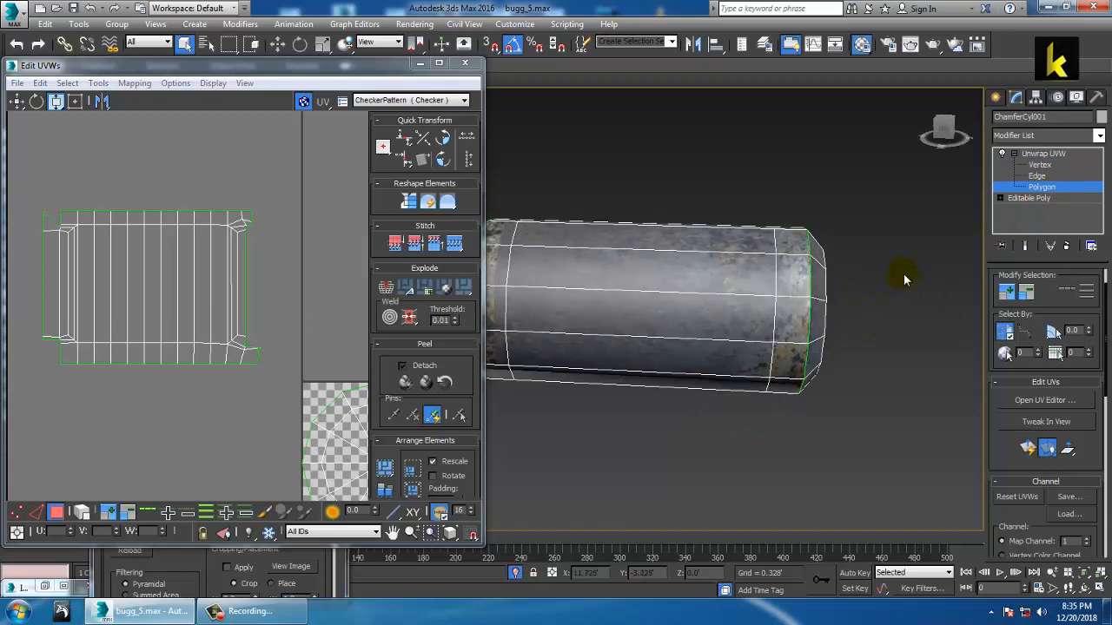
Step: Select all polygons of the tube's first end cap, including its chamfer ring wedges
{"action": "left_click_drag", "start_coordinate": [889, 210], "coordinate": [829, 395]}
{"action": "left_click_drag", "start_coordinate": [814, 434], "coordinate": [812, 430]}
{"action": "middle_click_drag", "start_coordinate": [812, 430], "coordinate": [675, 298], "text": "alt"}
{"action": "left_click", "coordinate": [711, 230], "text": "ctrl"}
{"action": "left_click", "coordinate": [754, 261], "text": "ctrl"}
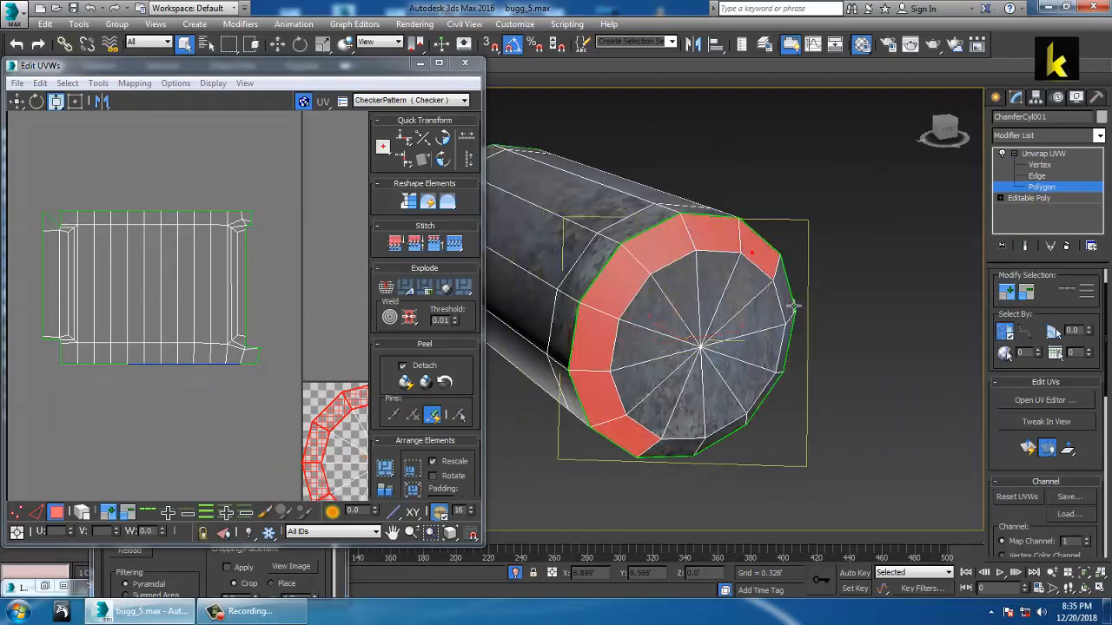
{"action": "left_click", "coordinate": [787, 304], "text": "ctrl"}
{"action": "left_click", "coordinate": [789, 361], "text": "ctrl"}
{"action": "left_click", "coordinate": [740, 439], "text": "ctrl"}
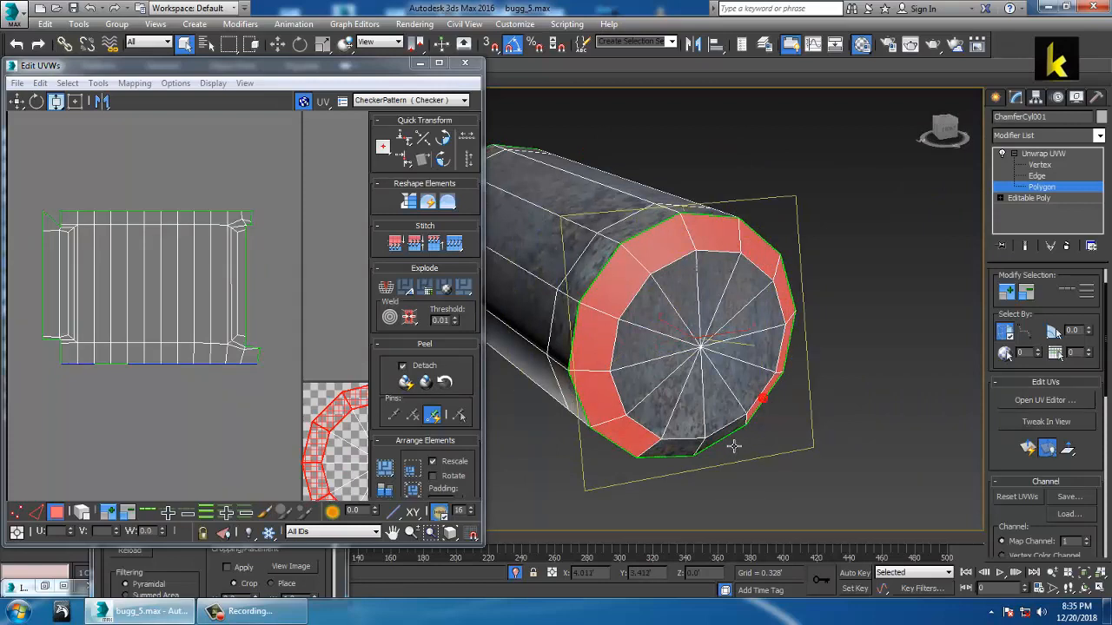
{"action": "left_click", "coordinate": [702, 452], "text": "ctrl"}
{"action": "left_click", "coordinate": [688, 406], "text": "ctrl"}
{"action": "left_click", "coordinate": [721, 404], "text": "ctrl"}
{"action": "left_click", "coordinate": [743, 382], "text": "ctrl"}
{"action": "left_click", "coordinate": [756, 350], "text": "ctrl"}
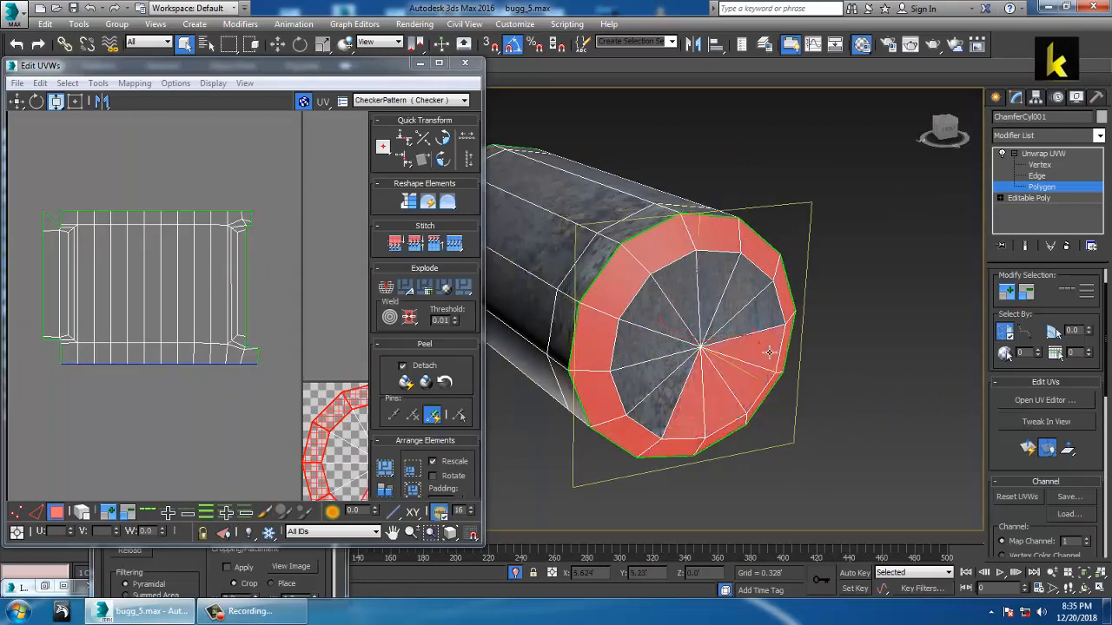
{"action": "left_click", "coordinate": [754, 317], "text": "ctrl"}
{"action": "left_click", "coordinate": [736, 294], "text": "ctrl"}
{"action": "left_click", "coordinate": [712, 286], "text": "ctrl"}
{"action": "left_click", "coordinate": [683, 291], "text": "ctrl"}
{"action": "left_click", "coordinate": [676, 309], "text": "ctrl"}
{"action": "left_click", "coordinate": [649, 349], "text": "ctrl"}
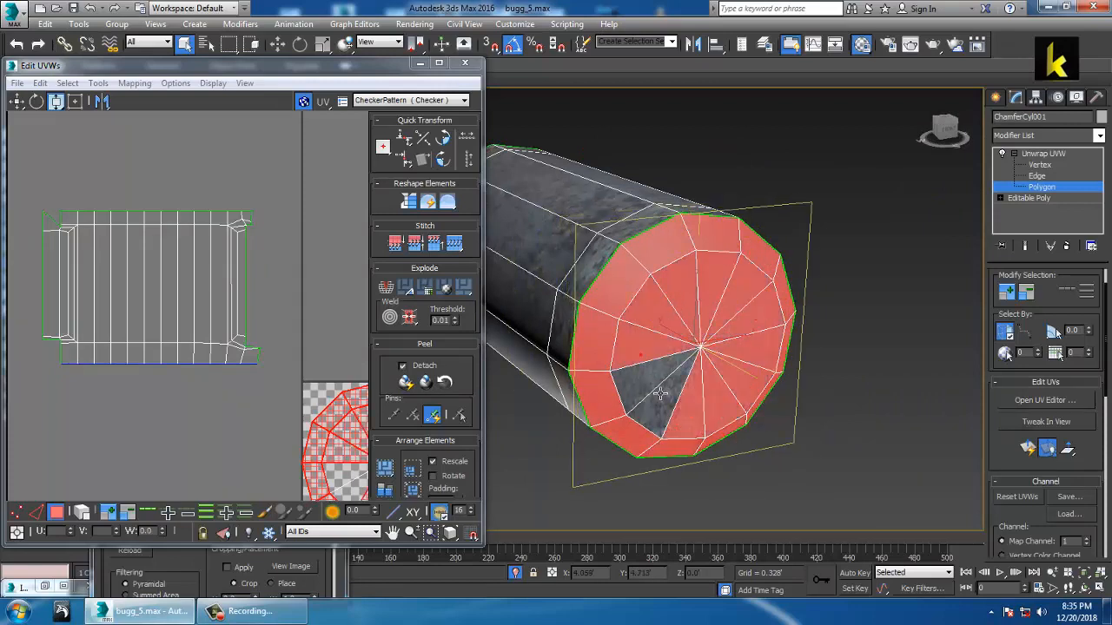
{"action": "left_click", "coordinate": [670, 401], "text": "ctrl"}
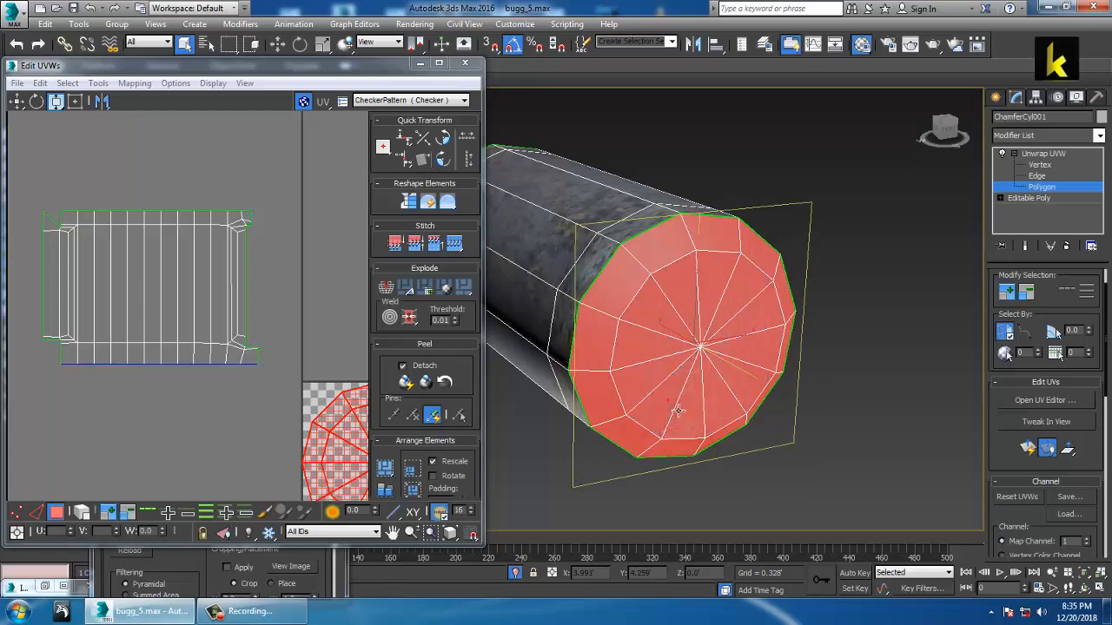
Step: Quick Planar Map the first cap and move its UV circle to the upper left
{"action": "left_click", "coordinate": [1030, 451]}
{"action": "middle_click_drag", "start_coordinate": [297, 387], "coordinate": [198, 280]}
{"action": "scroll", "coordinate": [199, 296], "scroll_direction": "down", "scroll_amount": 3}
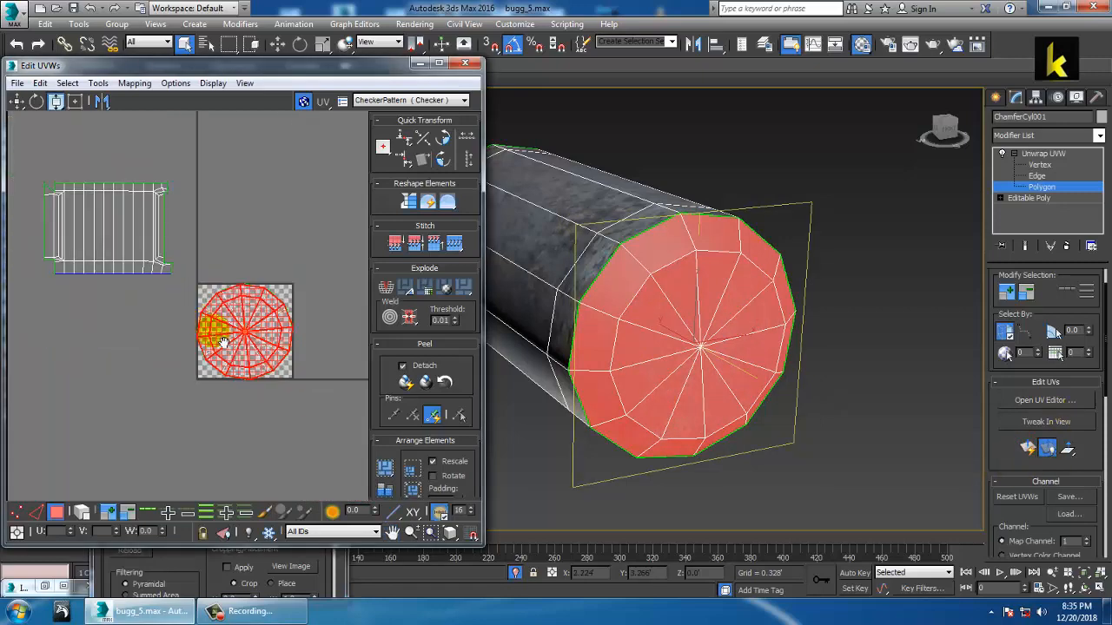
{"action": "middle_click_drag", "start_coordinate": [211, 330], "coordinate": [232, 380]}
{"action": "left_click", "coordinate": [16, 101]}
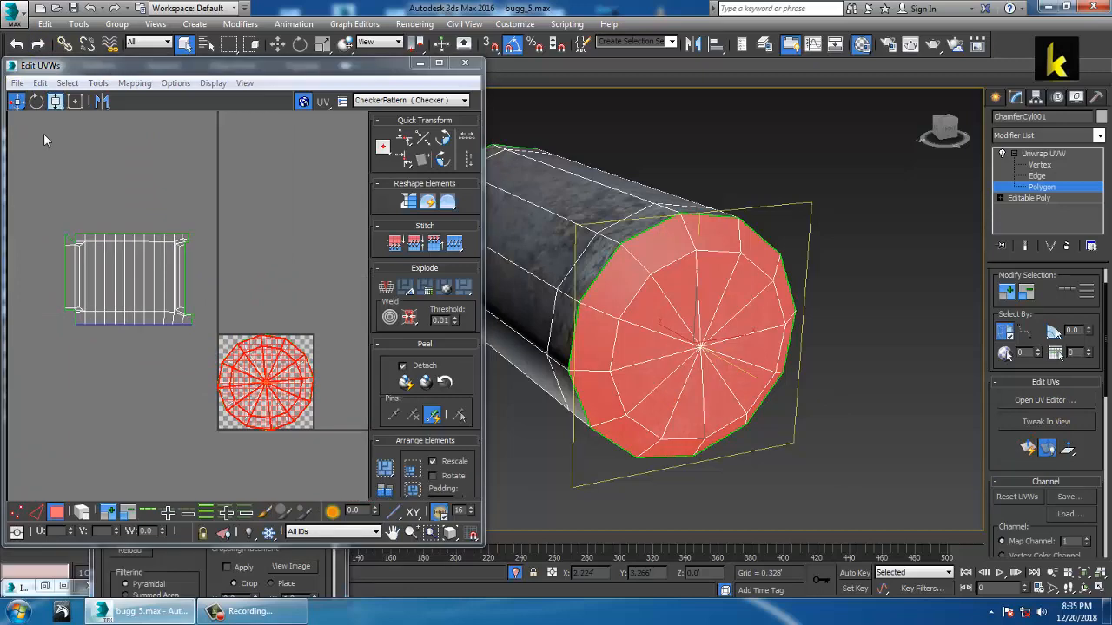
{"action": "left_click_drag", "start_coordinate": [279, 398], "coordinate": [146, 189]}
{"action": "middle_click_drag", "start_coordinate": [266, 270], "coordinate": [283, 234]}
Step: Select the polygons of the cylinder's other end cap and its chamfer ring
{"action": "middle_click_drag", "start_coordinate": [296, 283], "coordinate": [286, 280]}
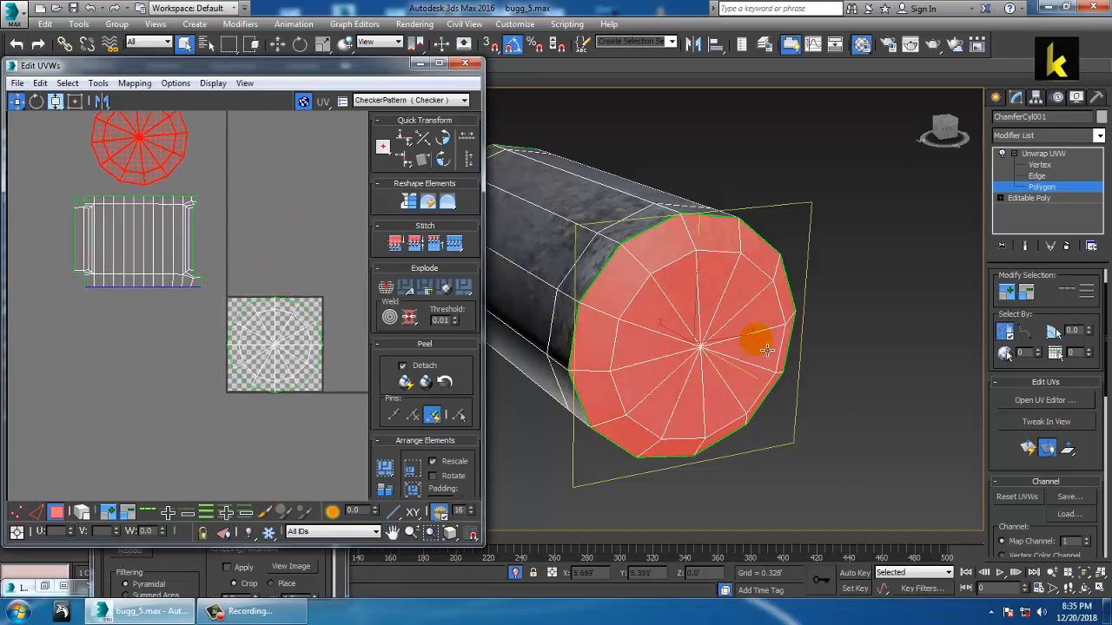
{"action": "scroll", "coordinate": [809, 343], "scroll_direction": "down", "scroll_amount": 5}
{"action": "middle_click_drag", "start_coordinate": [757, 341], "coordinate": [694, 325]}
{"action": "scroll", "coordinate": [652, 337], "scroll_direction": "up", "scroll_amount": 4}
{"action": "scroll", "coordinate": [678, 334], "scroll_direction": "up", "scroll_amount": 3}
{"action": "middle_click_drag", "start_coordinate": [717, 366], "coordinate": [686, 304]}
{"action": "scroll", "coordinate": [738, 317], "scroll_direction": "down", "scroll_amount": 5}
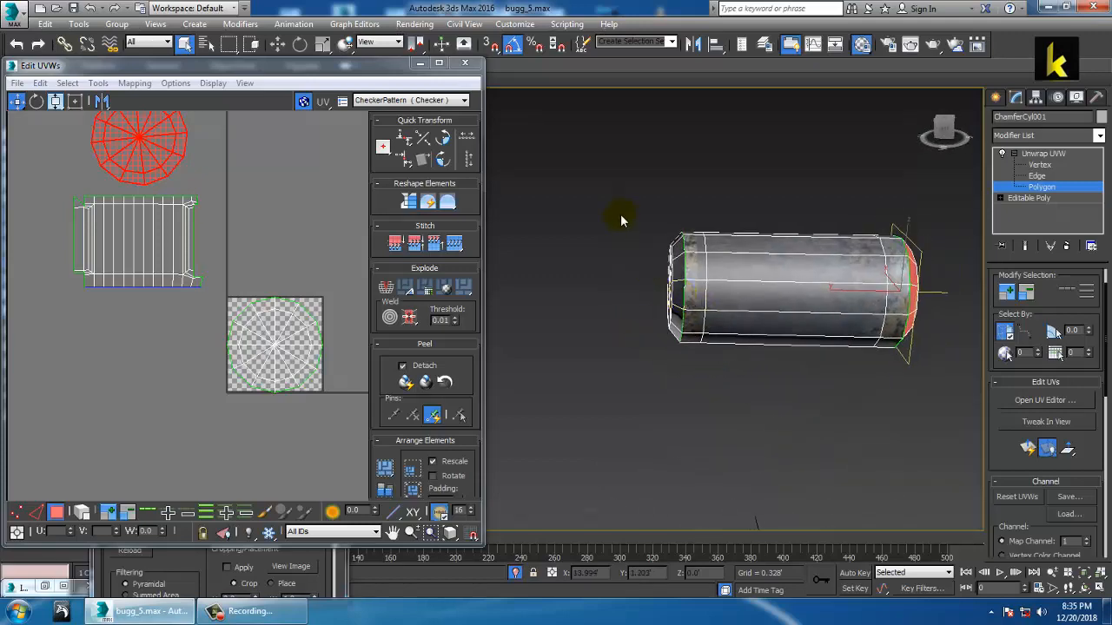
{"action": "left_click_drag", "start_coordinate": [677, 375], "coordinate": [679, 379]}
{"action": "middle_click_drag", "start_coordinate": [747, 270], "coordinate": [898, 275], "text": "alt"}
{"action": "scroll", "coordinate": [654, 273], "scroll_direction": "up", "scroll_amount": 2}
{"action": "left_click", "coordinate": [653, 259], "text": "ctrl"}
{"action": "left_click", "coordinate": [636, 288], "text": "ctrl"}
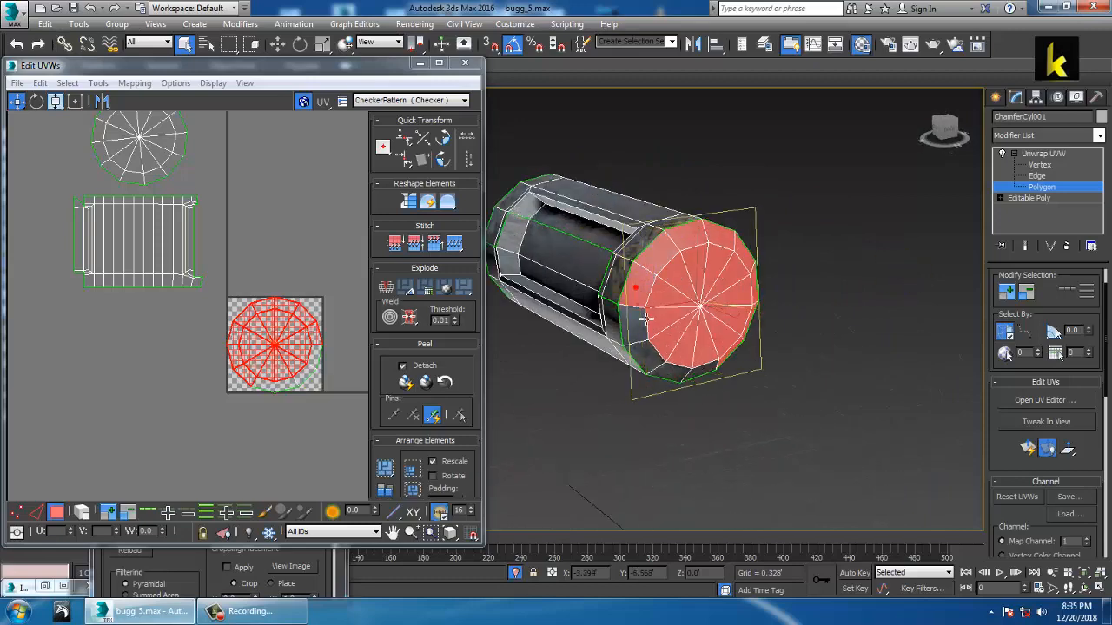
{"action": "left_click", "coordinate": [637, 322], "text": "ctrl"}
{"action": "left_click", "coordinate": [649, 354], "text": "ctrl"}
{"action": "left_click", "coordinate": [672, 372], "text": "ctrl"}
{"action": "left_click", "coordinate": [707, 379], "text": "ctrl"}
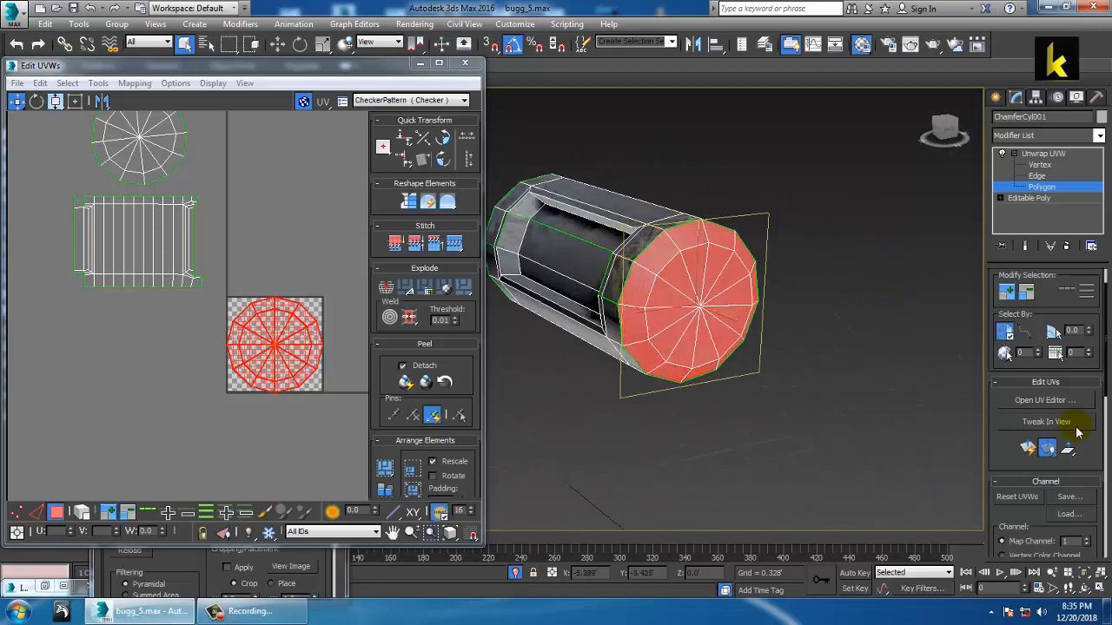
Step: Quick Planar Map the second cap and move its circle left off the tile
{"action": "left_click", "coordinate": [1030, 449]}
{"action": "left_click_drag", "start_coordinate": [285, 354], "coordinate": [147, 355]}
{"action": "scroll", "coordinate": [197, 302], "scroll_direction": "down", "scroll_amount": 3}
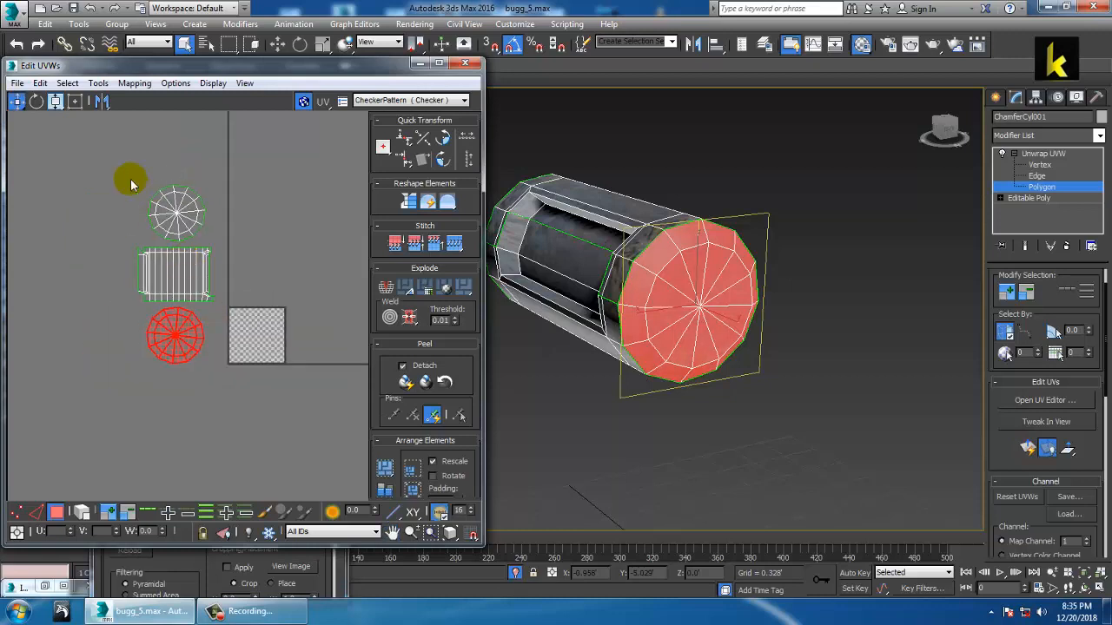
Step: Shrink all three UV islands with Freeform Scale and place them on the checker tile's left edge
{"action": "left_click_drag", "start_coordinate": [328, 522], "coordinate": [328, 521]}
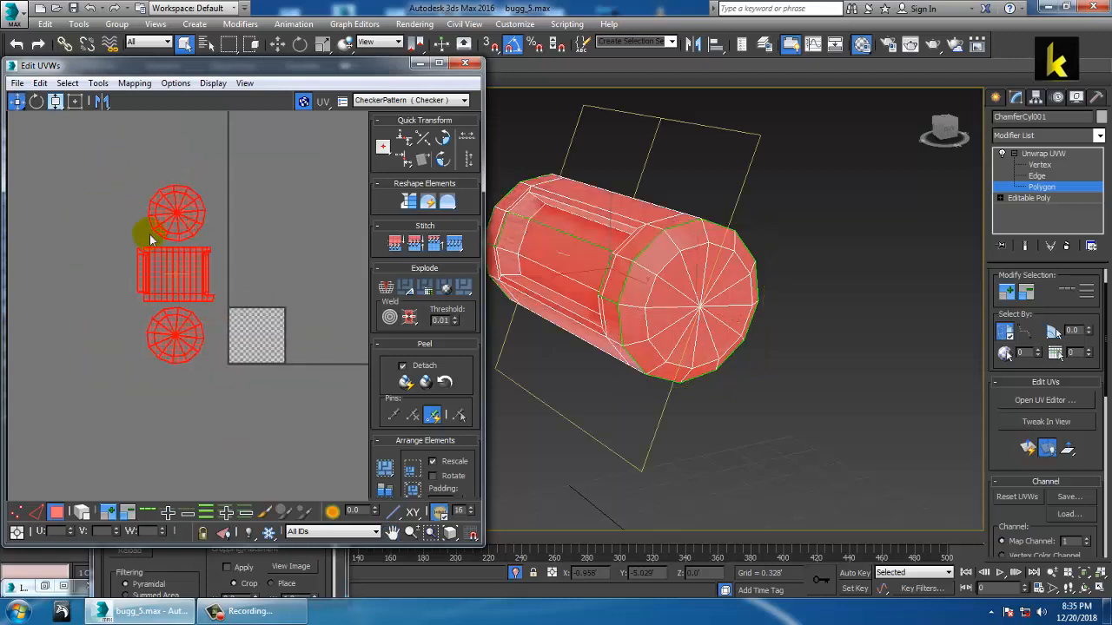
{"action": "left_click", "coordinate": [56, 103]}
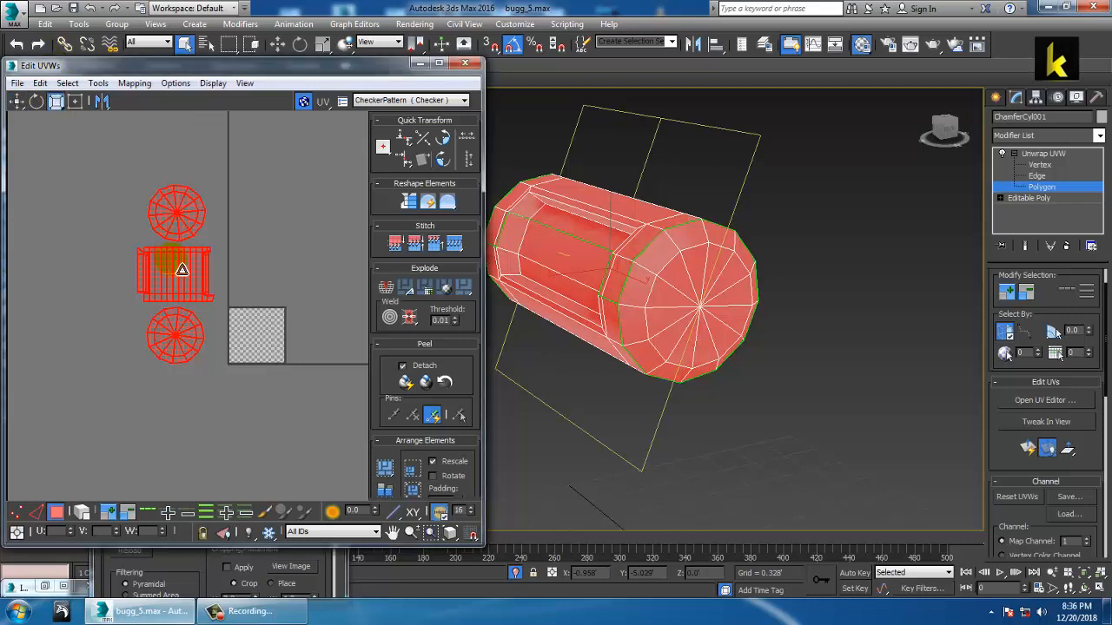
{"action": "left_click_drag", "start_coordinate": [169, 255], "coordinate": [222, 363]}
{"action": "left_click", "coordinate": [17, 102]}
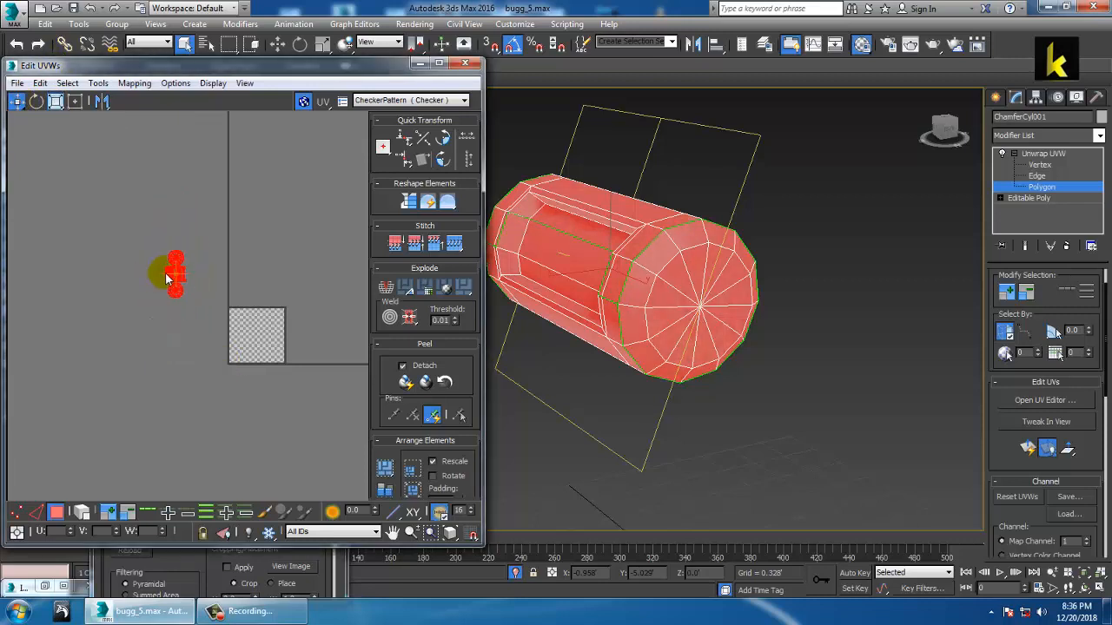
{"action": "left_click_drag", "start_coordinate": [178, 277], "coordinate": [261, 342]}
{"action": "scroll", "coordinate": [260, 341], "scroll_direction": "up", "scroll_amount": 10}
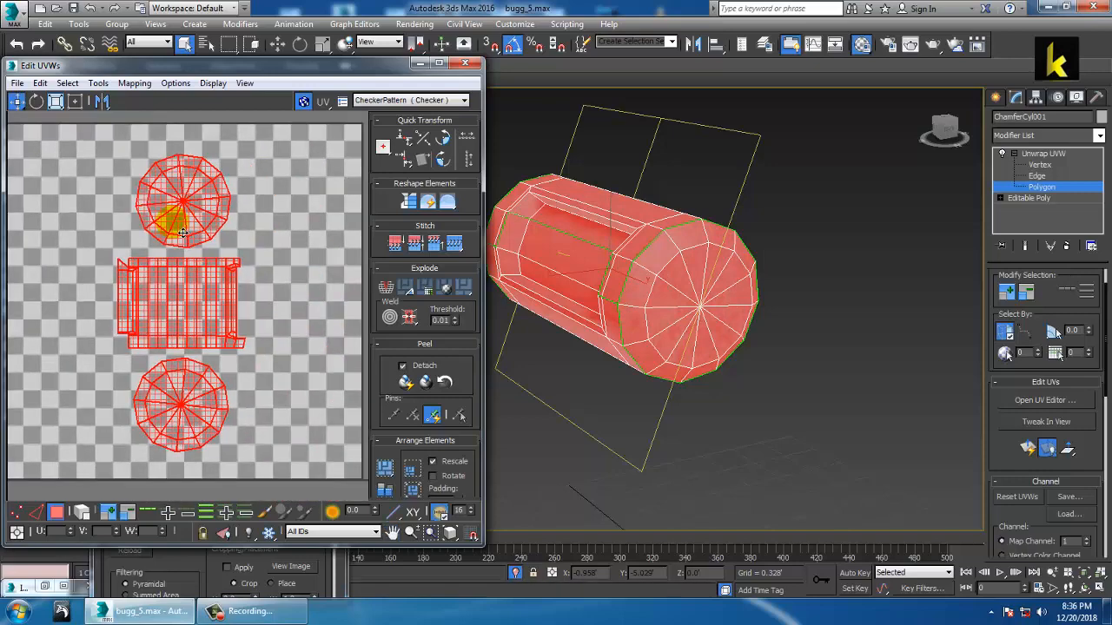
Step: Render the UV layout with Render UVW Template as a 1024×1024 template image
{"action": "left_click", "coordinate": [98, 82]}
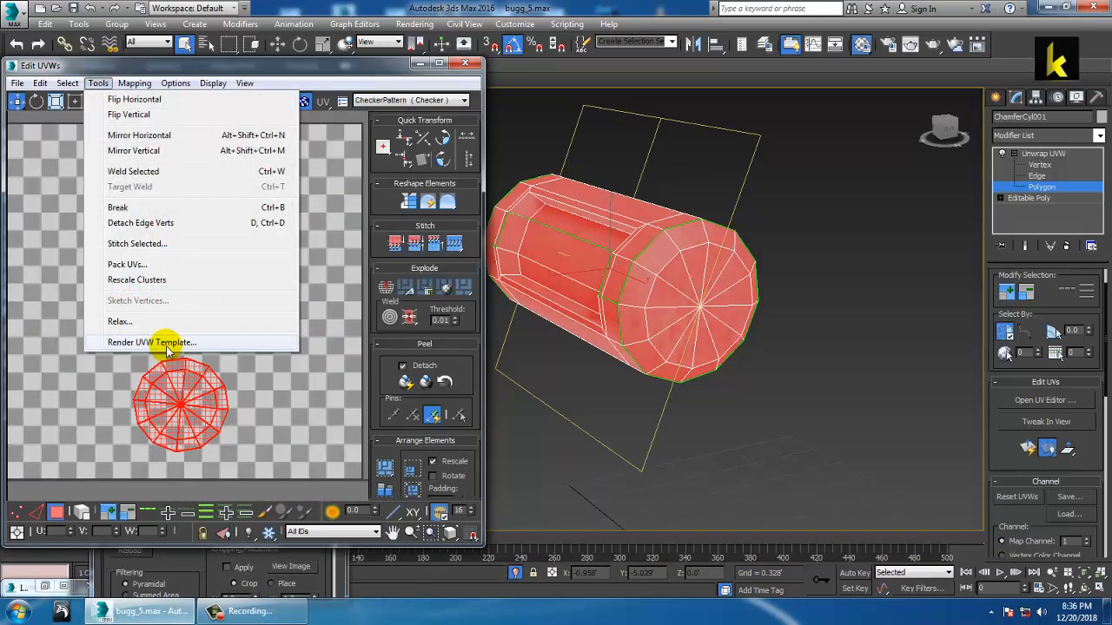
{"action": "left_click", "coordinate": [152, 409]}
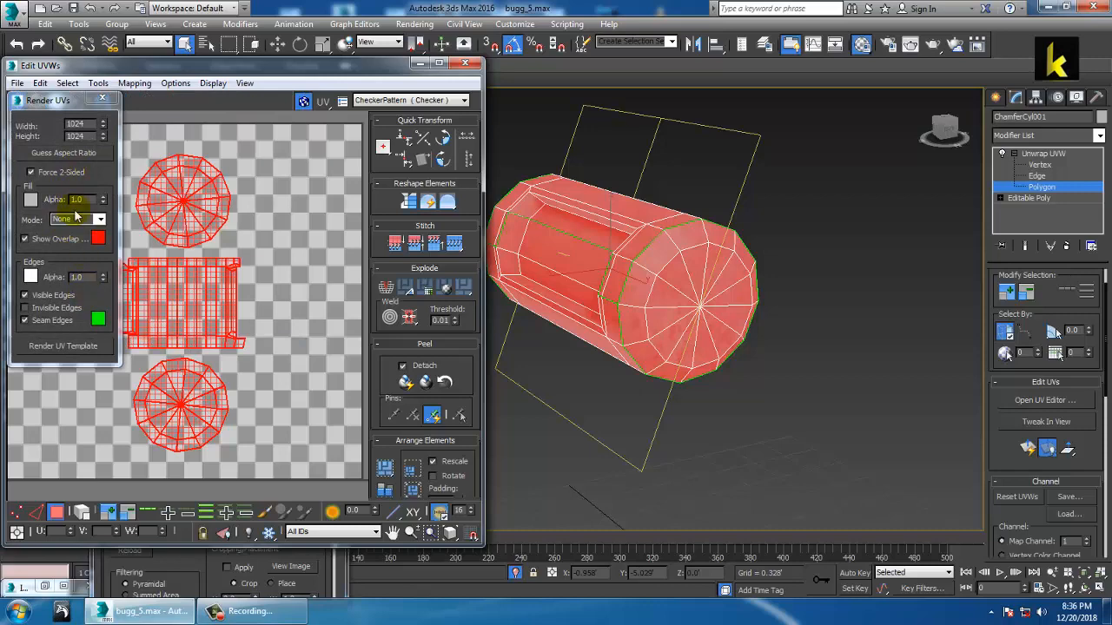
{"action": "left_click", "coordinate": [63, 346]}
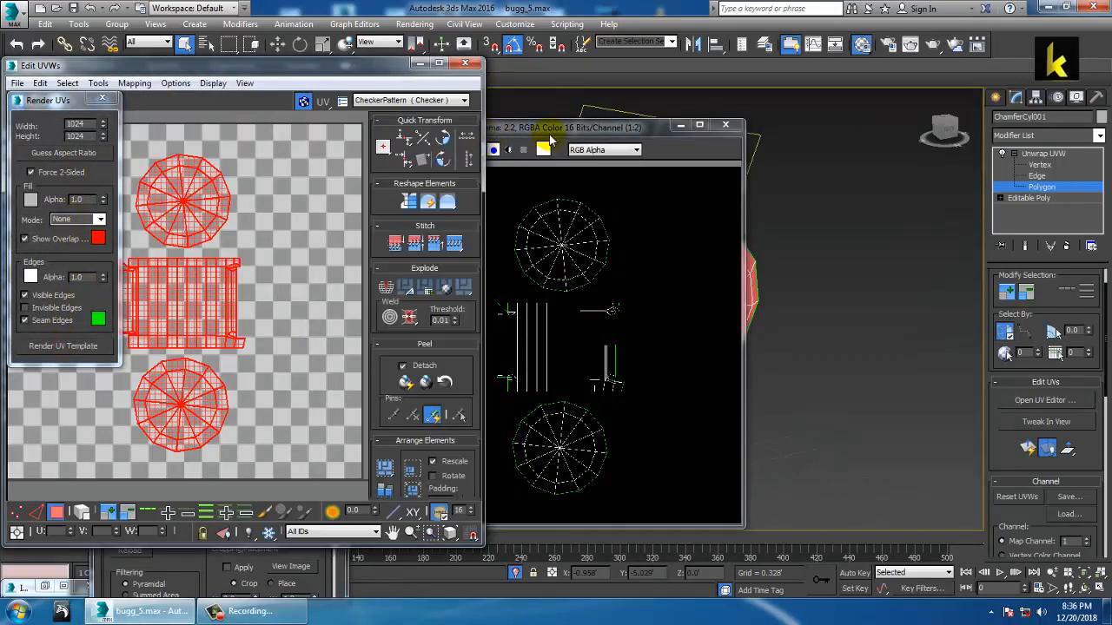
Step: Save the rendered UV template as JPEG 'tank' in the buggie uv folder
{"action": "left_click", "coordinate": [385, 150]}
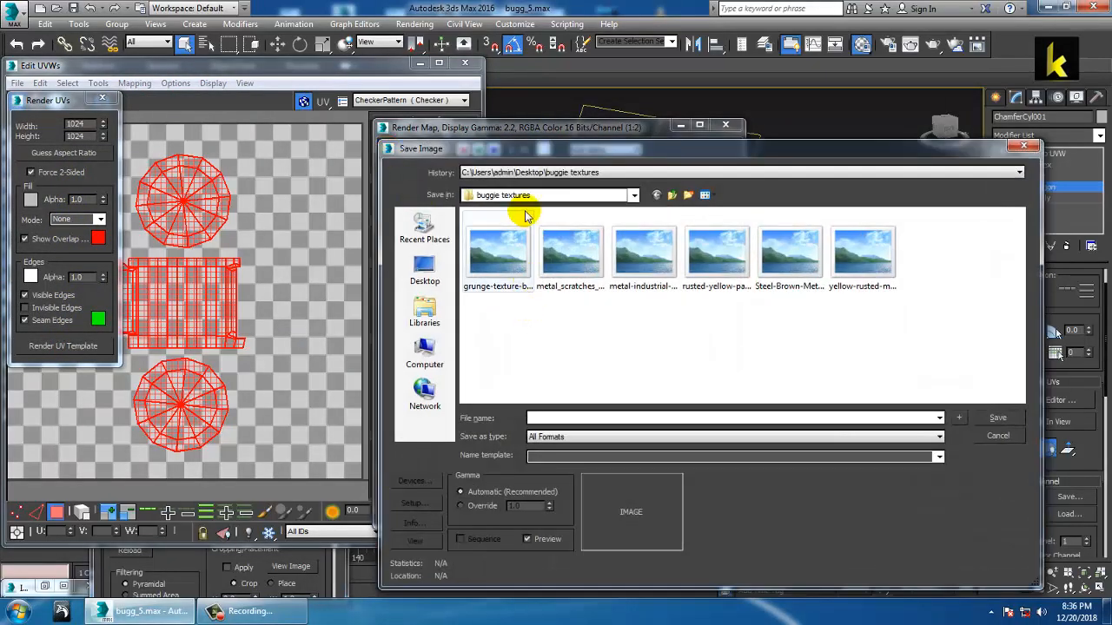
{"action": "left_click", "coordinate": [673, 197]}
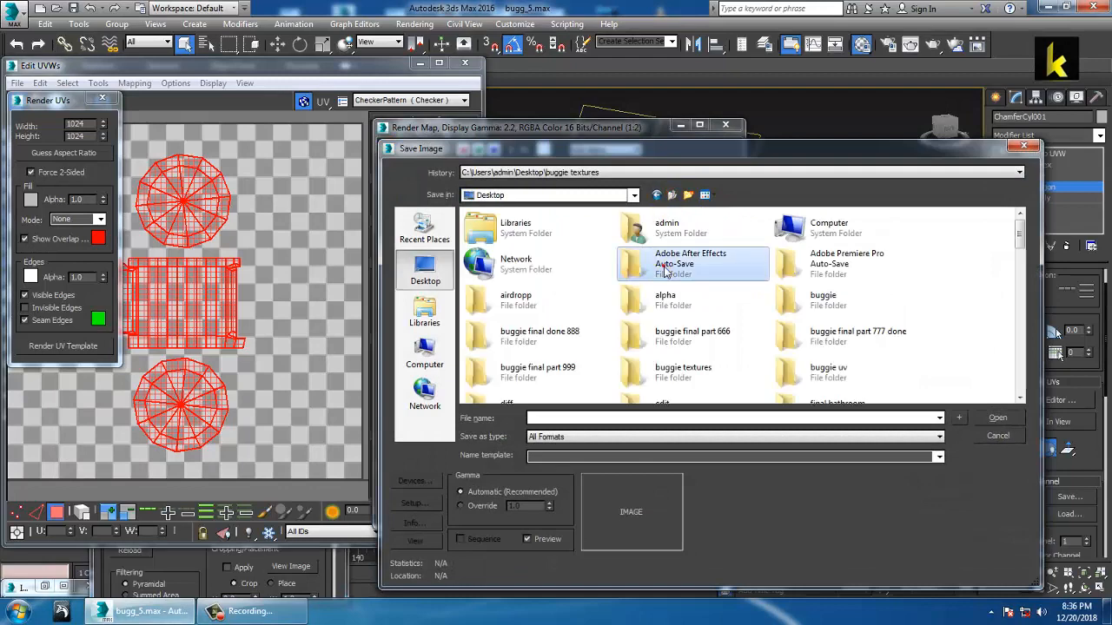
{"action": "left_click", "coordinate": [817, 302]}
{"action": "left_click", "coordinate": [605, 341]}
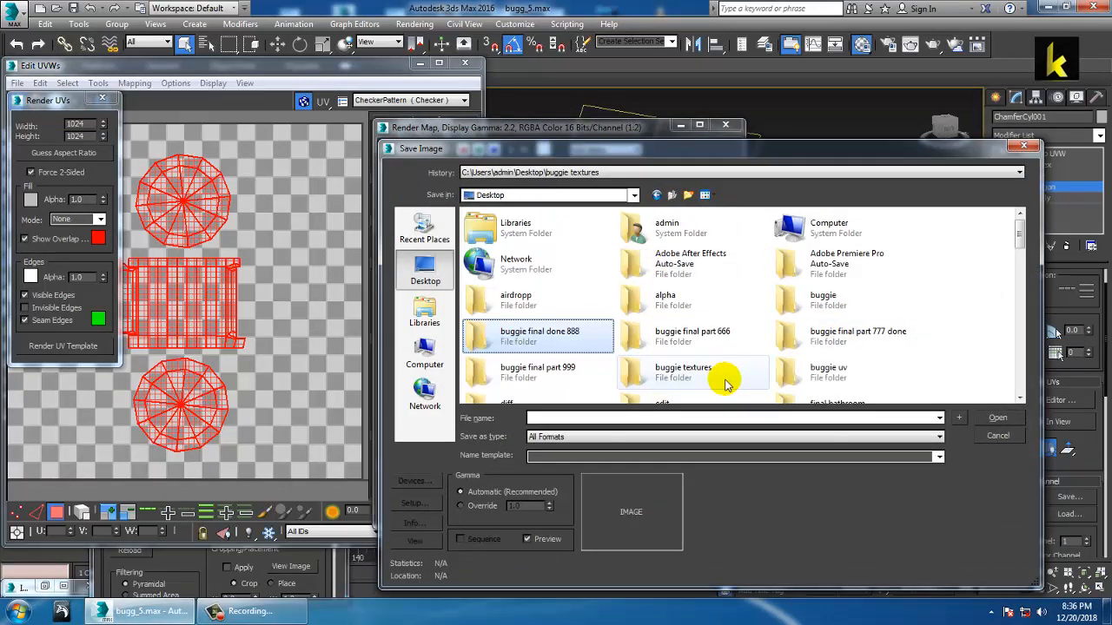
{"action": "double_click", "coordinate": [826, 382]}
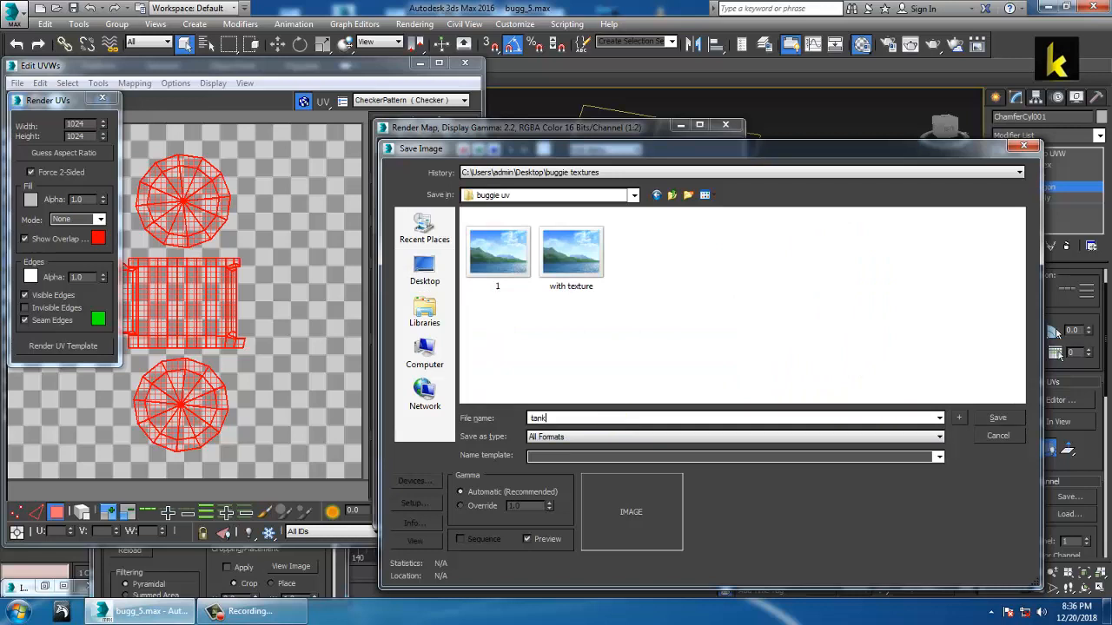
{"action": "key", "text": "Tab"}
{"action": "left_click", "coordinate": [997, 417]}
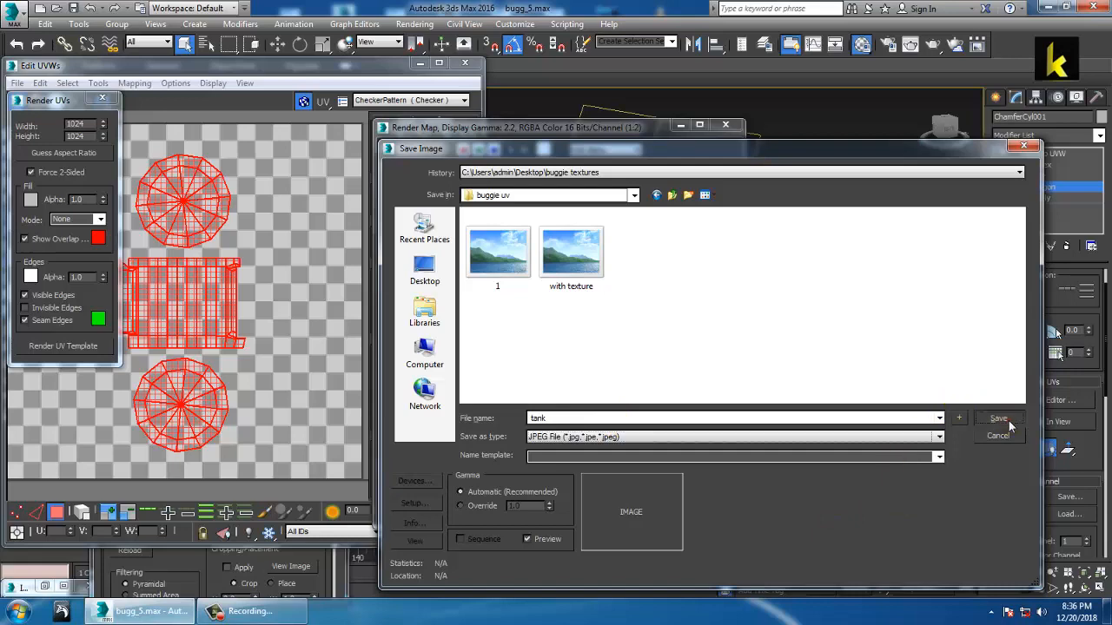
{"action": "left_click", "coordinate": [682, 449]}
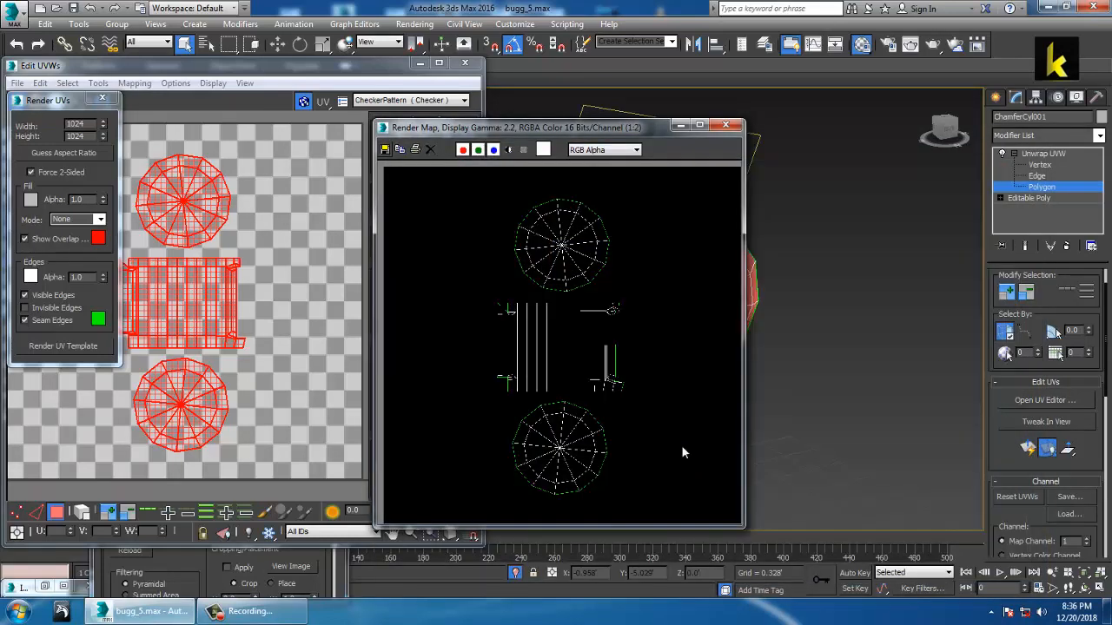
Step: Launch Adobe Photoshop CC 2015 from the Start menu and show the desktop
{"action": "left_click", "coordinate": [18, 612]}
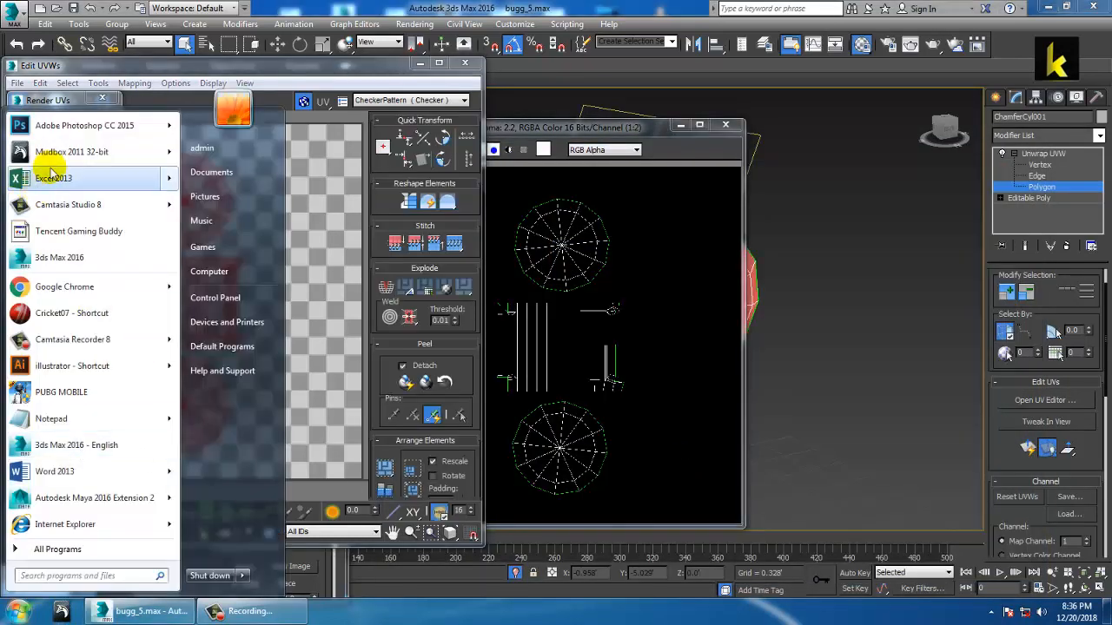
{"action": "left_click", "coordinate": [69, 128]}
{"action": "key", "text": "super+d"}
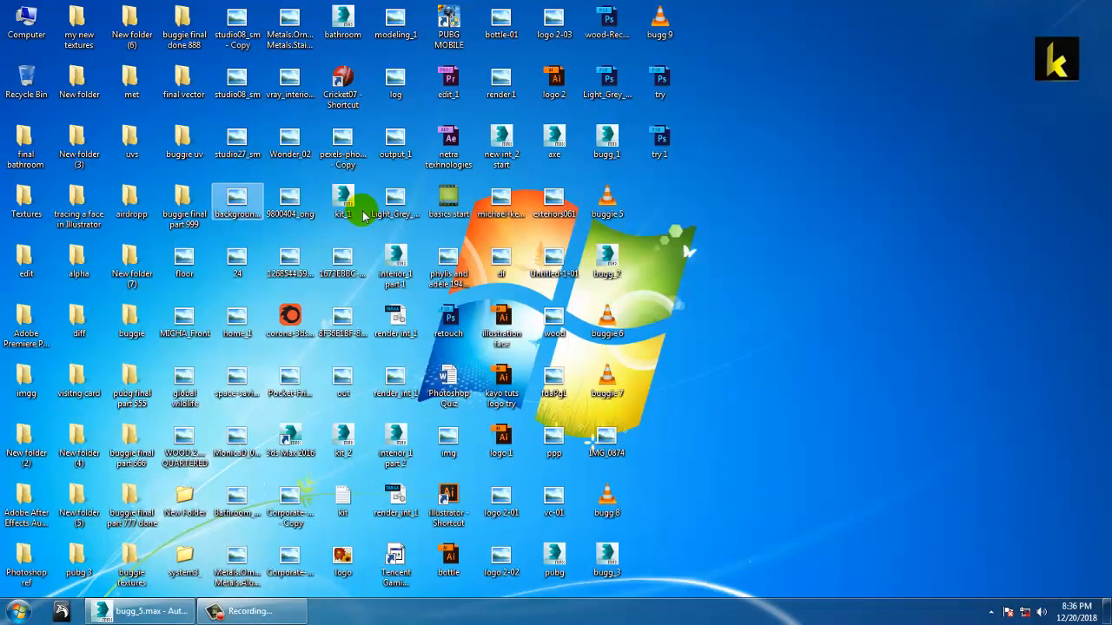
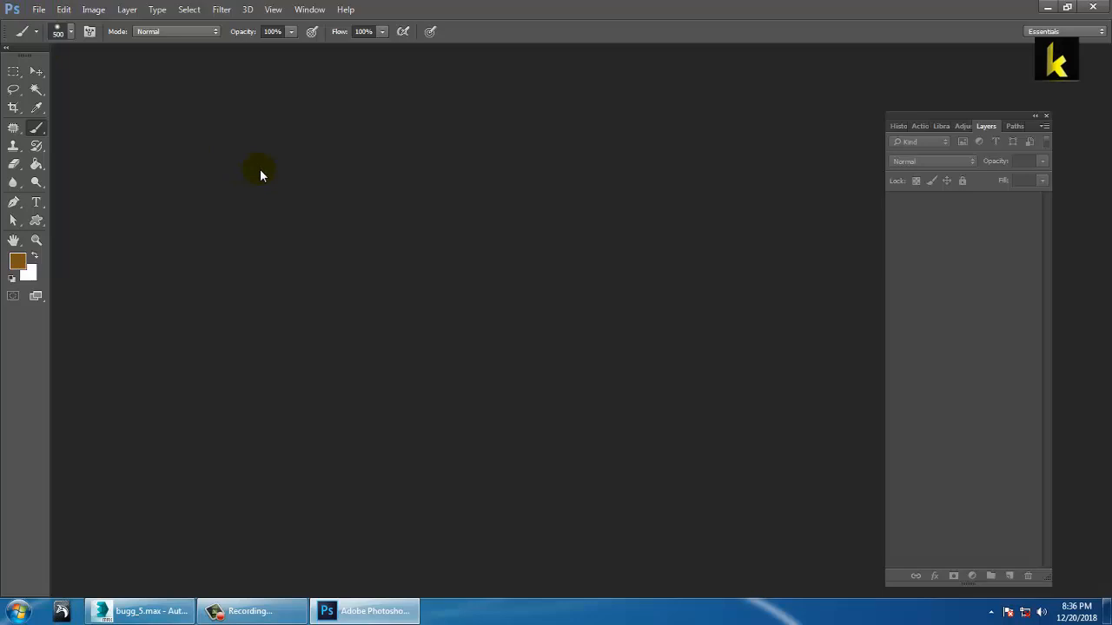
Step: Open tank.jpg from the Desktop's buggie uv folder in Photoshop
{"action": "left_click", "coordinate": [38, 9]}
{"action": "left_click", "coordinate": [31, 44]}
{"action": "left_click", "coordinate": [30, 9]}
{"action": "left_click", "coordinate": [69, 37]}
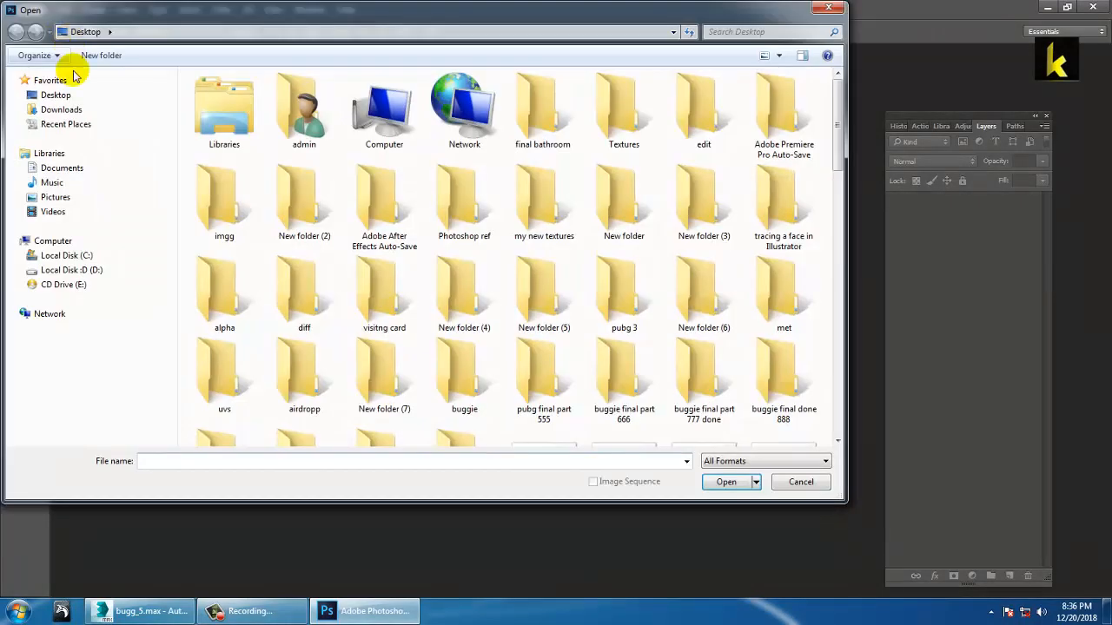
{"action": "left_click", "coordinate": [61, 94]}
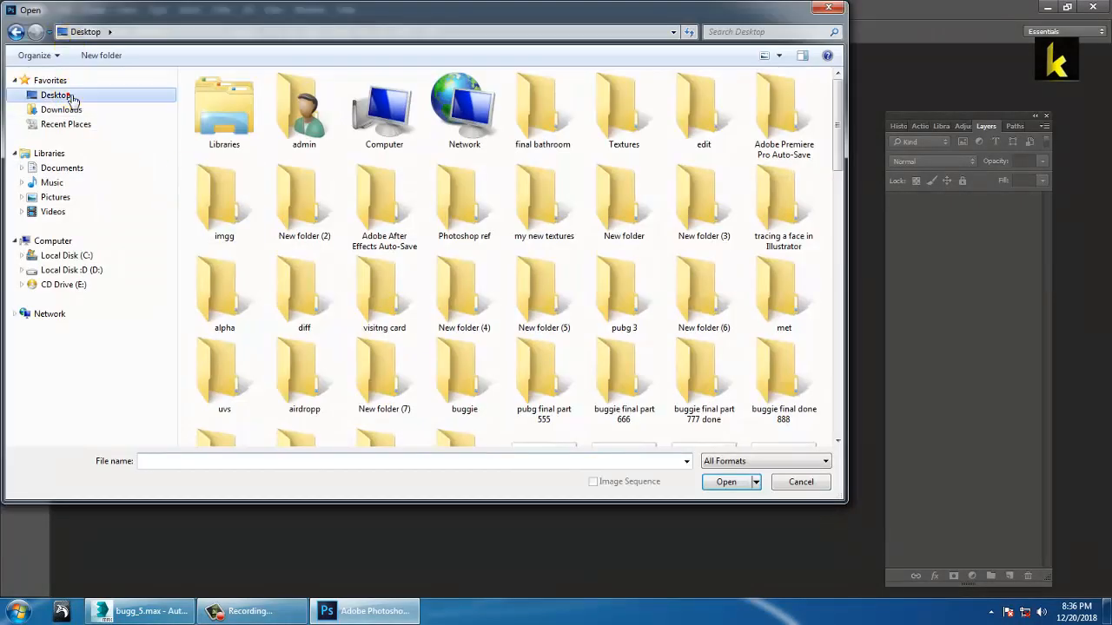
{"action": "left_click", "coordinate": [375, 207]}
{"action": "key", "text": "b"}
{"action": "key", "text": "b"}
{"action": "key", "text": "b"}
{"action": "key", "text": "b"}
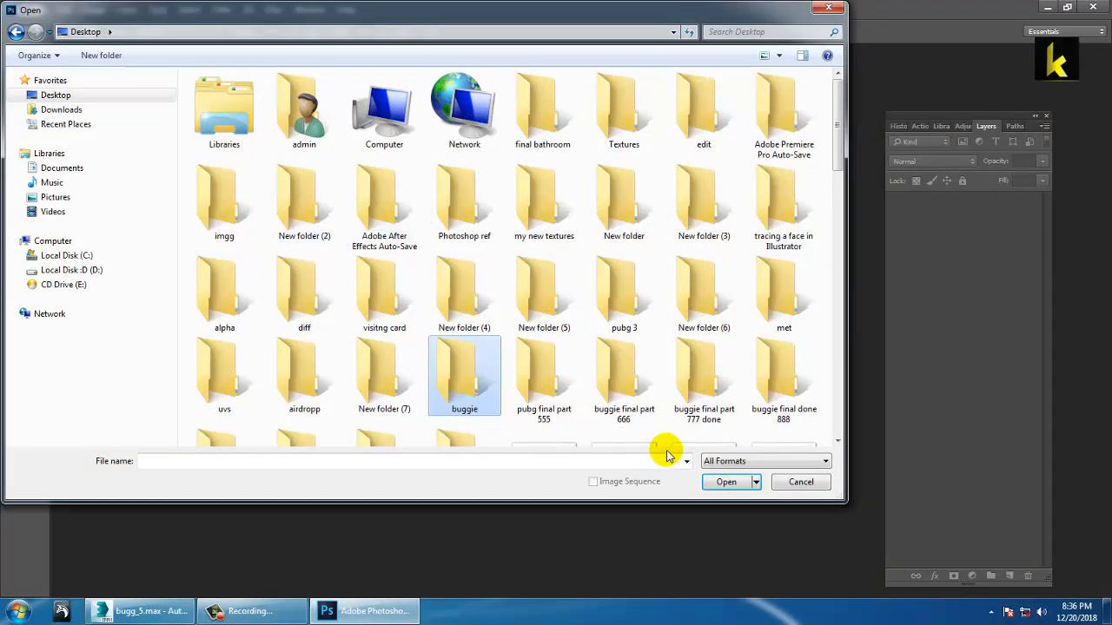
{"action": "key", "text": "b"}
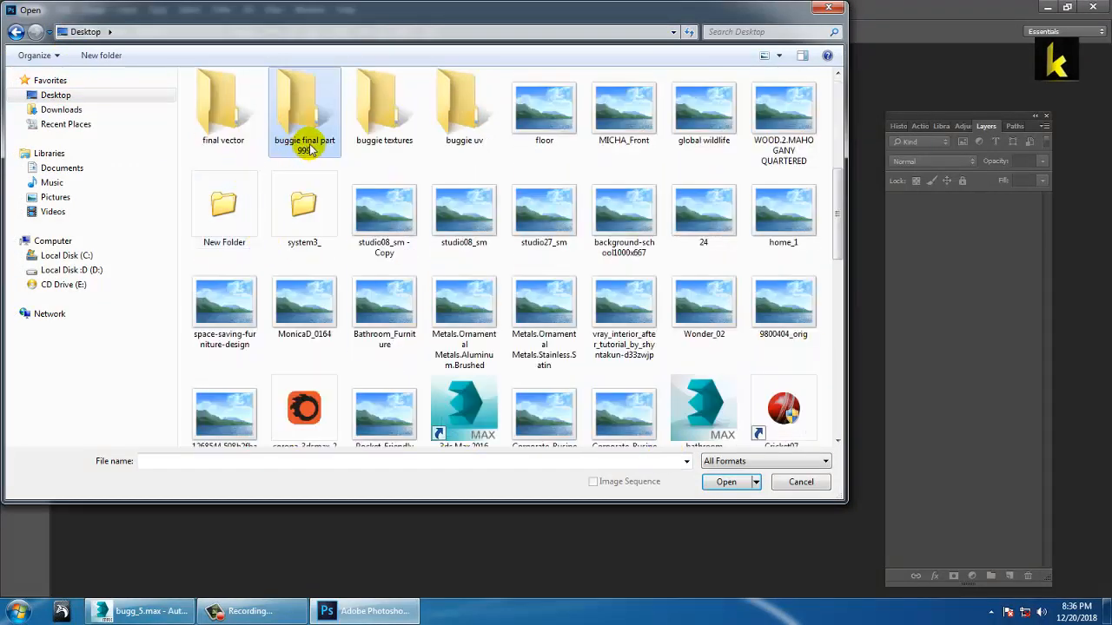
{"action": "double_click", "coordinate": [456, 107]}
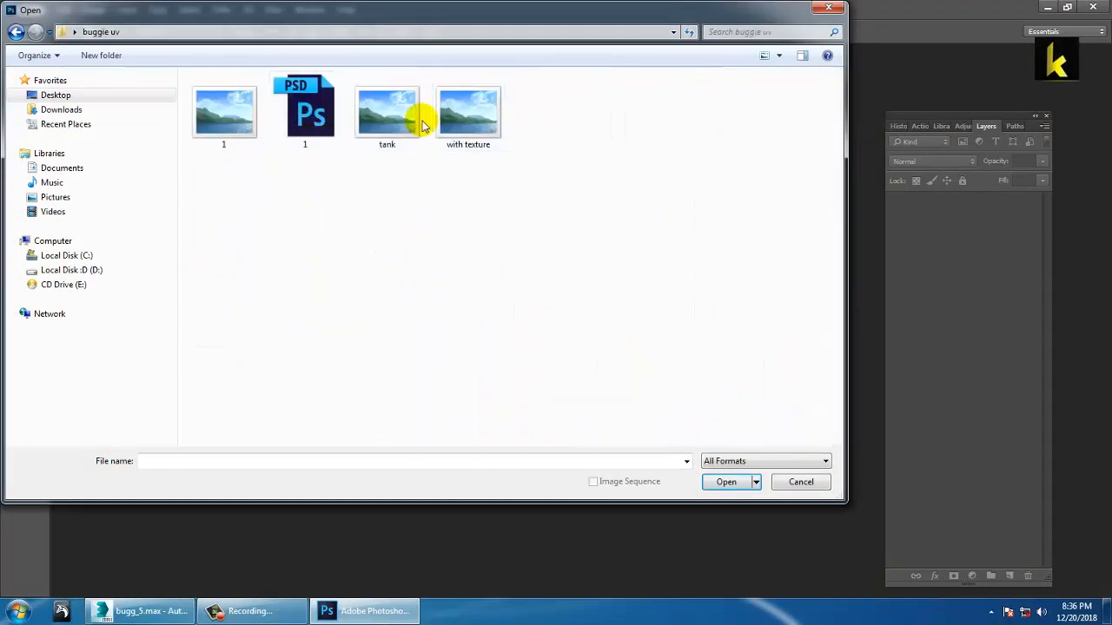
{"action": "double_click", "coordinate": [391, 115]}
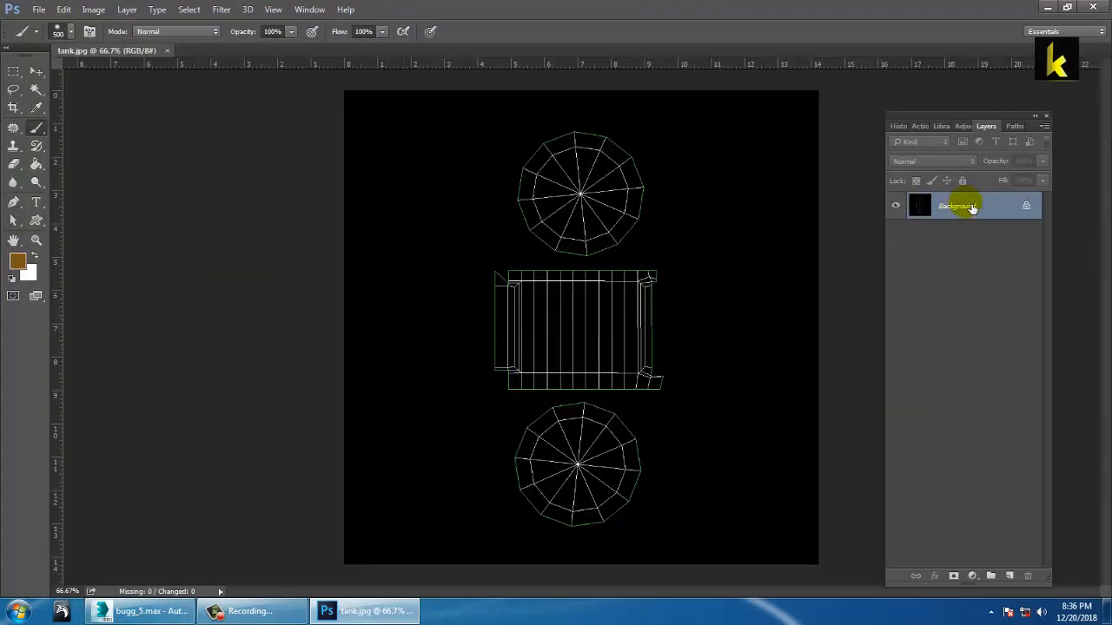
Step: Unlock the background as Layer 0 and add a new layer filled with brown
{"action": "double_click", "coordinate": [956, 206]}
{"action": "left_click", "coordinate": [676, 193]}
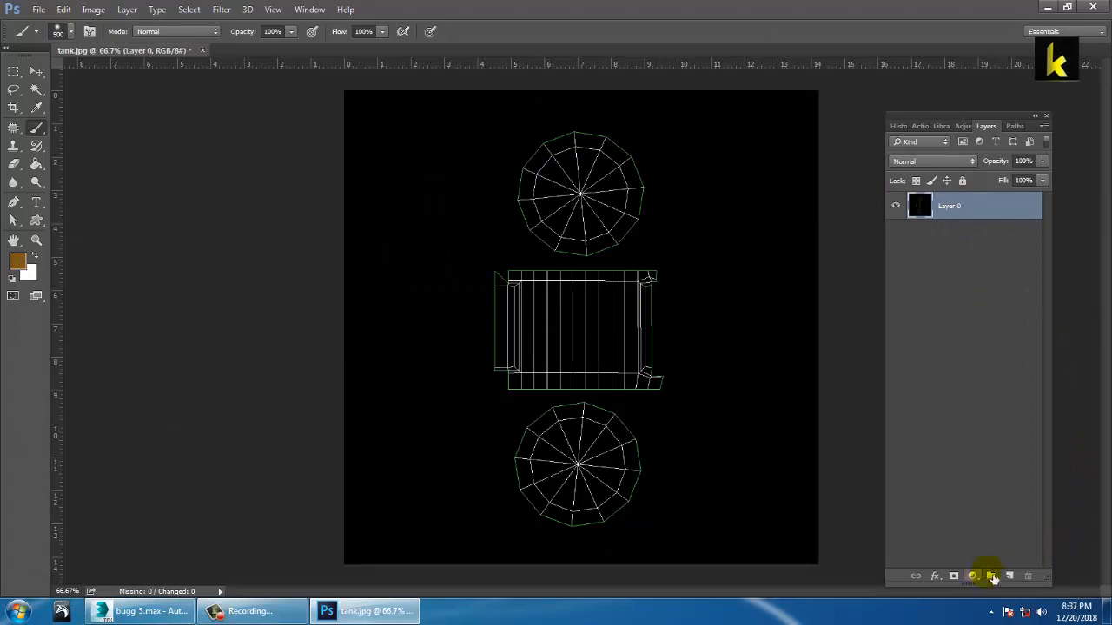
{"action": "left_click", "coordinate": [1011, 577]}
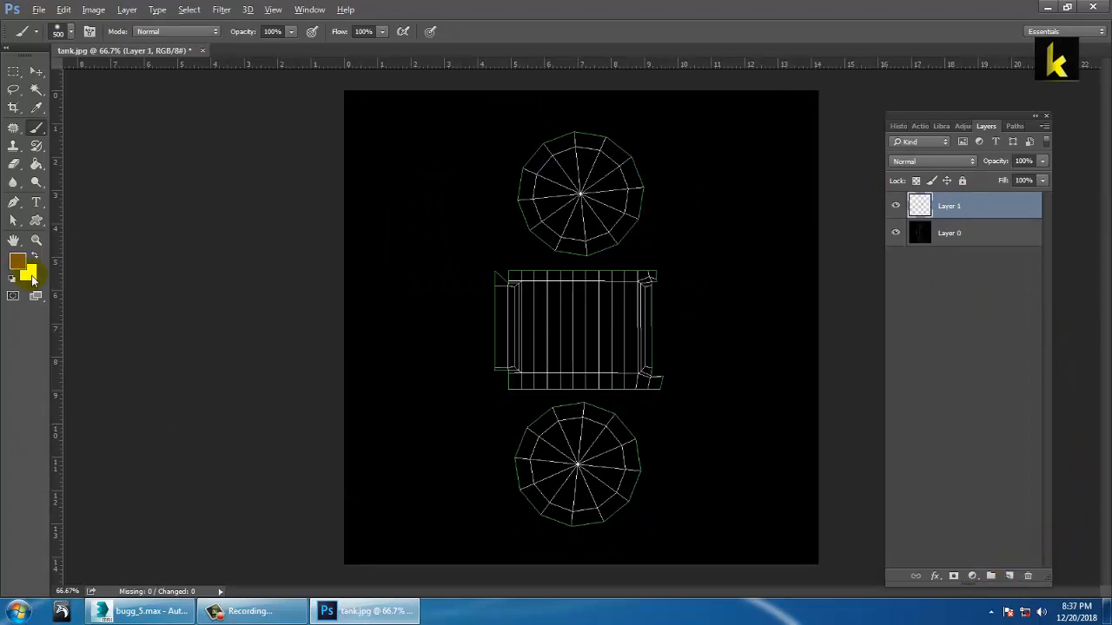
{"action": "key", "text": "alt+BackSpace"}
Step: Set the brown Layer 1 to Screen blending so the UV wireframe shows through
{"action": "left_click", "coordinate": [936, 162]}
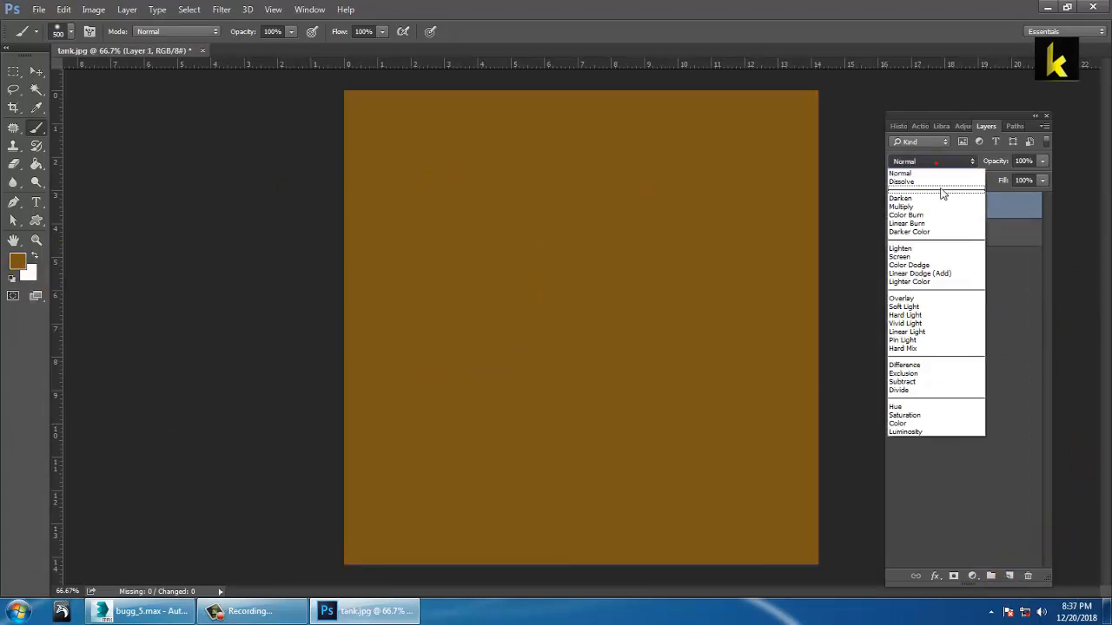
{"action": "left_click", "coordinate": [939, 257]}
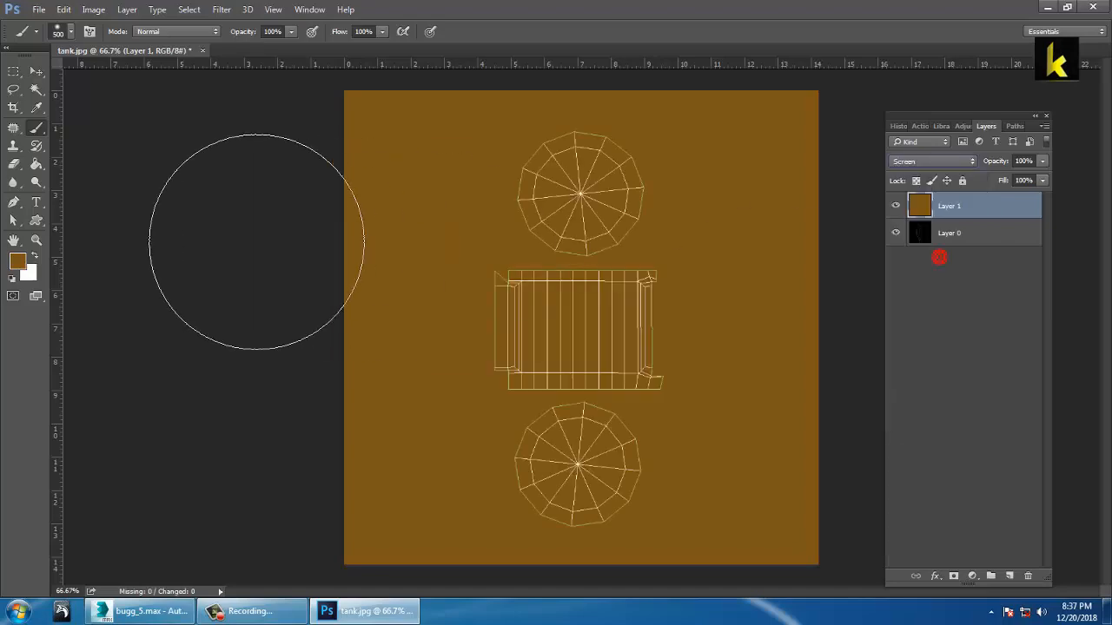
{"action": "left_click", "coordinate": [36, 72]}
{"action": "left_click", "coordinate": [48, 12]}
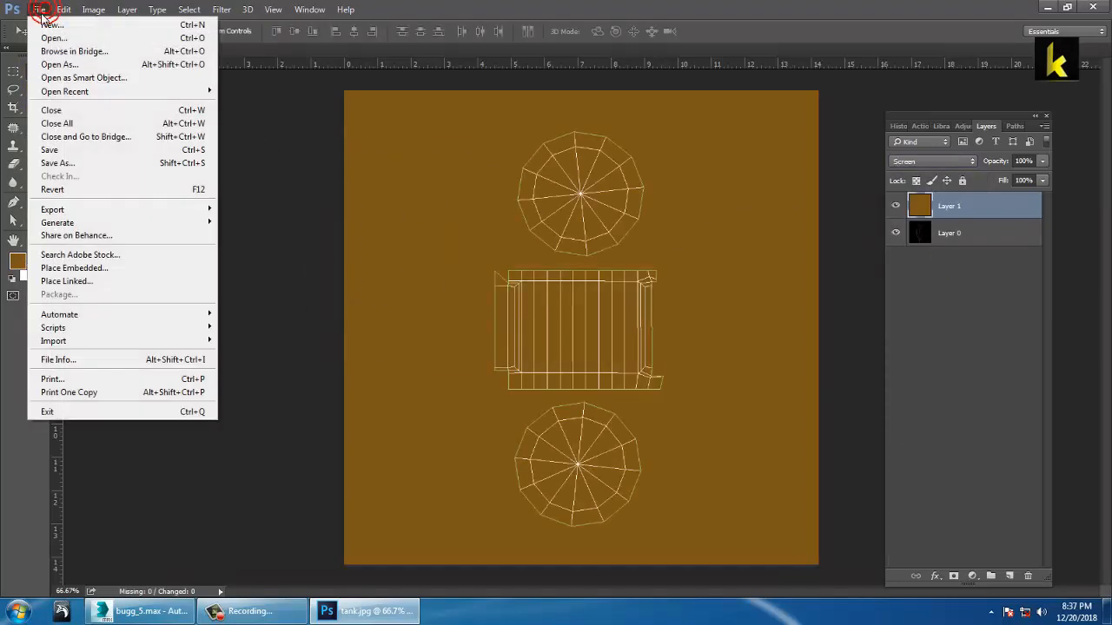
Step: Preview the metal-industrial rust texture in buggie textures, then open it in Photoshop
{"action": "left_click", "coordinate": [59, 40]}
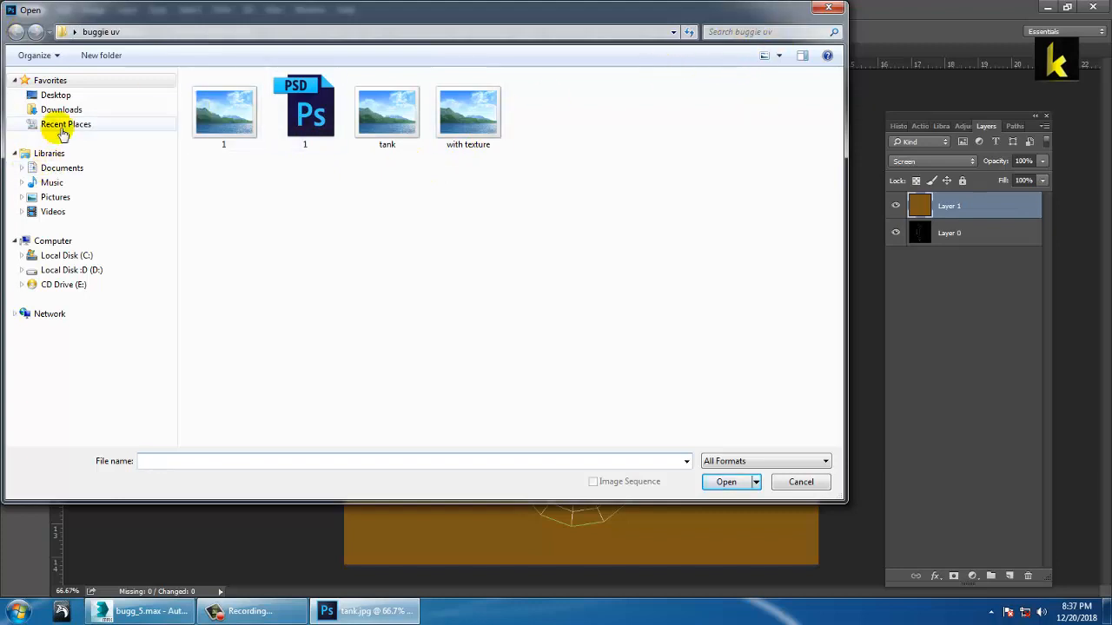
{"action": "left_click", "coordinate": [63, 96]}
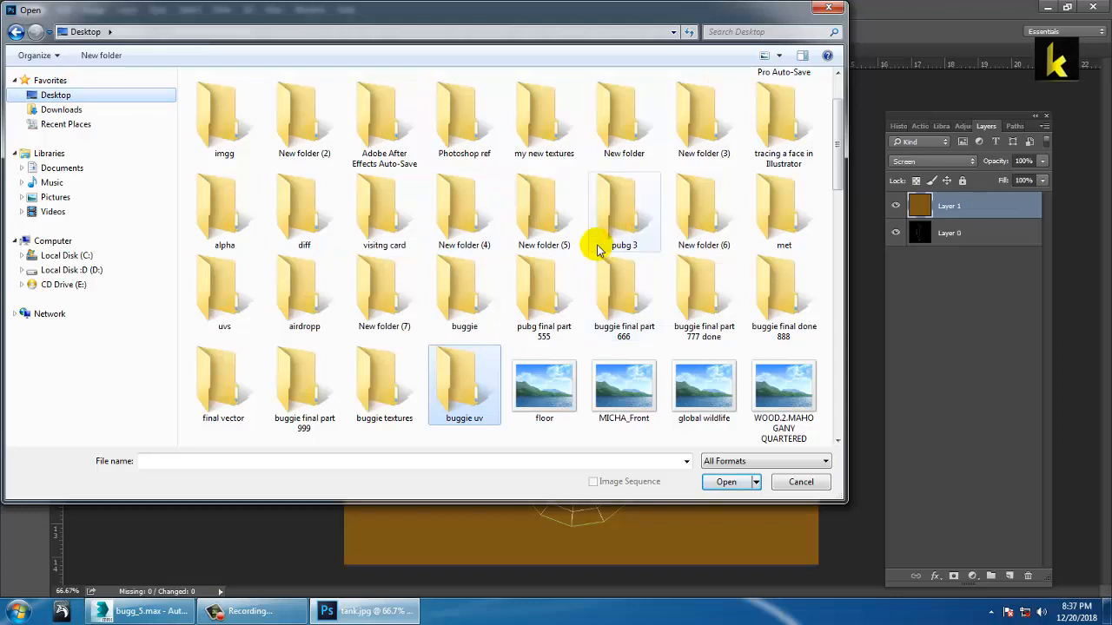
{"action": "left_click", "coordinate": [612, 287]}
{"action": "key", "text": "b"}
{"action": "key", "text": "b"}
{"action": "key", "text": "b"}
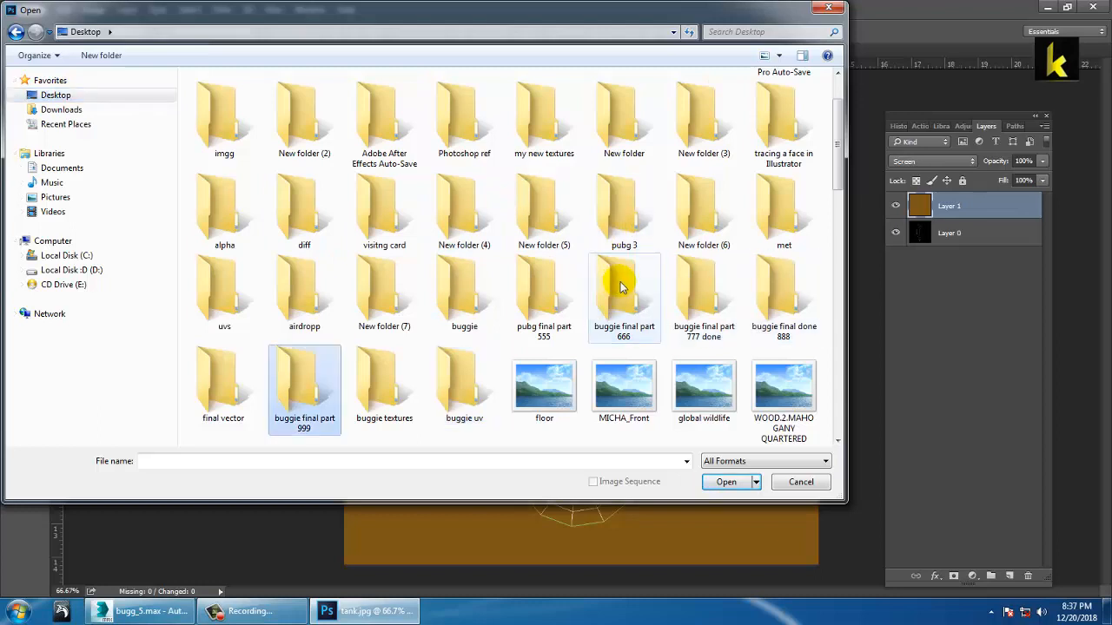
{"action": "double_click", "coordinate": [397, 370]}
{"action": "left_click", "coordinate": [411, 119]}
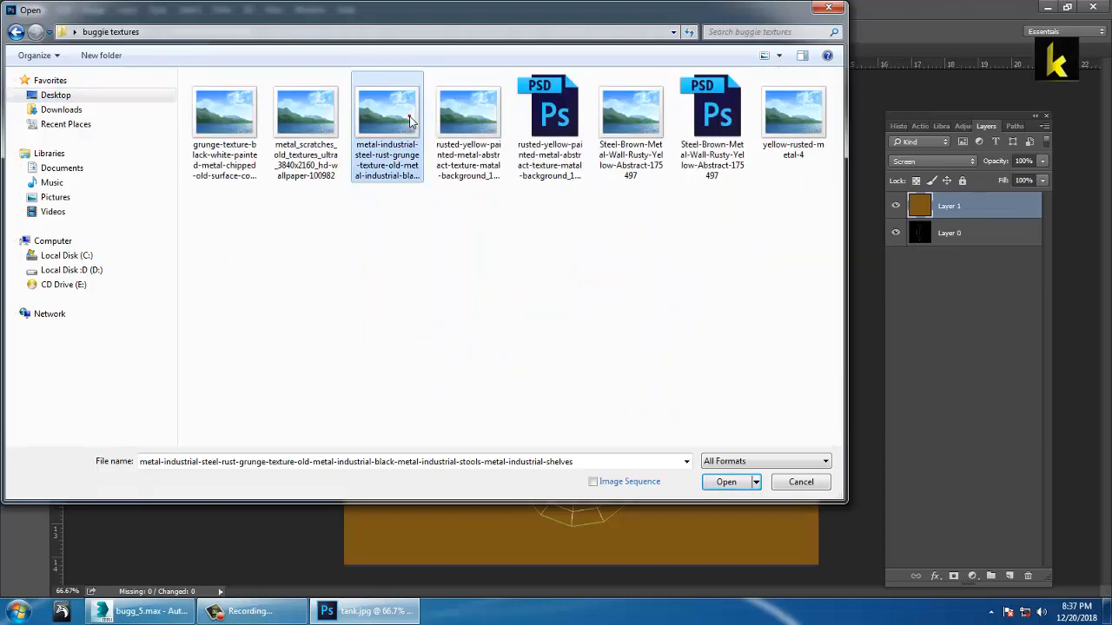
{"action": "right_click", "coordinate": [410, 114]}
{"action": "left_click", "coordinate": [478, 147]}
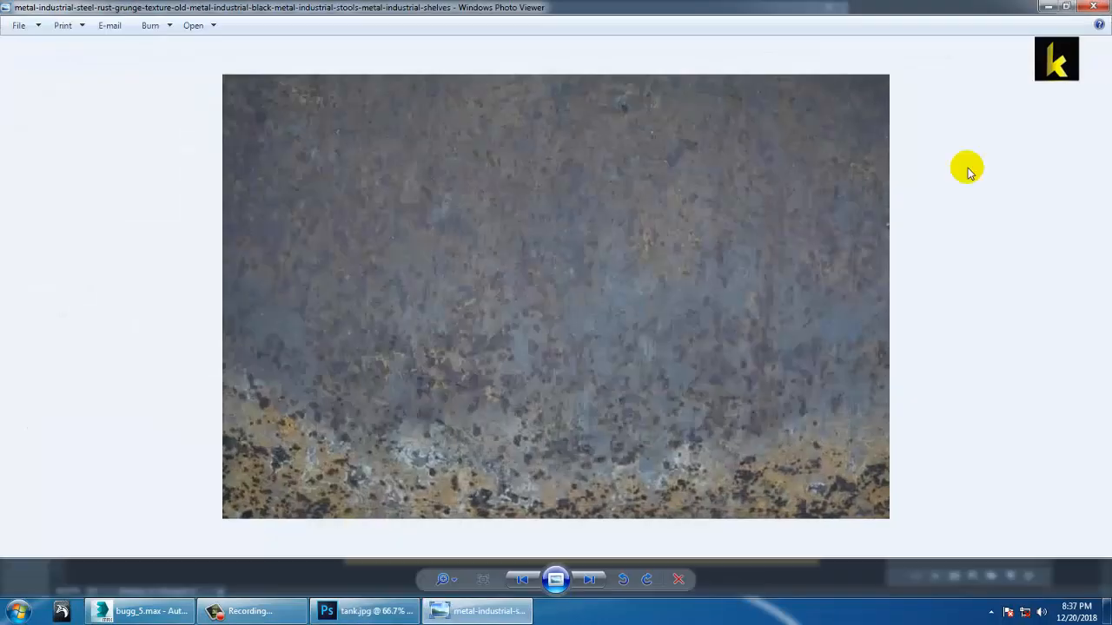
{"action": "left_click", "coordinate": [1095, 7]}
{"action": "double_click", "coordinate": [390, 118]}
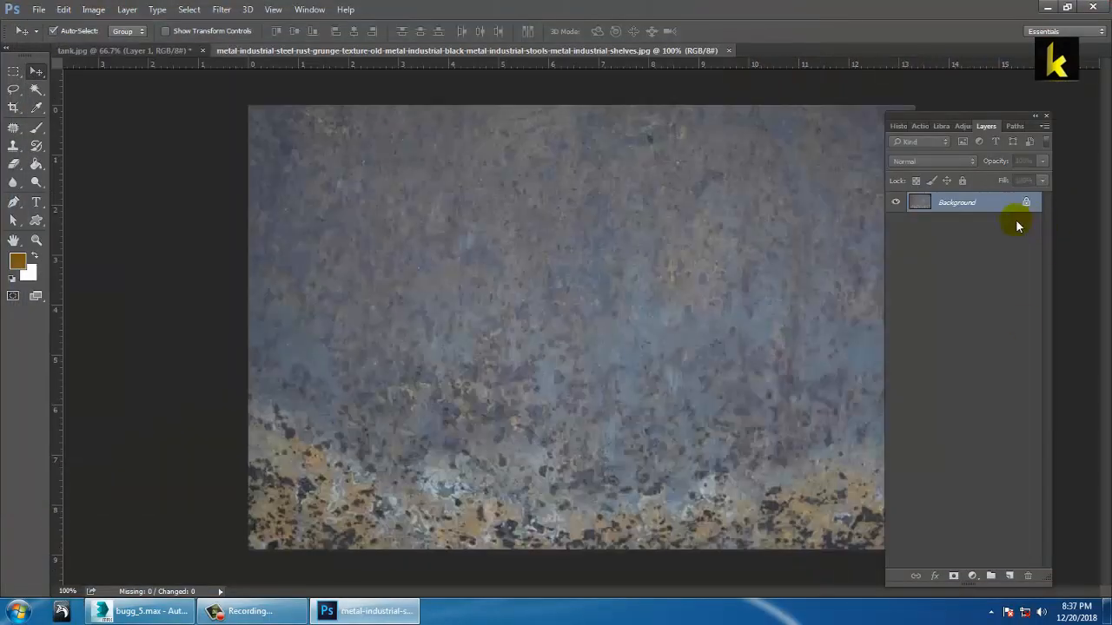
Step: Move the unlocked rust texture into tank.jpg, scaled to about 47% over the middle rectangle
{"action": "double_click", "coordinate": [951, 210]}
{"action": "left_click", "coordinate": [675, 188]}
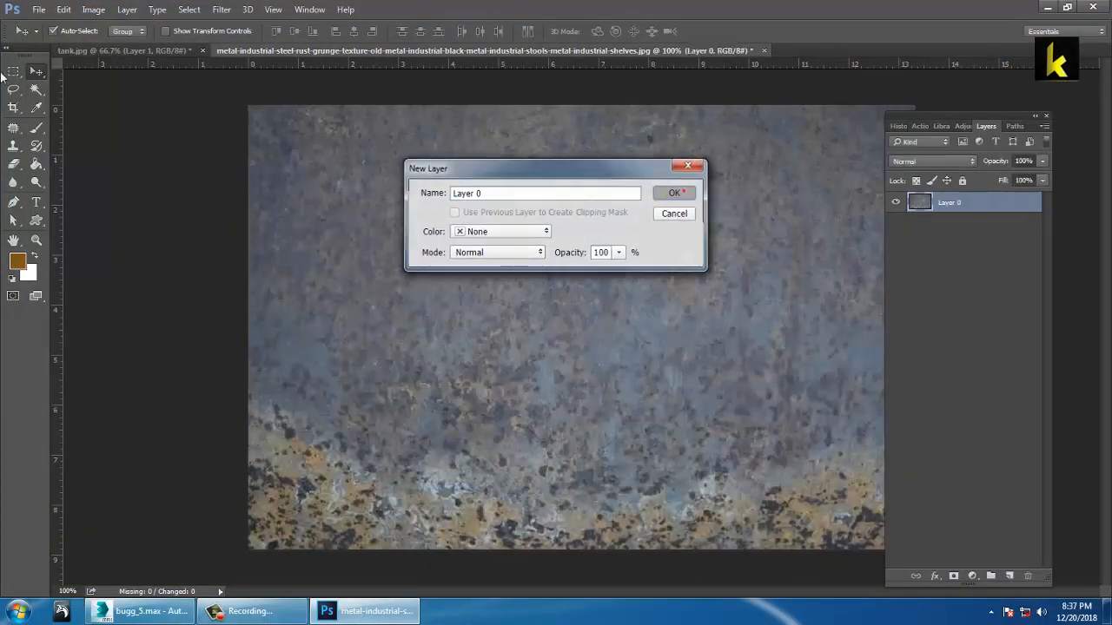
{"action": "left_click_drag", "start_coordinate": [612, 324], "coordinate": [568, 317]}
{"action": "key", "text": "ctrl+t"}
{"action": "left_click_drag", "start_coordinate": [781, 174], "coordinate": [653, 243], "text": "alt+shift"}
{"action": "left_click_drag", "start_coordinate": [599, 293], "coordinate": [625, 308]}
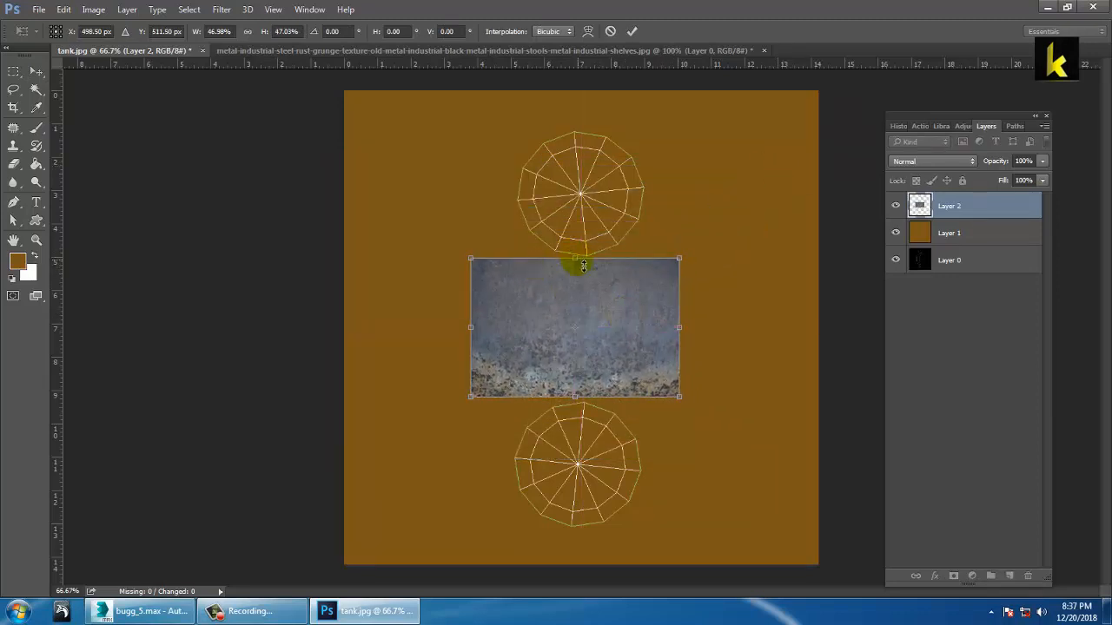
{"action": "left_click_drag", "start_coordinate": [583, 265], "coordinate": [579, 272]}
{"action": "key", "text": "Return"}
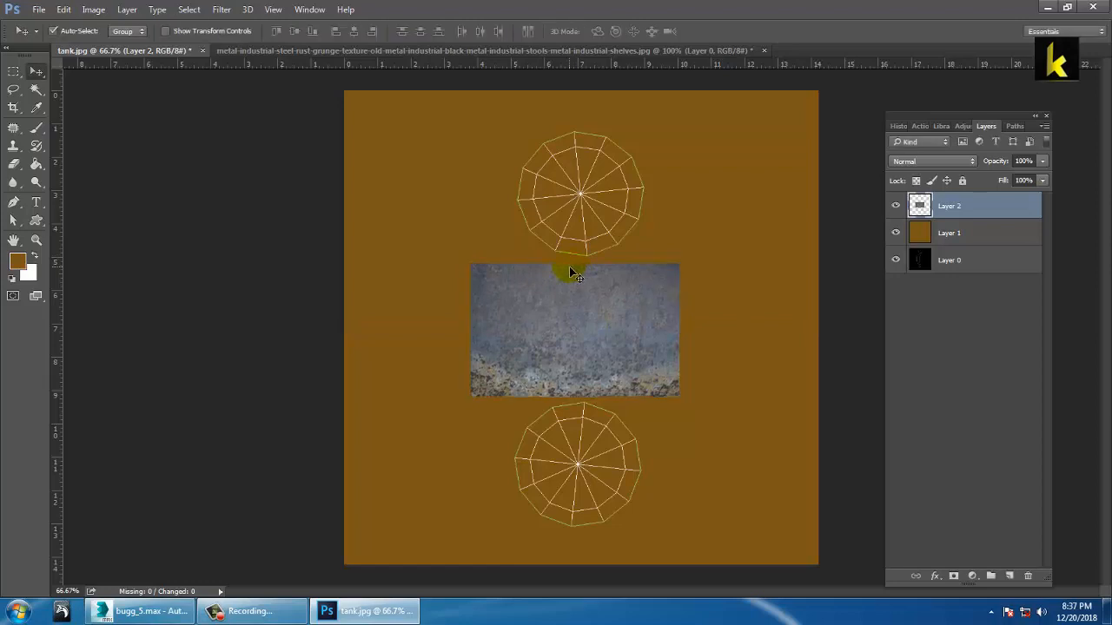
Step: Zoom to 100% and copy a marquee-selected rust patch onto new Layer 3
{"action": "key", "text": "ctrl+plus"}
{"action": "left_click_drag", "start_coordinate": [663, 262], "coordinate": [597, 310]}
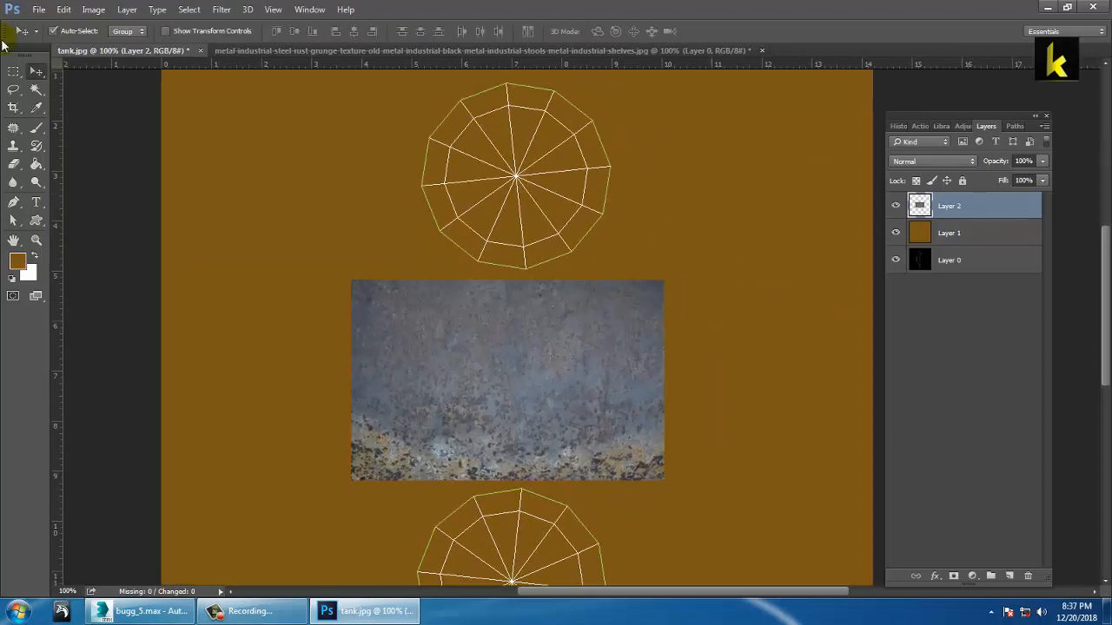
{"action": "left_click", "coordinate": [12, 71]}
{"action": "left_click_drag", "start_coordinate": [423, 302], "coordinate": [578, 410]}
{"action": "right_click", "coordinate": [513, 367]}
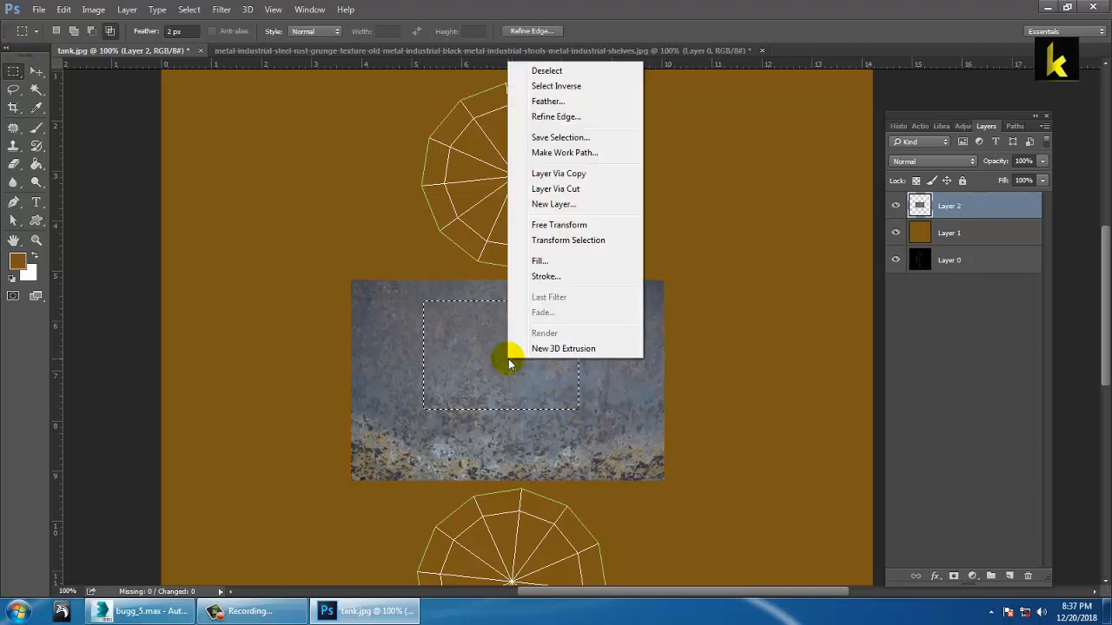
{"action": "left_click", "coordinate": [511, 170]}
{"action": "left_click", "coordinate": [36, 70]}
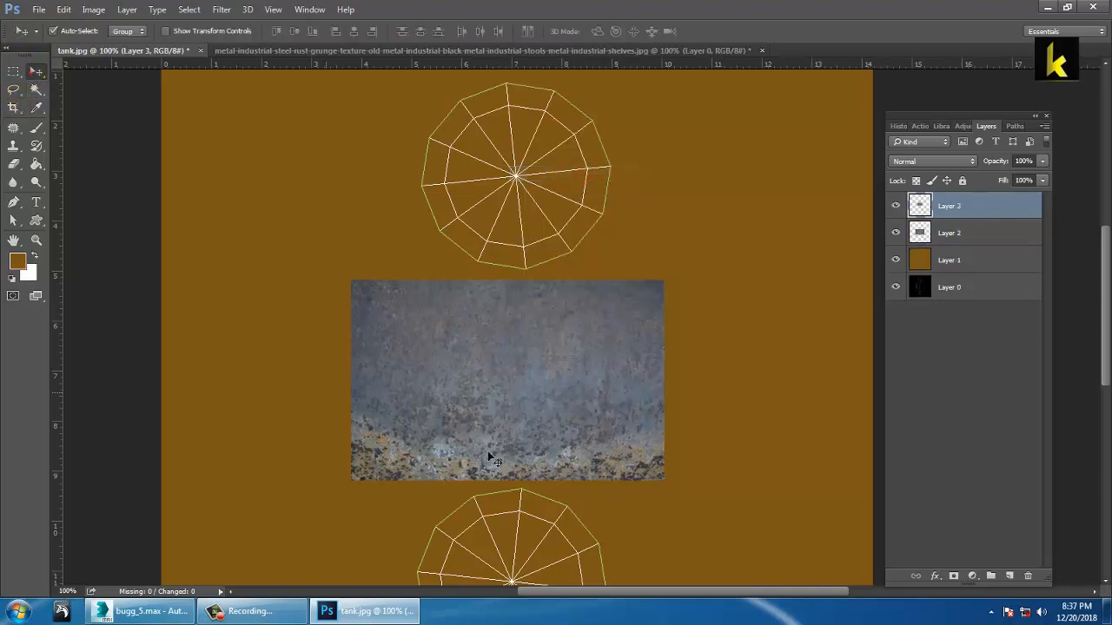
Step: Move the Layer 3 patch over the top circle and enlarge it to about 177%
{"action": "left_click_drag", "start_coordinate": [497, 364], "coordinate": [510, 195]}
{"action": "key", "text": "ctrl+t"}
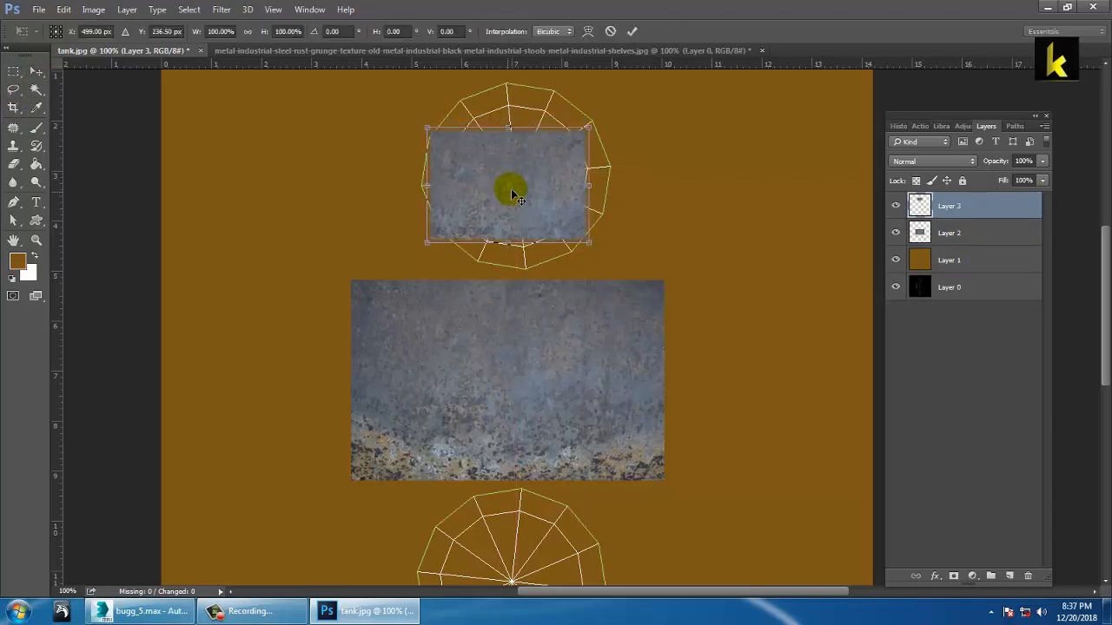
{"action": "left_click_drag", "start_coordinate": [595, 250], "coordinate": [647, 278], "text": "alt"}
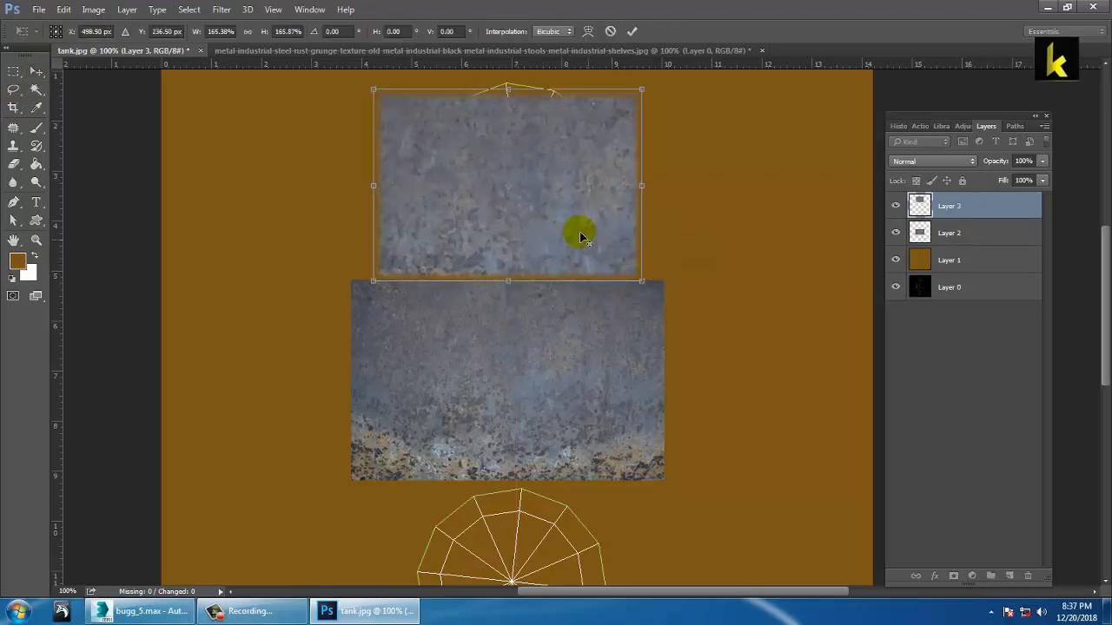
{"action": "left_click_drag", "start_coordinate": [579, 231], "coordinate": [577, 206]}
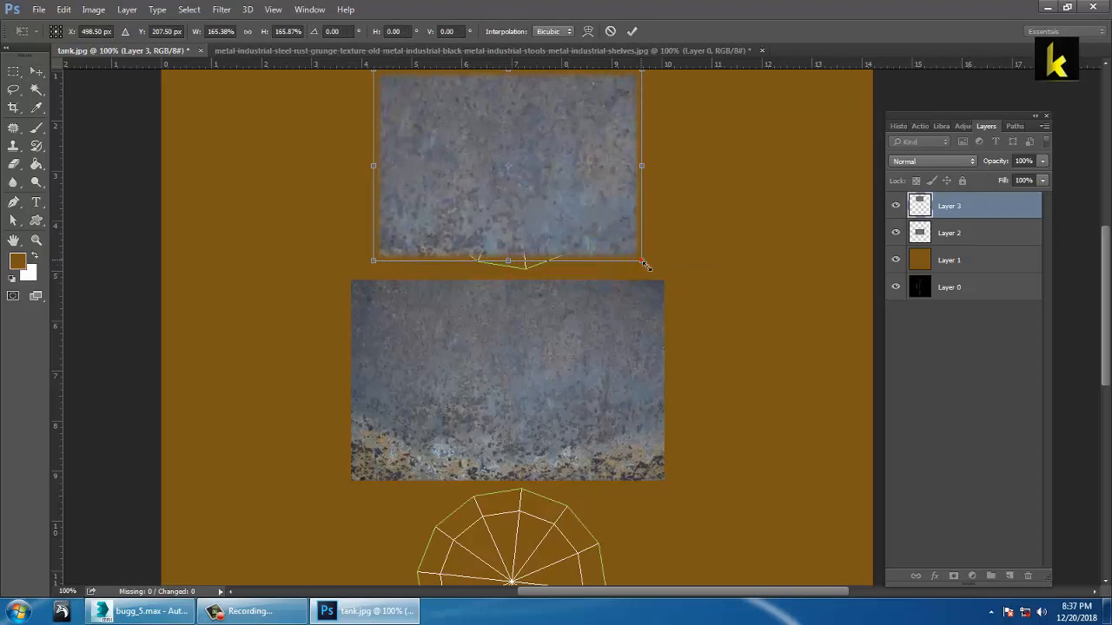
{"action": "left_click_drag", "start_coordinate": [643, 261], "coordinate": [651, 266], "text": "alt"}
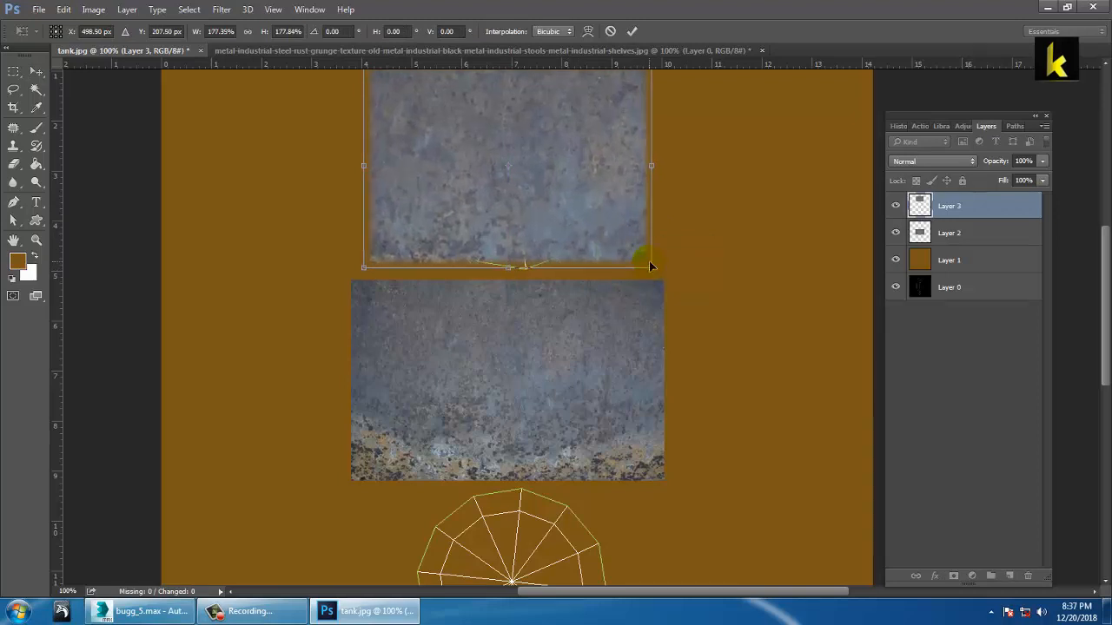
{"action": "left_click", "coordinate": [513, 171]}
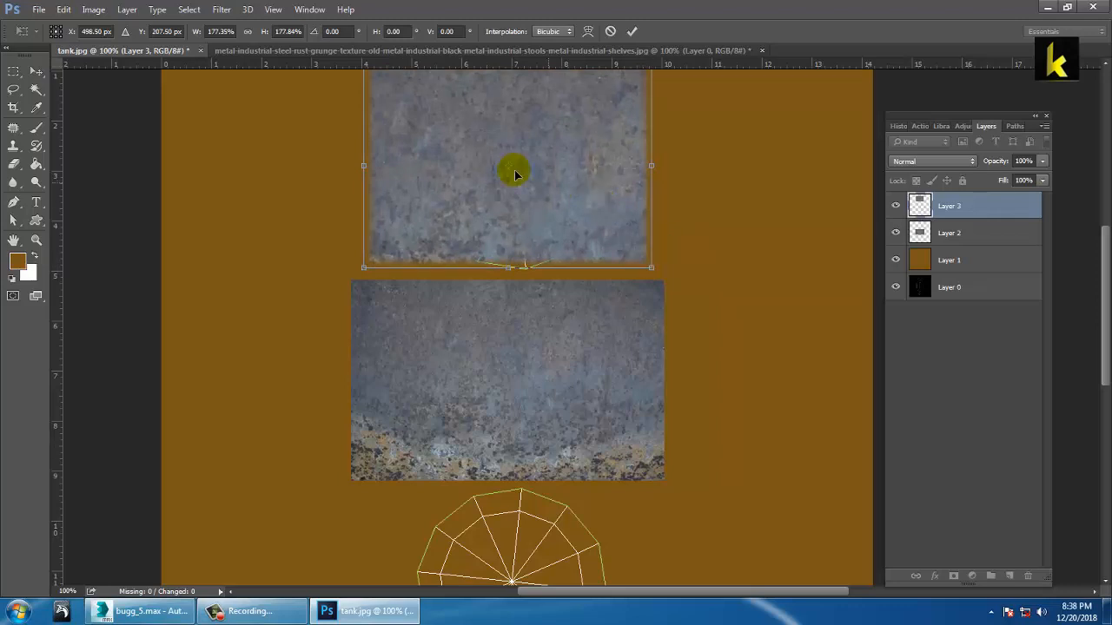
{"action": "left_click_drag", "start_coordinate": [551, 169], "coordinate": [552, 178]}
{"action": "key", "text": "Return"}
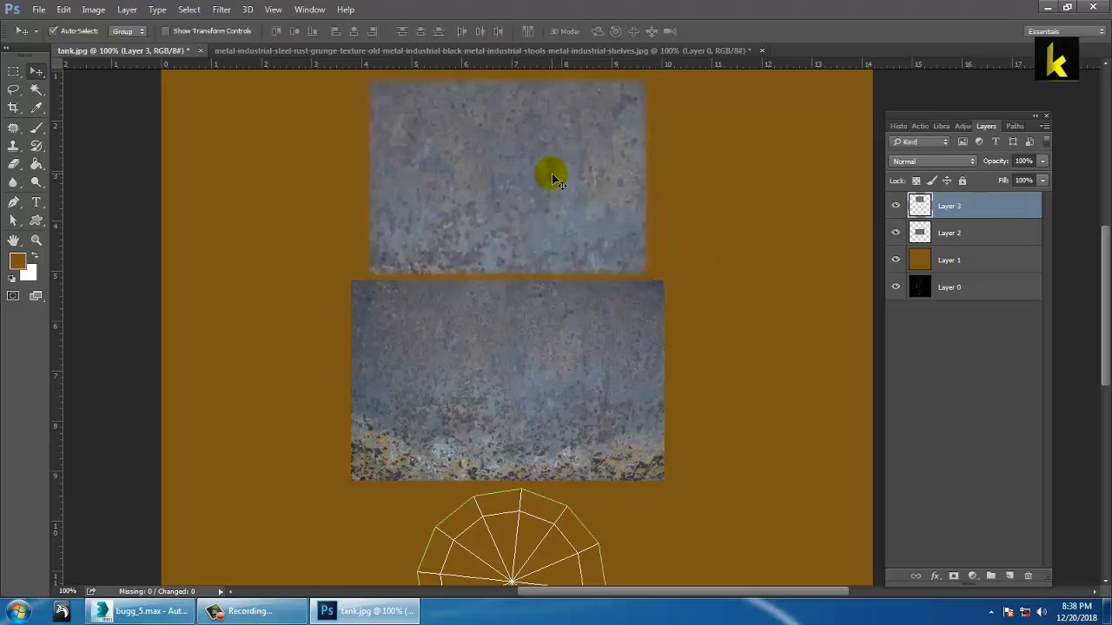
{"action": "key", "text": "ctrl+minus"}
{"action": "key", "text": "ctrl+minus"}
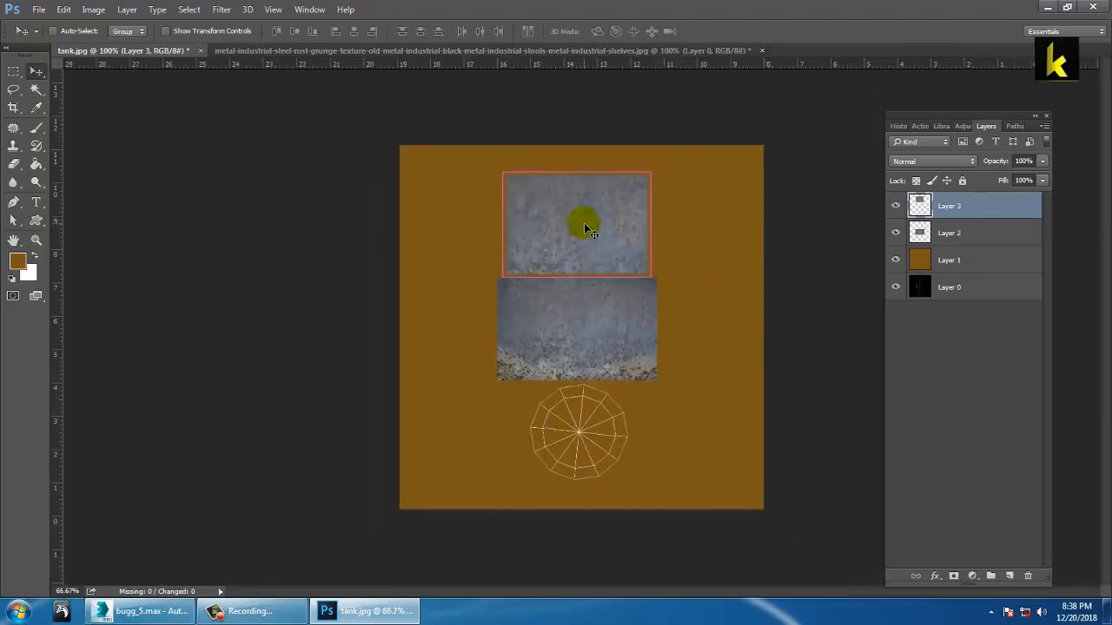
Step: Duplicate the top rust patch below the middle block, hide the brown layer, and add Layer 4
{"action": "left_click_drag", "start_coordinate": [598, 238], "coordinate": [601, 446], "text": "alt"}
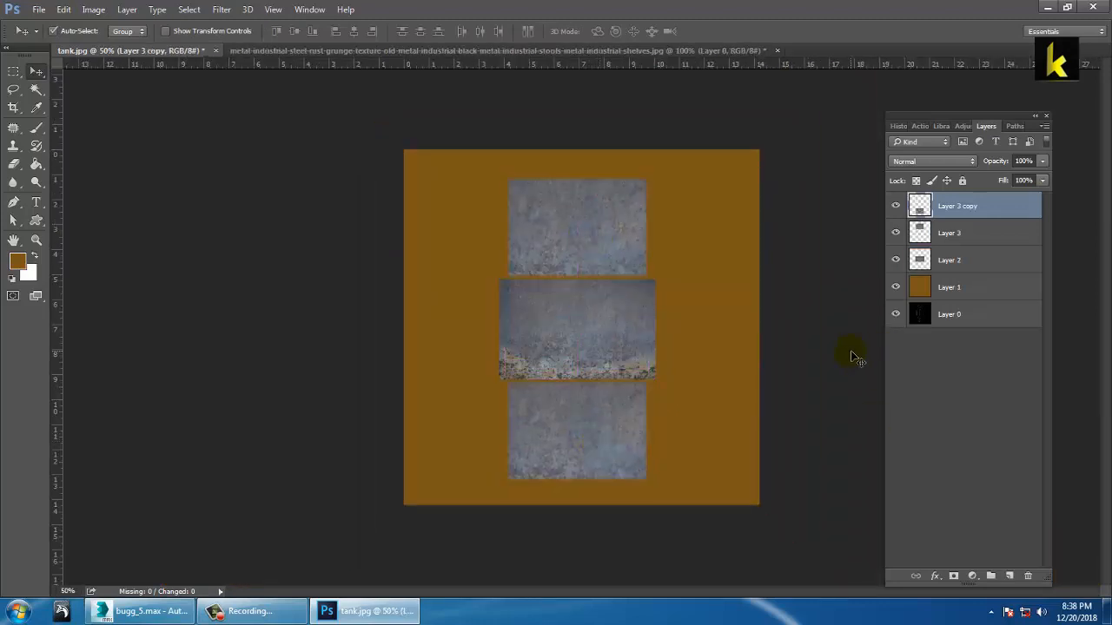
{"action": "left_click", "coordinate": [899, 291]}
{"action": "left_click", "coordinate": [39, 9]}
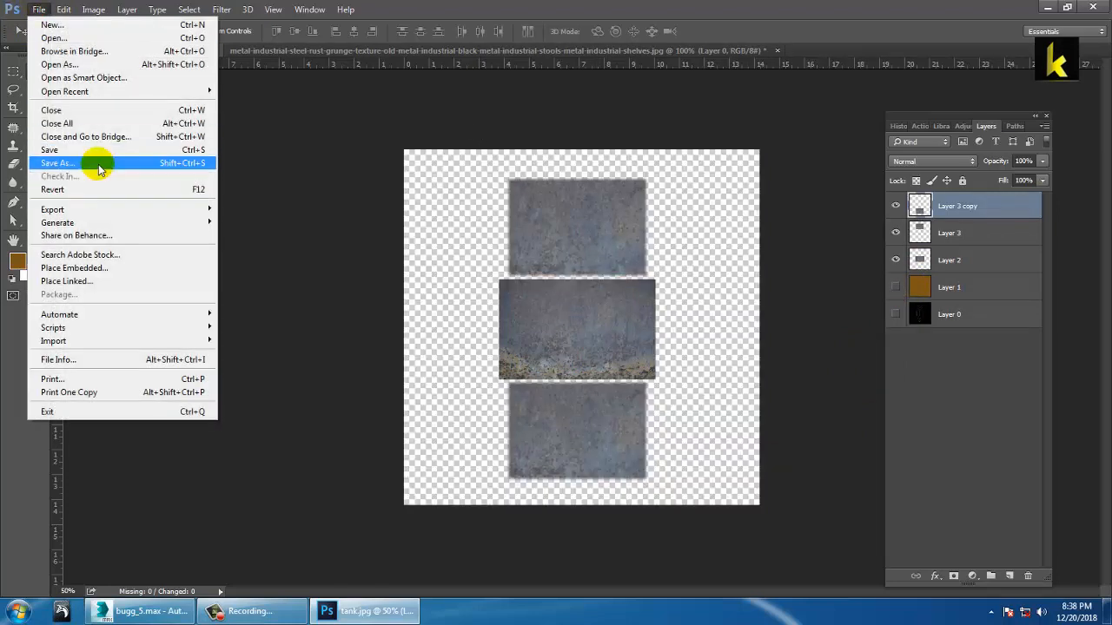
{"action": "left_click", "coordinate": [717, 232]}
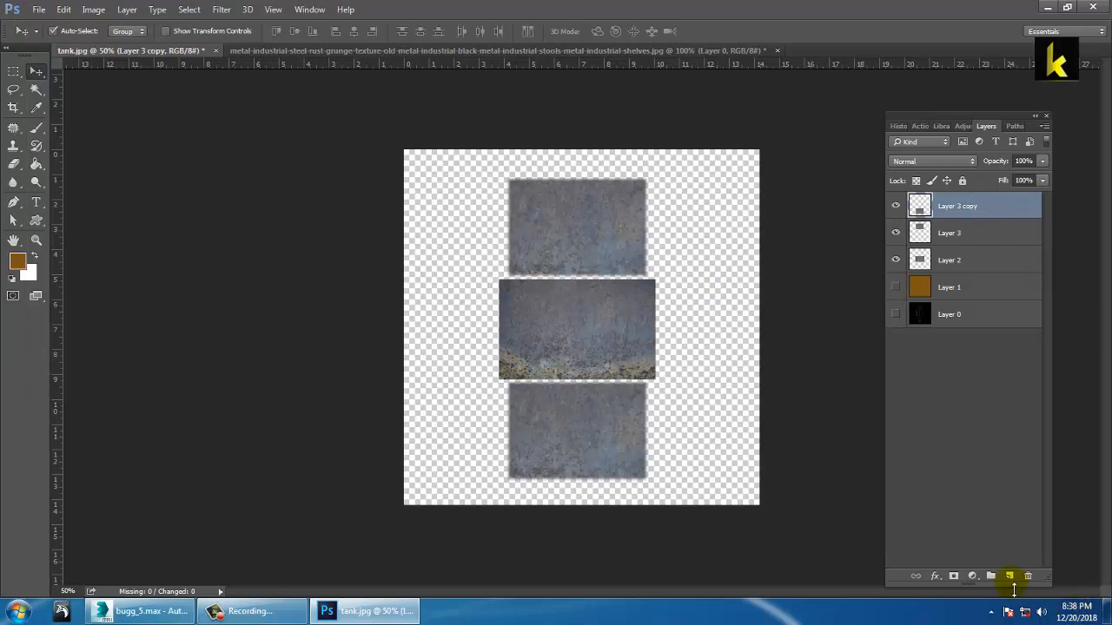
{"action": "left_click", "coordinate": [1010, 577]}
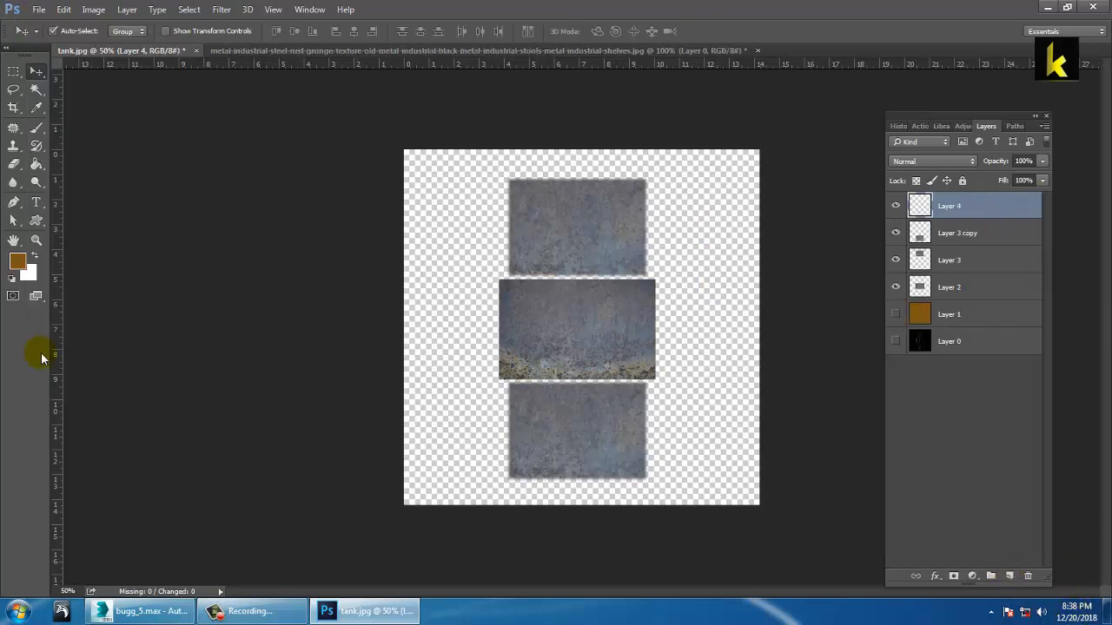
Step: Select the Brush tool with a black foreground colour, undoing a test dab
{"action": "left_click", "coordinate": [35, 130]}
{"action": "left_click", "coordinate": [87, 123]}
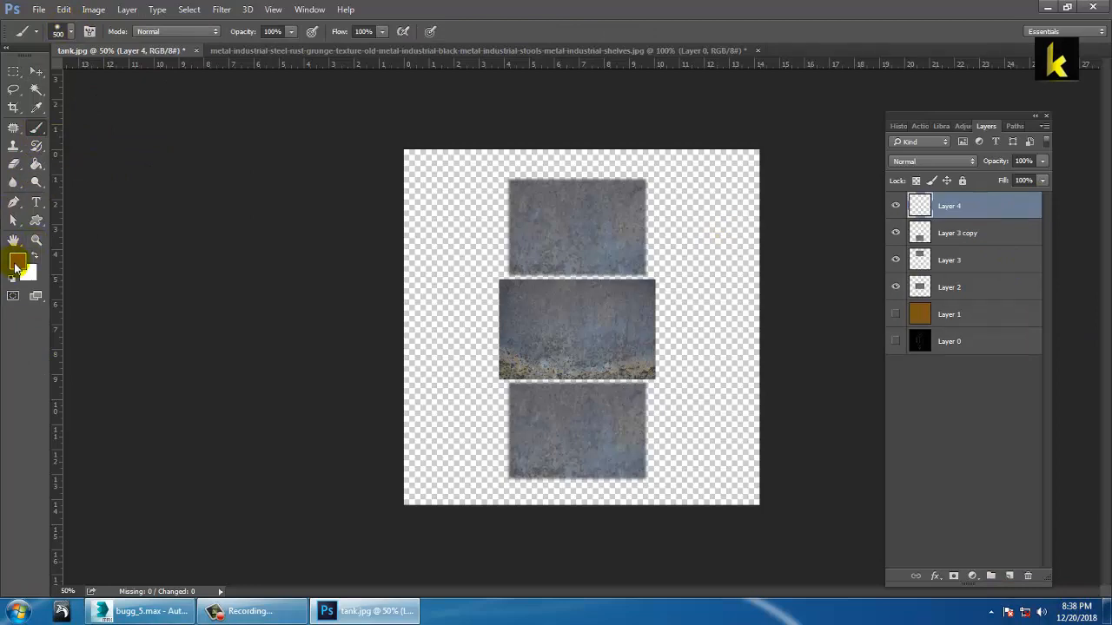
{"action": "left_click", "coordinate": [16, 264]}
{"action": "left_click_drag", "start_coordinate": [813, 206], "coordinate": [881, 249]}
{"action": "left_click", "coordinate": [1018, 43]}
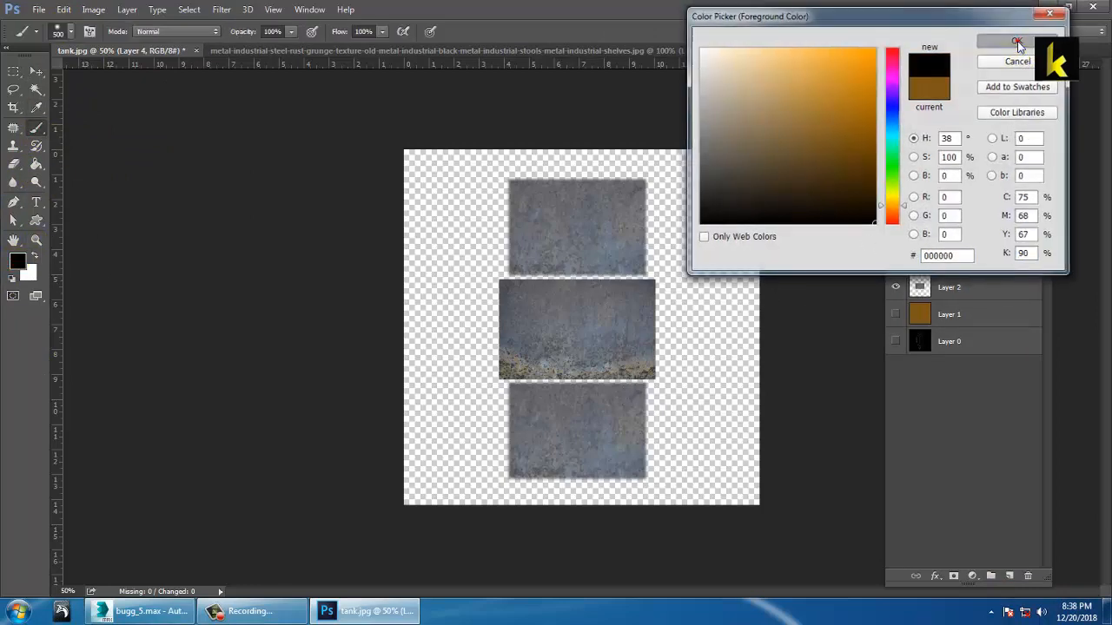
{"action": "left_click", "coordinate": [530, 195]}
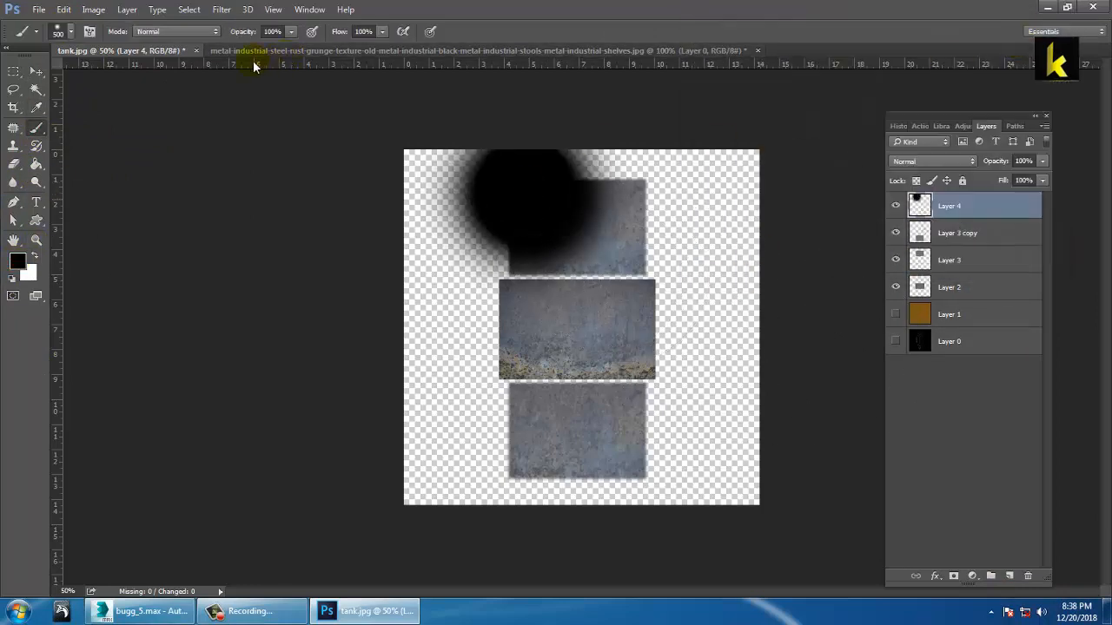
{"action": "key", "text": "ctrl+z"}
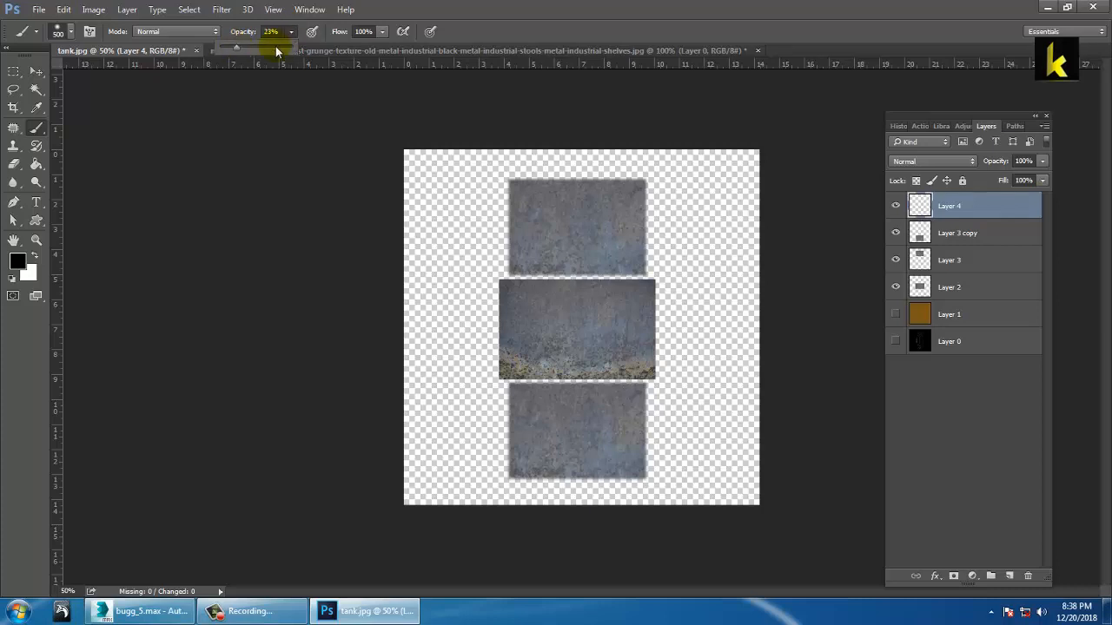
Step: Paint faint grime over the top block with a 250 px soft brush, 50% opacity, 41% flow
{"action": "left_click", "coordinate": [381, 31]}
{"action": "left_click_drag", "start_coordinate": [381, 48], "coordinate": [379, 49]}
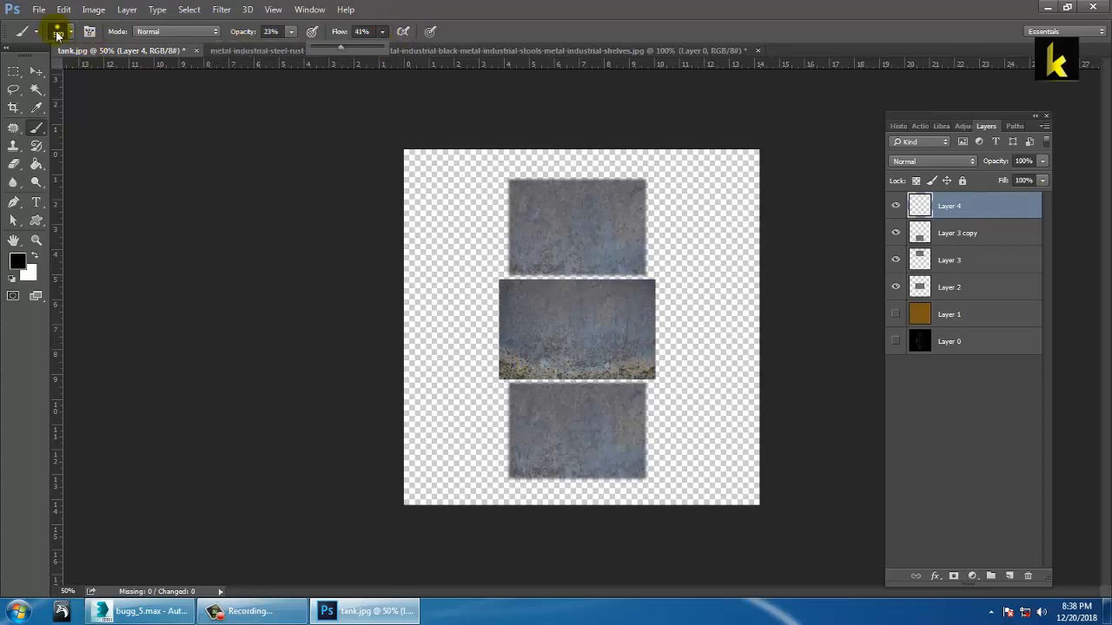
{"action": "left_click", "coordinate": [58, 33]}
{"action": "double_click", "coordinate": [49, 168]}
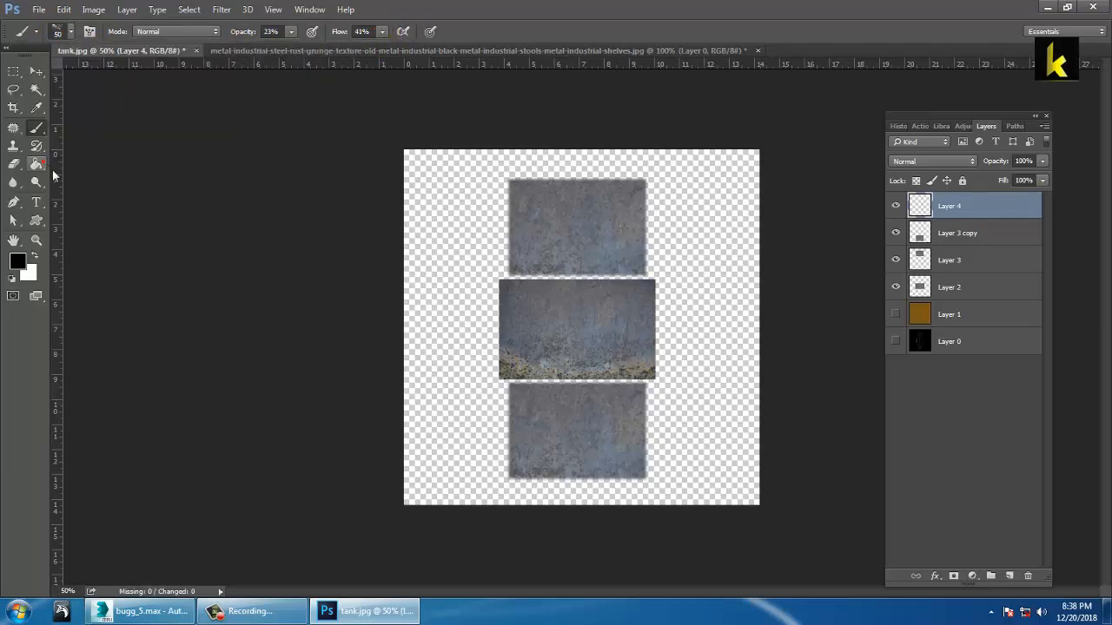
{"action": "key", "text": "bracketright"}
{"action": "key", "text": "bracketright"}
{"action": "key", "text": "bracketright"}
{"action": "key", "text": "bracketright"}
{"action": "key", "text": "bracketright"}
{"action": "key", "text": "bracketright"}
{"action": "key", "text": "bracketright"}
{"action": "key", "text": "bracketright"}
{"action": "key", "text": "bracketright"}
{"action": "key", "text": "bracketright"}
{"action": "key", "text": "bracketright"}
{"action": "key", "text": "bracketright"}
{"action": "key", "text": "bracketright"}
{"action": "key", "text": "bracketright"}
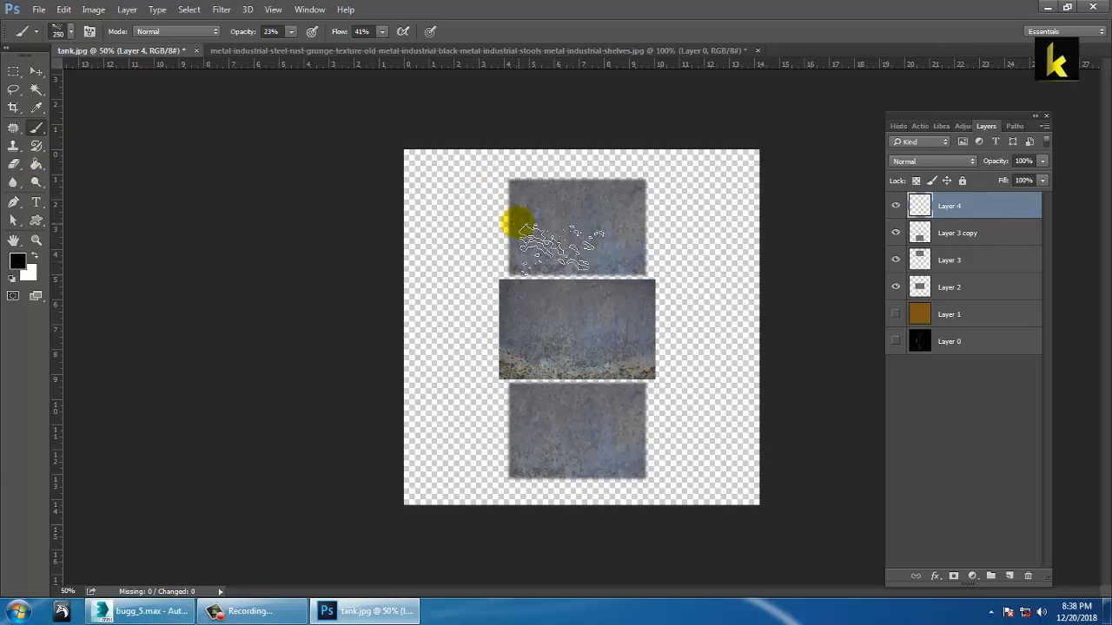
{"action": "key", "text": "bracketleft"}
{"action": "key", "text": "bracketleft"}
{"action": "key", "text": "bracketleft"}
{"action": "key", "text": "bracketleft"}
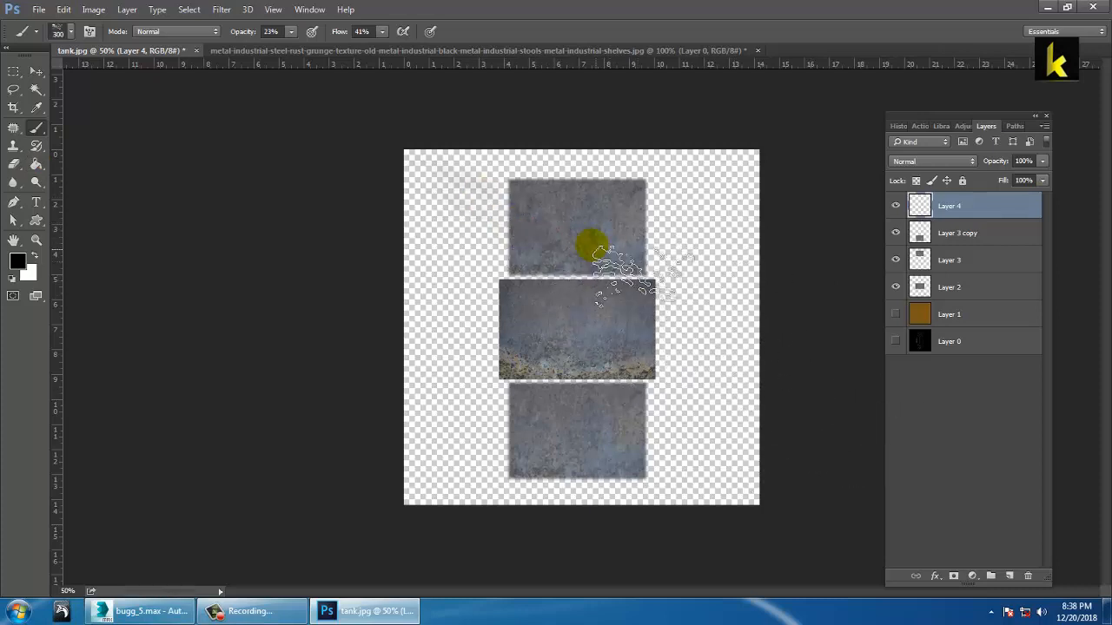
{"action": "left_click", "coordinate": [290, 32]}
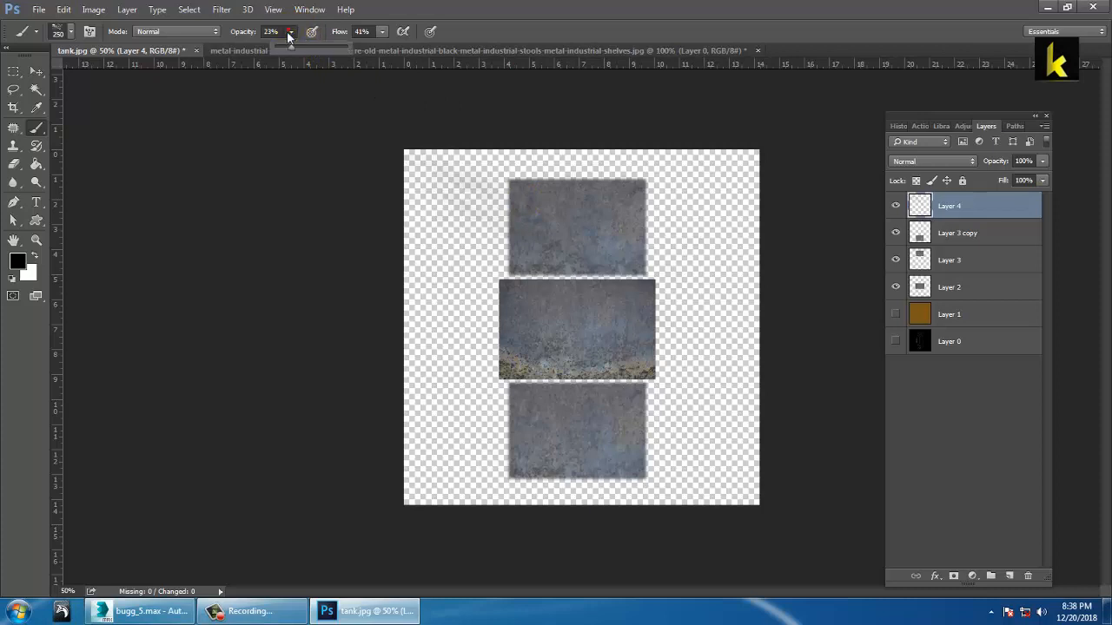
{"action": "left_click", "coordinate": [614, 216]}
{"action": "left_click", "coordinate": [612, 213]}
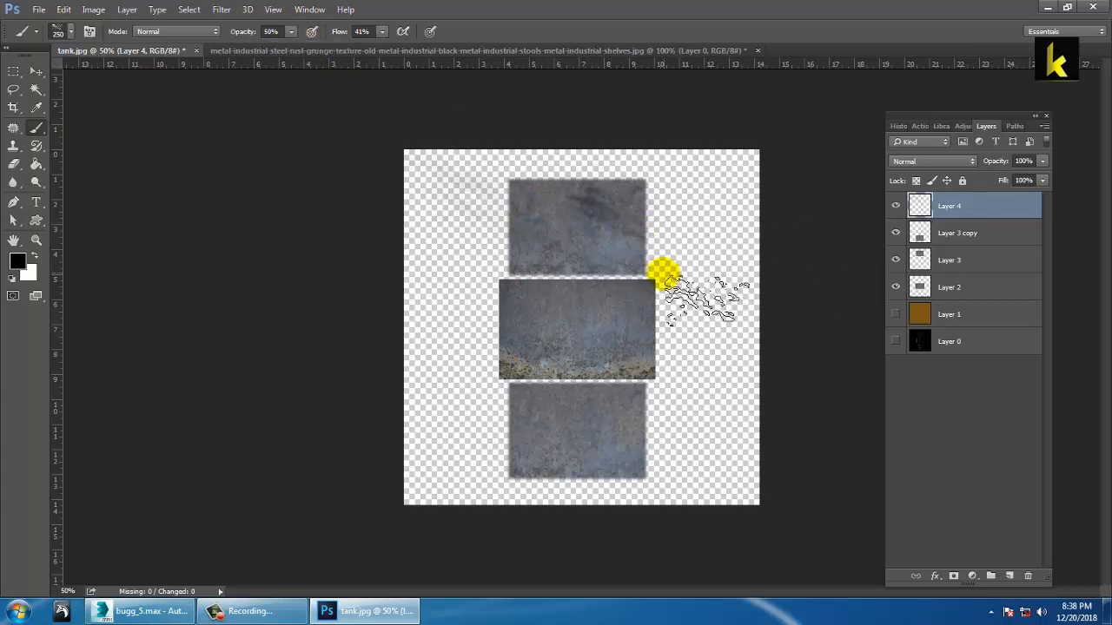
Step: Darken the bottom block's lower-right corner and set Layer 4 to Dissolve
{"action": "left_click", "coordinate": [641, 472]}
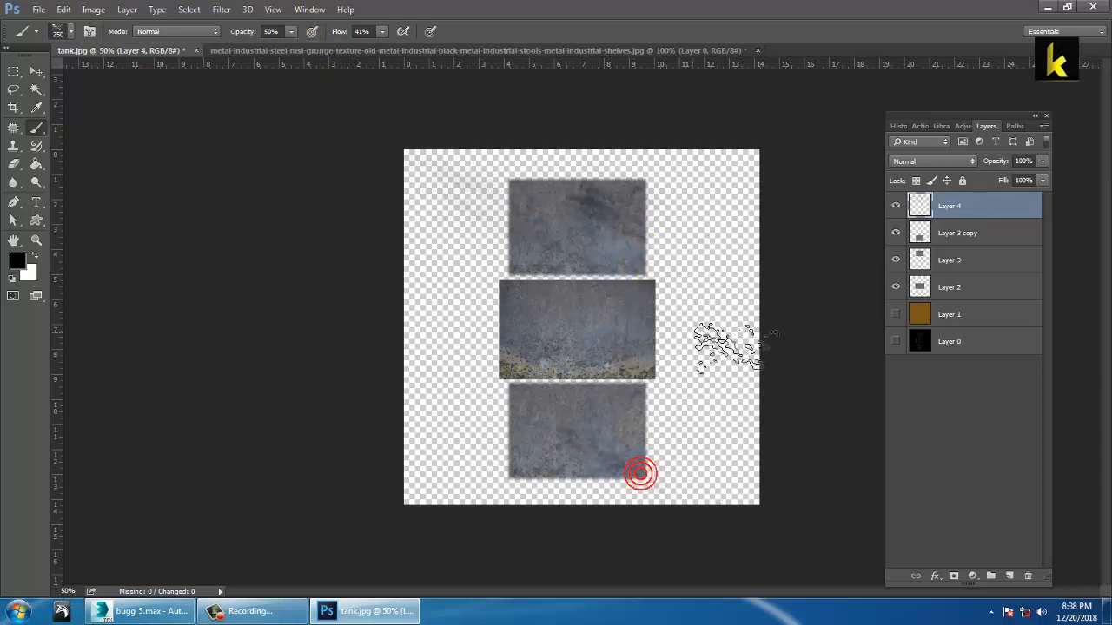
{"action": "left_click", "coordinate": [947, 162]}
{"action": "left_click", "coordinate": [950, 184]}
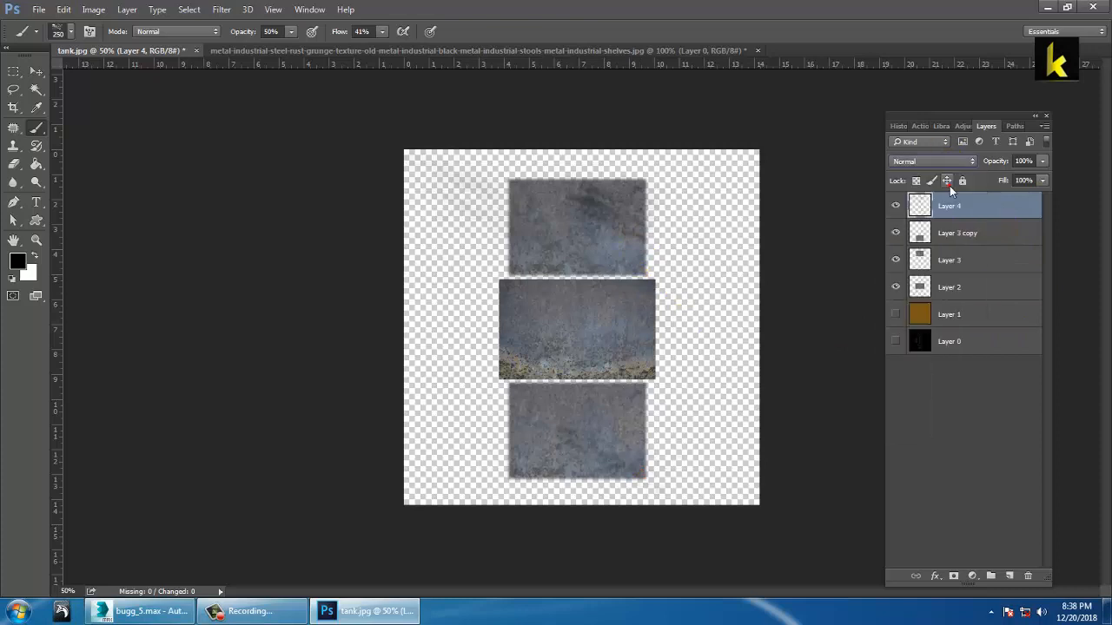
{"action": "left_click", "coordinate": [936, 165]}
{"action": "left_click", "coordinate": [935, 181]}
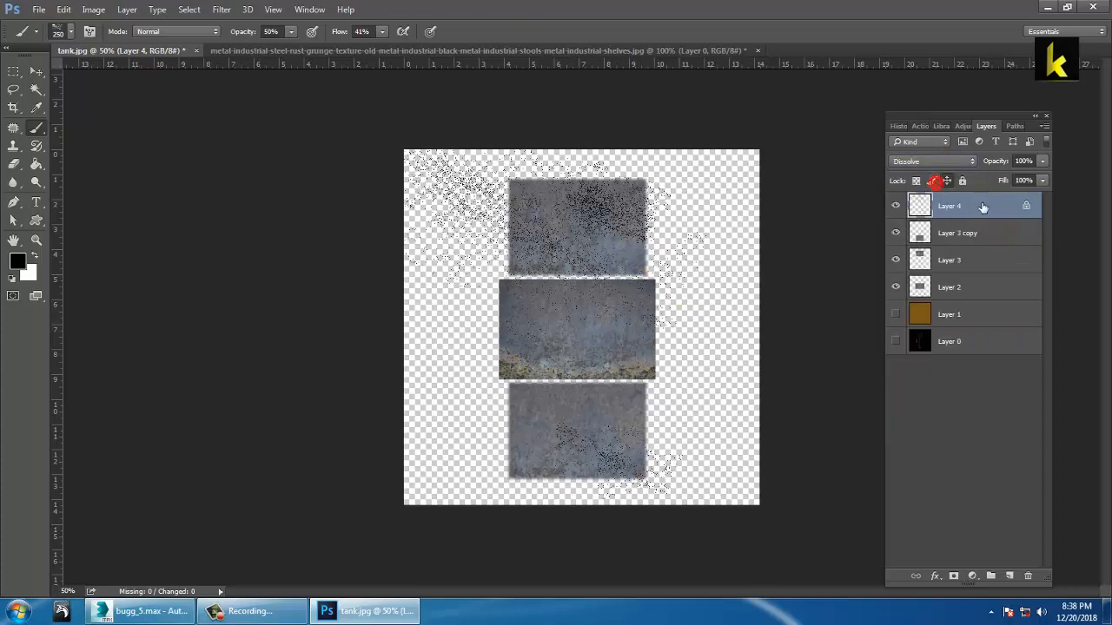
Step: Unlock Layer 4 and cycle its blend mode onward from Darken
{"action": "left_click", "coordinate": [962, 181]}
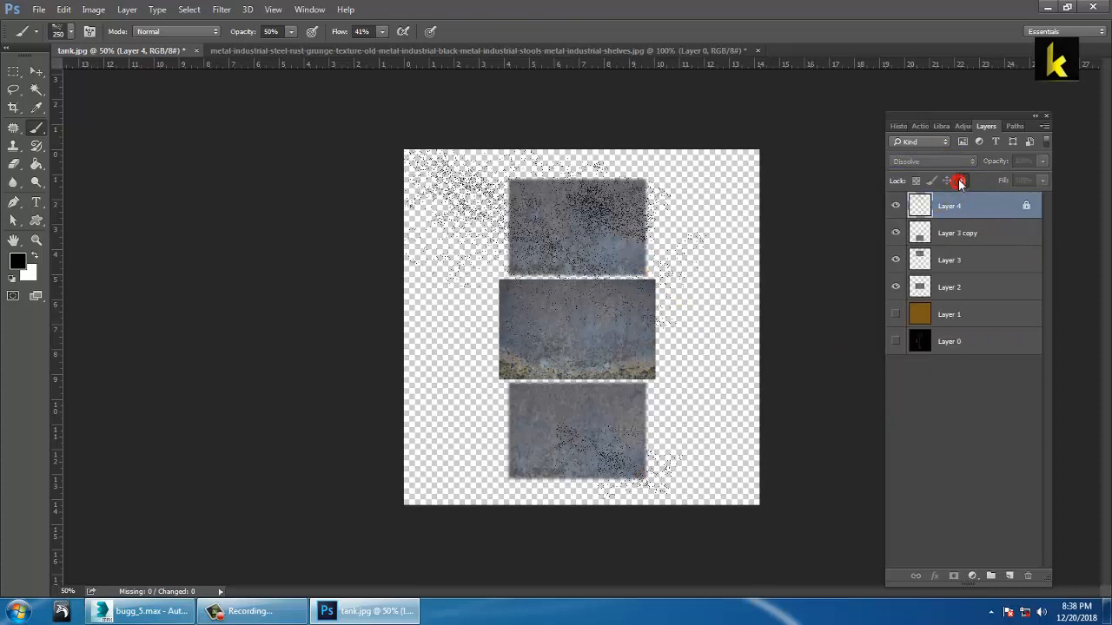
{"action": "double_click", "coordinate": [1000, 207]}
{"action": "left_click", "coordinate": [574, 232]}
{"action": "left_click", "coordinate": [1025, 205]}
{"action": "left_click", "coordinate": [935, 164]}
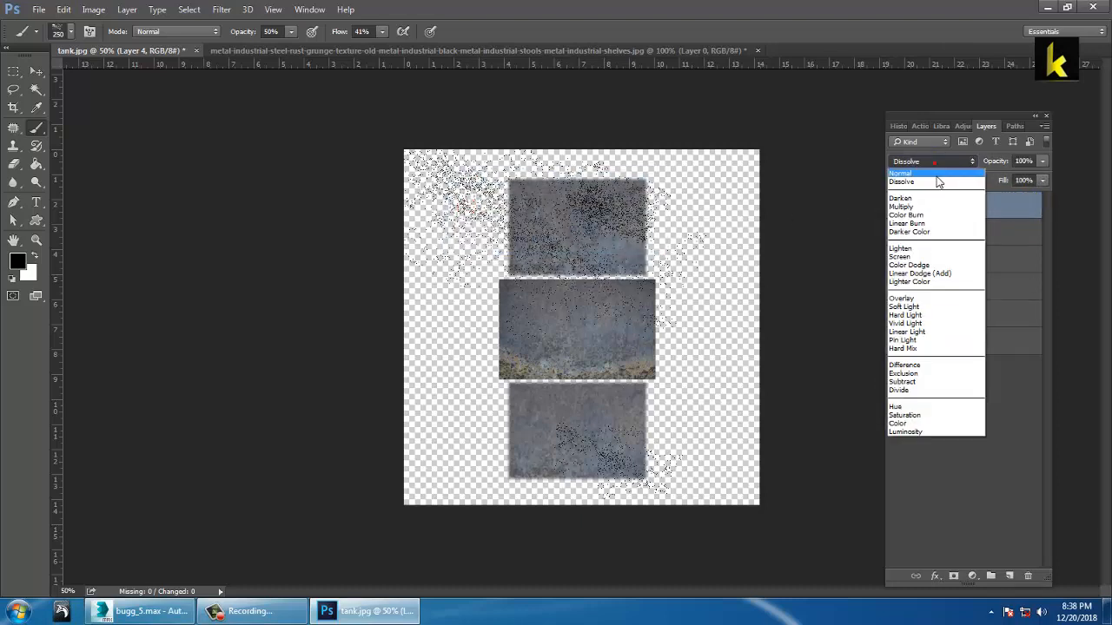
{"action": "left_click", "coordinate": [936, 180]}
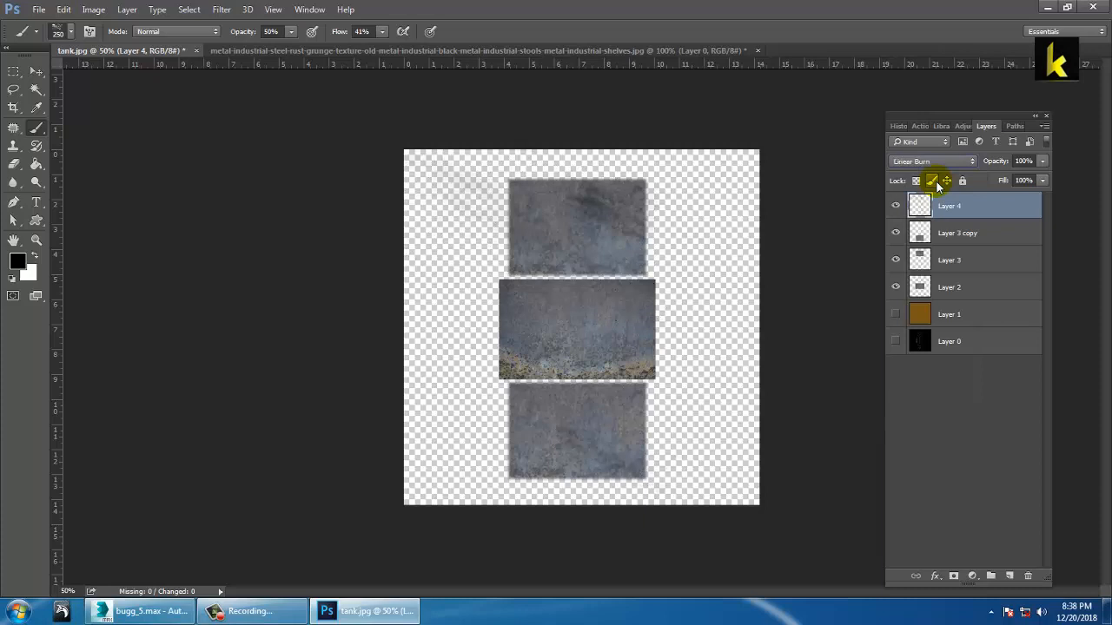
{"action": "key", "text": "Down"}
{"action": "key", "text": "Down"}
{"action": "key", "text": "Down"}
{"action": "key", "text": "Down"}
{"action": "key", "text": "Down"}
{"action": "key", "text": "Down"}
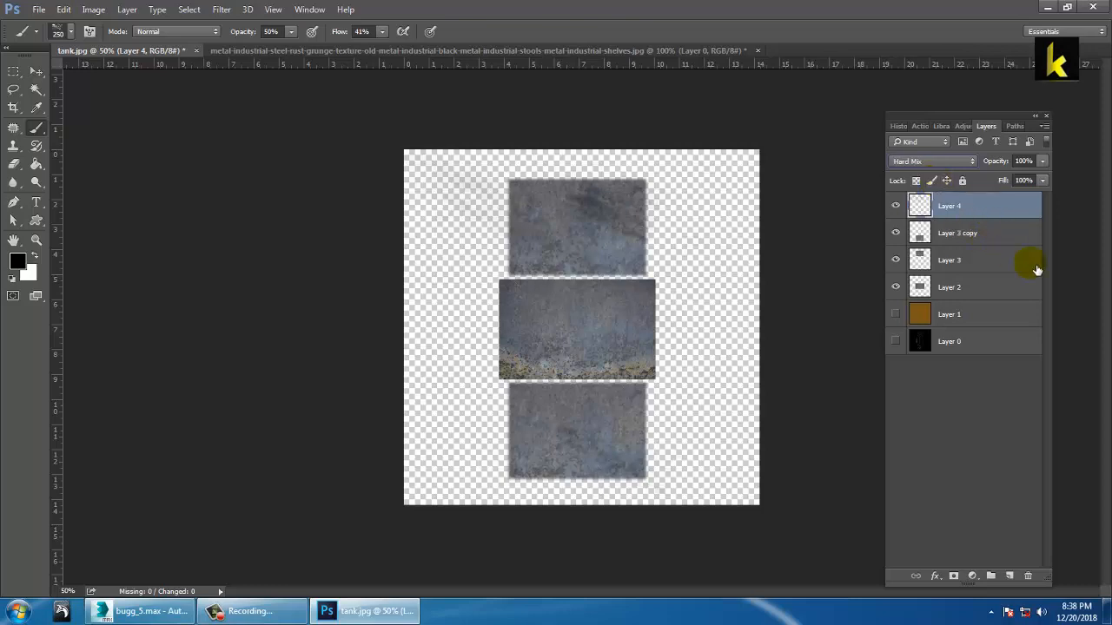
Step: Save the layered texture as tank 1.psd in the buggie uv folder, then return to 3ds Max
{"action": "left_click", "coordinate": [39, 10]}
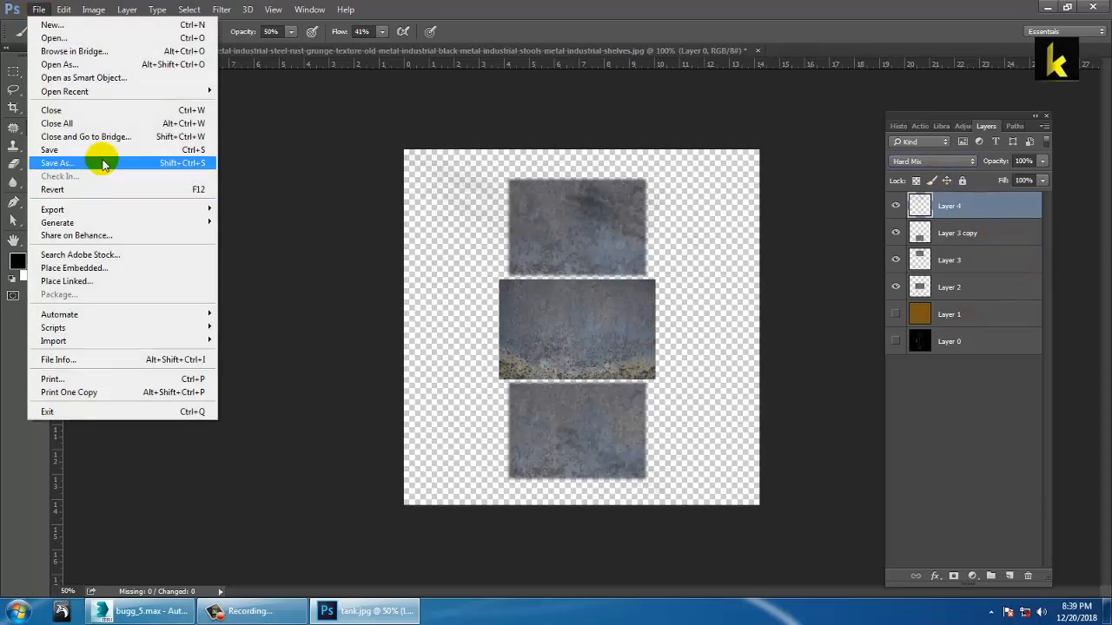
{"action": "left_click", "coordinate": [106, 158]}
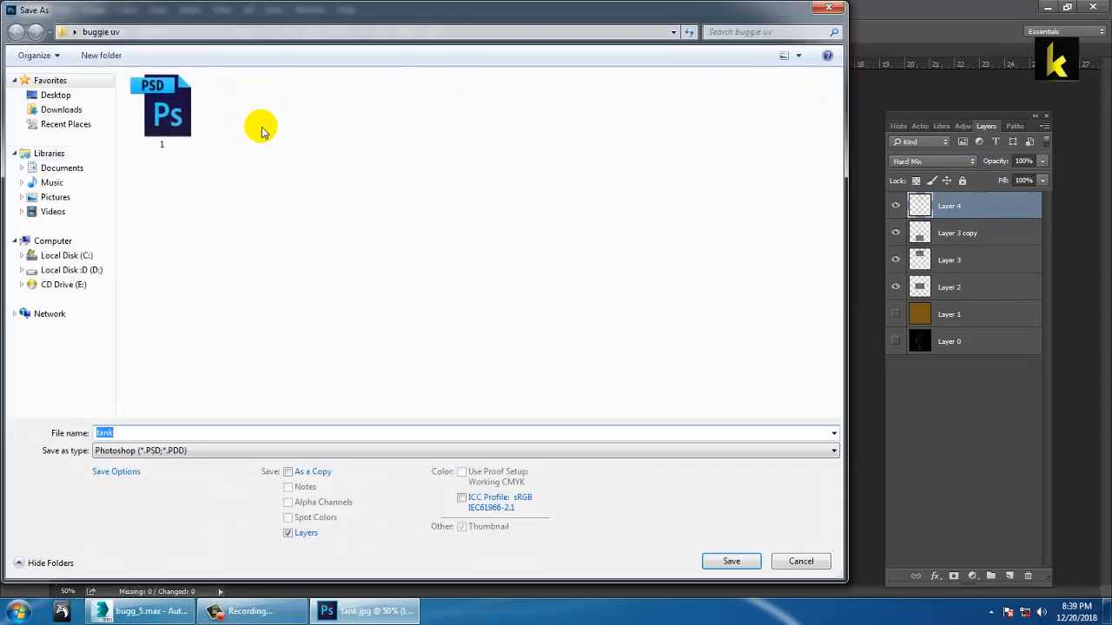
{"action": "left_click", "coordinate": [157, 434]}
{"action": "type", "text": "1"}
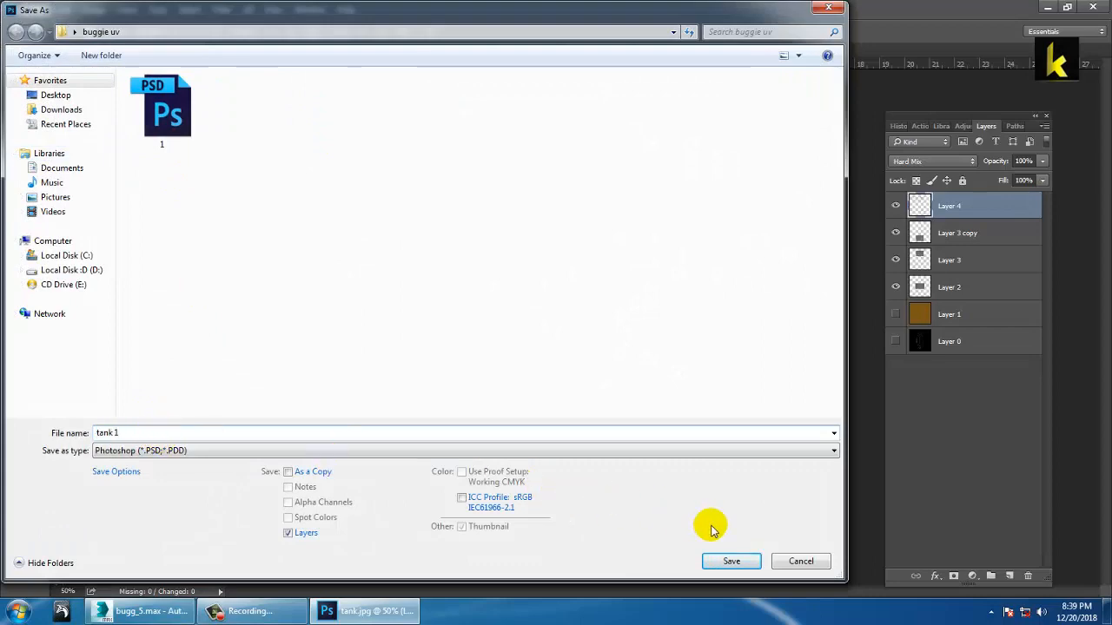
{"action": "left_click", "coordinate": [731, 561]}
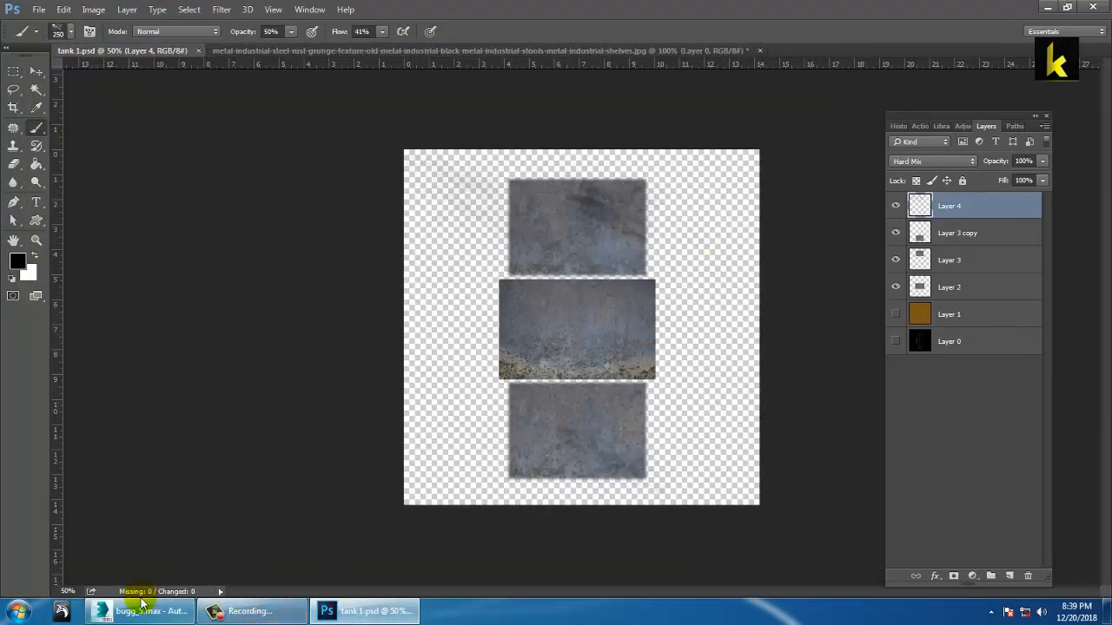
{"action": "left_click", "coordinate": [143, 619]}
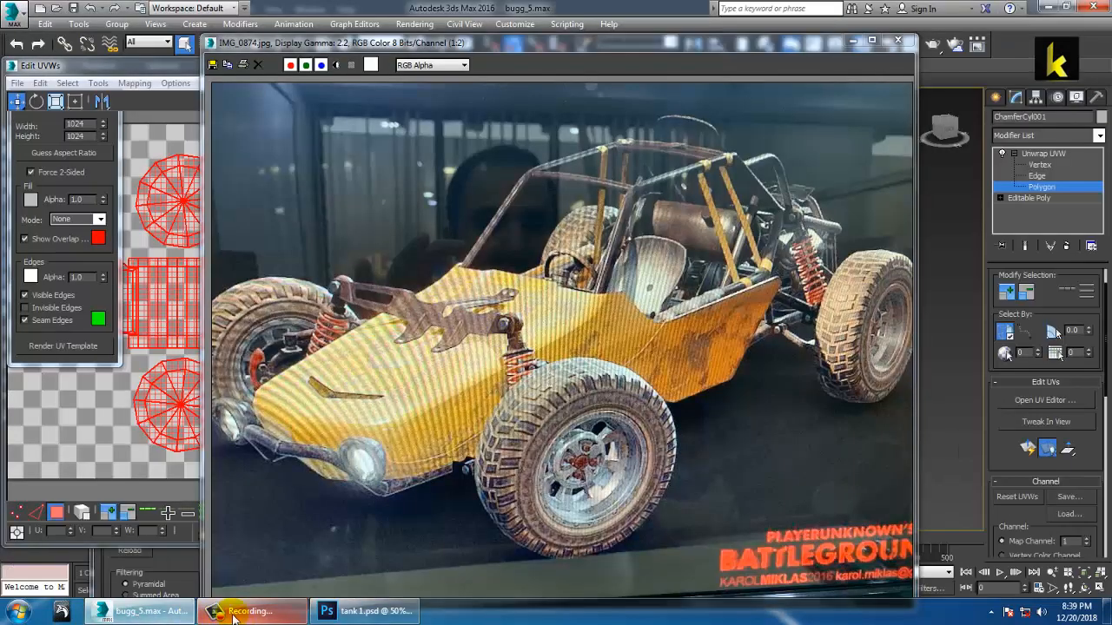
Step: Return to the Unwrap UVW level, hide the UV template preview, and reopen the Material Editor
{"action": "left_click", "coordinate": [233, 617]}
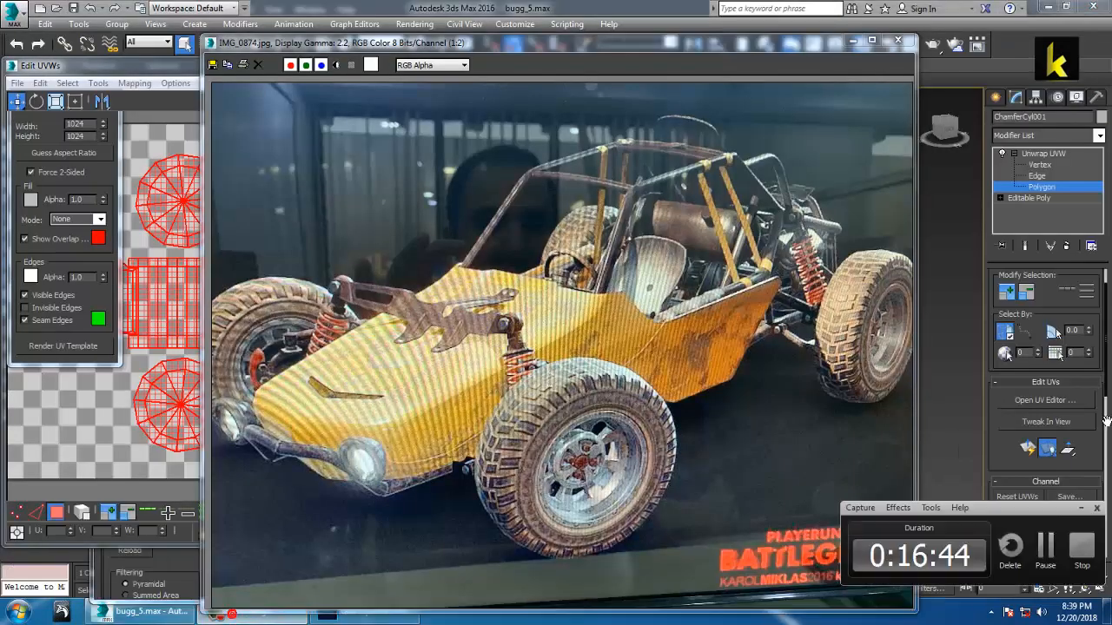
{"action": "left_click", "coordinate": [1083, 510]}
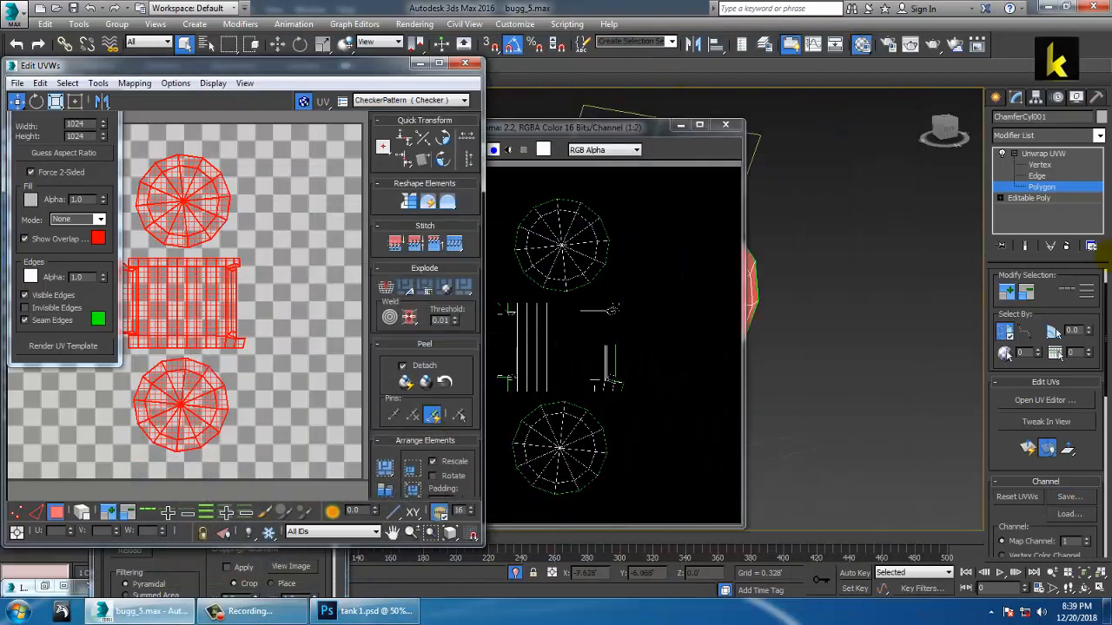
{"action": "left_click", "coordinate": [1041, 155]}
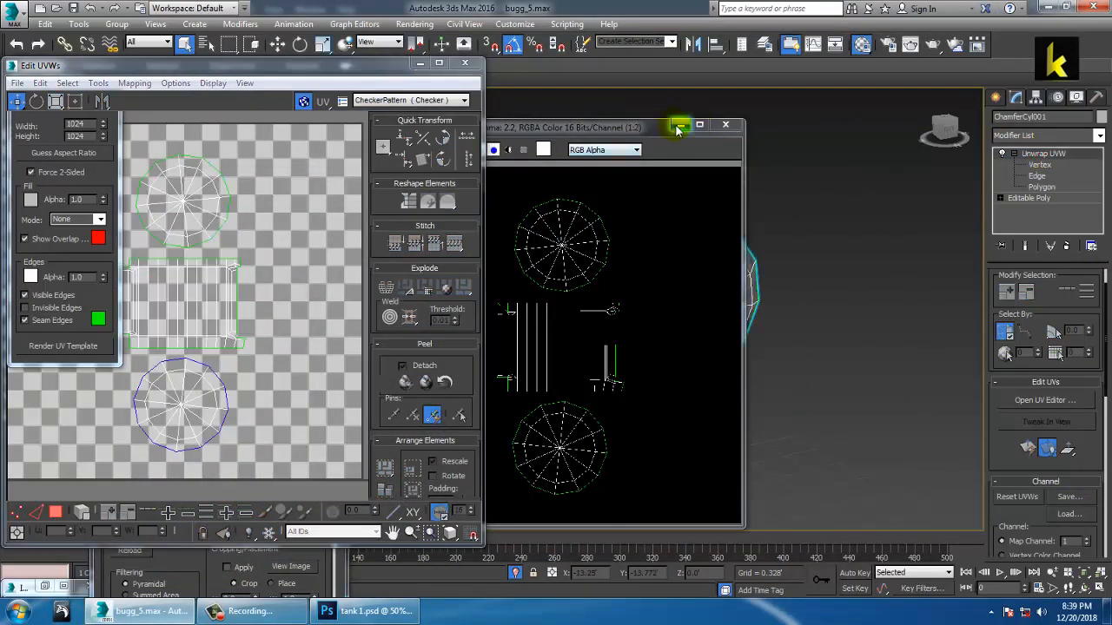
{"action": "left_click", "coordinate": [679, 127]}
{"action": "left_click", "coordinate": [421, 64]}
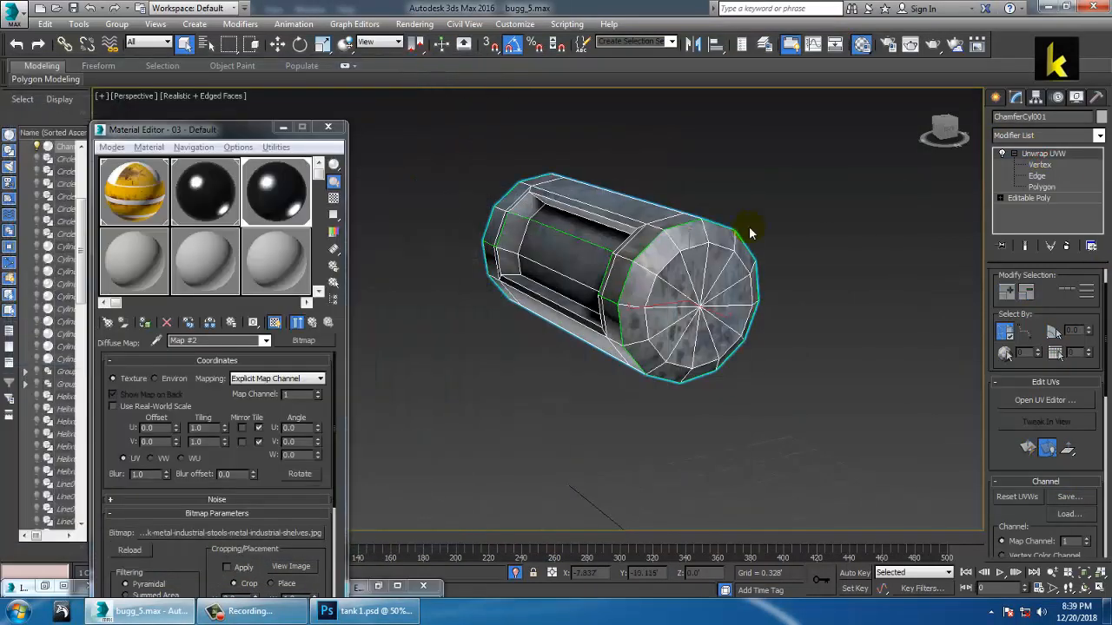
{"action": "key", "text": "m"}
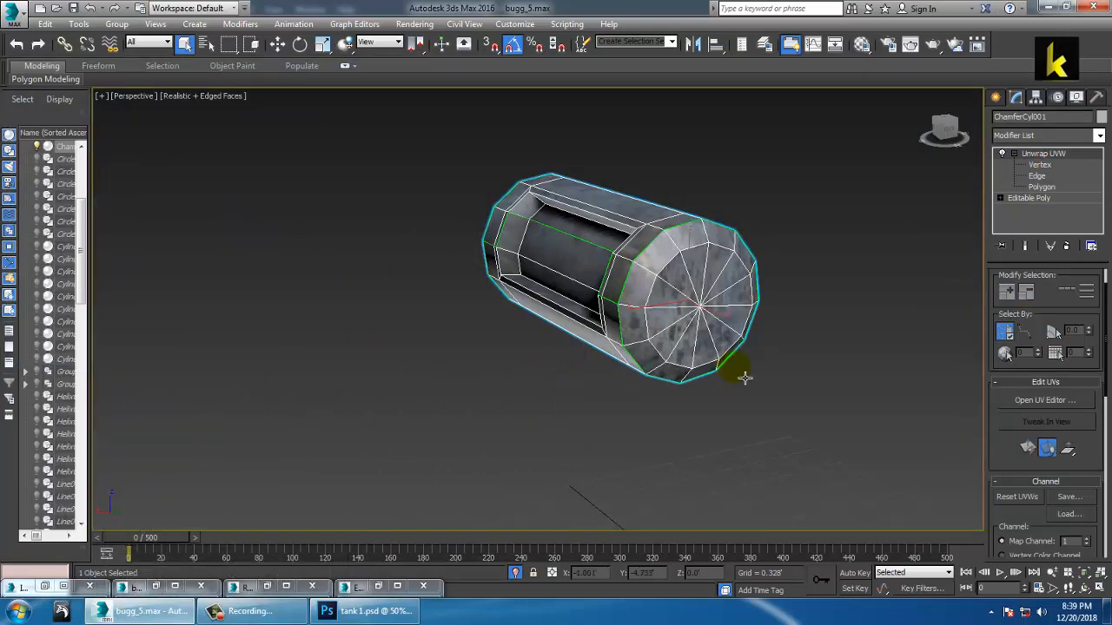
{"action": "key", "text": "m"}
Step: Make an empty sample slot an Architectural material with the Metal - Flat template
{"action": "left_click", "coordinate": [147, 228]}
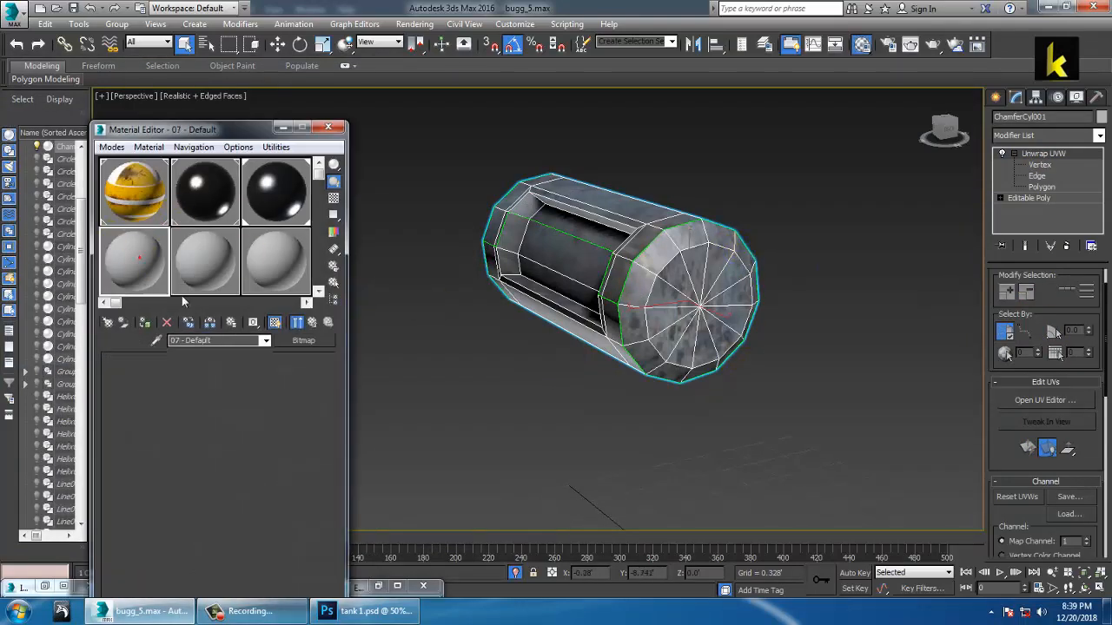
{"action": "left_click", "coordinate": [303, 340]}
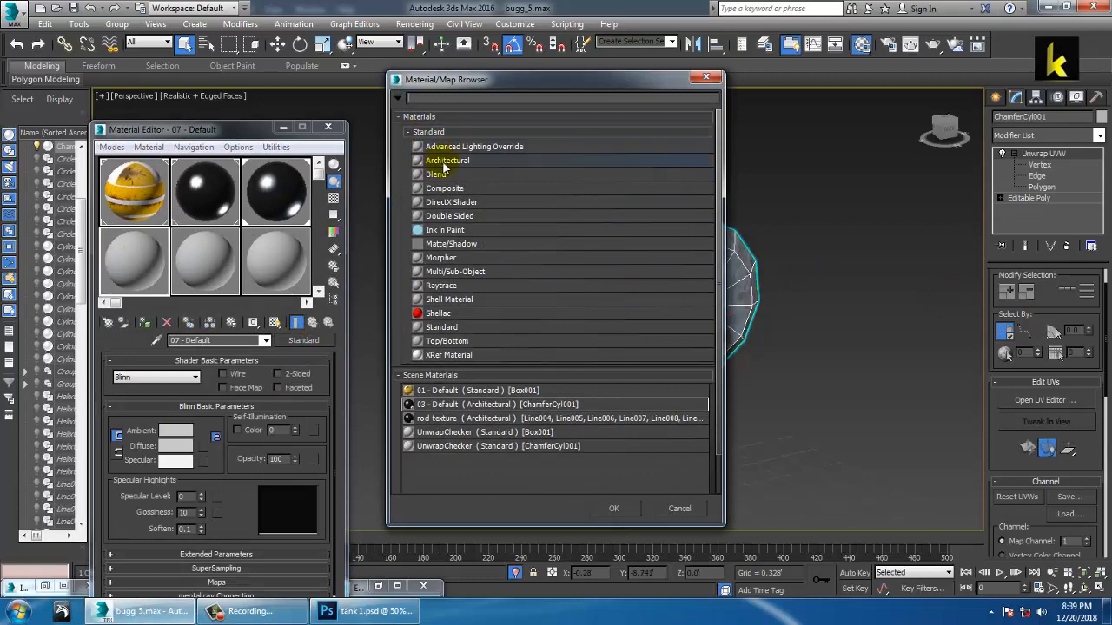
{"action": "double_click", "coordinate": [447, 166]}
{"action": "left_click", "coordinate": [318, 377]}
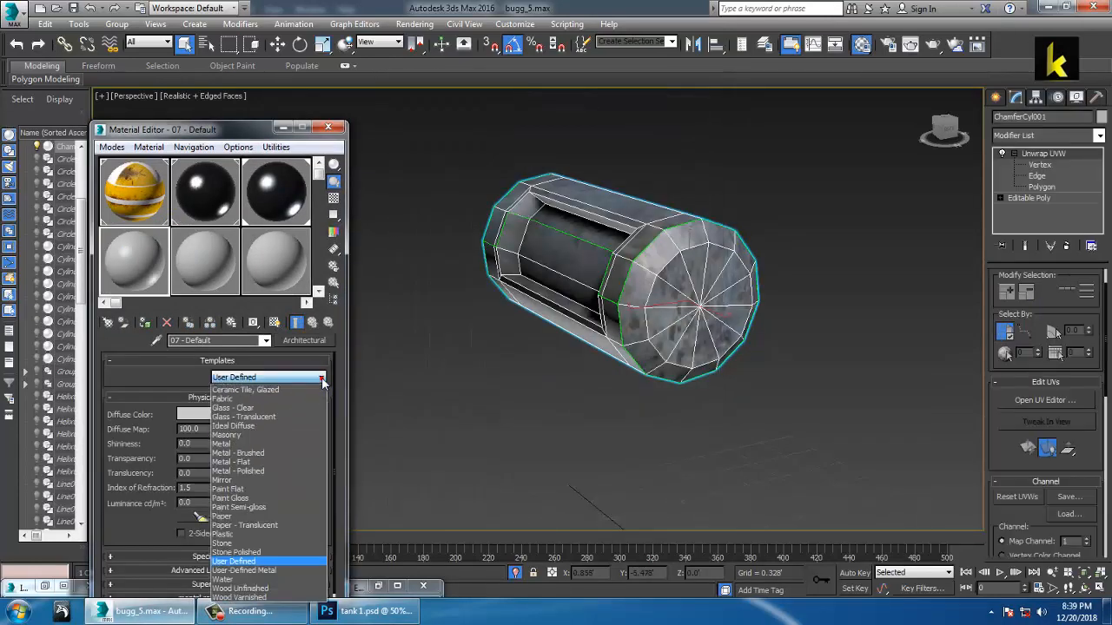
{"action": "left_click", "coordinate": [257, 463]}
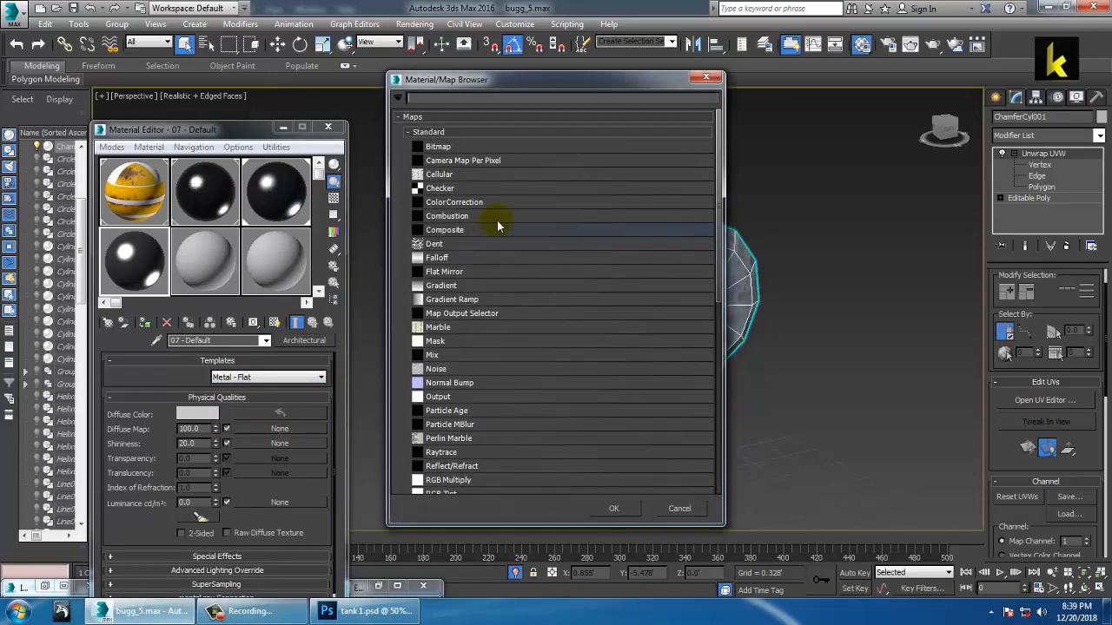
Step: Load tank 1.psd from buggie uv as the Bitmap diffuse map, with layers collapsed
{"action": "double_click", "coordinate": [448, 147]}
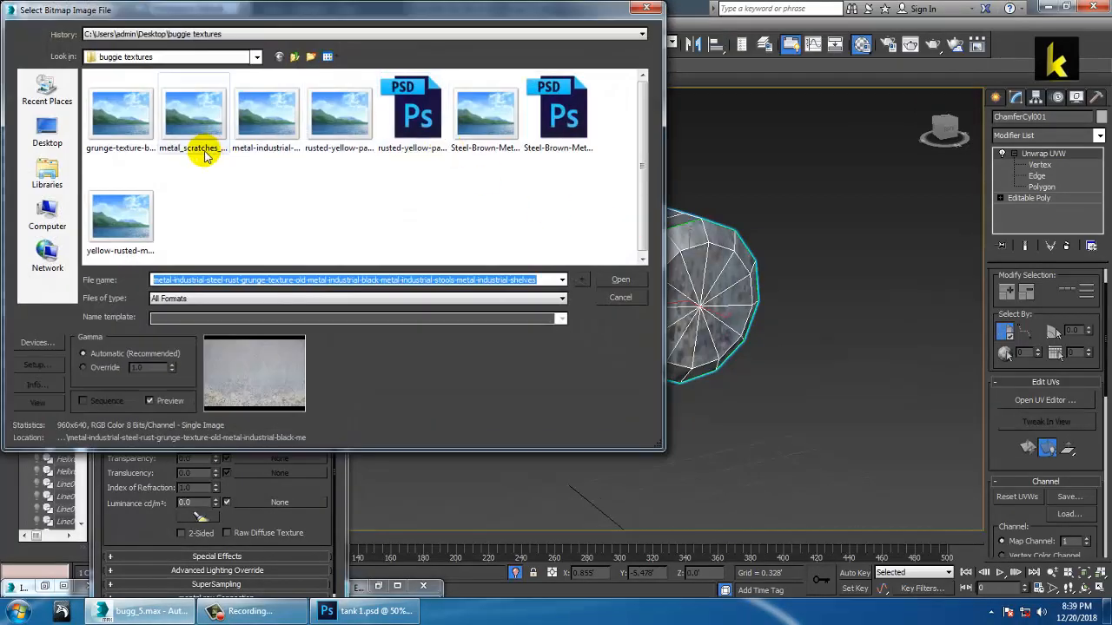
{"action": "left_click", "coordinate": [295, 57]}
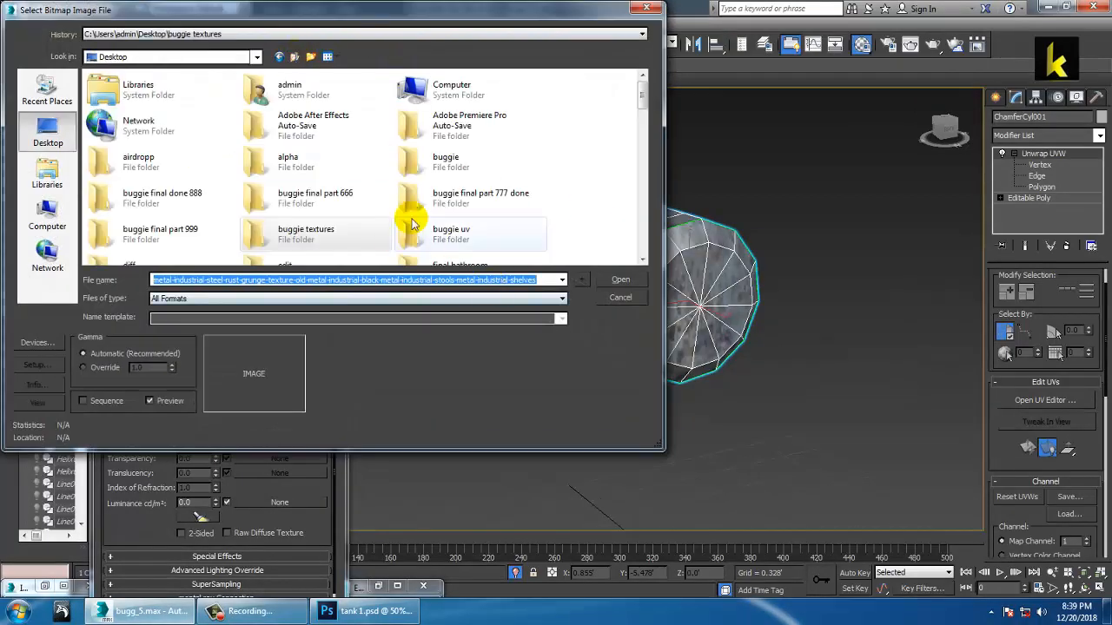
{"action": "double_click", "coordinate": [458, 232]}
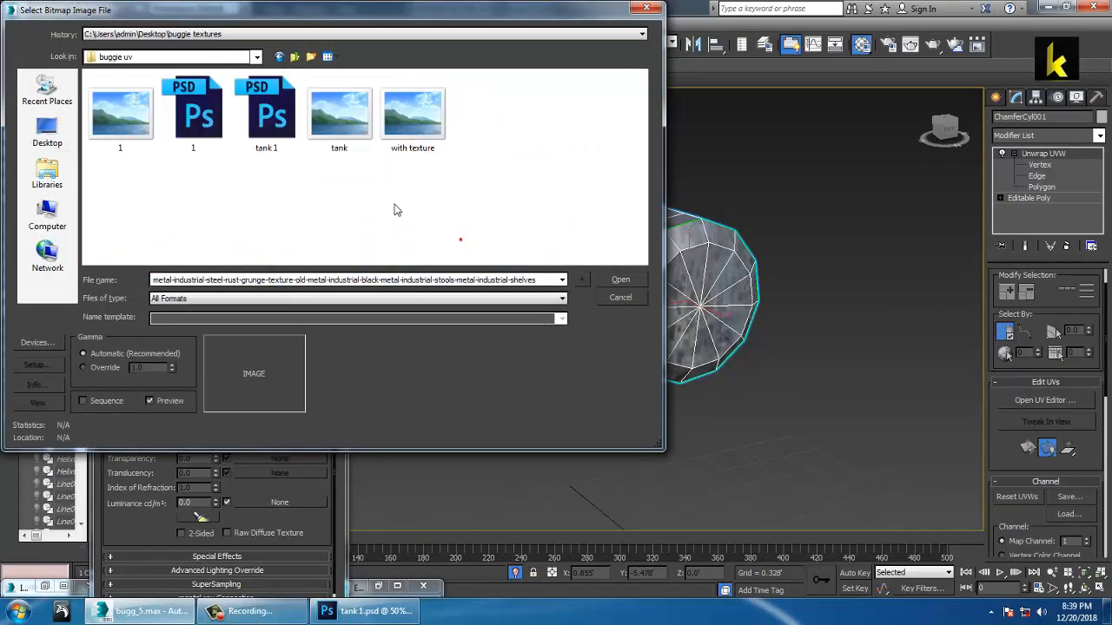
{"action": "double_click", "coordinate": [271, 116]}
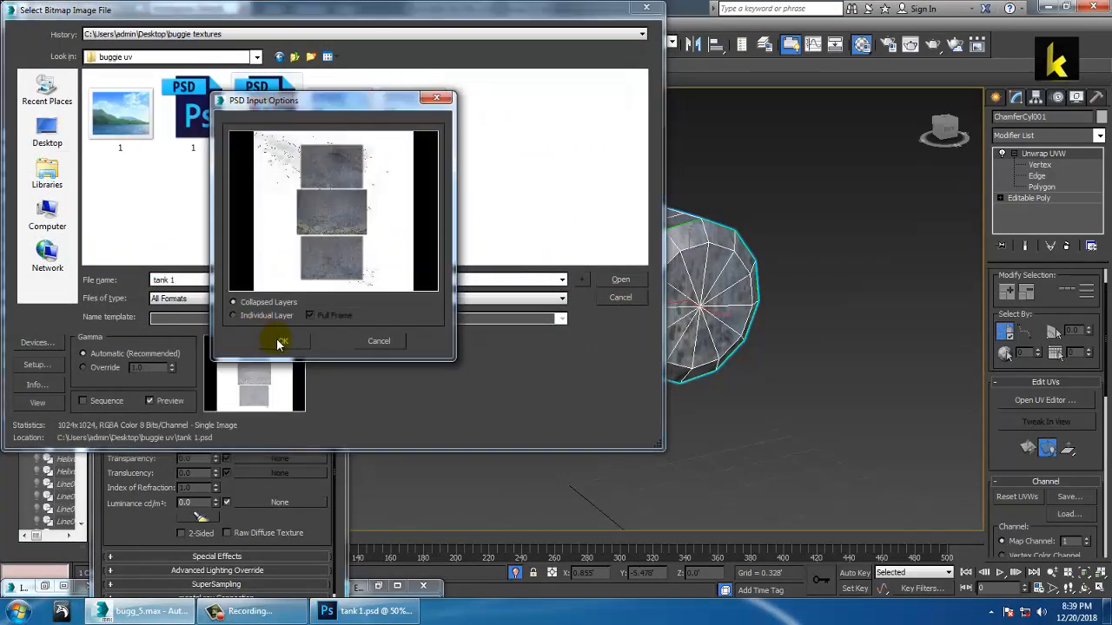
{"action": "left_click", "coordinate": [279, 342]}
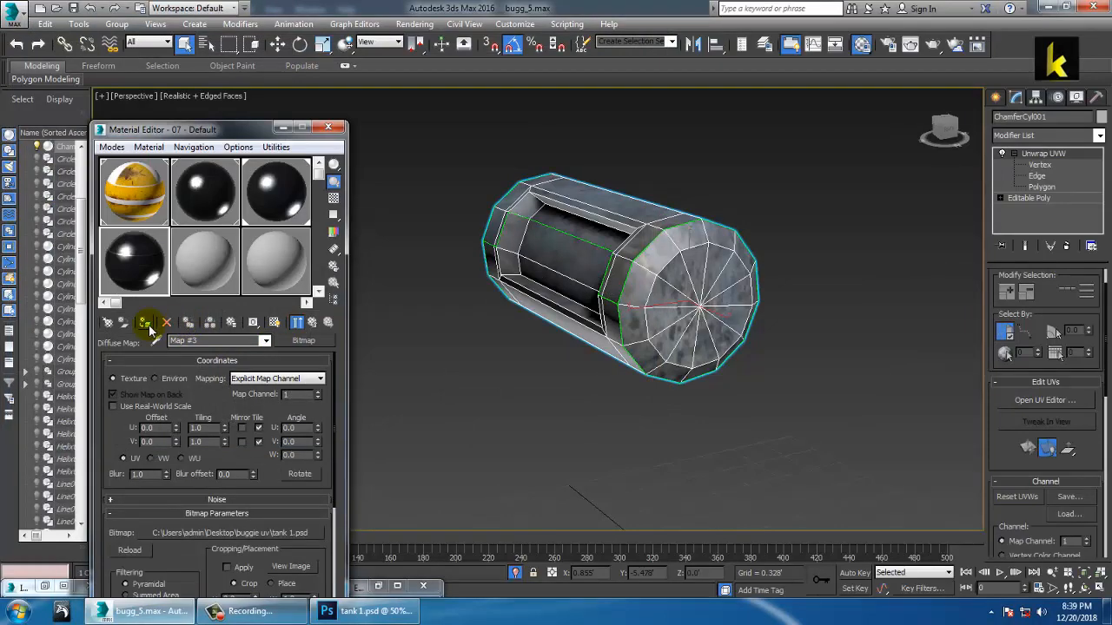
Step: Show the tank 1 texture on the tank cylinder in the viewport
{"action": "left_click", "coordinate": [272, 324]}
{"action": "middle_click_drag", "start_coordinate": [717, 309], "coordinate": [765, 217], "text": "alt"}
{"action": "left_click", "coordinate": [807, 173]}
{"action": "middle_click_drag", "start_coordinate": [807, 174], "coordinate": [642, 231], "text": "alt"}
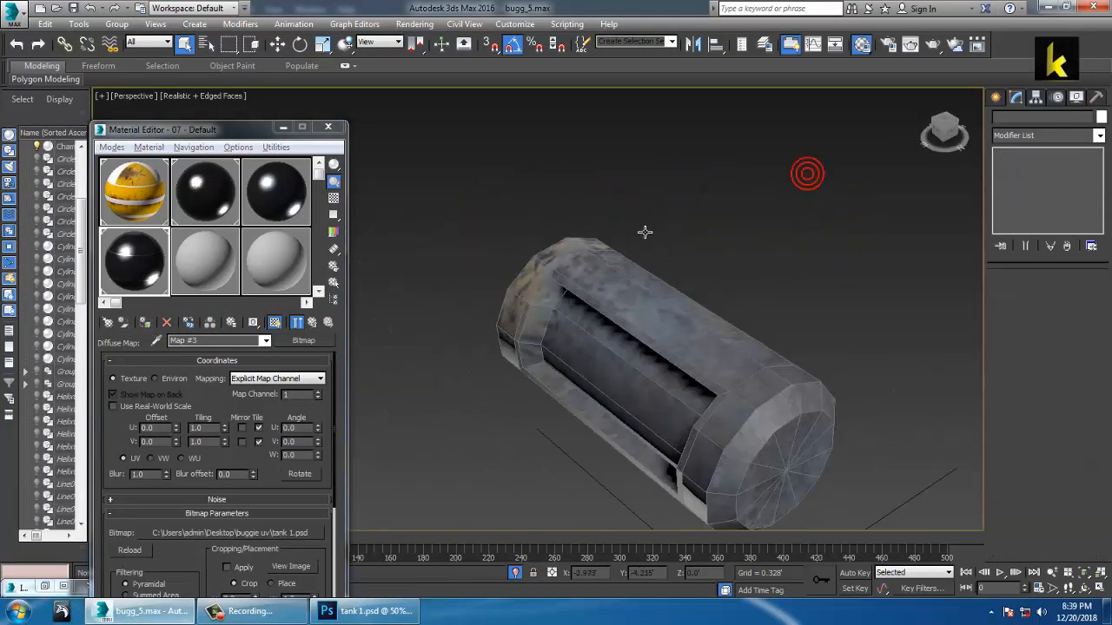
{"action": "scroll", "coordinate": [643, 232], "scroll_direction": "up", "scroll_amount": 4}
{"action": "key", "text": "F4"}
{"action": "middle_click_drag", "start_coordinate": [802, 324], "coordinate": [753, 219]}
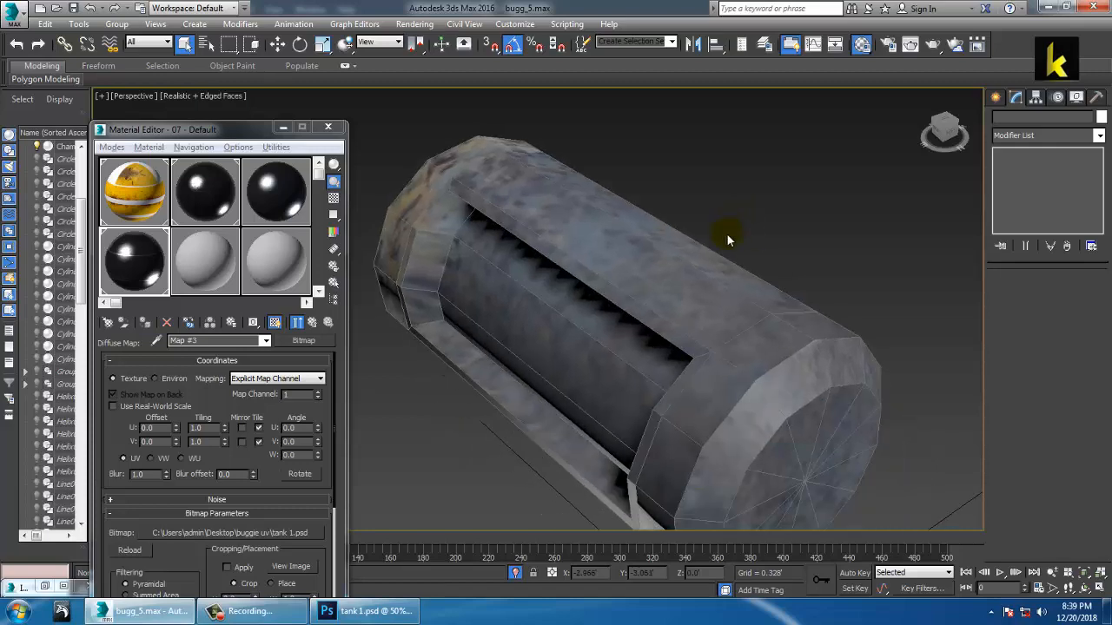
{"action": "left_click", "coordinate": [772, 325]}
{"action": "key", "text": "F4"}
{"action": "middle_click_drag", "start_coordinate": [774, 327], "coordinate": [711, 267], "text": "alt"}
{"action": "middle_click_drag", "start_coordinate": [712, 267], "coordinate": [747, 292], "text": "alt"}
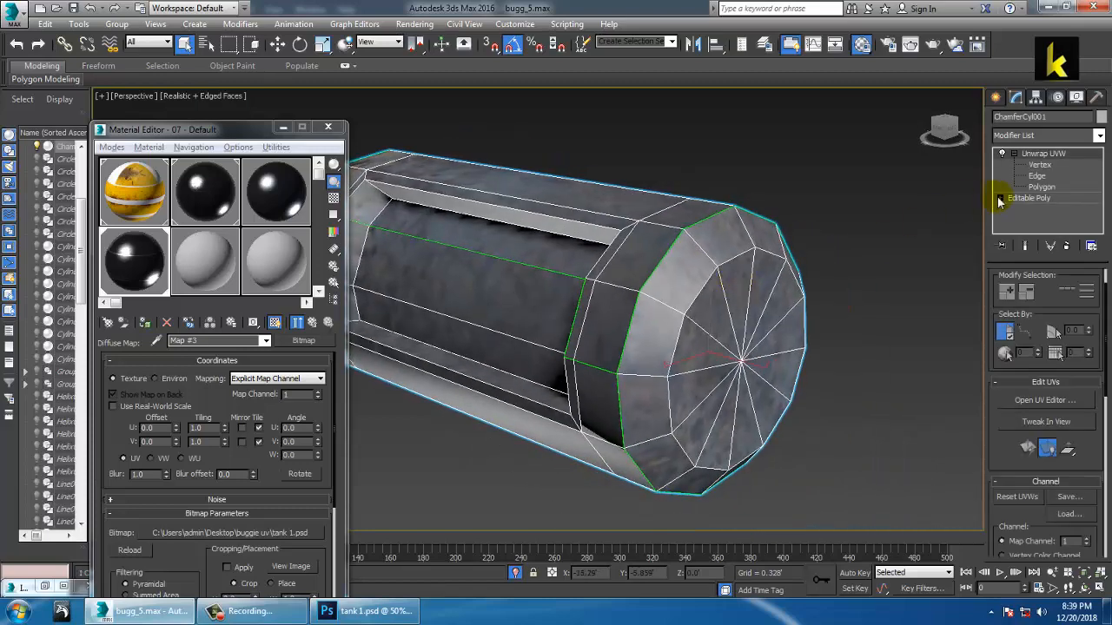
Step: End isolation so the whole buggy is visible around the tank again
{"action": "right_click", "coordinate": [832, 170]}
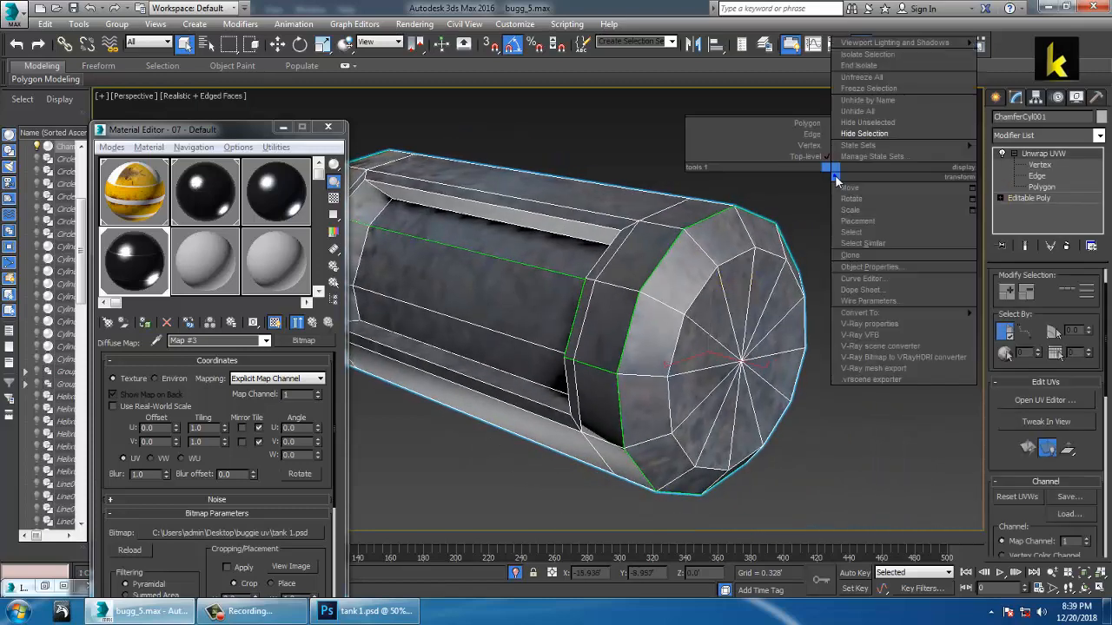
{"action": "left_click", "coordinate": [874, 71]}
{"action": "middle_click_drag", "start_coordinate": [693, 243], "coordinate": [864, 259], "text": "alt"}
{"action": "left_click", "coordinate": [863, 259]}
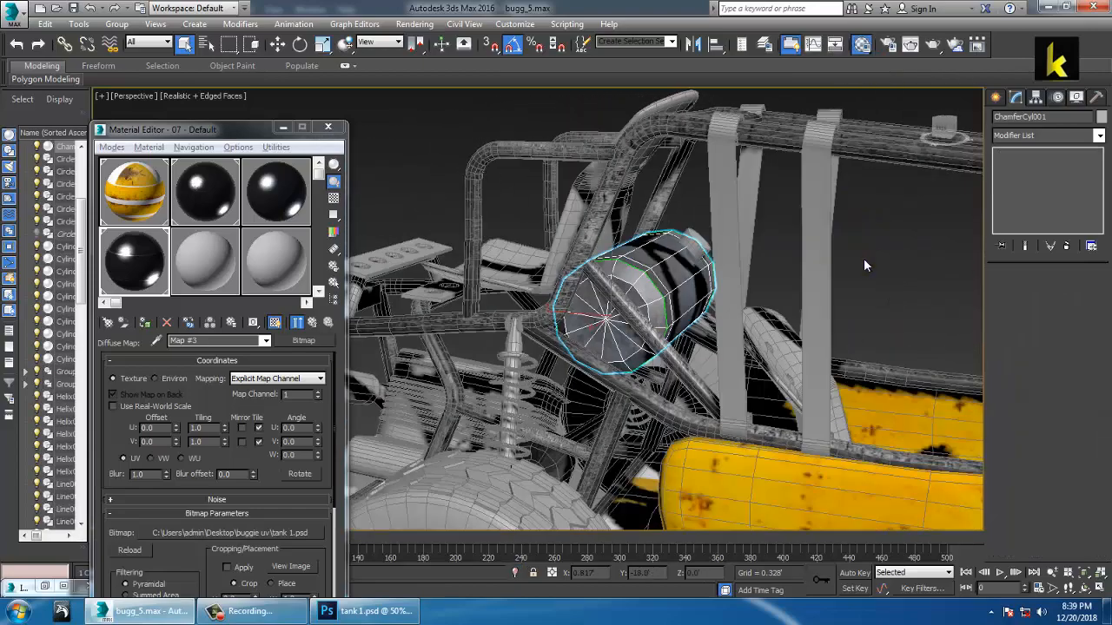
{"action": "scroll", "coordinate": [653, 320], "scroll_direction": "up", "scroll_amount": 4}
{"action": "middle_click_drag", "start_coordinate": [636, 294], "coordinate": [641, 299]}
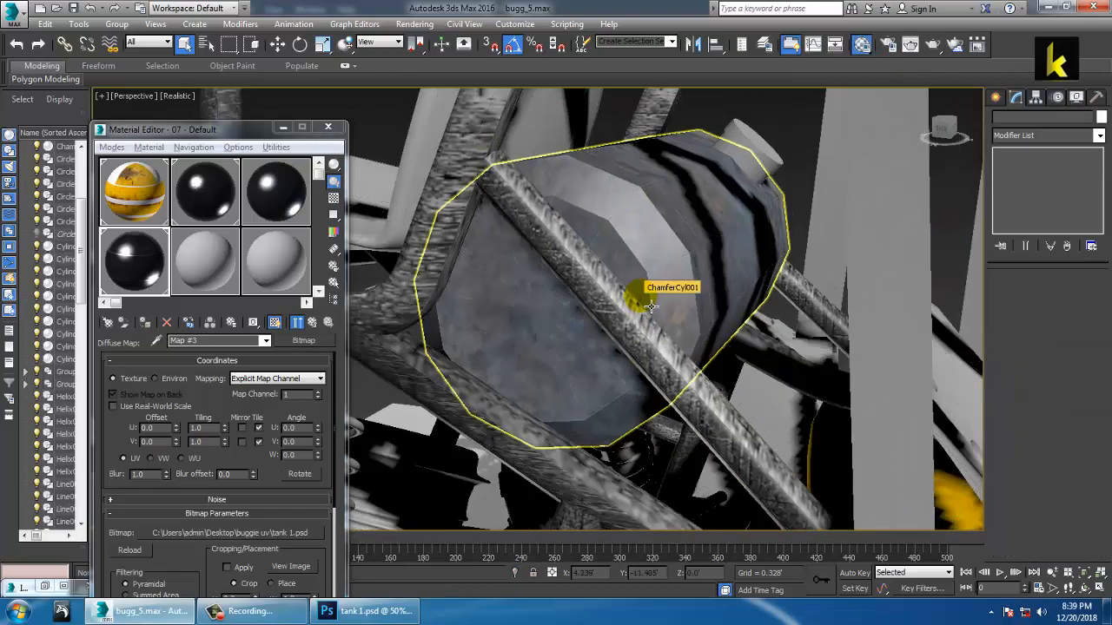
{"action": "middle_click_drag", "start_coordinate": [783, 254], "coordinate": [693, 307], "text": "alt"}
Step: Try a TurboSmooth modifier on the tank, then undo it
{"action": "left_click", "coordinate": [643, 266]}
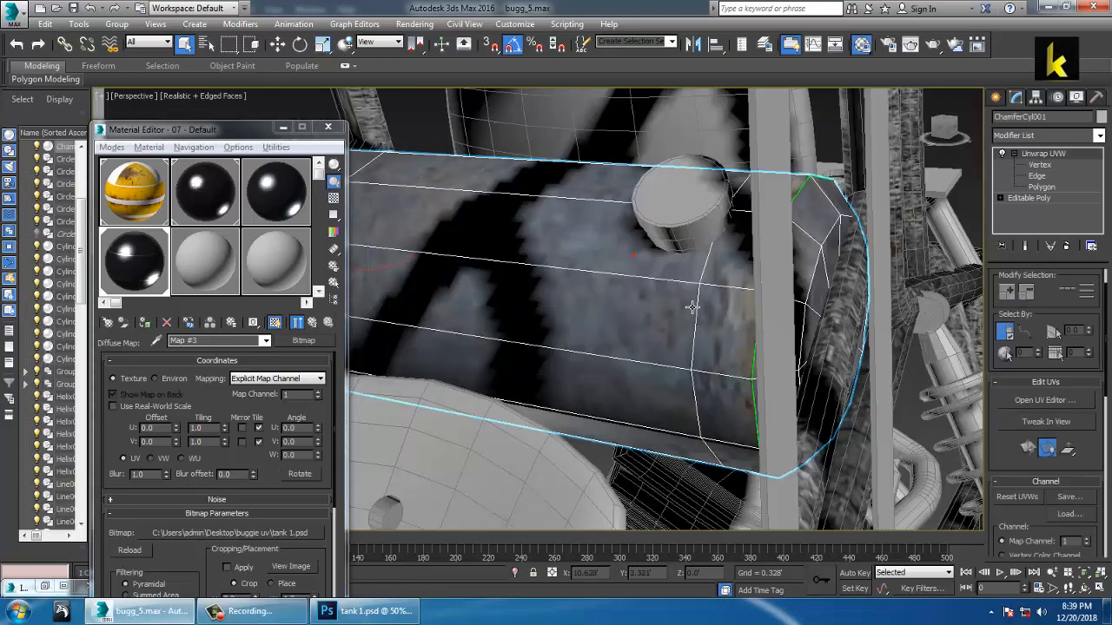
{"action": "left_click", "coordinate": [1100, 136]}
{"action": "key", "text": "t"}
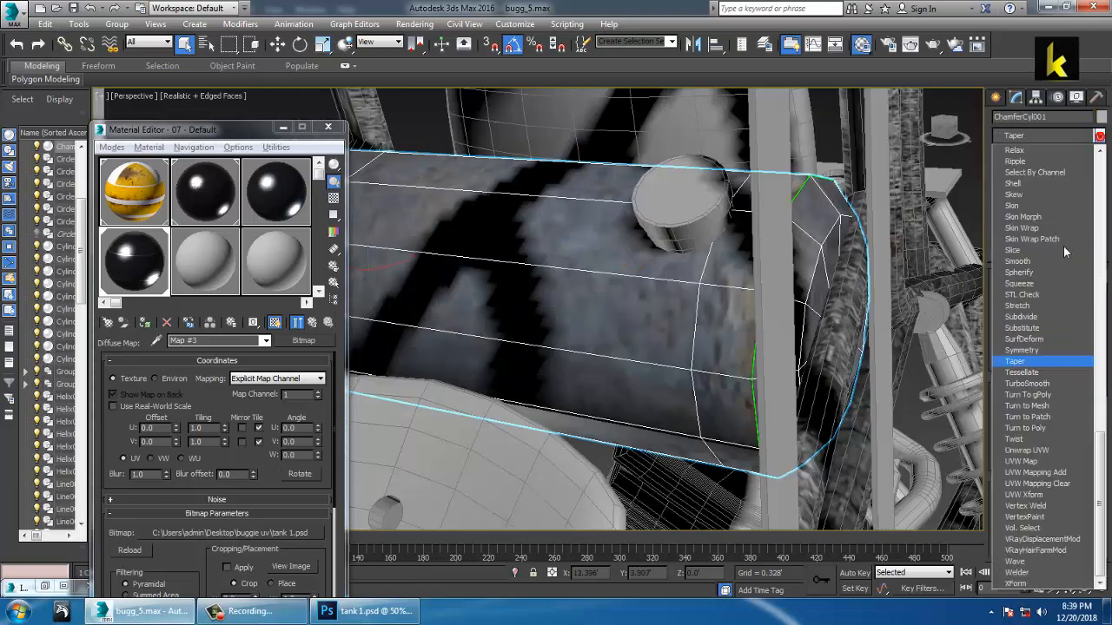
{"action": "left_click", "coordinate": [1028, 384]}
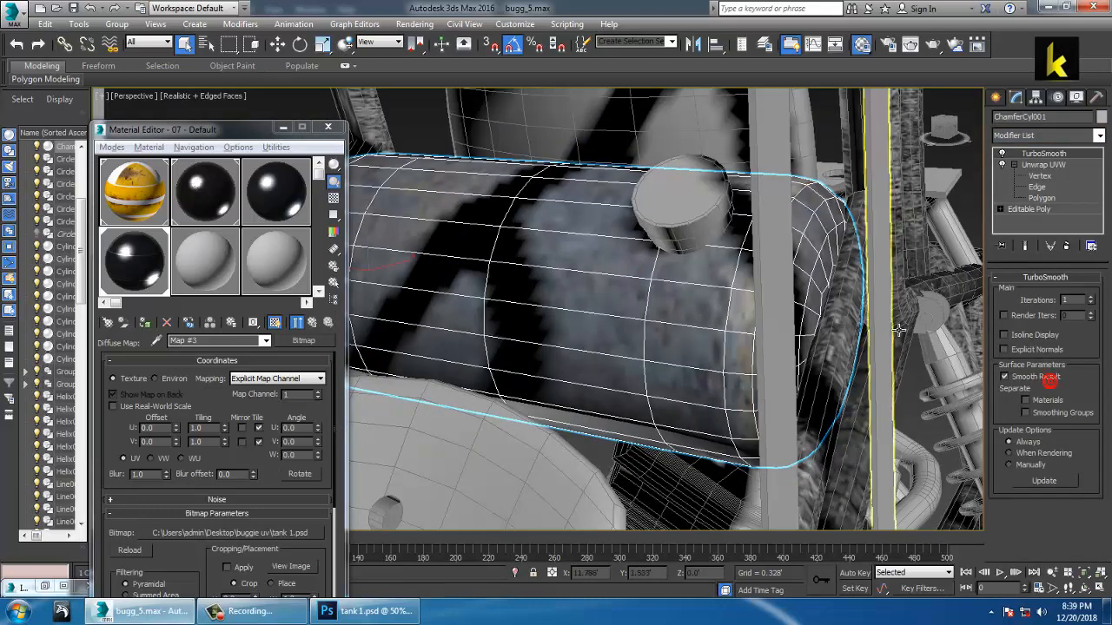
{"action": "key", "text": "ctrl+z"}
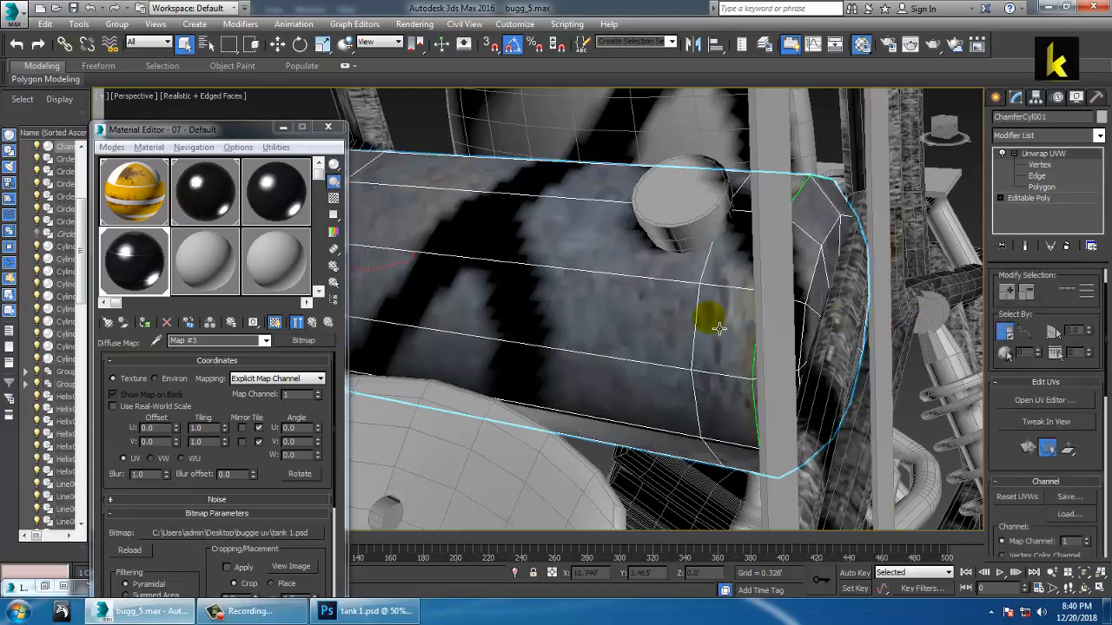
{"action": "scroll", "coordinate": [669, 321], "scroll_direction": "down", "scroll_amount": 5}
{"action": "middle_click_drag", "start_coordinate": [657, 320], "coordinate": [696, 283], "text": "alt"}
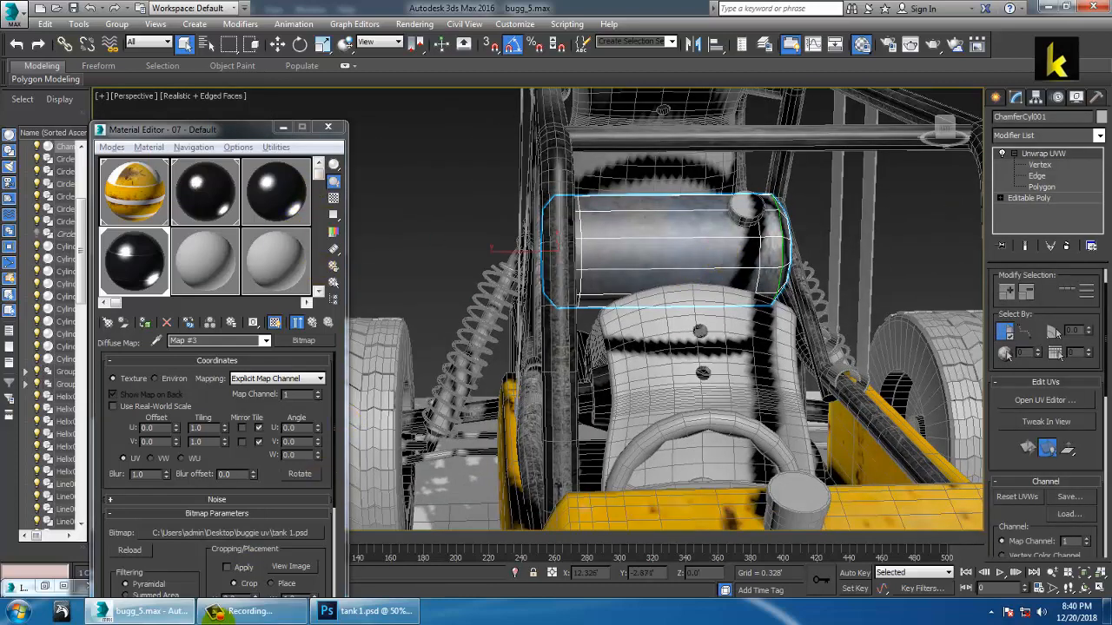
{"action": "left_click", "coordinate": [11, 591]}
{"action": "left_click", "coordinate": [43, 589]}
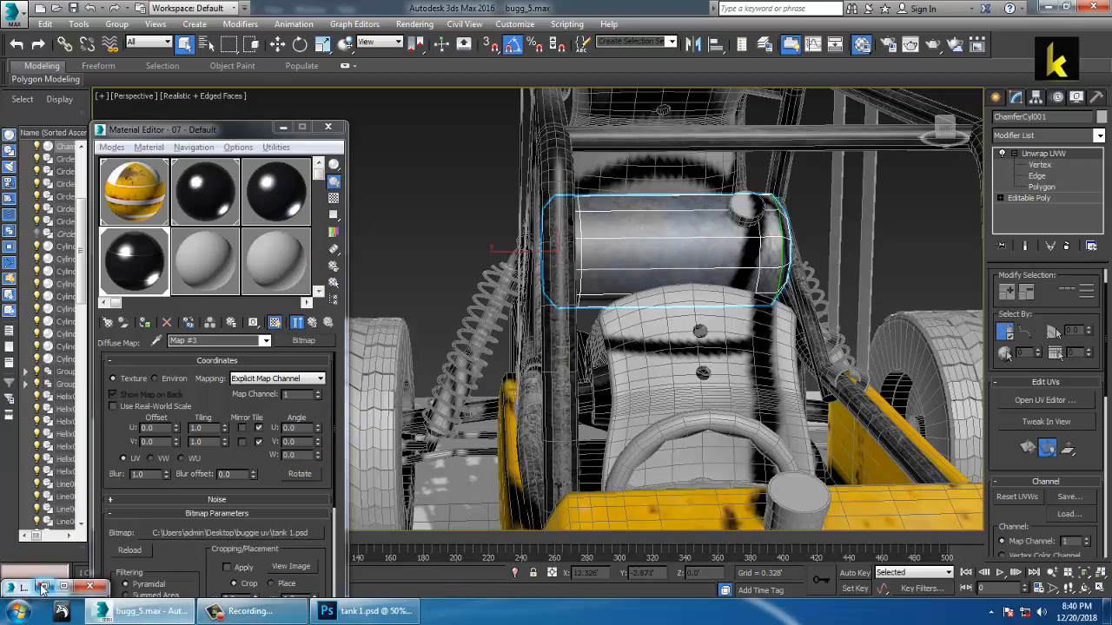
Step: Select the seat cushion and show its material's map in the viewport
{"action": "left_click", "coordinate": [280, 128]}
{"action": "middle_click_drag", "start_coordinate": [486, 287], "coordinate": [504, 318], "text": "alt"}
{"action": "left_click", "coordinate": [489, 327]}
{"action": "scroll", "coordinate": [499, 318], "scroll_direction": "up", "scroll_amount": 3}
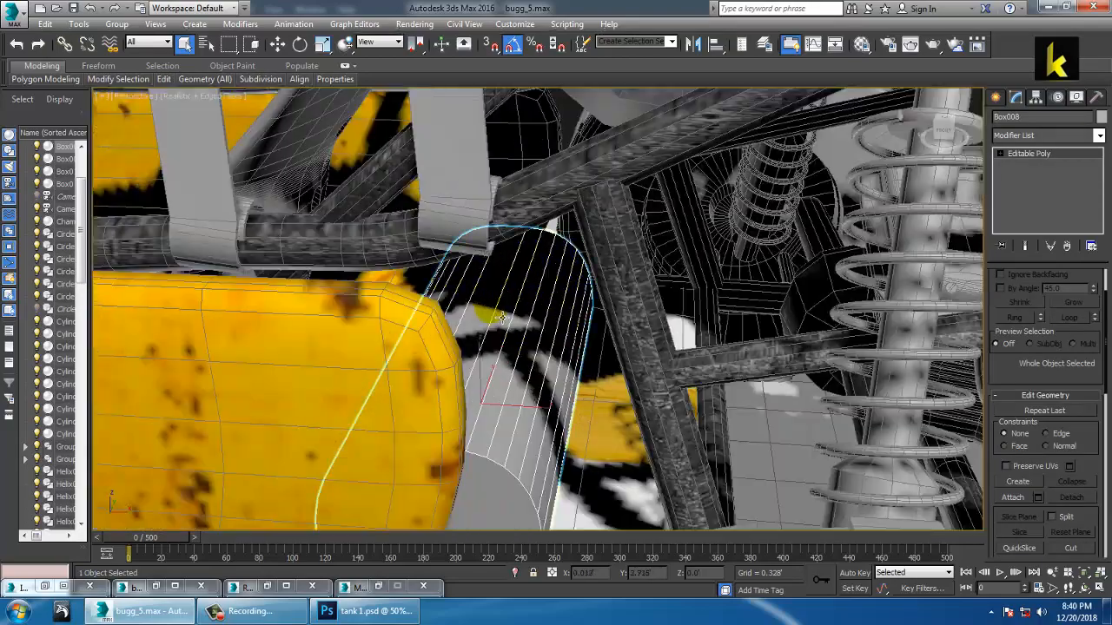
{"action": "key", "text": "m"}
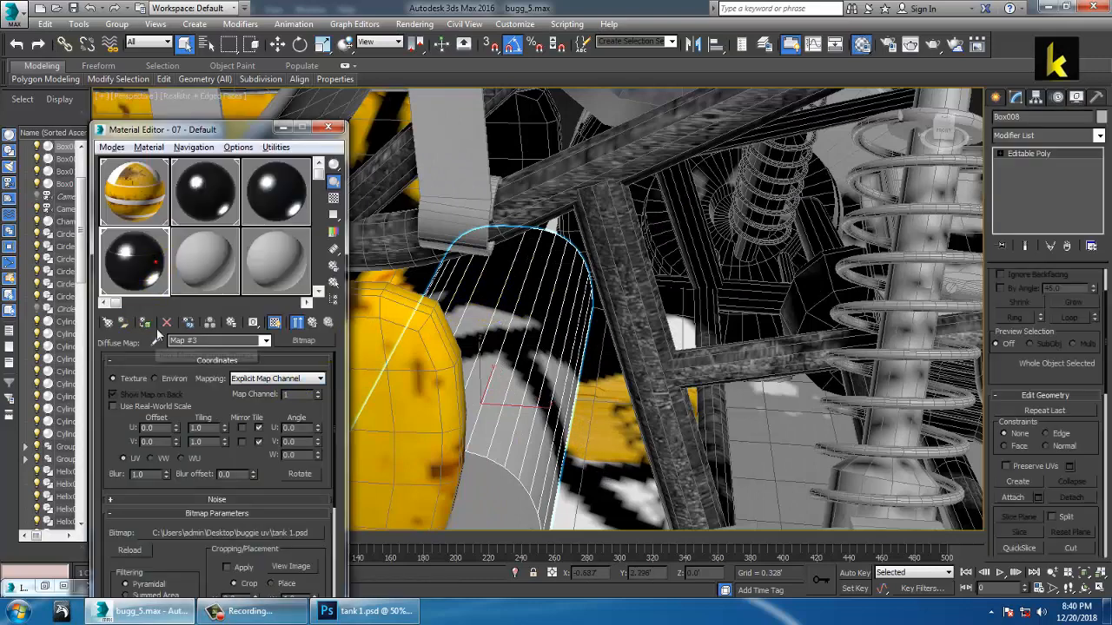
{"action": "left_click", "coordinate": [147, 323]}
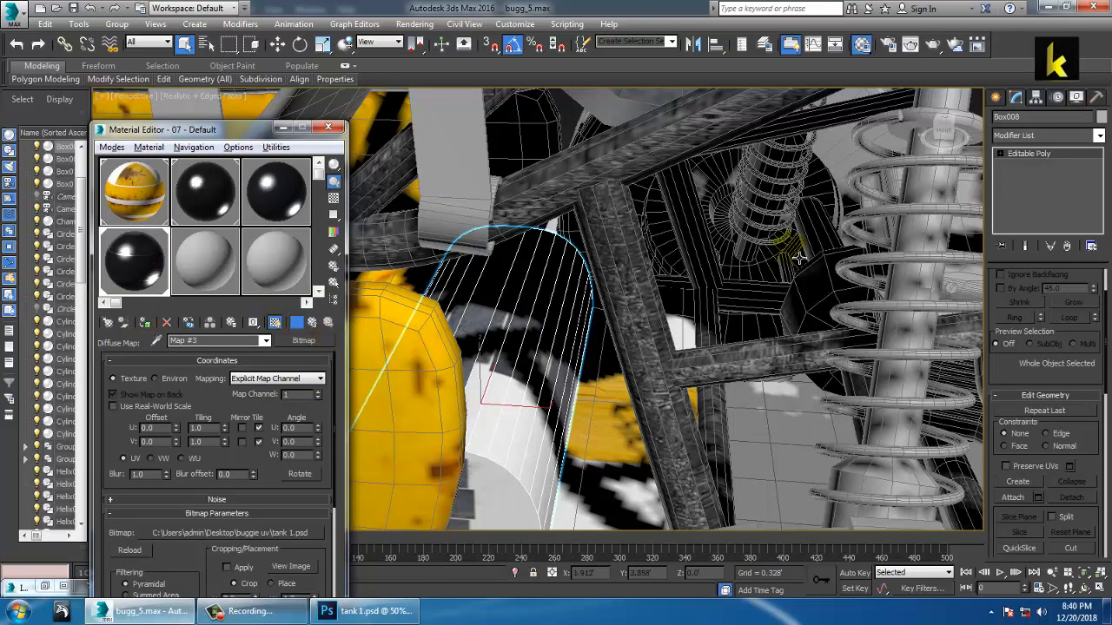
Step: Add a UVW Map modifier to the cushion with Box projection
{"action": "left_click", "coordinate": [1099, 135]}
{"action": "scroll", "coordinate": [1055, 348], "scroll_direction": "down", "scroll_amount": 10}
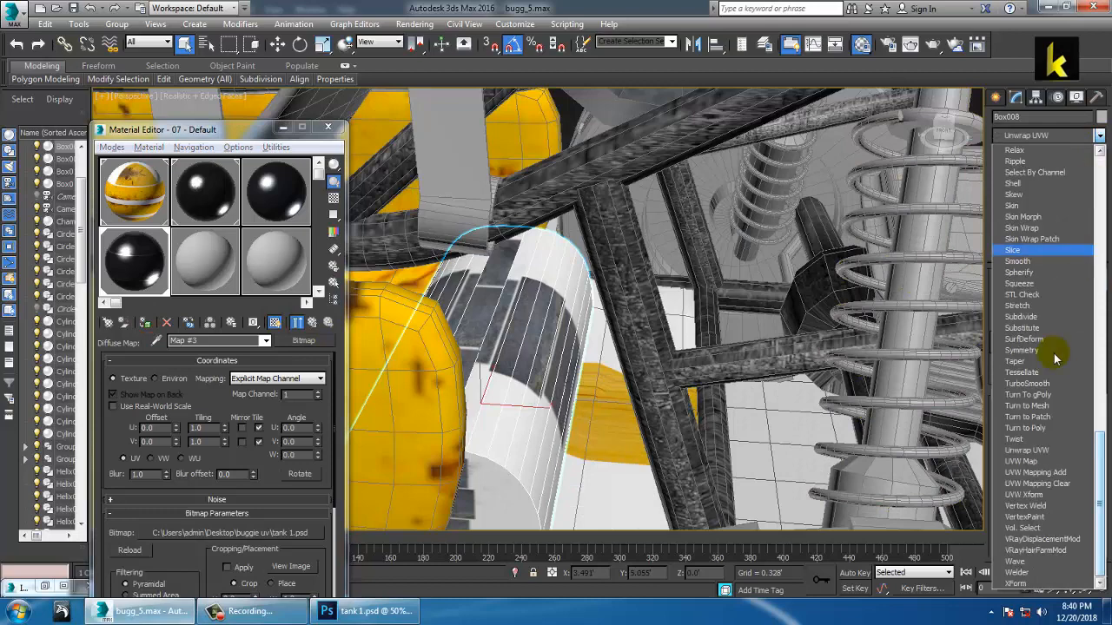
{"action": "left_click", "coordinate": [1028, 462]}
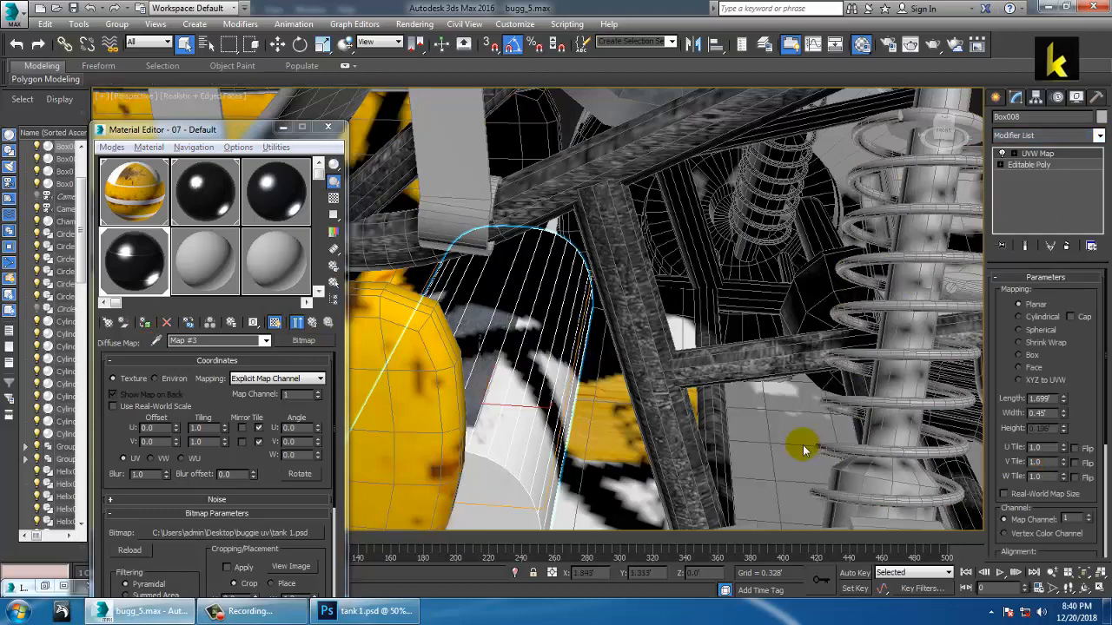
{"action": "left_click", "coordinate": [1025, 357]}
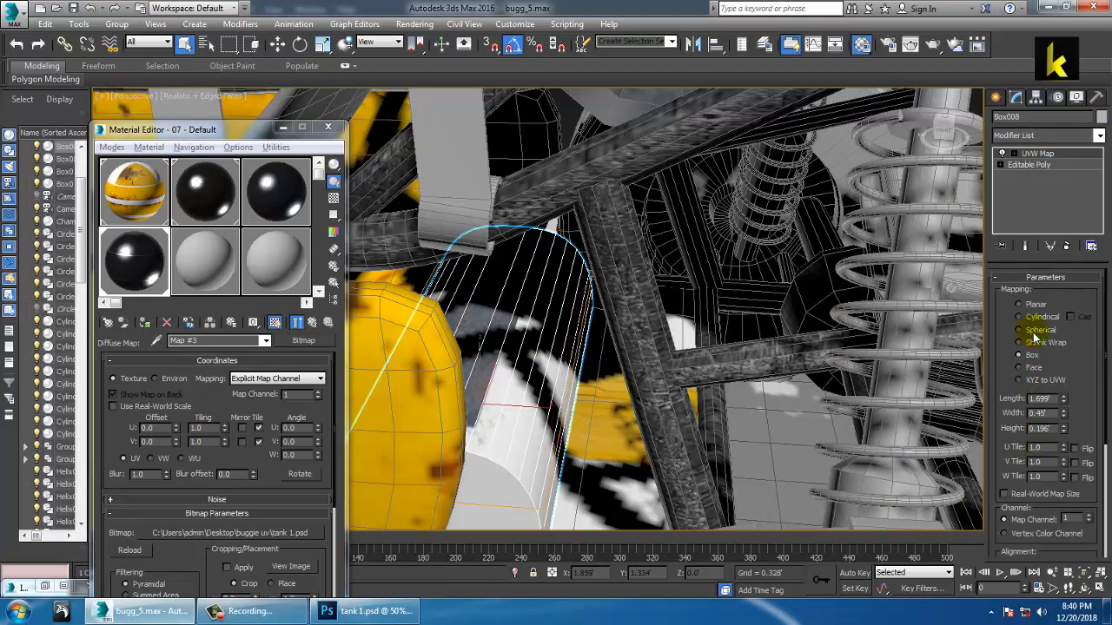
Step: Assign the metal-shelves material 03 - Default to the cushion
{"action": "left_click", "coordinate": [280, 195]}
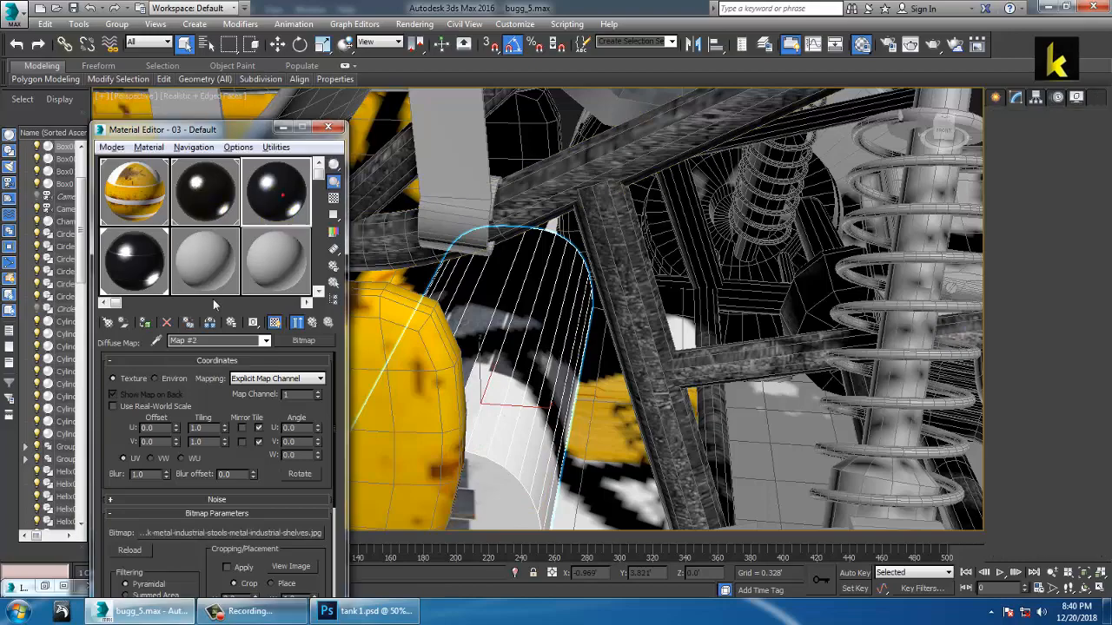
{"action": "left_click", "coordinate": [144, 323]}
{"action": "scroll", "coordinate": [543, 308], "scroll_direction": "down", "scroll_amount": 4}
Step: Drag the dark material slot onto the seat cushion
{"action": "middle_click_drag", "start_coordinate": [543, 308], "coordinate": [592, 291], "text": "alt"}
{"action": "scroll", "coordinate": [592, 291], "scroll_direction": "down", "scroll_amount": 5}
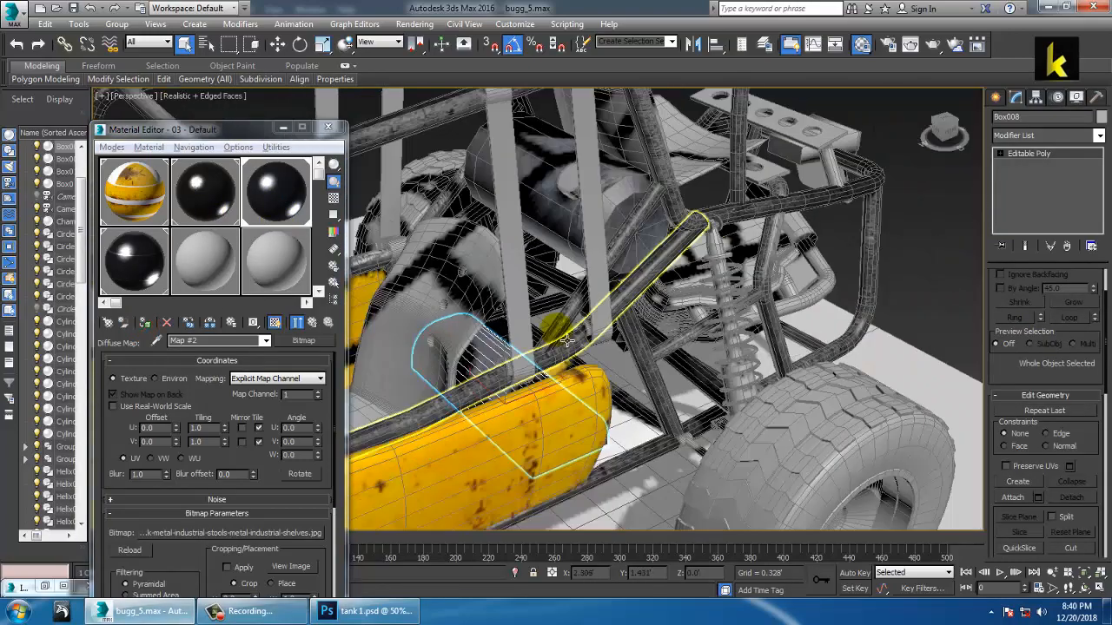
{"action": "middle_click_drag", "start_coordinate": [530, 323], "coordinate": [630, 328], "text": "alt"}
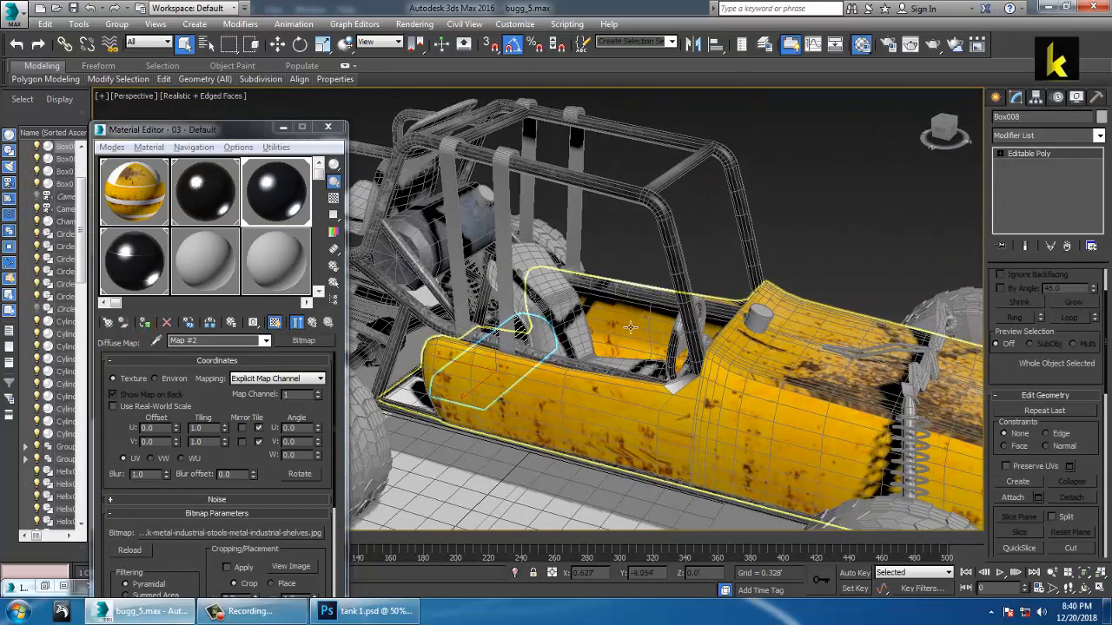
Step: Close the rendered map window, then reposition and minimize the buggy reference render
{"action": "left_click", "coordinate": [282, 128]}
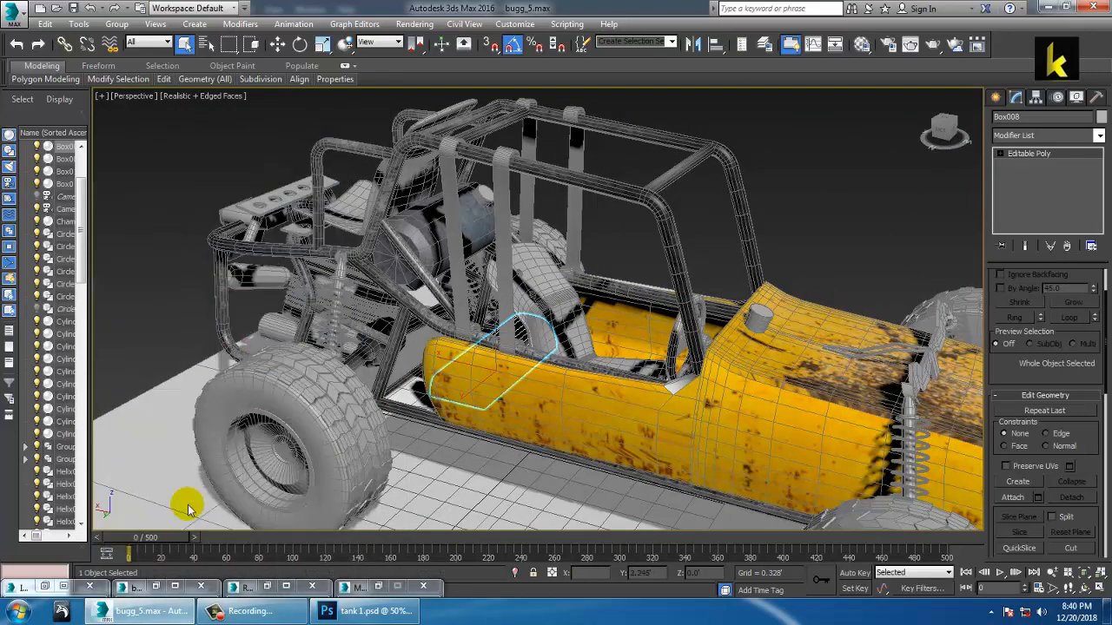
{"action": "left_click", "coordinate": [266, 587]}
{"action": "left_click", "coordinate": [726, 126]}
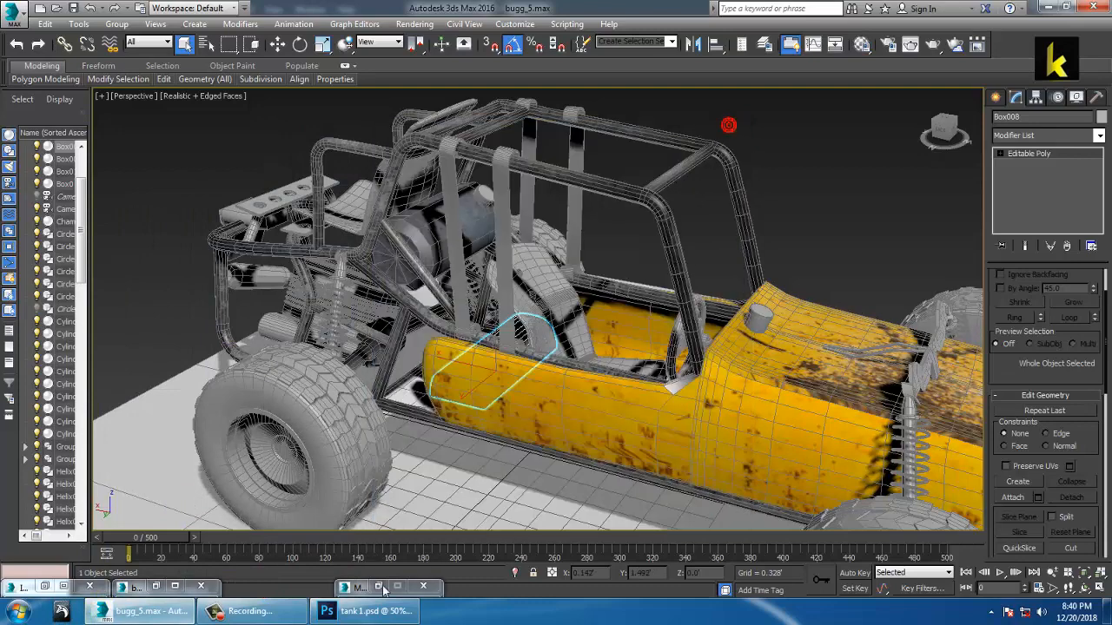
{"action": "left_click", "coordinate": [380, 587]}
{"action": "left_click", "coordinate": [281, 129]}
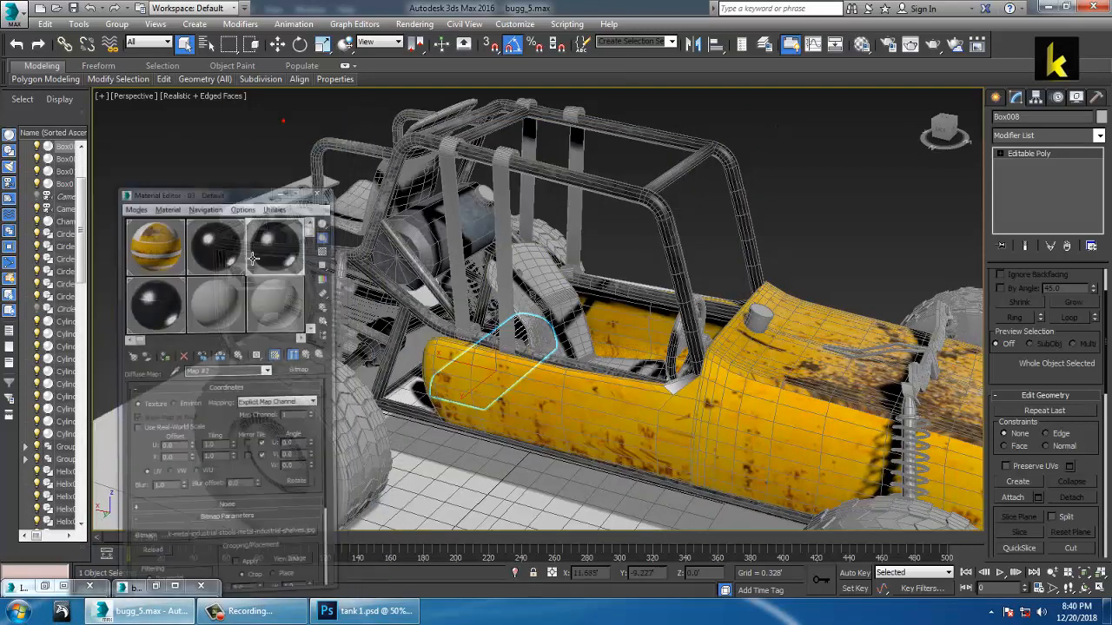
{"action": "left_click", "coordinate": [154, 587]}
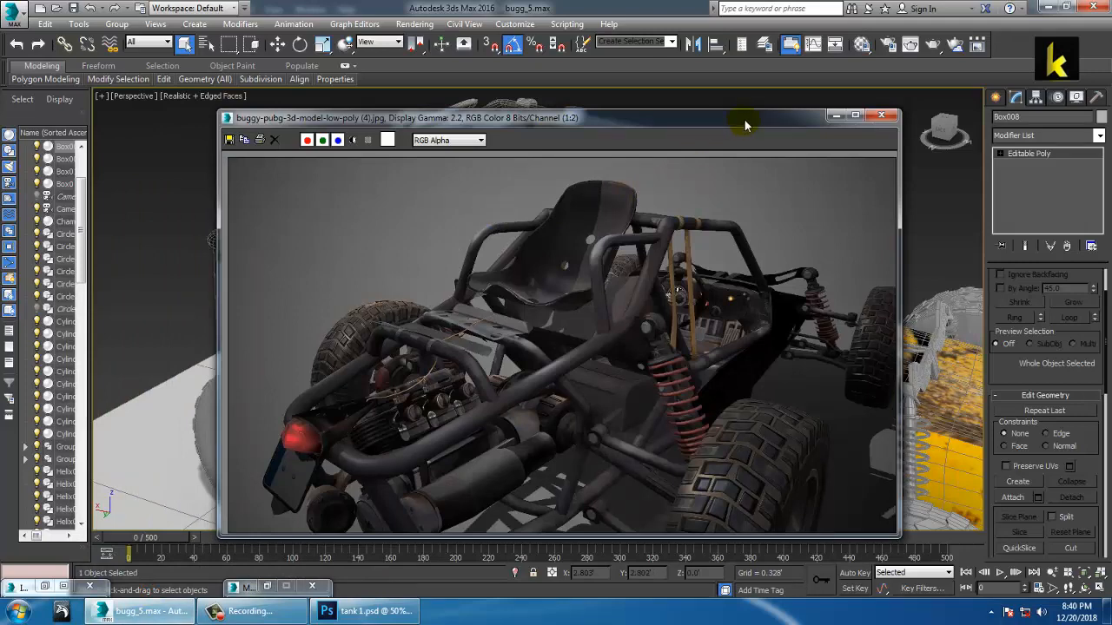
{"action": "left_click_drag", "start_coordinate": [745, 122], "coordinate": [522, 69]}
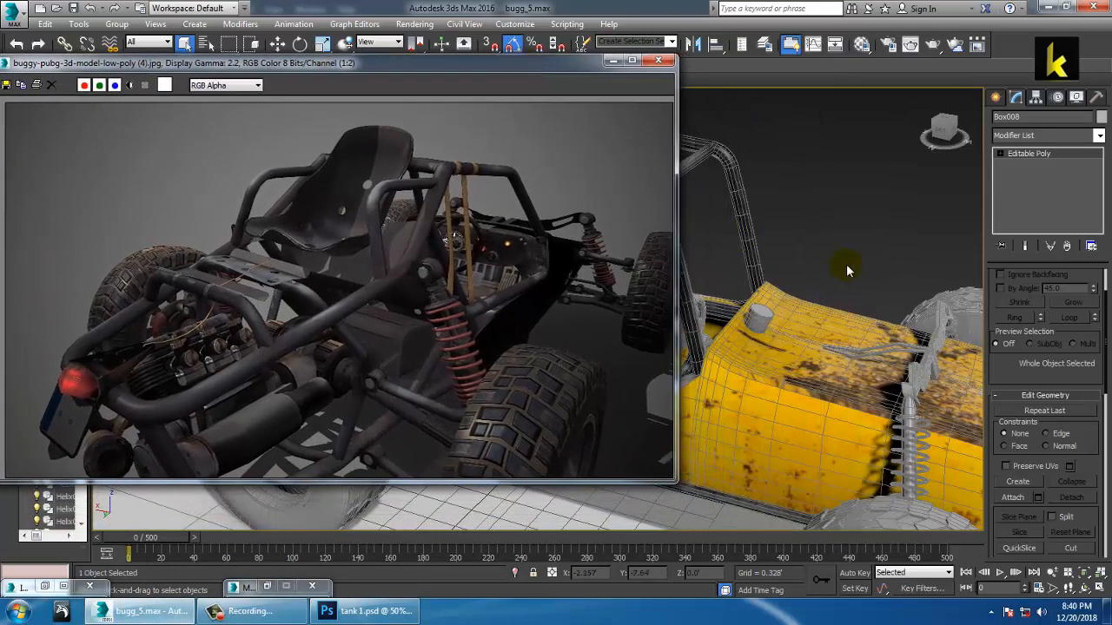
{"action": "left_click", "coordinate": [614, 59]}
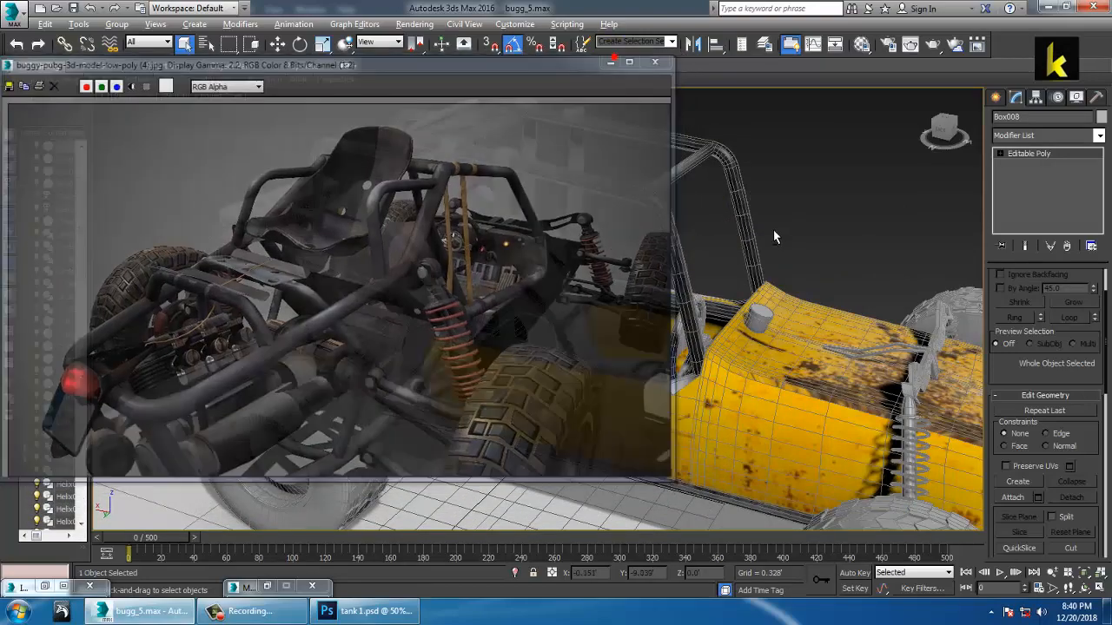
{"action": "middle_click_drag", "start_coordinate": [773, 231], "coordinate": [701, 259], "text": "alt"}
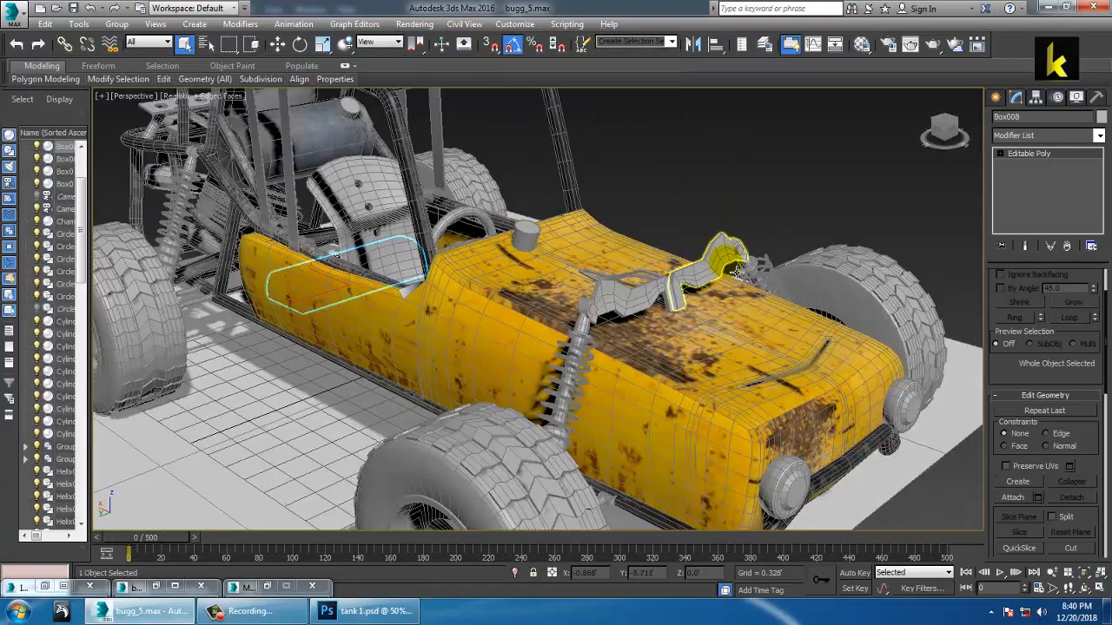
Step: Select both front suspension arms
{"action": "left_click", "coordinate": [737, 273]}
{"action": "scroll", "coordinate": [735, 272], "scroll_direction": "up", "scroll_amount": 3}
{"action": "middle_click_drag", "start_coordinate": [698, 302], "coordinate": [680, 285], "text": "alt"}
{"action": "left_click", "coordinate": [600, 306], "text": "ctrl"}
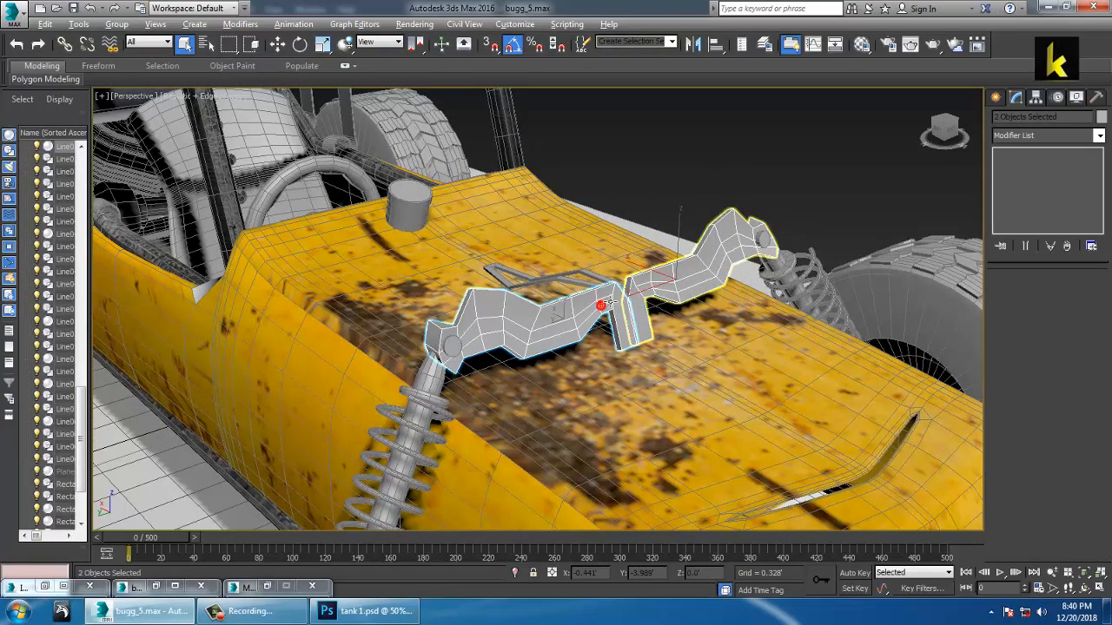
{"action": "scroll", "coordinate": [608, 301], "scroll_direction": "up", "scroll_amount": 6}
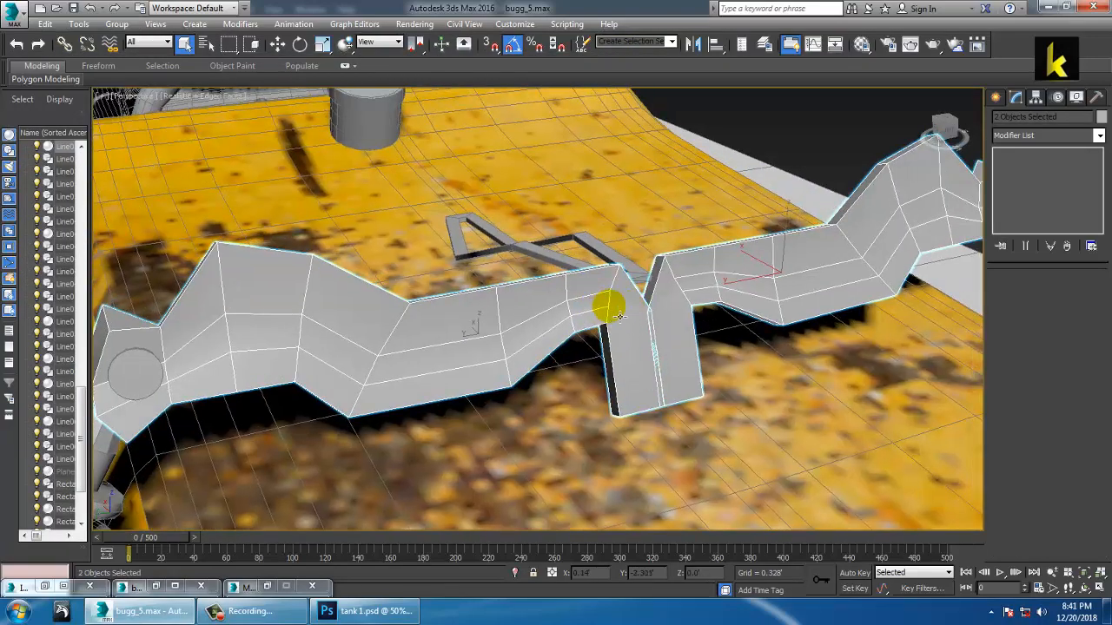
Step: Start loading a Bitmap as the Diffuse map of material 08 - Default
{"action": "key", "text": "m"}
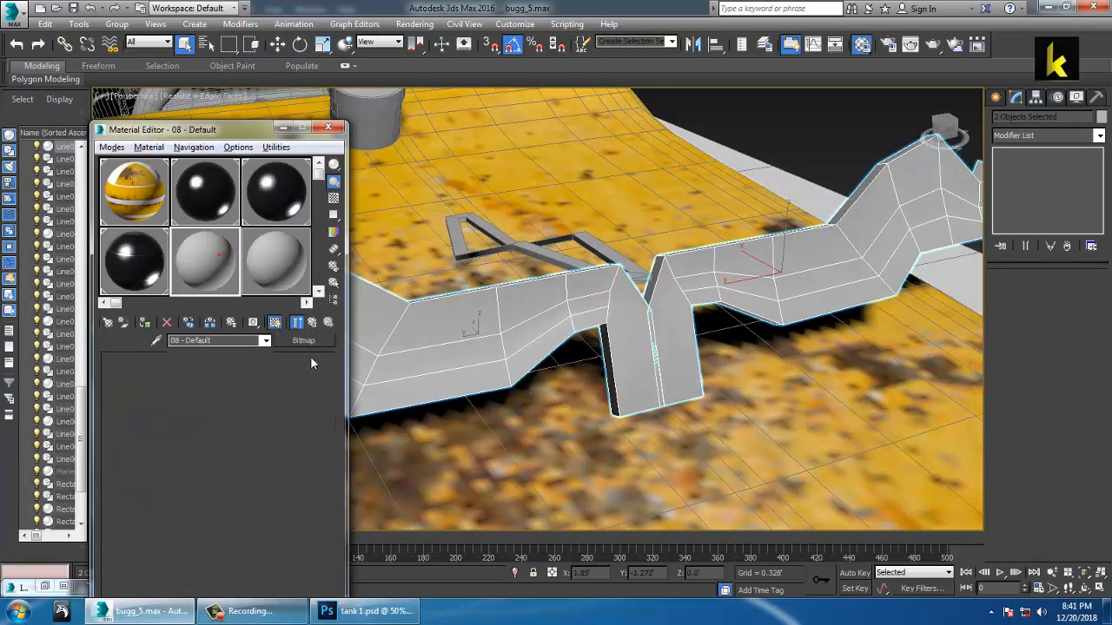
{"action": "left_click", "coordinate": [316, 344]}
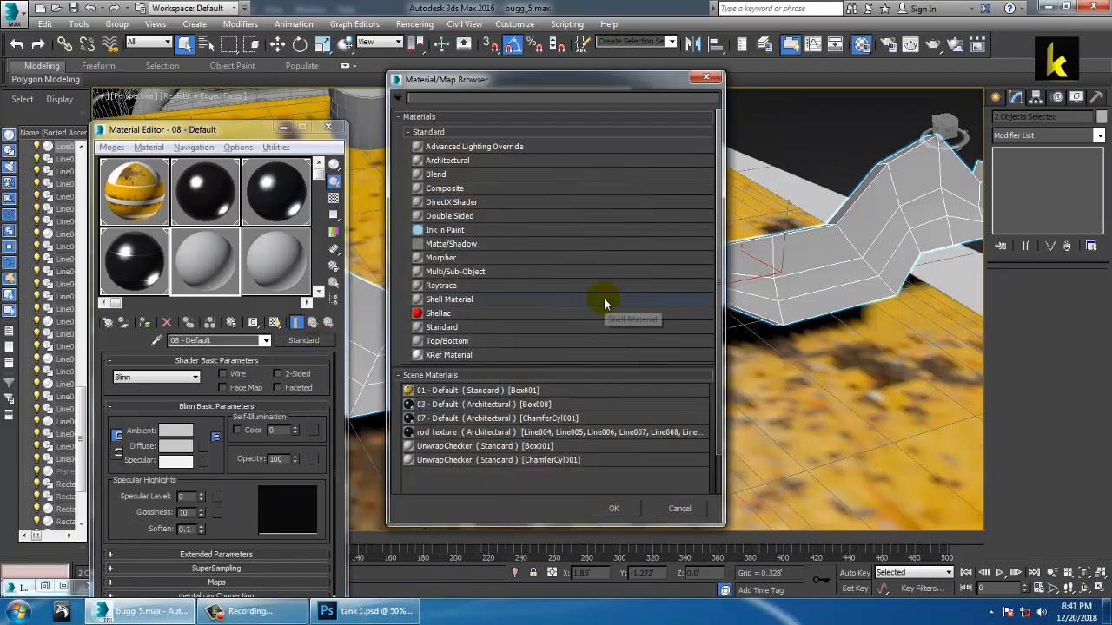
{"action": "left_click", "coordinate": [708, 79]}
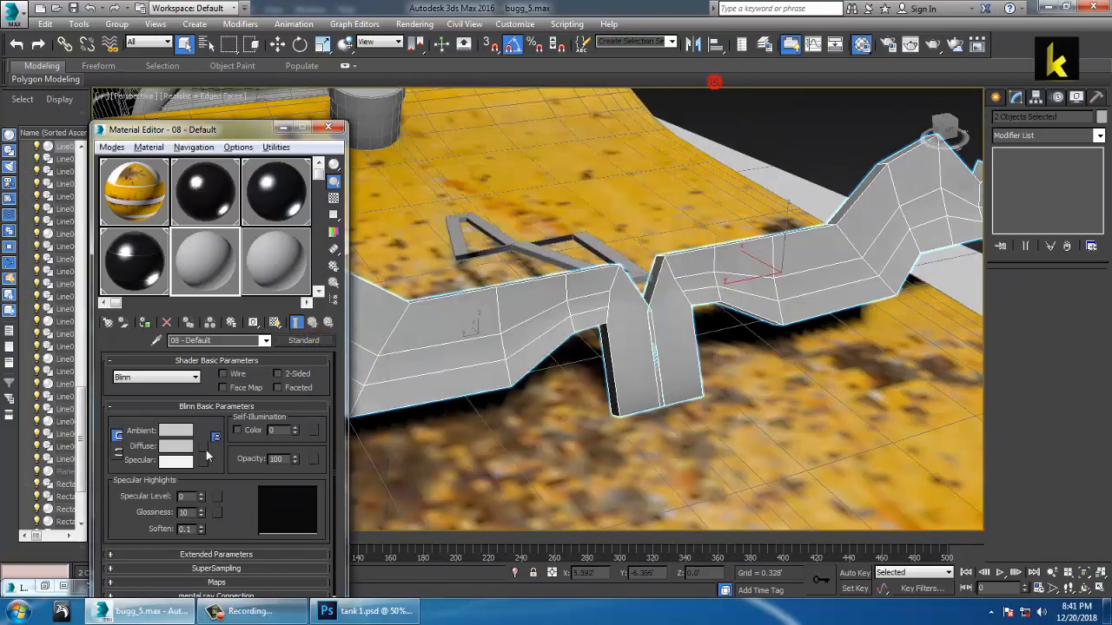
{"action": "left_click", "coordinate": [205, 447]}
{"action": "double_click", "coordinate": [439, 147]}
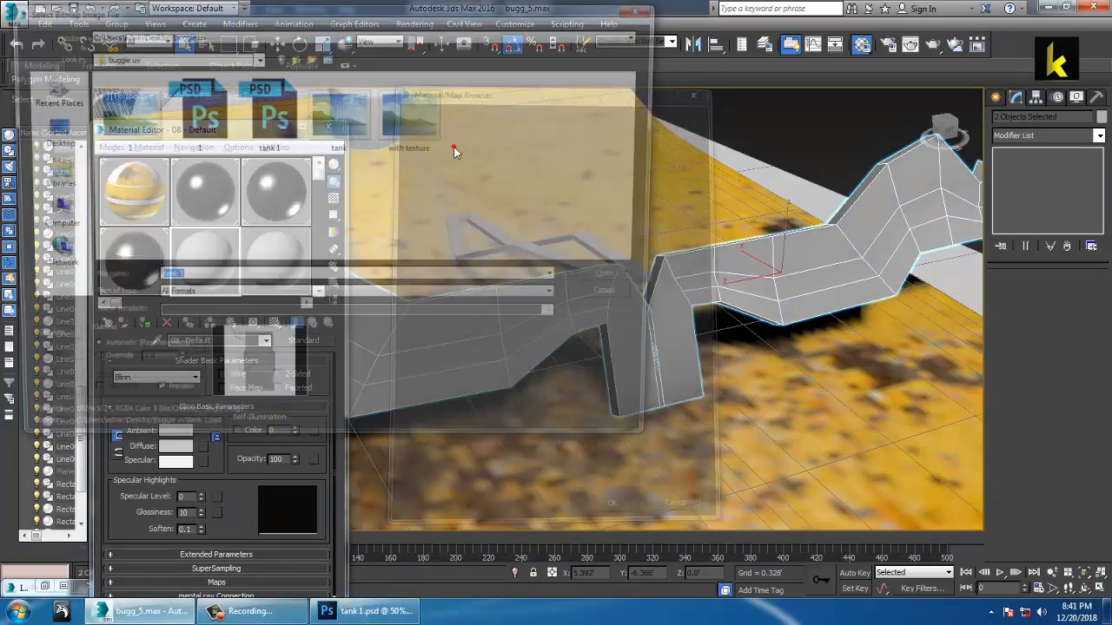
Step: Preview the grunge and neighbouring images in the buggie textures folder
{"action": "left_click", "coordinate": [296, 57]}
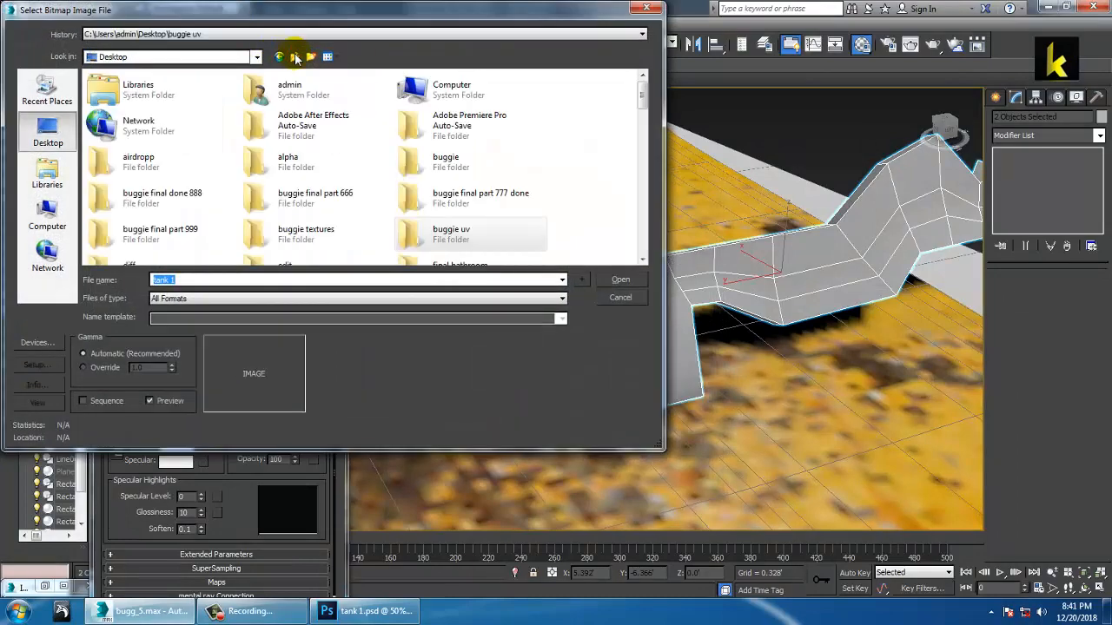
{"action": "double_click", "coordinate": [323, 247]}
{"action": "left_click", "coordinate": [102, 101]}
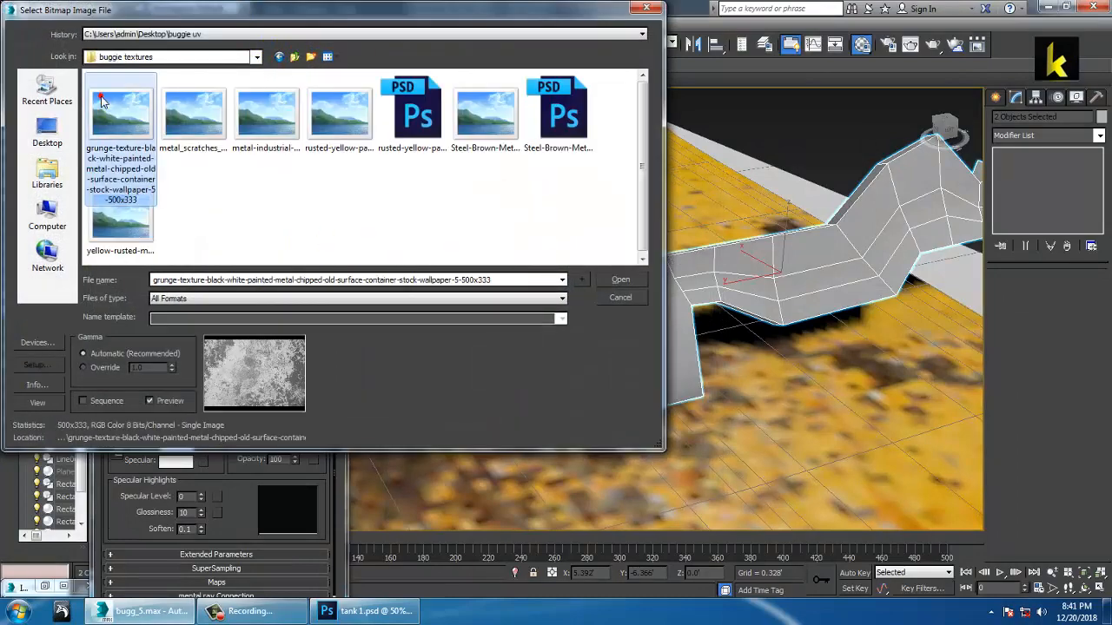
{"action": "right_click", "coordinate": [105, 103]}
{"action": "left_click", "coordinate": [162, 128]}
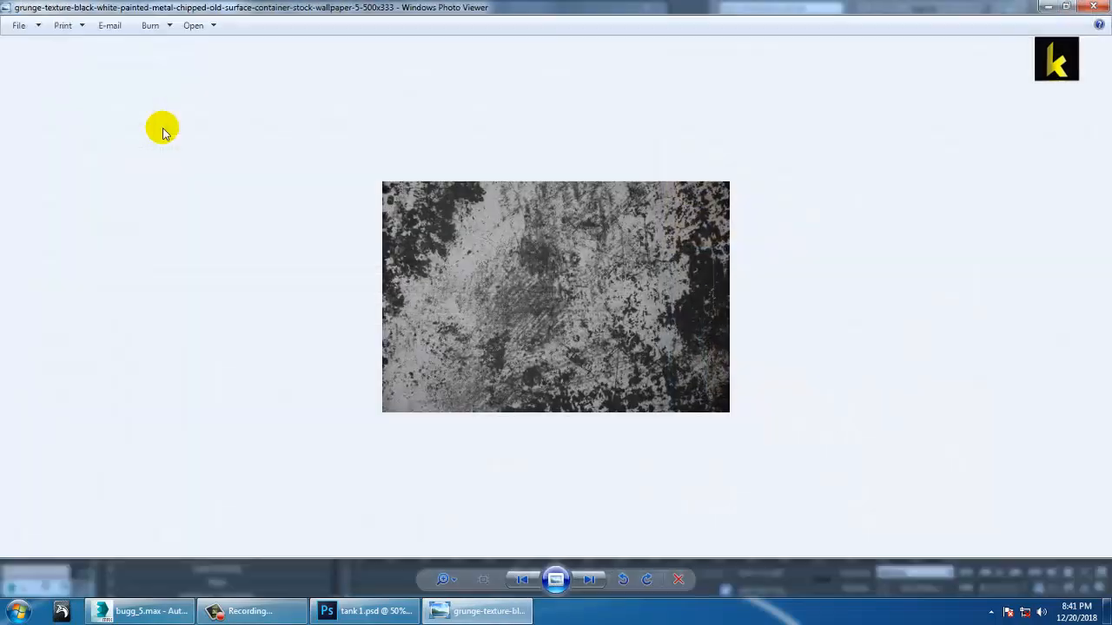
{"action": "key", "text": "Right"}
{"action": "key", "text": "Right"}
{"action": "key", "text": "Right"}
{"action": "key", "text": "Right"}
{"action": "key", "text": "Right"}
{"action": "key", "text": "Right"}
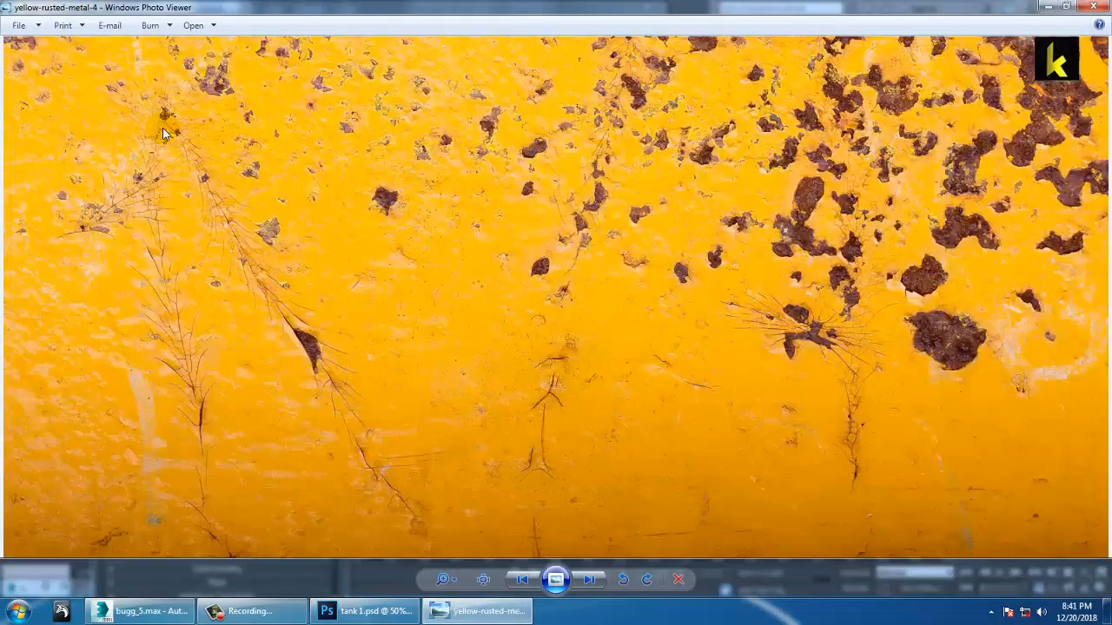
{"action": "key", "text": "Right"}
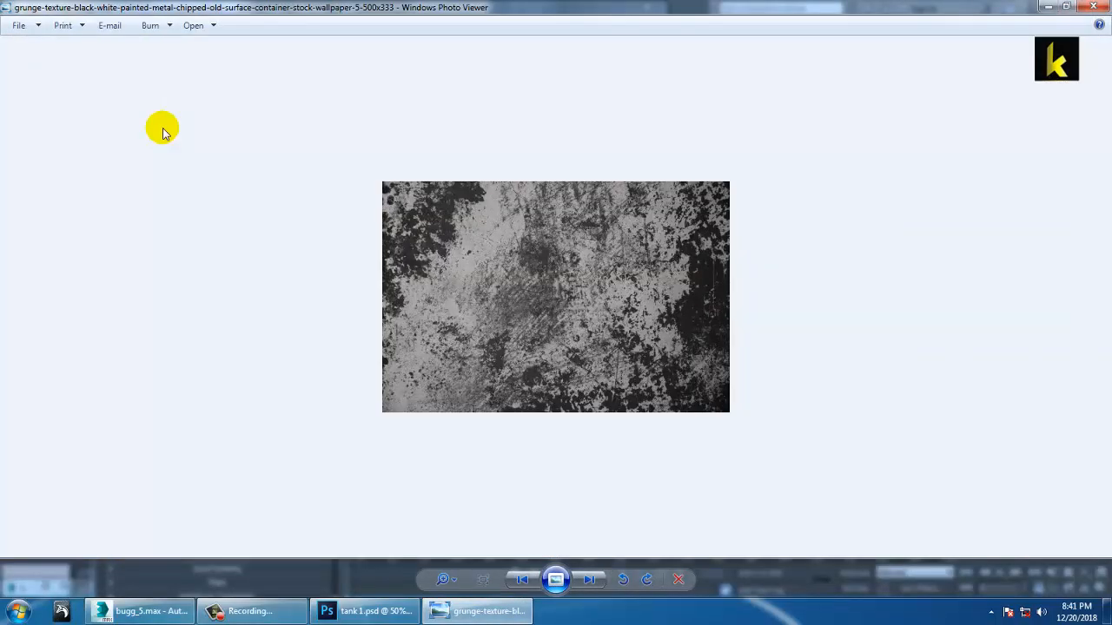
{"action": "key", "text": "Right"}
{"action": "key", "text": "Left"}
{"action": "left_click", "coordinate": [1100, 7]}
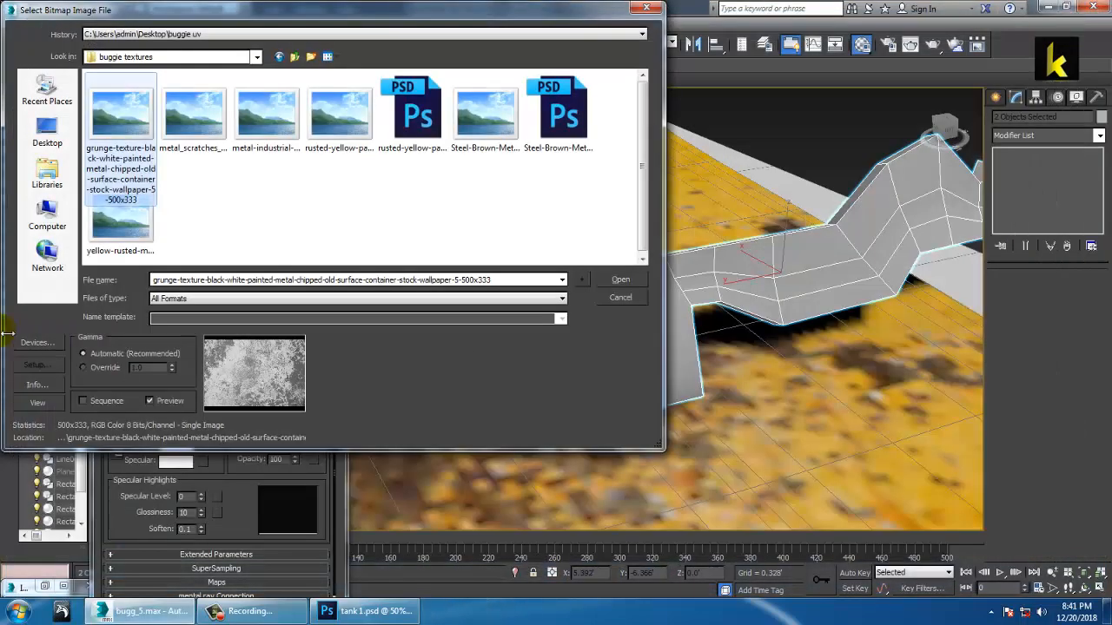
Step: Pick Metals.Ornamental Metals.Aluminum.Brushed from the Desktop folder
{"action": "left_click", "coordinate": [296, 58]}
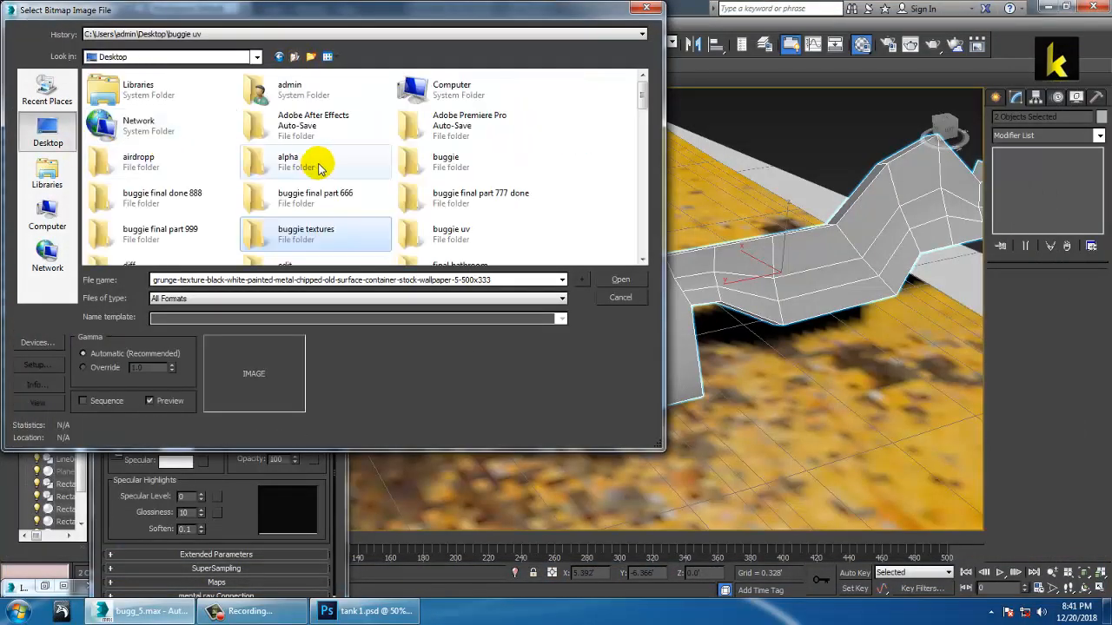
{"action": "scroll", "coordinate": [320, 165], "scroll_direction": "down", "scroll_amount": 3}
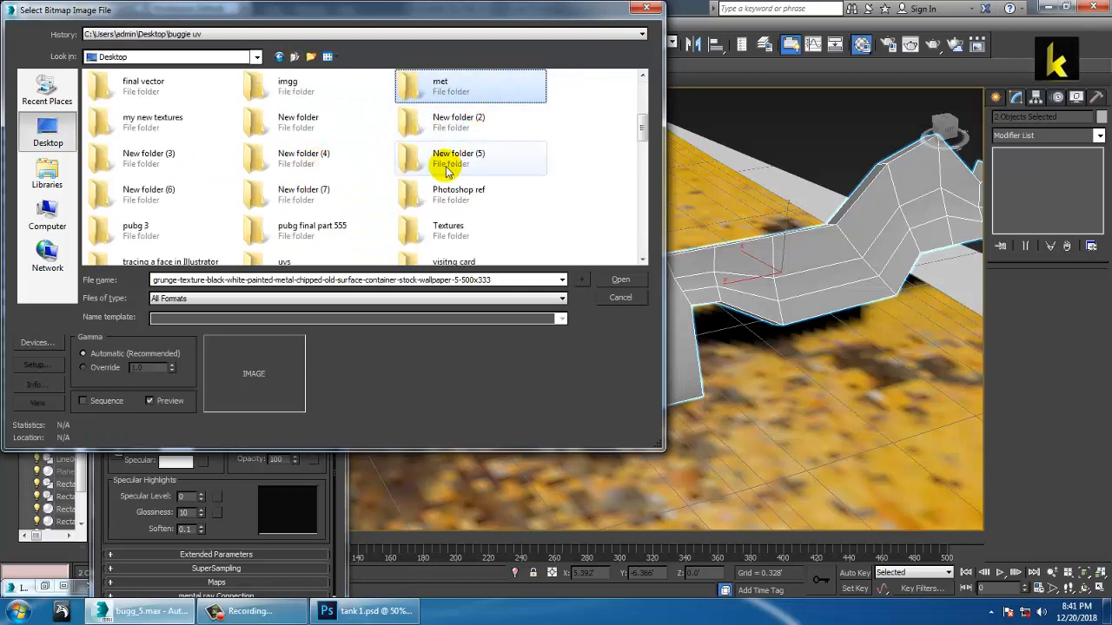
{"action": "key", "text": "m"}
{"action": "key", "text": "m"}
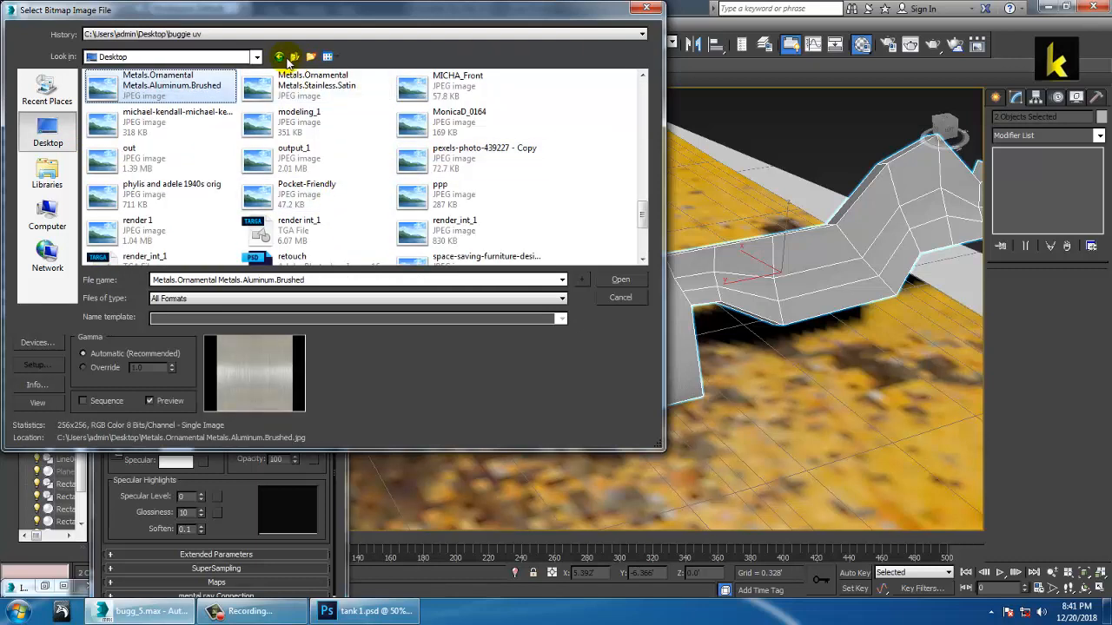
{"action": "right_click", "coordinate": [228, 101]}
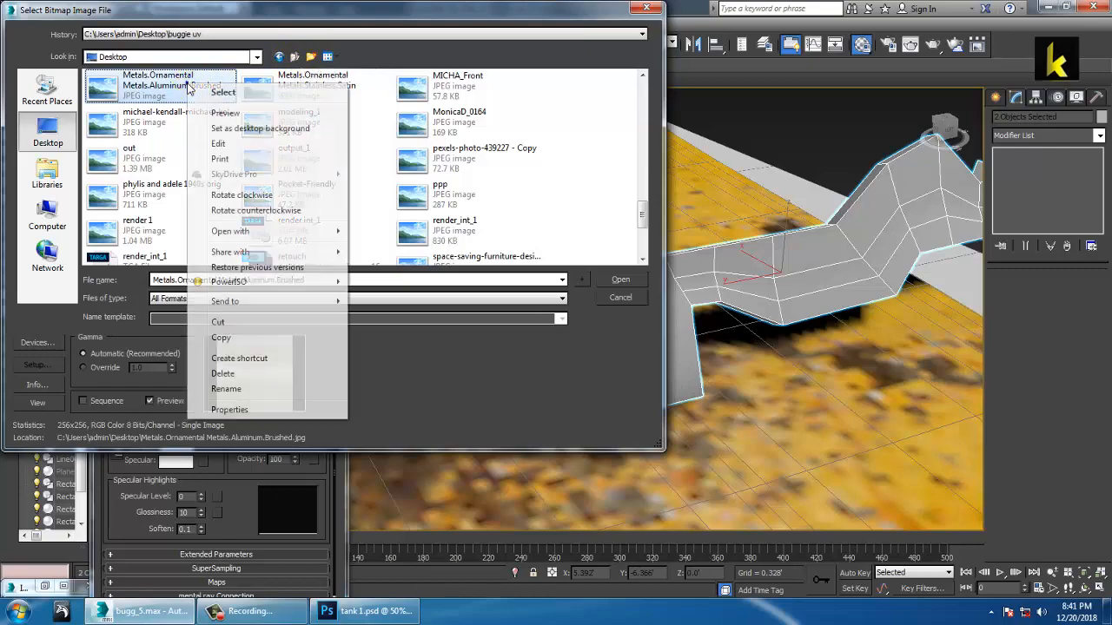
{"action": "left_click", "coordinate": [228, 94]}
{"action": "key", "text": "Right"}
{"action": "key", "text": "Right"}
{"action": "key", "text": "Right"}
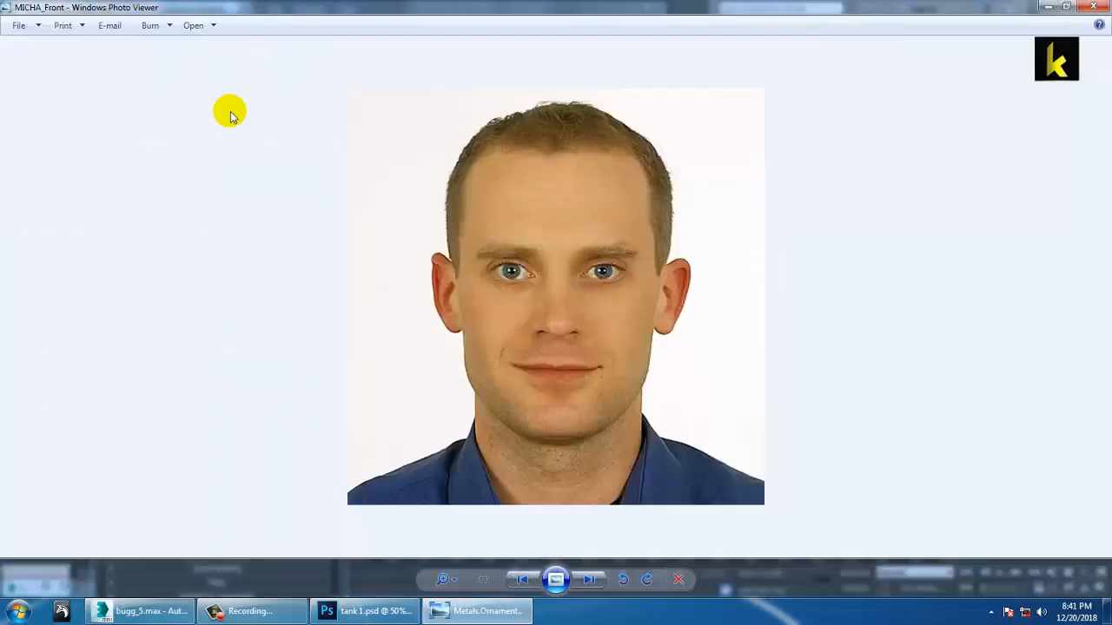
{"action": "left_click", "coordinate": [1095, 5]}
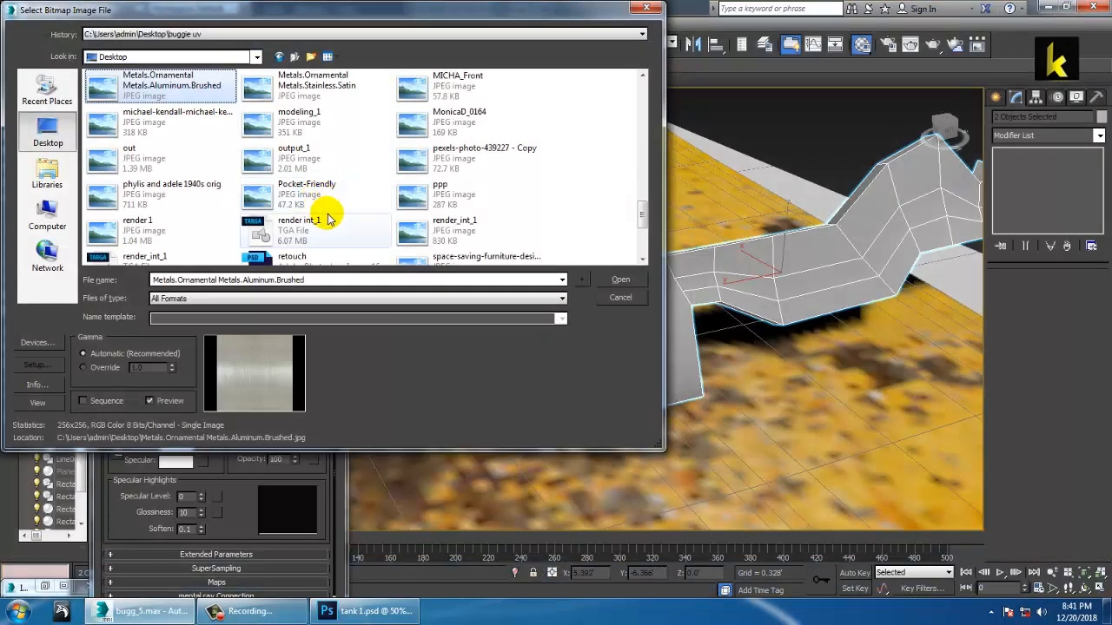
{"action": "left_click", "coordinate": [299, 83]}
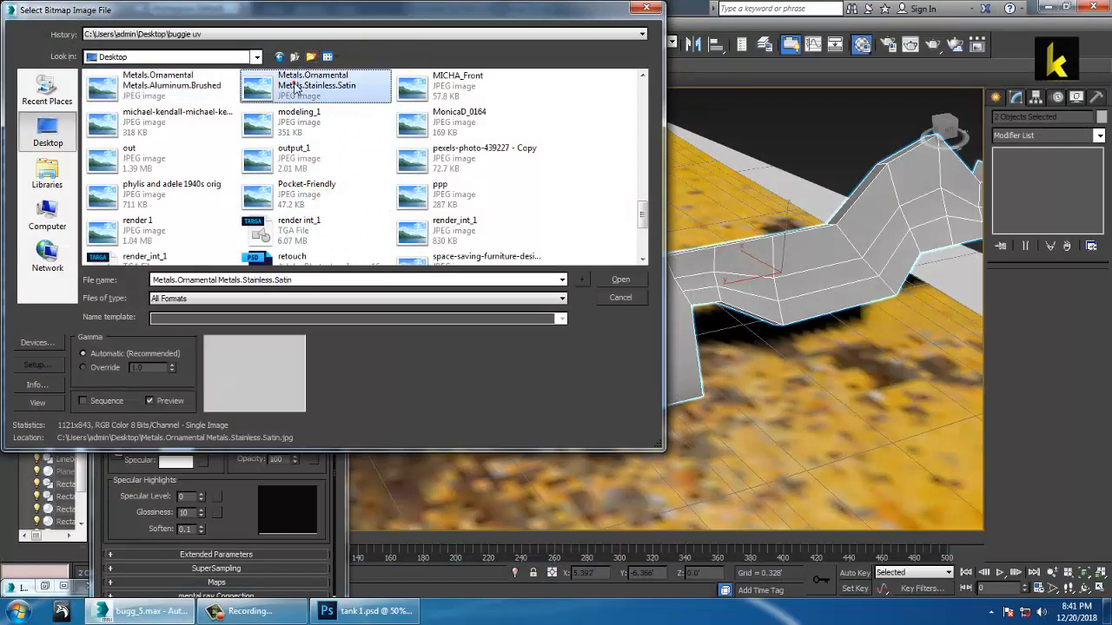
{"action": "key", "text": "m"}
{"action": "key", "text": "m"}
{"action": "key", "text": "m"}
{"action": "key", "text": "m"}
{"action": "key", "text": "m"}
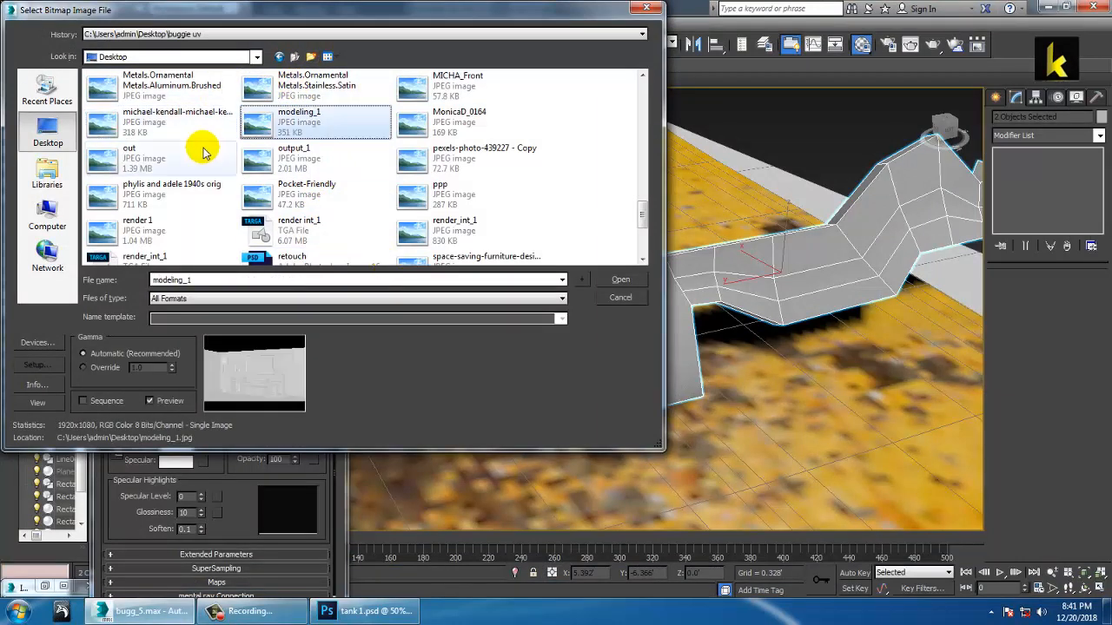
{"action": "double_click", "coordinate": [144, 120]}
{"action": "left_click", "coordinate": [116, 117]}
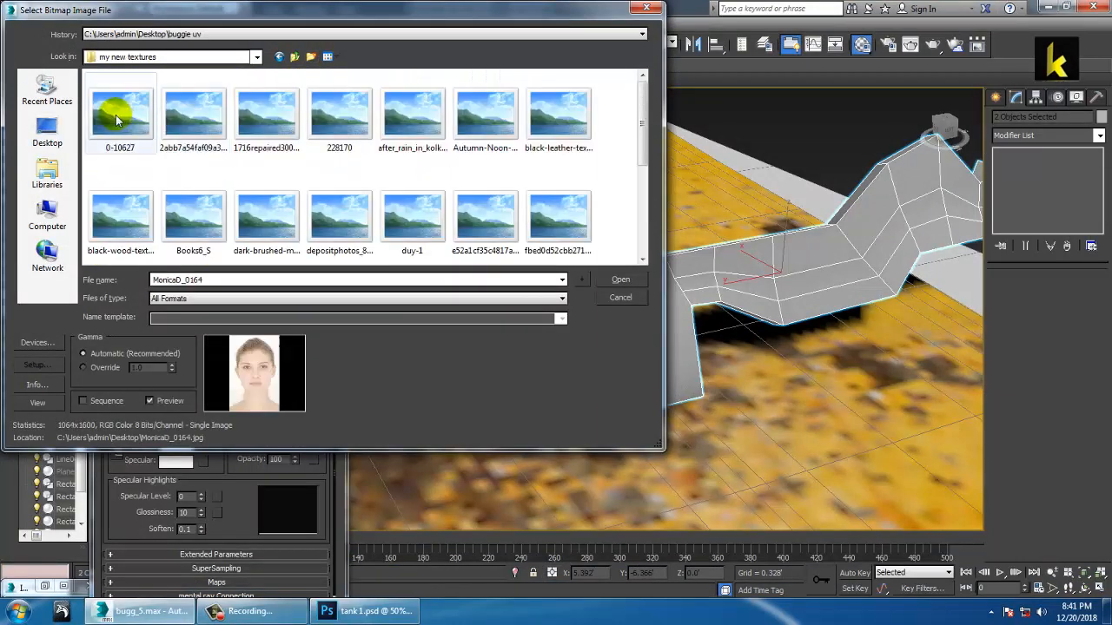
{"action": "right_click", "coordinate": [117, 116]}
{"action": "left_click", "coordinate": [151, 146]}
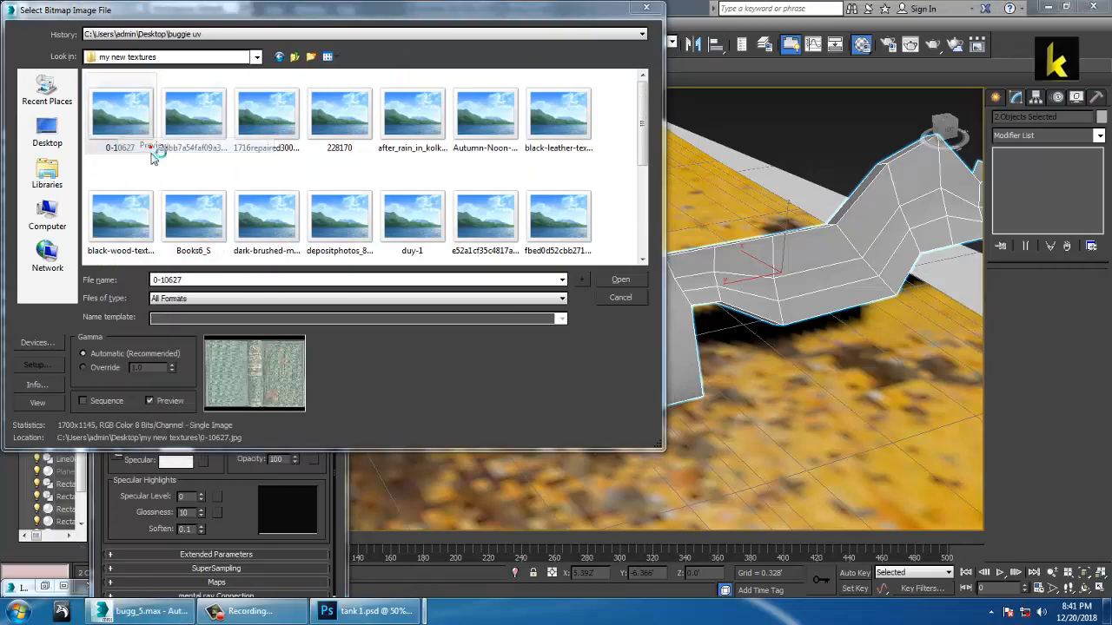
{"action": "key", "text": "Right"}
{"action": "key", "text": "Right"}
{"action": "key", "text": "Right"}
{"action": "key", "text": "Right"}
{"action": "key", "text": "Right"}
{"action": "key", "text": "Right"}
{"action": "key", "text": "Right"}
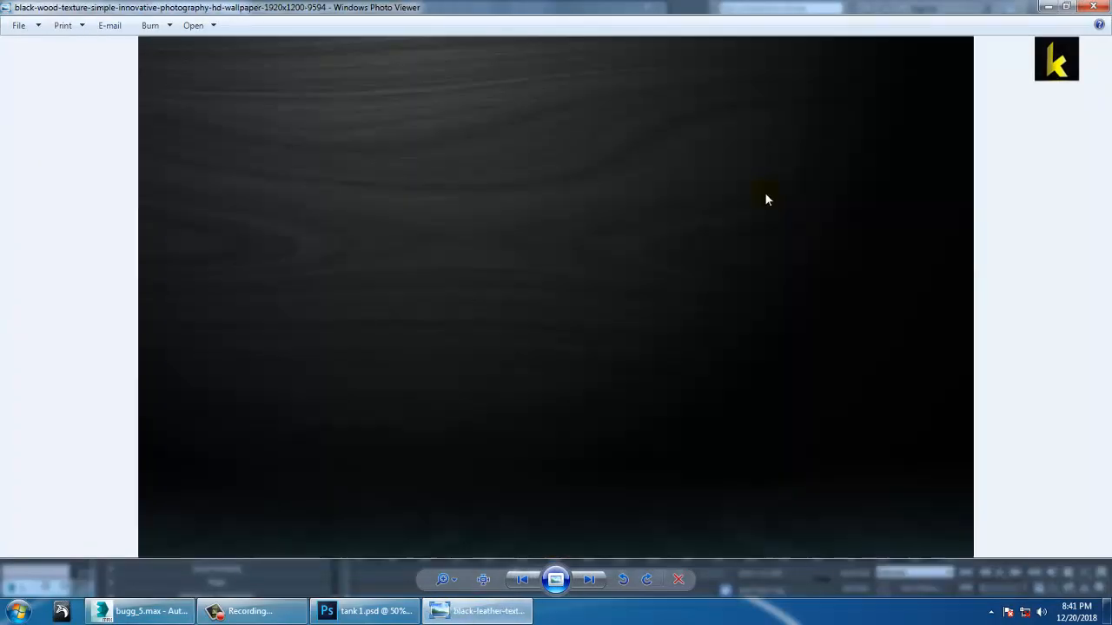
{"action": "key", "text": "Right"}
{"action": "key", "text": "Right"}
{"action": "key", "text": "Right"}
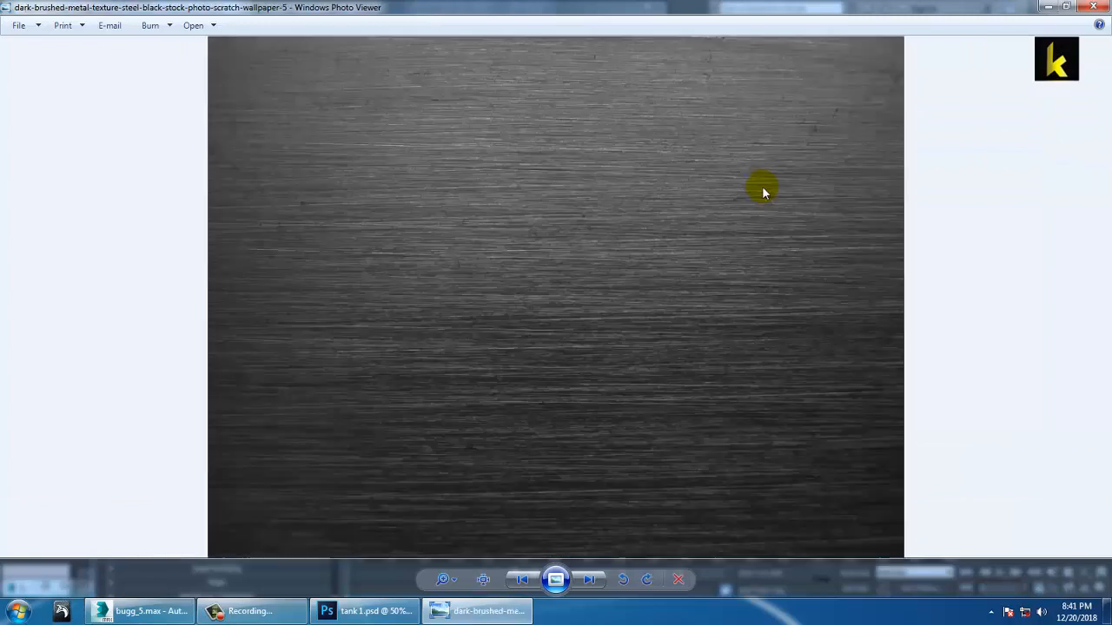
{"action": "key", "text": "Right"}
{"action": "key", "text": "Right"}
{"action": "key", "text": "Right"}
{"action": "key", "text": "Right"}
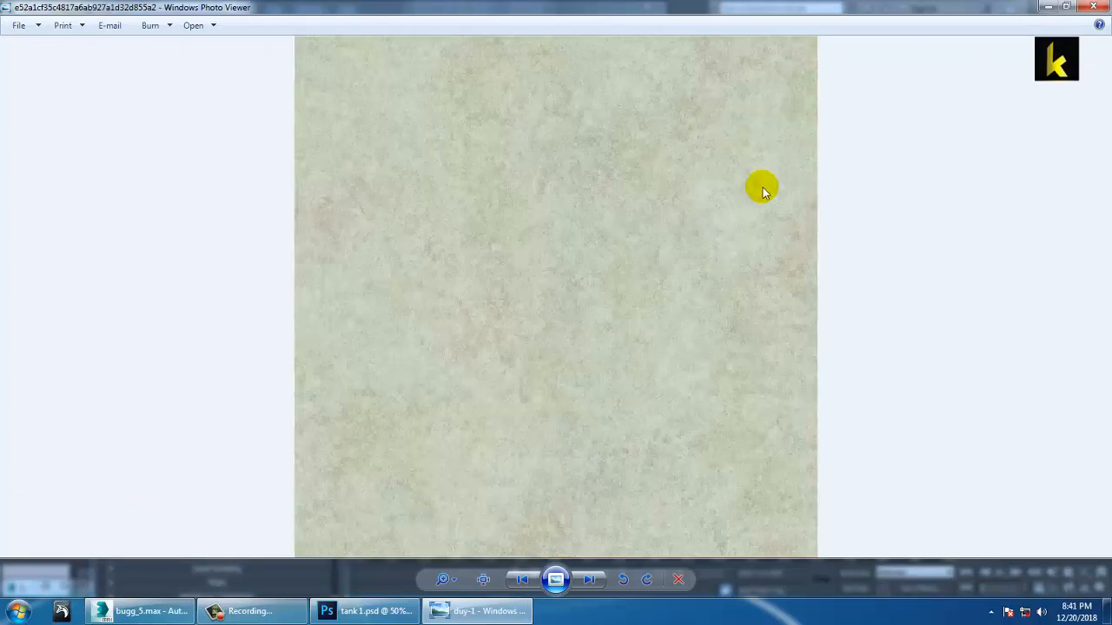
{"action": "key", "text": "Right"}
{"action": "key", "text": "Right"}
{"action": "key", "text": "Right"}
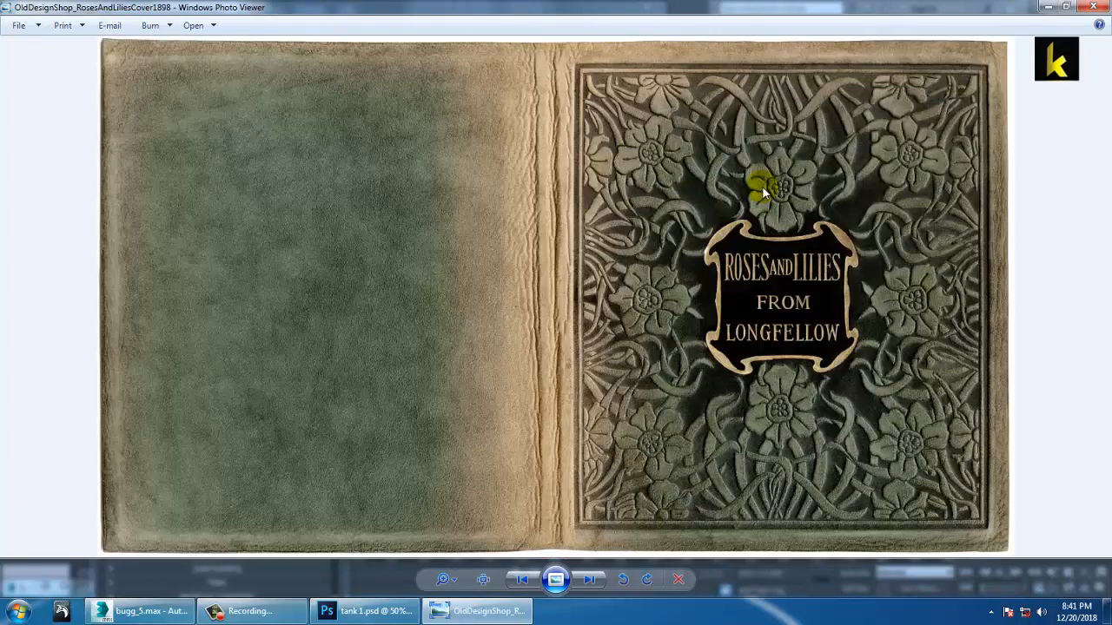
{"action": "key", "text": "Left"}
{"action": "left_click", "coordinate": [130, 611]}
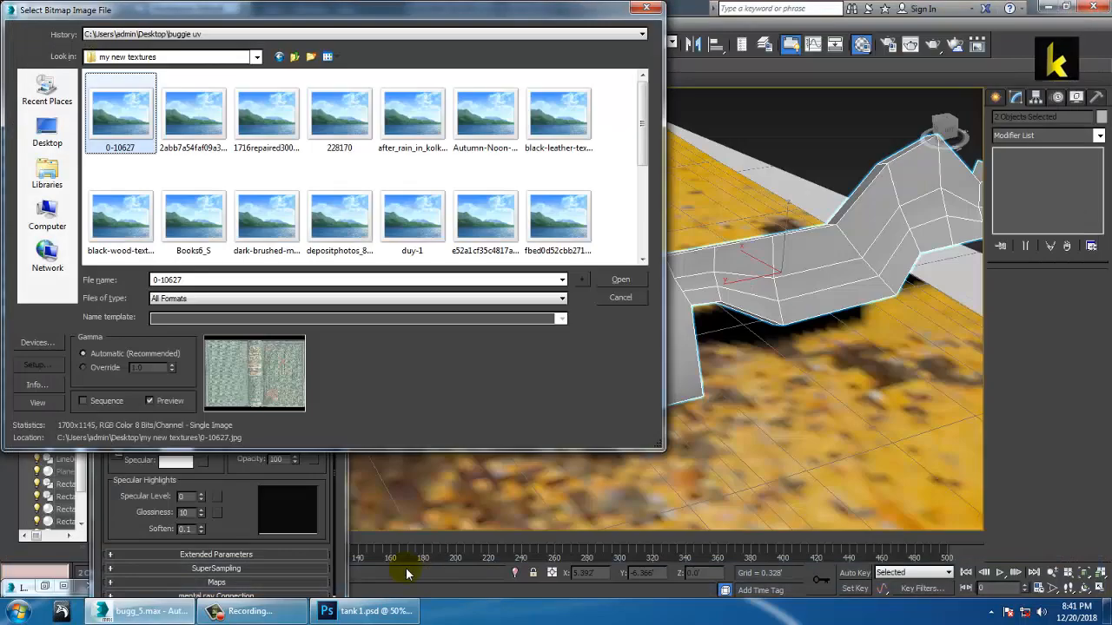
Step: Browse from the Desktop into the Textures folder
{"action": "mouse_move", "coordinate": [125, 616]}
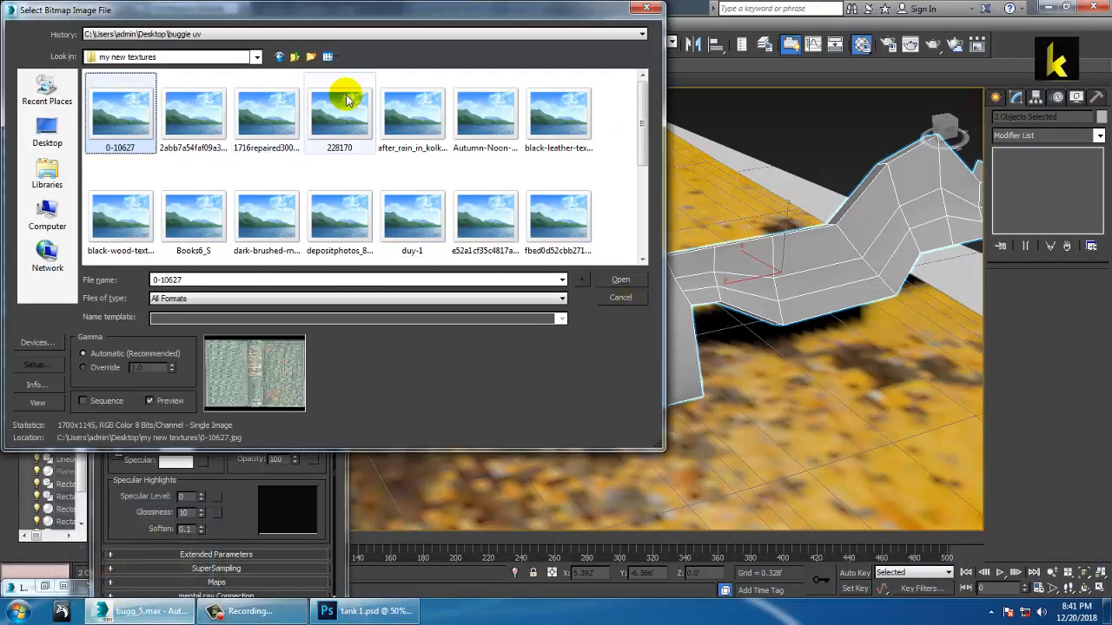
{"action": "left_click", "coordinate": [295, 58]}
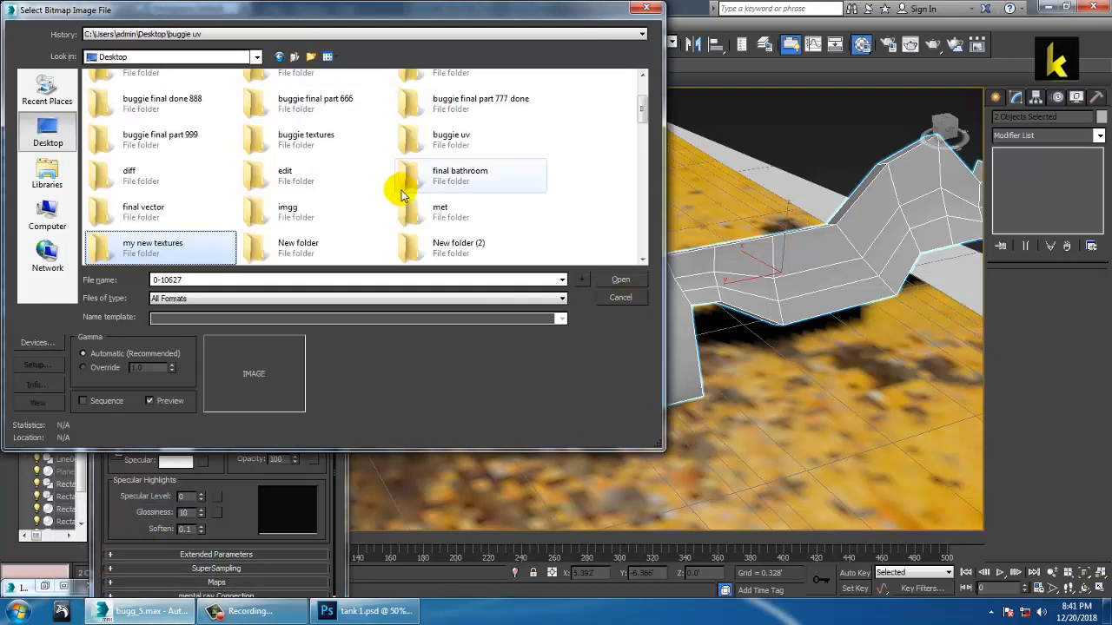
{"action": "scroll", "coordinate": [399, 189], "scroll_direction": "down", "scroll_amount": 1}
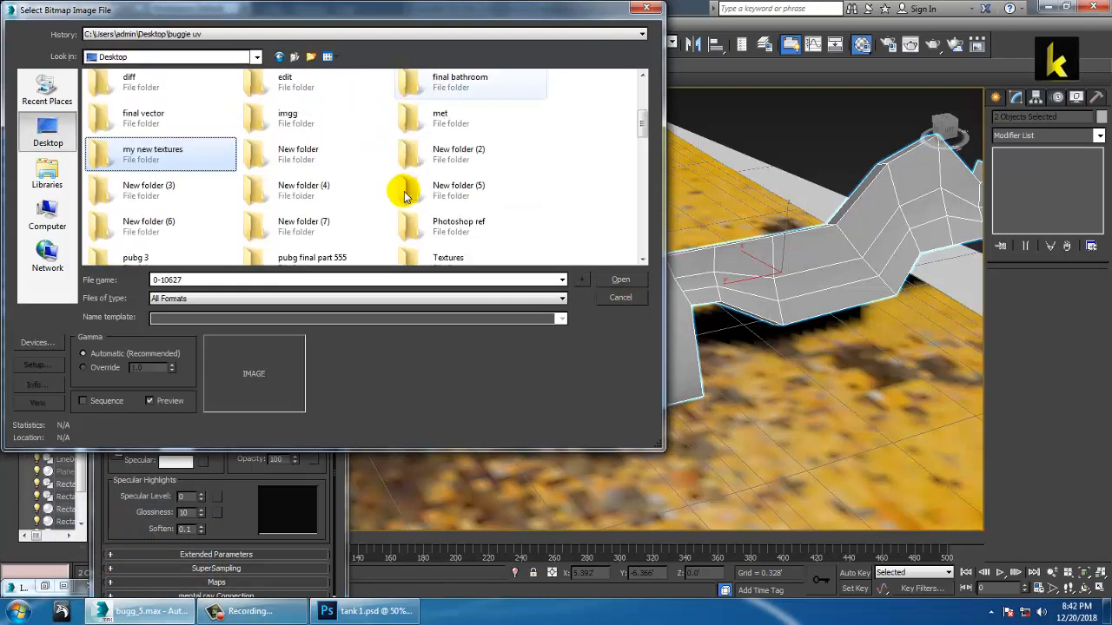
{"action": "left_click", "coordinate": [309, 197]}
{"action": "scroll", "coordinate": [313, 174], "scroll_direction": "down", "scroll_amount": 2}
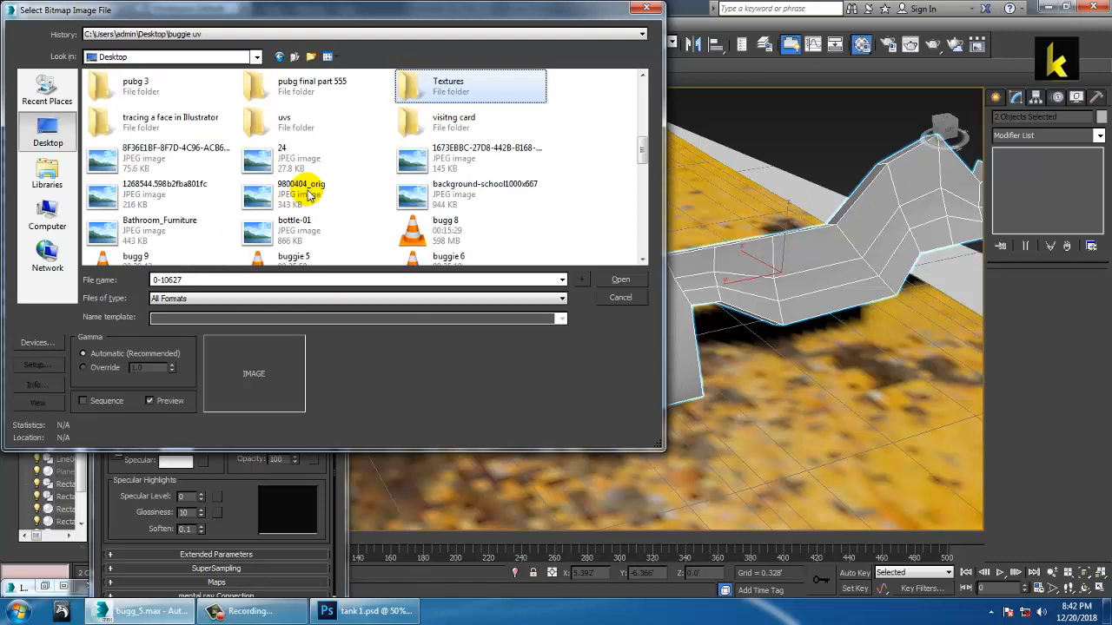
{"action": "double_click", "coordinate": [446, 87]}
Step: Preview textures such as leather, Light_Grey_Natural_Finish_Large, dark wood grain and wallpaper2you
{"action": "left_click", "coordinate": [121, 117]}
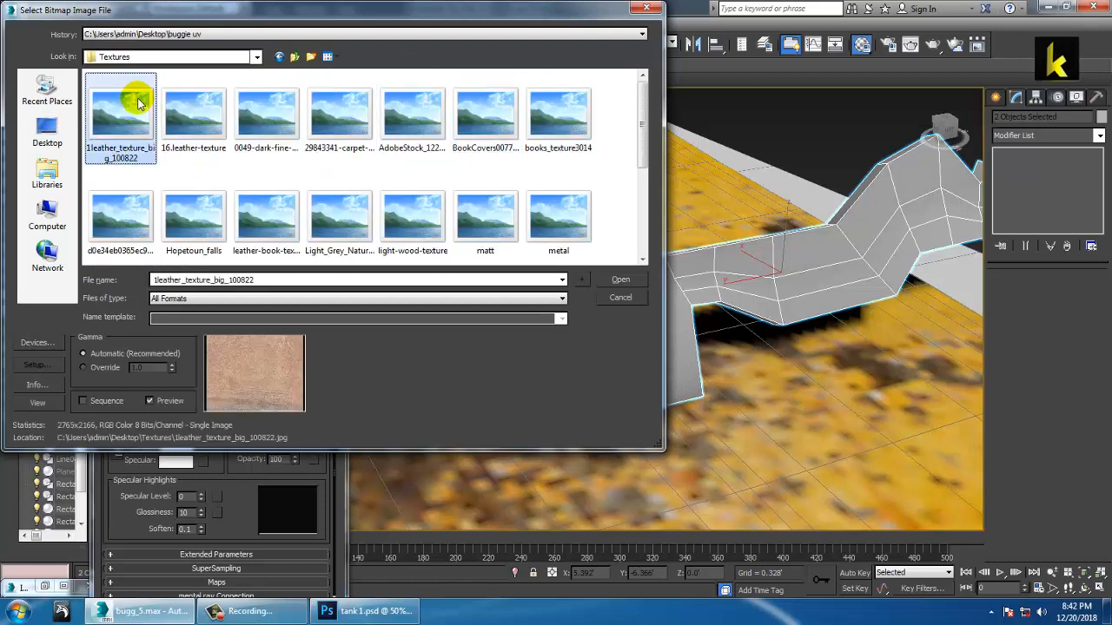
{"action": "key", "text": "Right"}
{"action": "key", "text": "Right"}
{"action": "key", "text": "Right"}
{"action": "key", "text": "Right"}
{"action": "key", "text": "Right"}
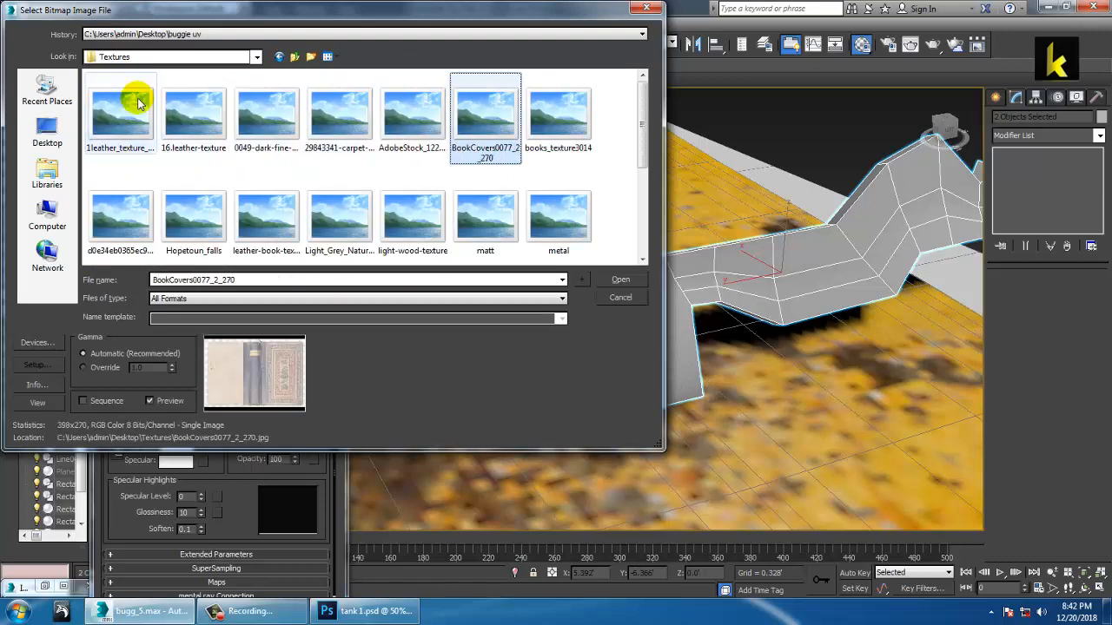
{"action": "key", "text": "Right"}
{"action": "key", "text": "Down"}
{"action": "key", "text": "Left"}
{"action": "key", "text": "Left"}
{"action": "key", "text": "Left"}
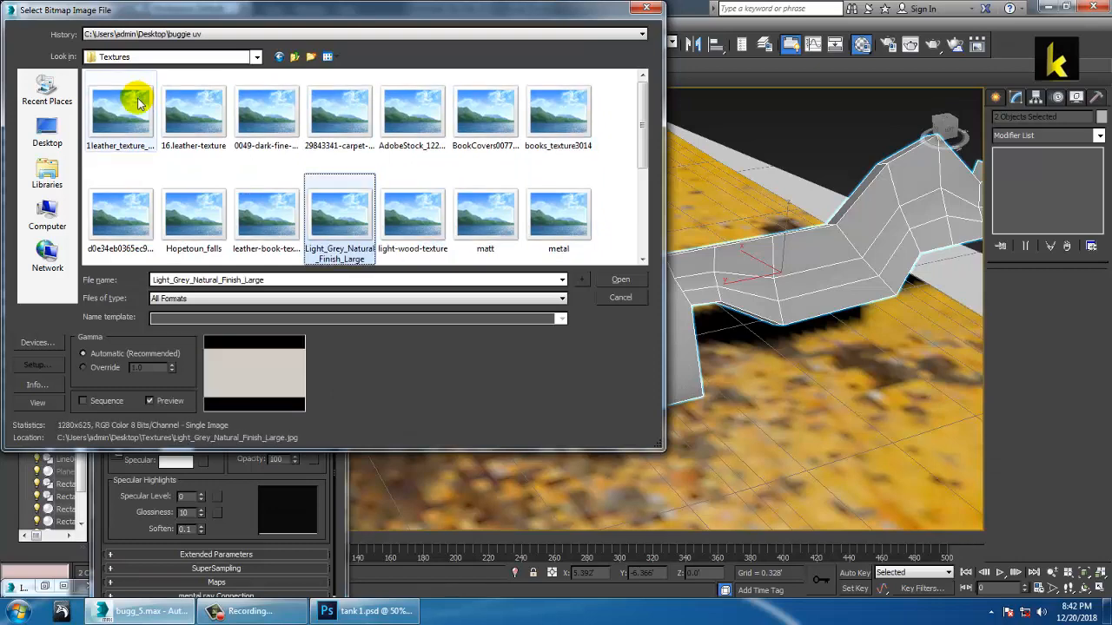
{"action": "key", "text": "Left"}
{"action": "key", "text": "Left"}
{"action": "key", "text": "Left"}
{"action": "key", "text": "Down"}
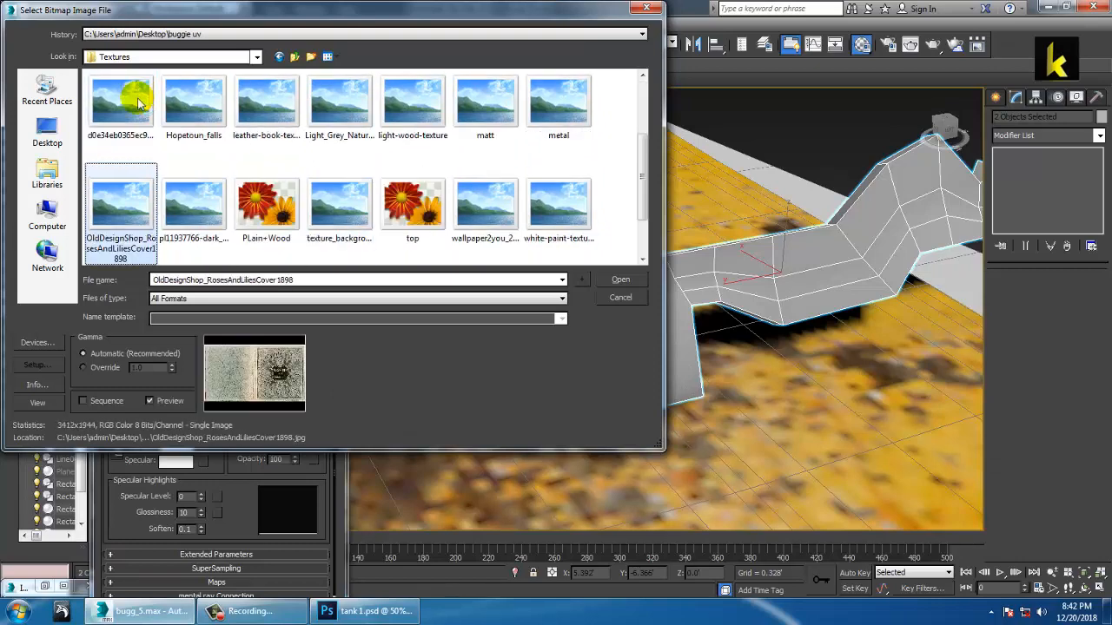
{"action": "key", "text": "Right"}
{"action": "key", "text": "Left"}
{"action": "key", "text": "Right"}
{"action": "key", "text": "Right"}
{"action": "key", "text": "Right"}
{"action": "key", "text": "Right"}
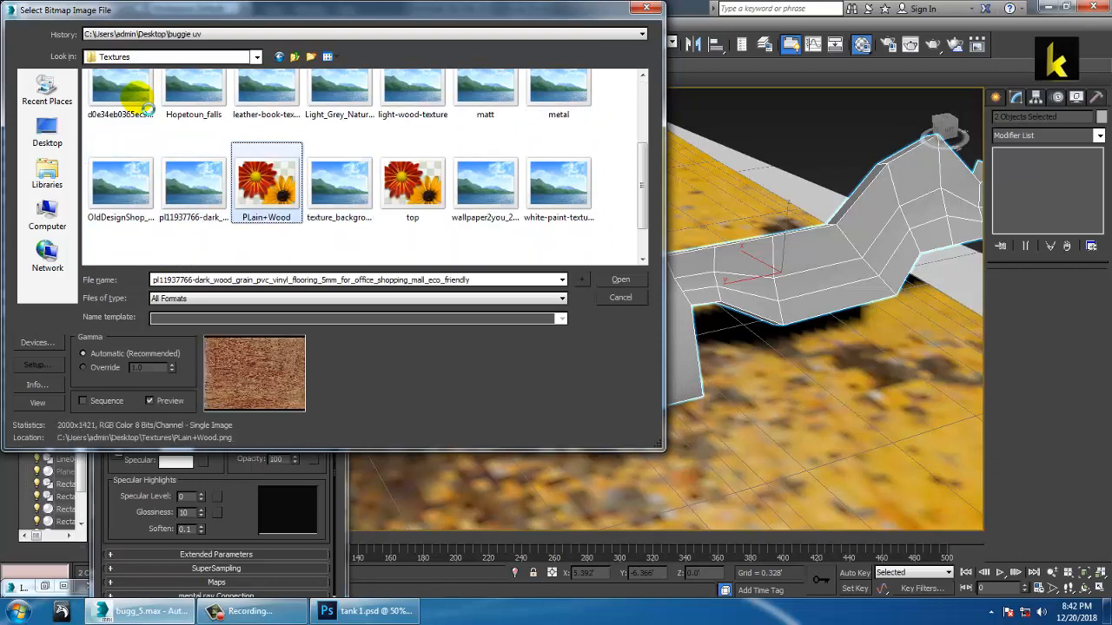
{"action": "key", "text": "Right"}
{"action": "key", "text": "Right"}
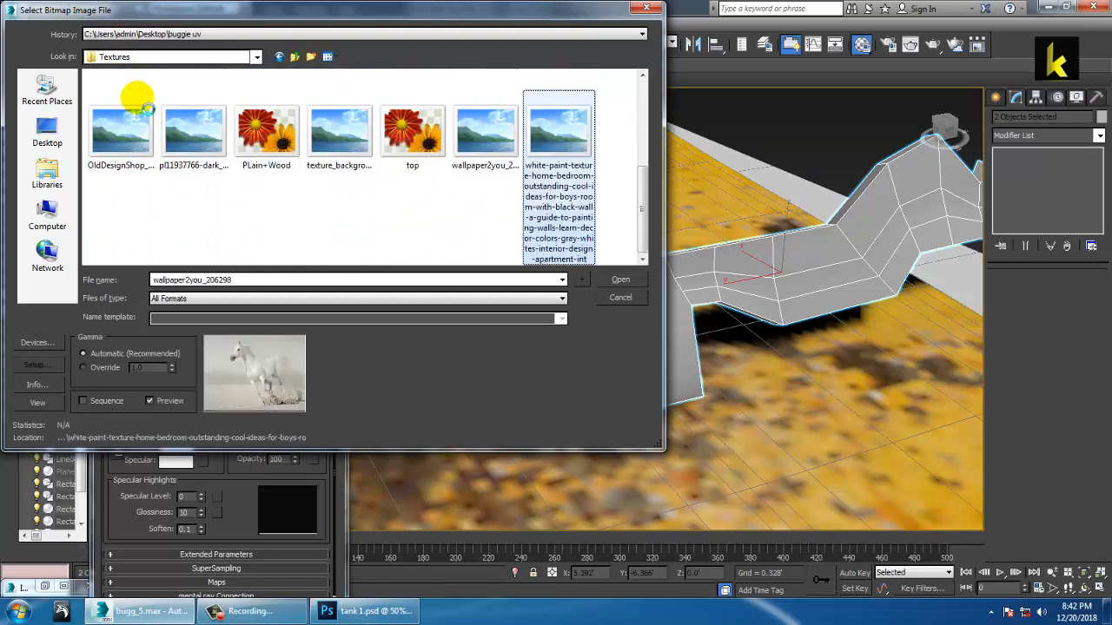
{"action": "key", "text": "Left"}
{"action": "key", "text": "Left"}
Step: Return to AdobeStock_122815337, cancel without loading, and minimize the Material Editor
{"action": "key", "text": "Up"}
{"action": "key", "text": "Up"}
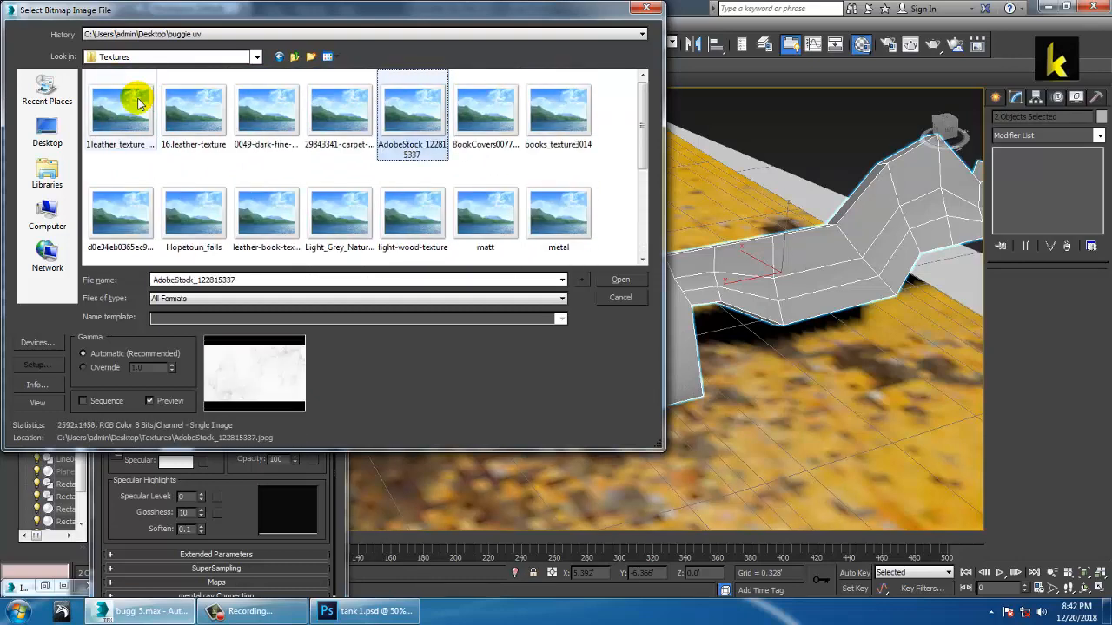
{"action": "key", "text": "Left"}
{"action": "key", "text": "Left"}
{"action": "key", "text": "Left"}
{"action": "key", "text": "Left"}
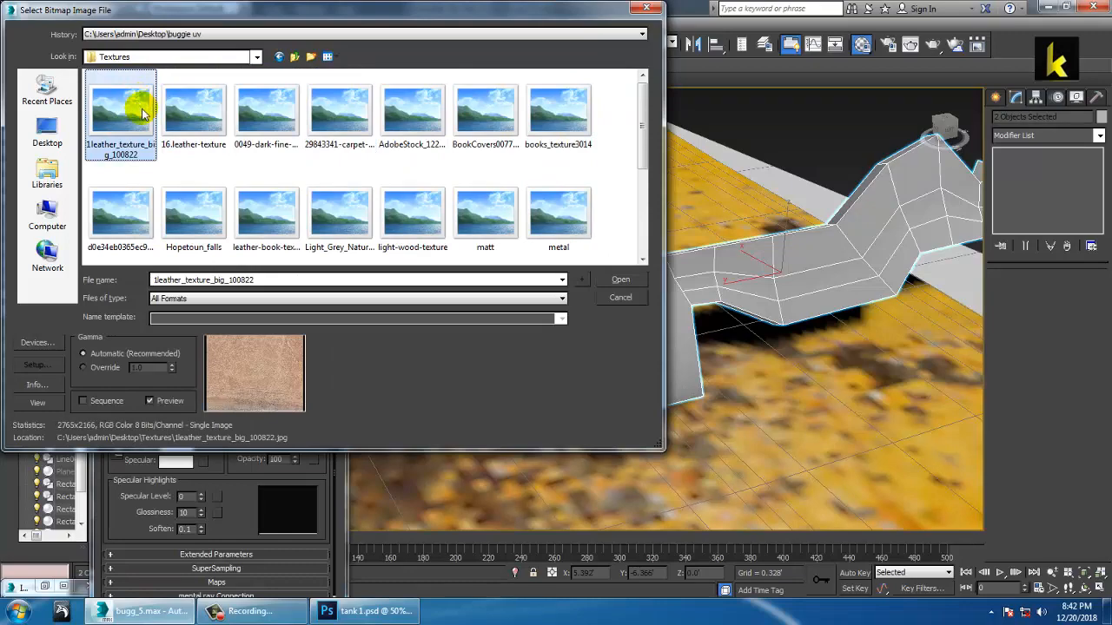
{"action": "key", "text": "Right"}
{"action": "key", "text": "Right"}
{"action": "key", "text": "Right"}
{"action": "key", "text": "Right"}
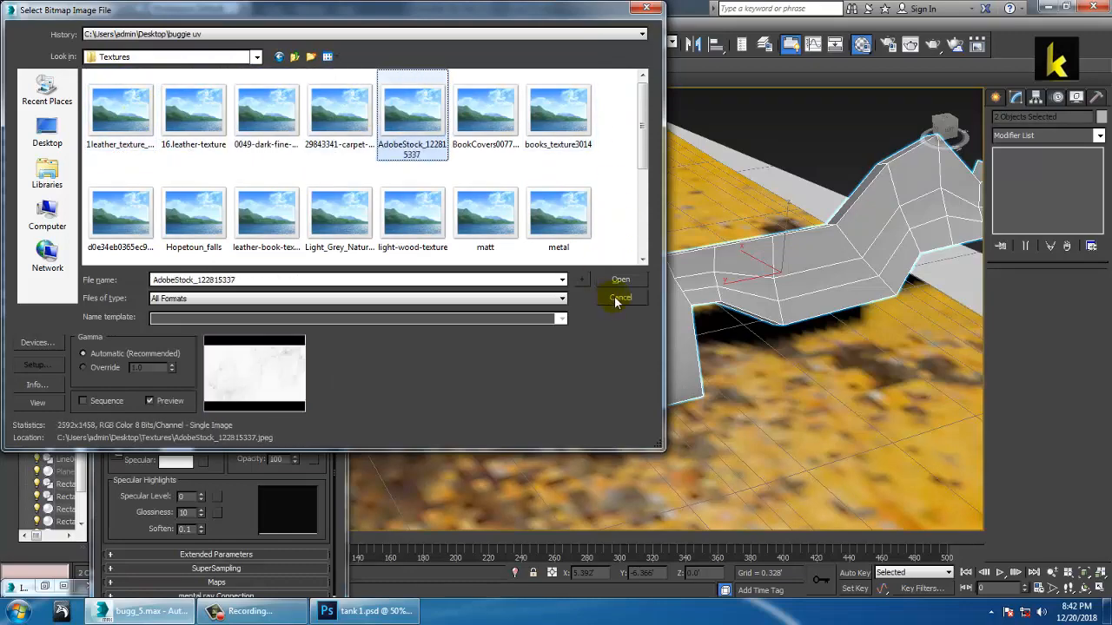
{"action": "left_click", "coordinate": [616, 300]}
{"action": "left_click", "coordinate": [284, 127]}
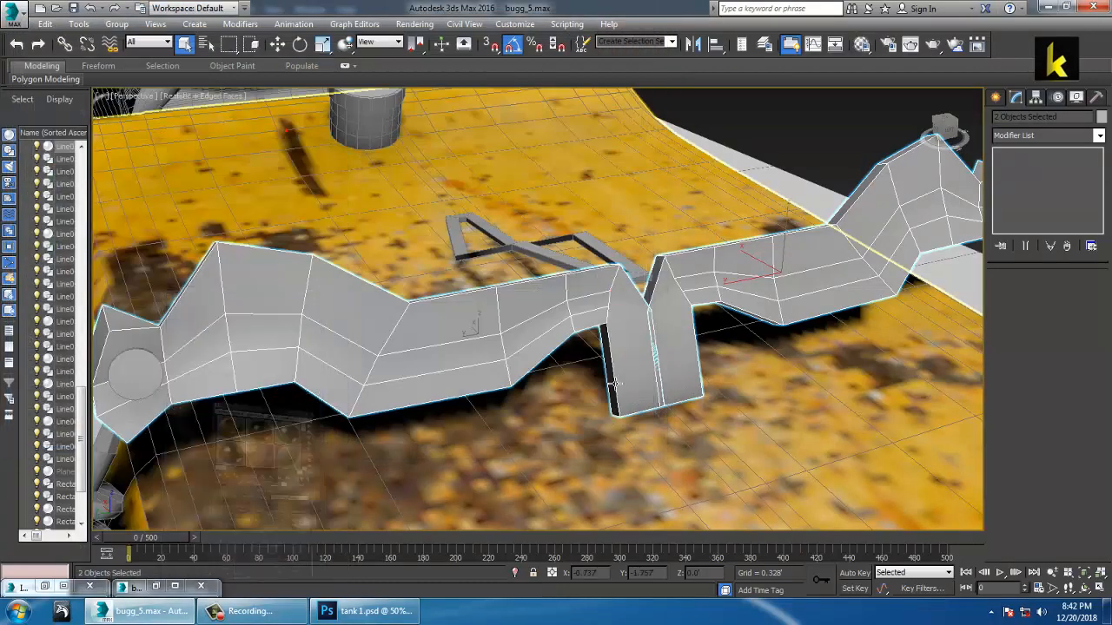
Step: Check the buggy reference images and orbit to a frontal view
{"action": "left_click", "coordinate": [44, 589]}
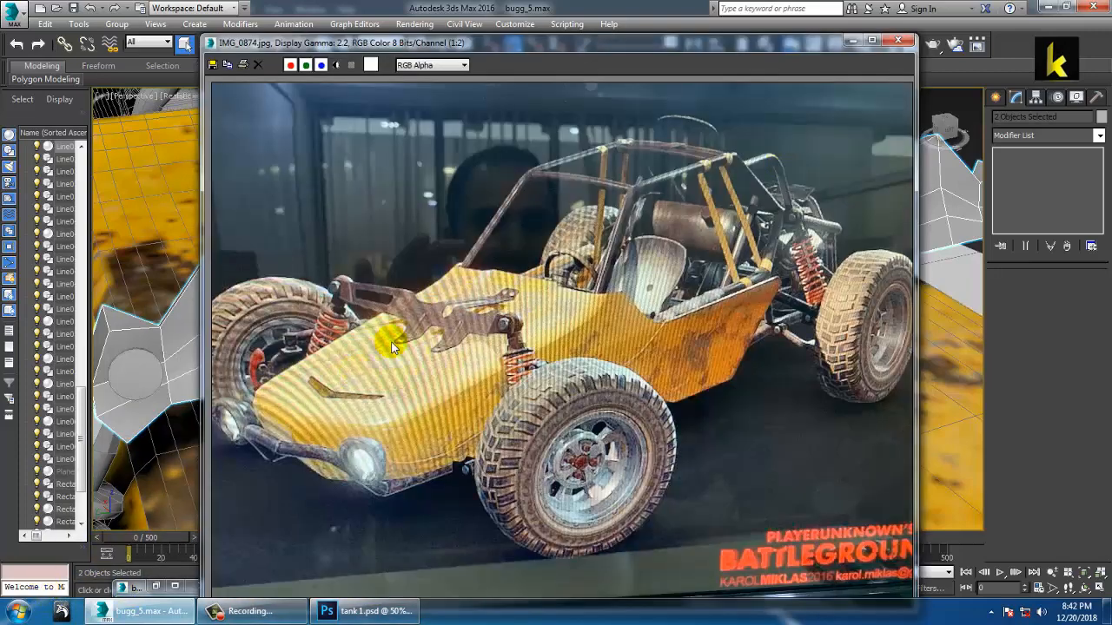
{"action": "left_click", "coordinate": [853, 41]}
{"action": "middle_click_drag", "start_coordinate": [622, 325], "coordinate": [671, 258], "text": "alt"}
{"action": "scroll", "coordinate": [639, 330], "scroll_direction": "down", "scroll_amount": 5}
{"action": "middle_click_drag", "start_coordinate": [780, 344], "coordinate": [550, 266]}
{"action": "middle_click_drag", "start_coordinate": [522, 258], "coordinate": [560, 258], "text": "alt"}
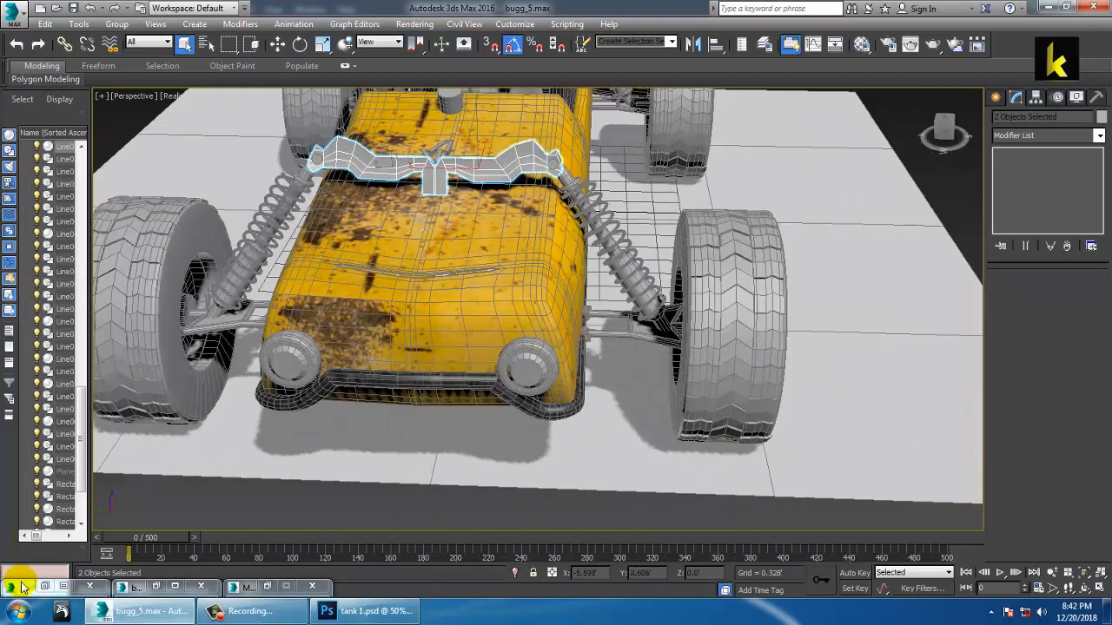
{"action": "left_click", "coordinate": [156, 588]}
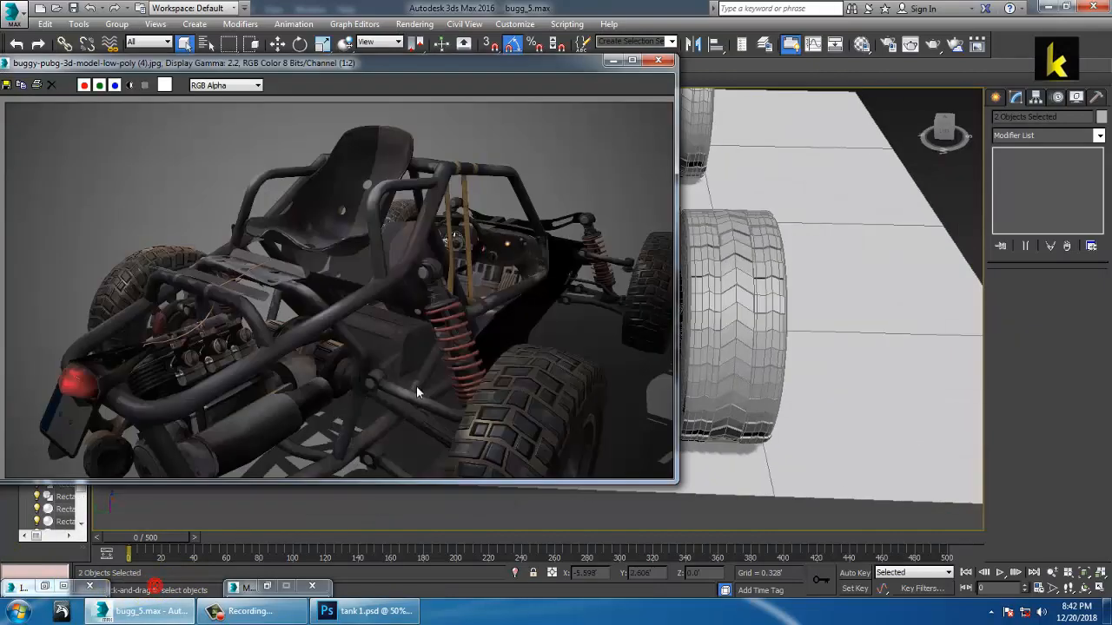
{"action": "left_click", "coordinate": [614, 61]}
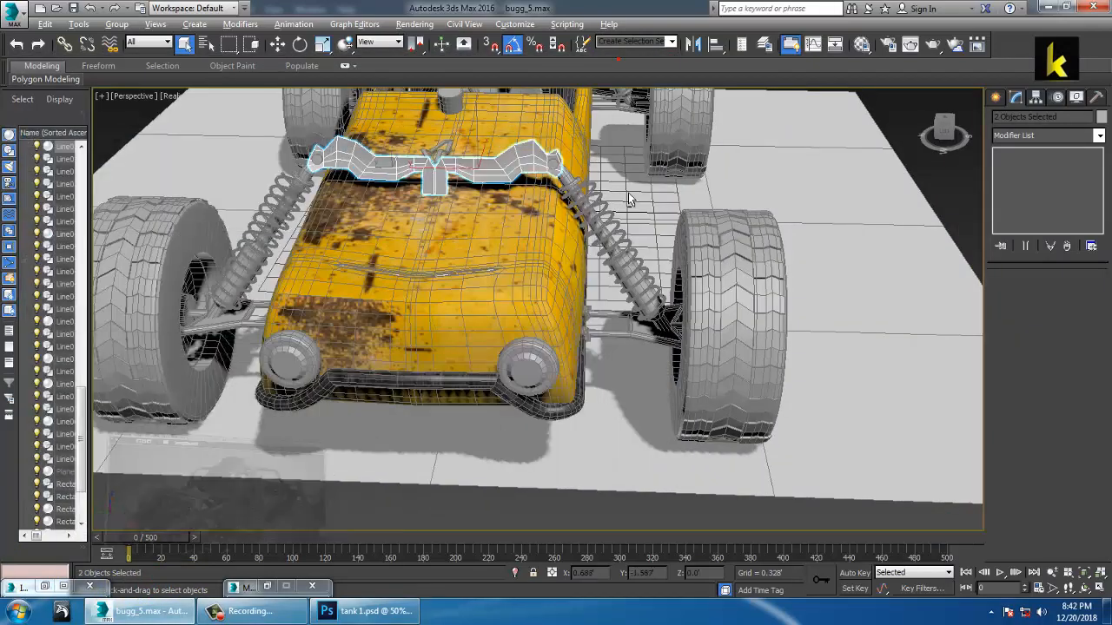
{"action": "scroll", "coordinate": [405, 248], "scroll_direction": "down", "scroll_amount": 5}
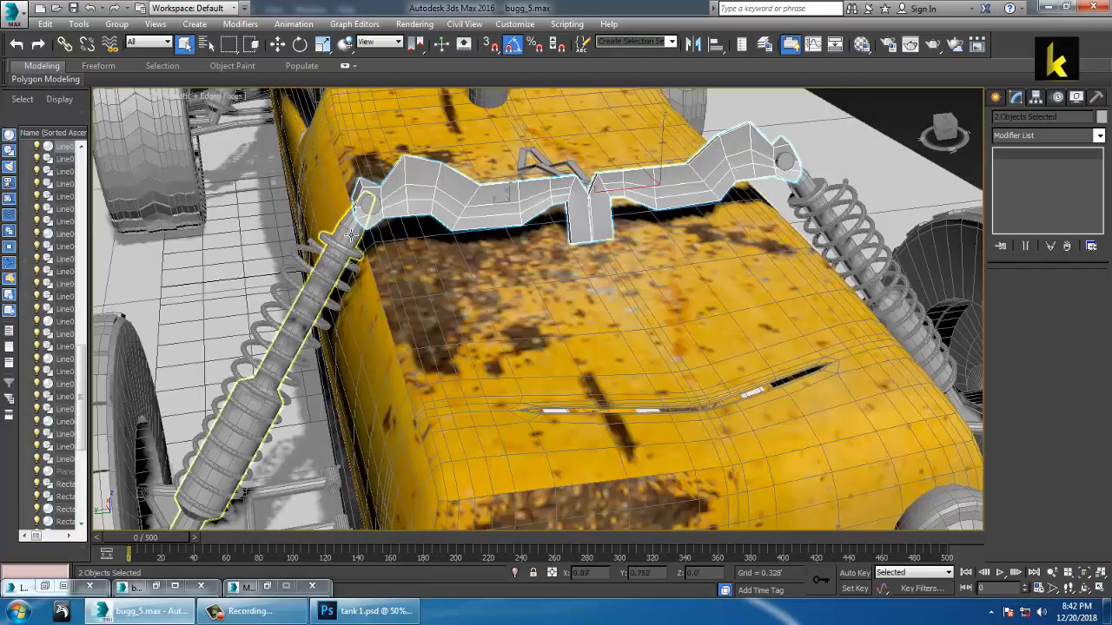
Step: Select both front shock absorbers and bring up the rod texture material
{"action": "left_click", "coordinate": [326, 222]}
{"action": "left_click", "coordinate": [816, 193], "text": "ctrl"}
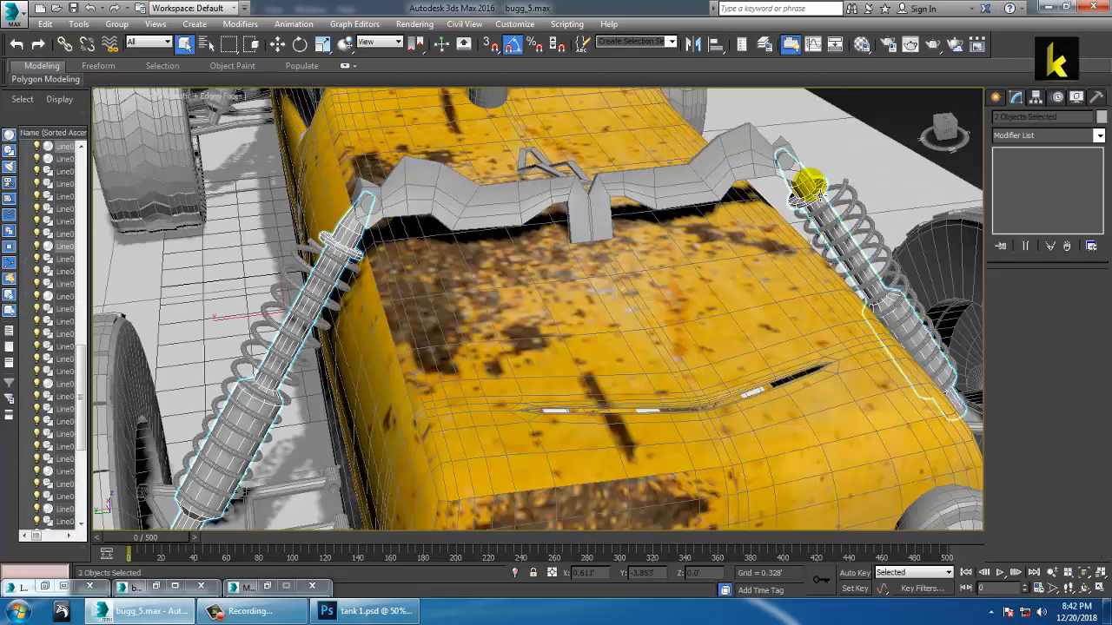
{"action": "key", "text": "m"}
{"action": "left_click", "coordinate": [193, 206]}
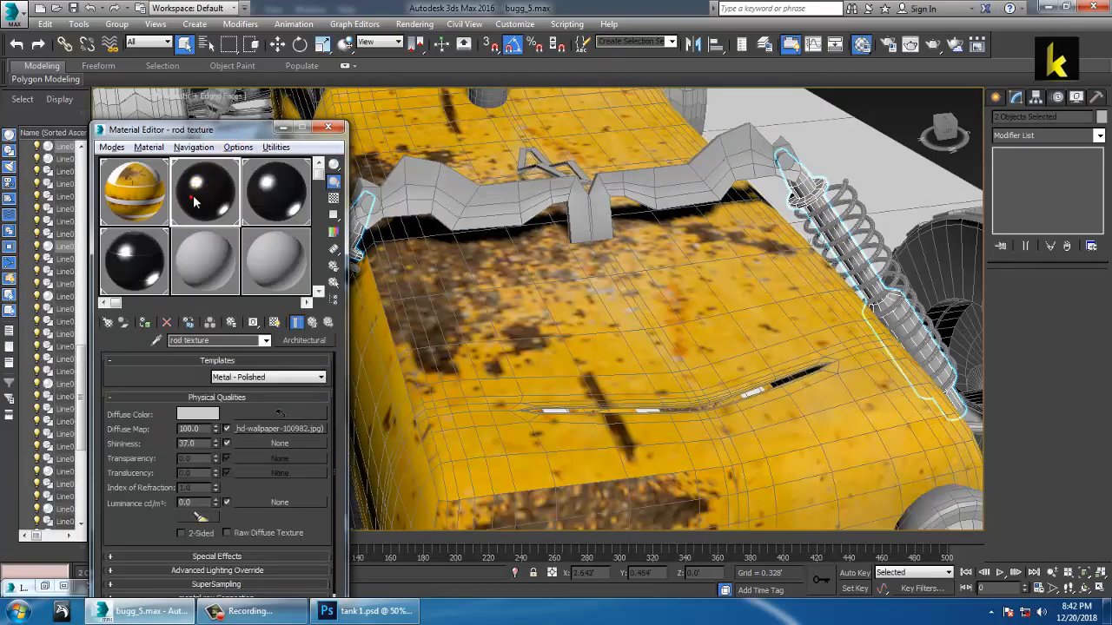
Step: Assign the rod texture material to both front shocks
{"action": "left_click", "coordinate": [145, 323]}
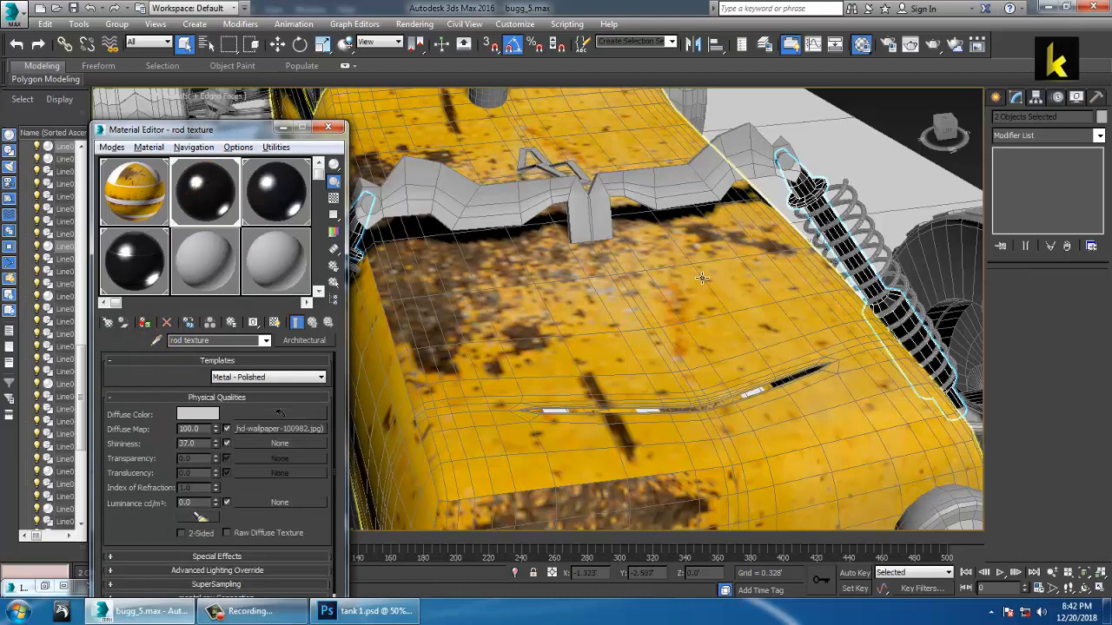
{"action": "middle_click_drag", "start_coordinate": [561, 296], "coordinate": [809, 283]}
{"action": "middle_click_drag", "start_coordinate": [671, 294], "coordinate": [683, 290], "text": "alt"}
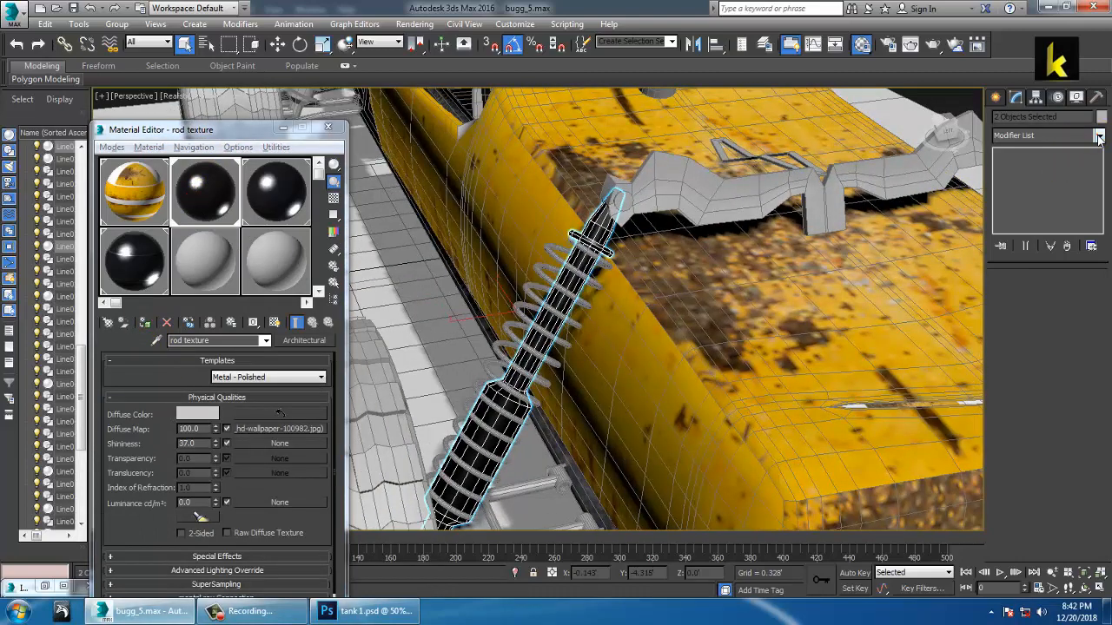
{"action": "left_click", "coordinate": [1099, 136]}
{"action": "left_click", "coordinate": [1099, 135]}
Step: Give Line019 a Cylindrical UVW Map aligned to X and fitted to the rod
{"action": "left_click", "coordinate": [606, 233]}
{"action": "left_click", "coordinate": [1099, 136]}
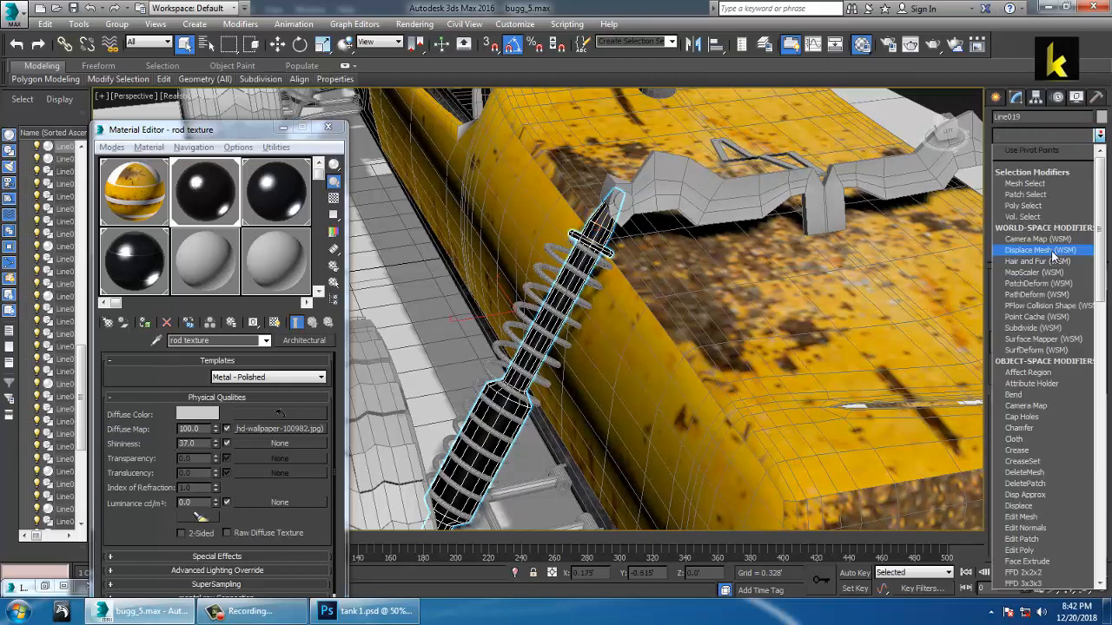
{"action": "key", "text": "u"}
{"action": "left_click", "coordinate": [1027, 461]}
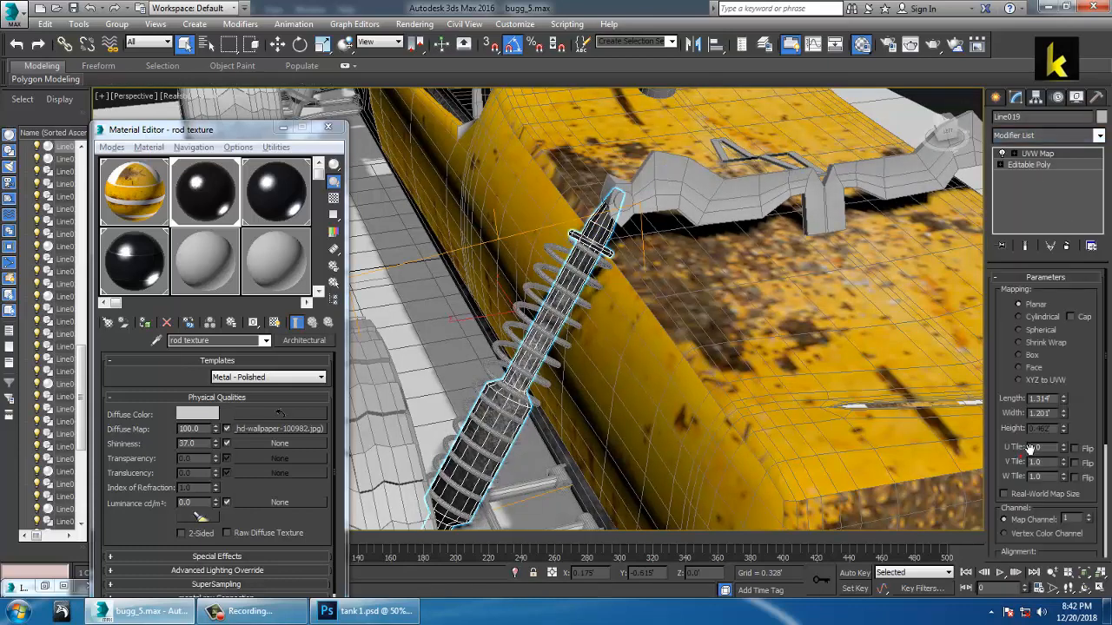
{"action": "left_click", "coordinate": [1045, 318]}
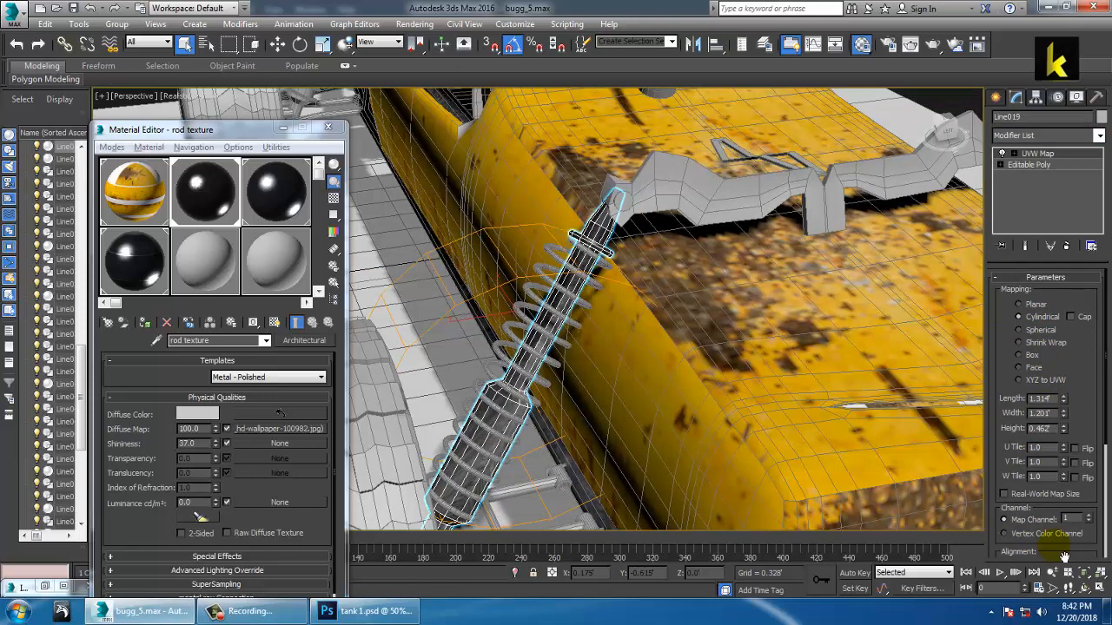
{"action": "scroll", "coordinate": [1064, 521], "scroll_direction": "down", "scroll_amount": 5}
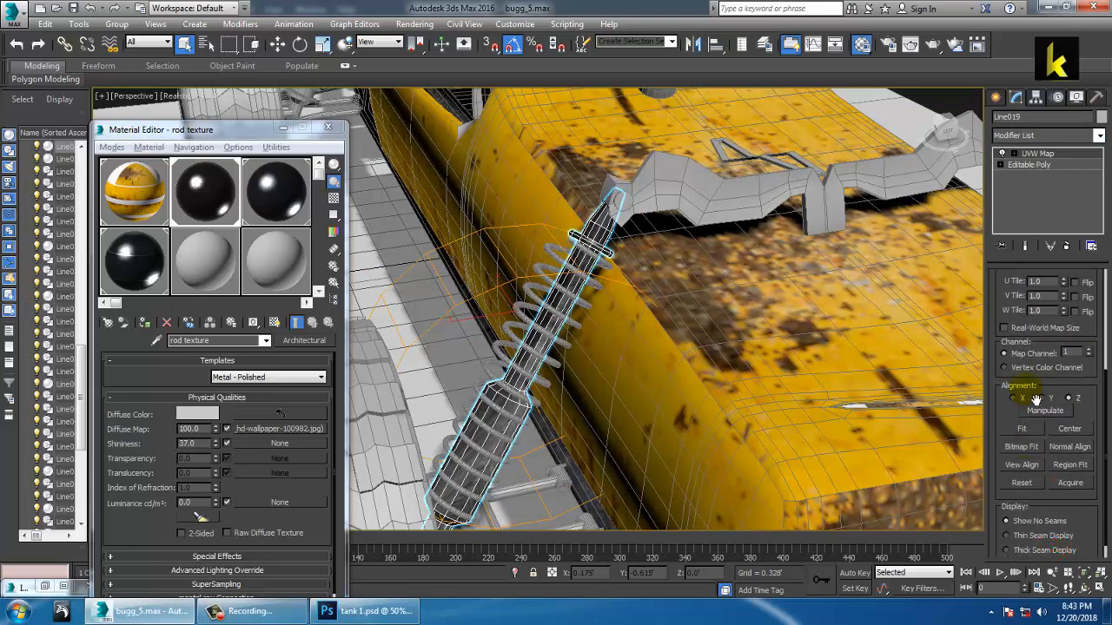
{"action": "left_click", "coordinate": [1016, 398]}
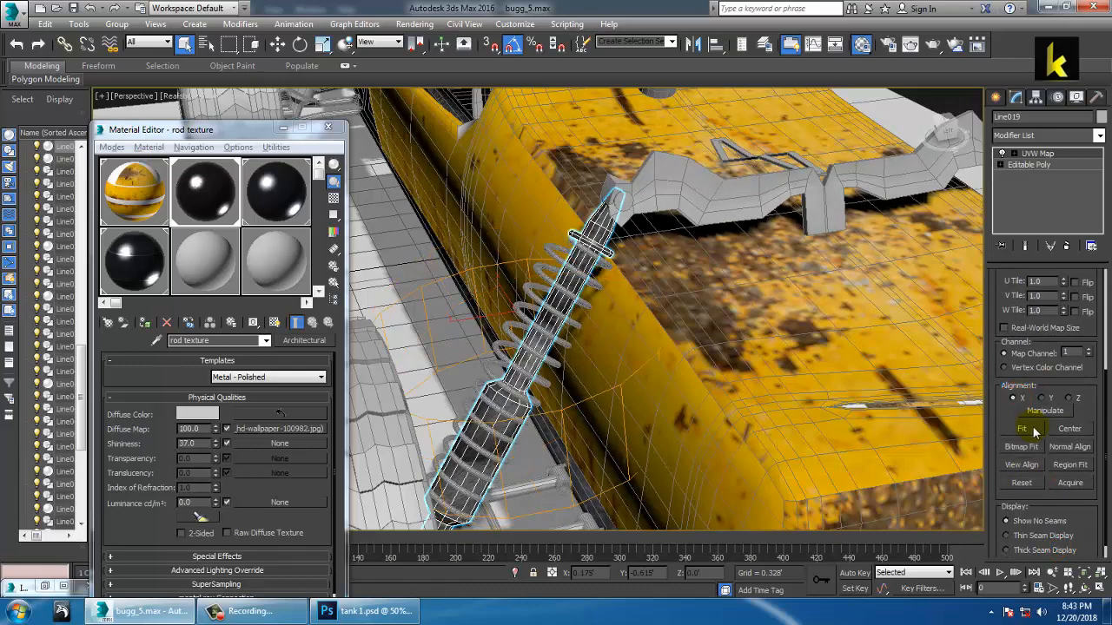
{"action": "left_click", "coordinate": [1033, 430]}
{"action": "scroll", "coordinate": [675, 385], "scroll_direction": "up", "scroll_amount": 6}
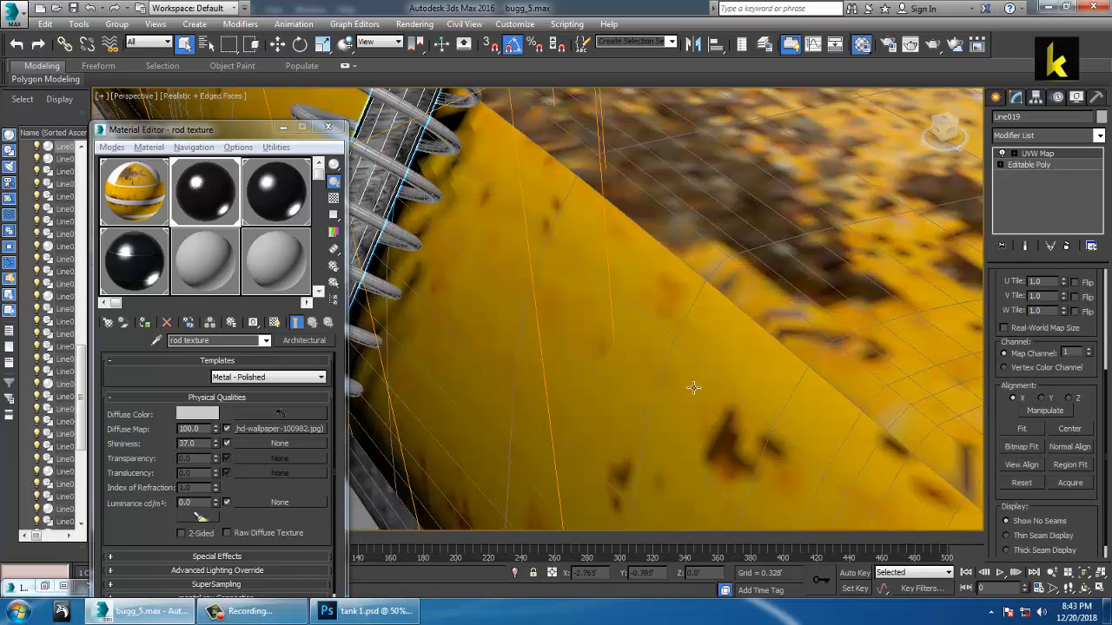
{"action": "scroll", "coordinate": [637, 379], "scroll_direction": "down", "scroll_amount": 6}
{"action": "middle_click_drag", "start_coordinate": [638, 380], "coordinate": [629, 318], "text": "alt"}
{"action": "scroll", "coordinate": [656, 359], "scroll_direction": "down", "scroll_amount": 4}
Step: Add a fitted Cylindrical UVW Map to the right shock-absorber spring
{"action": "left_click", "coordinate": [815, 340]}
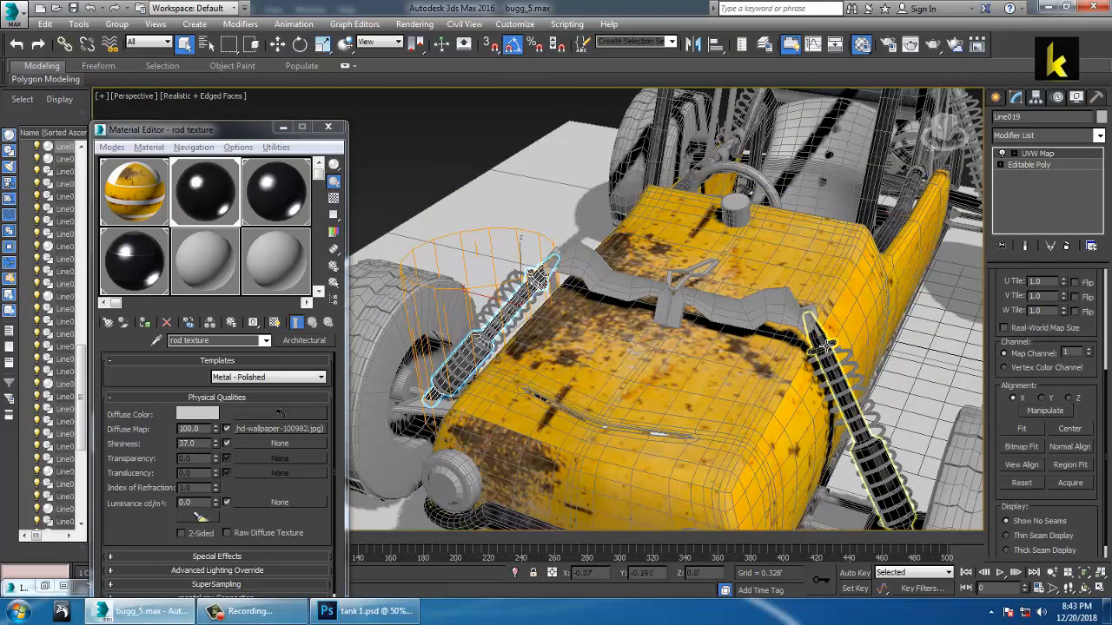
{"action": "left_click", "coordinate": [1099, 136]}
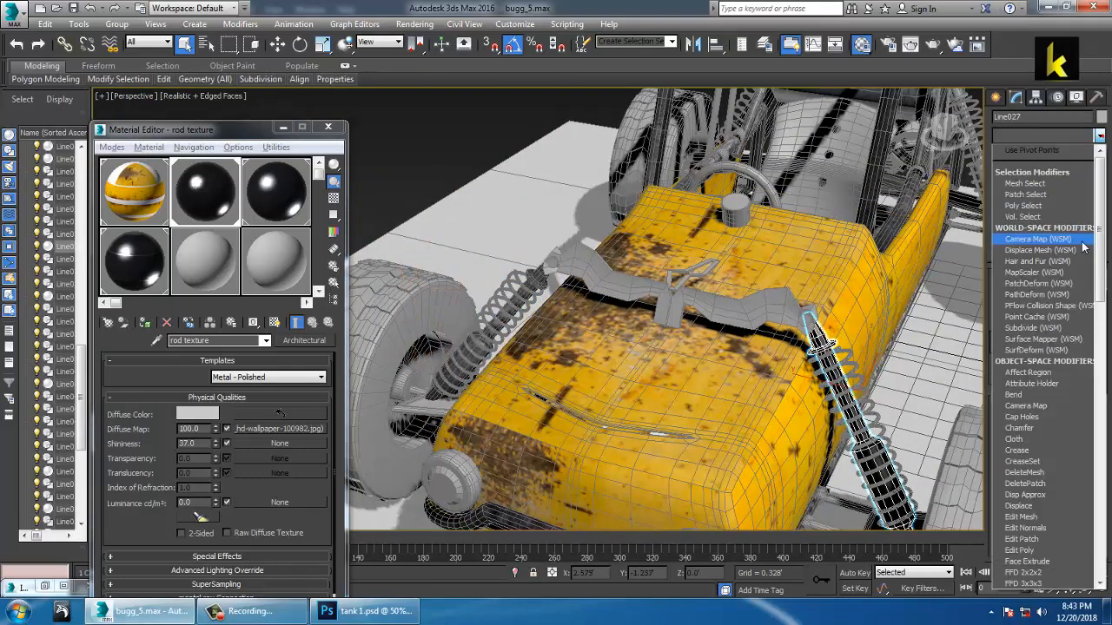
{"action": "key", "text": "u"}
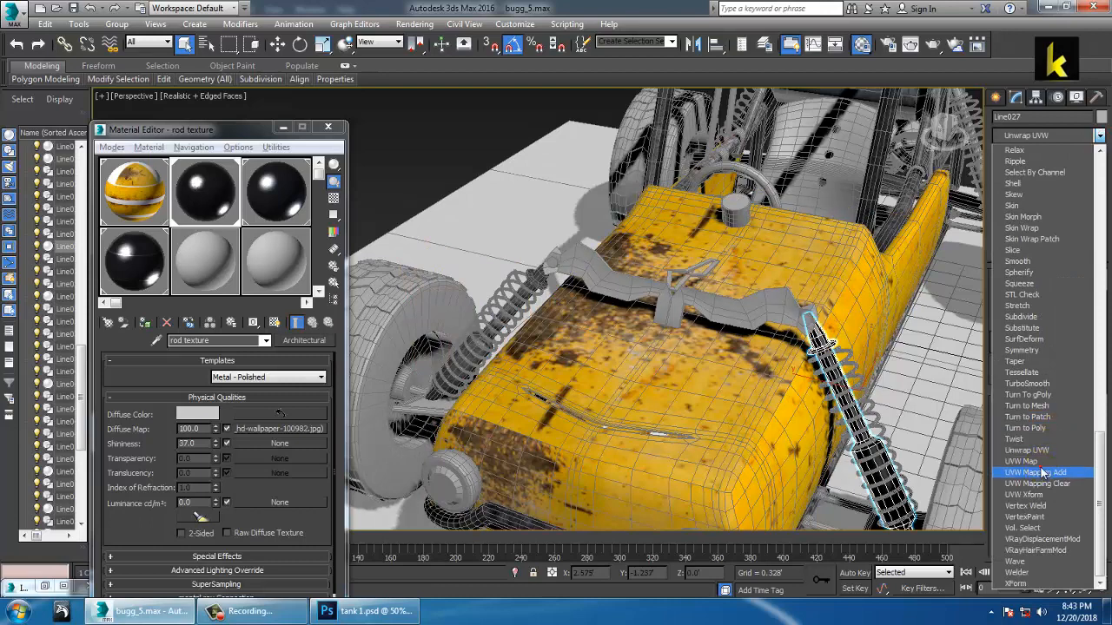
{"action": "left_click", "coordinate": [1036, 461]}
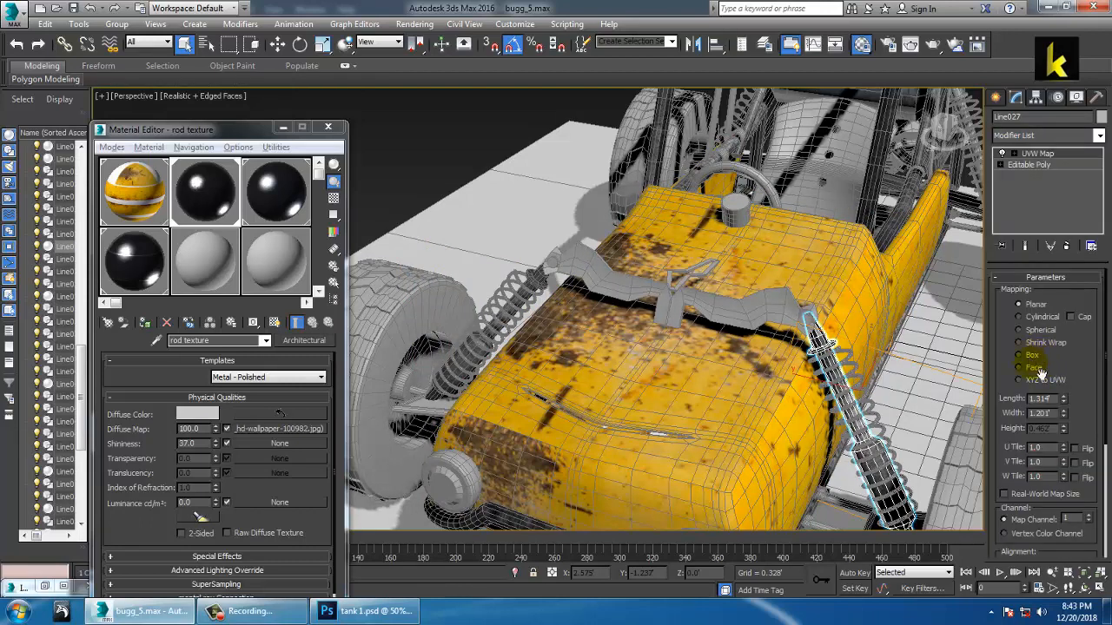
{"action": "left_click", "coordinate": [1042, 318]}
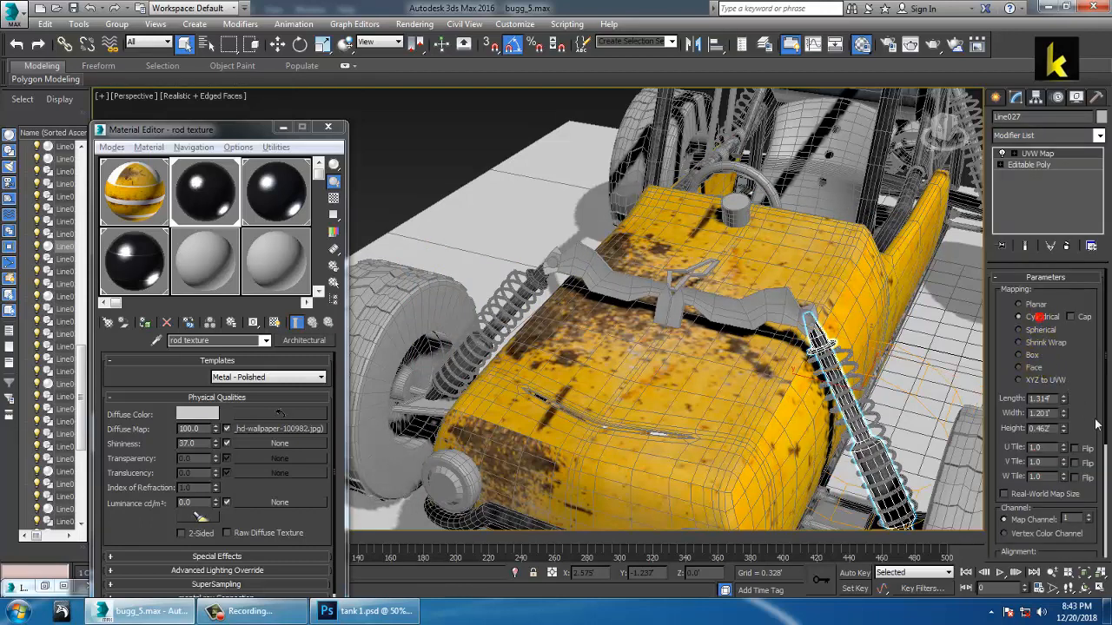
{"action": "scroll", "coordinate": [1077, 417], "scroll_direction": "down", "scroll_amount": 5}
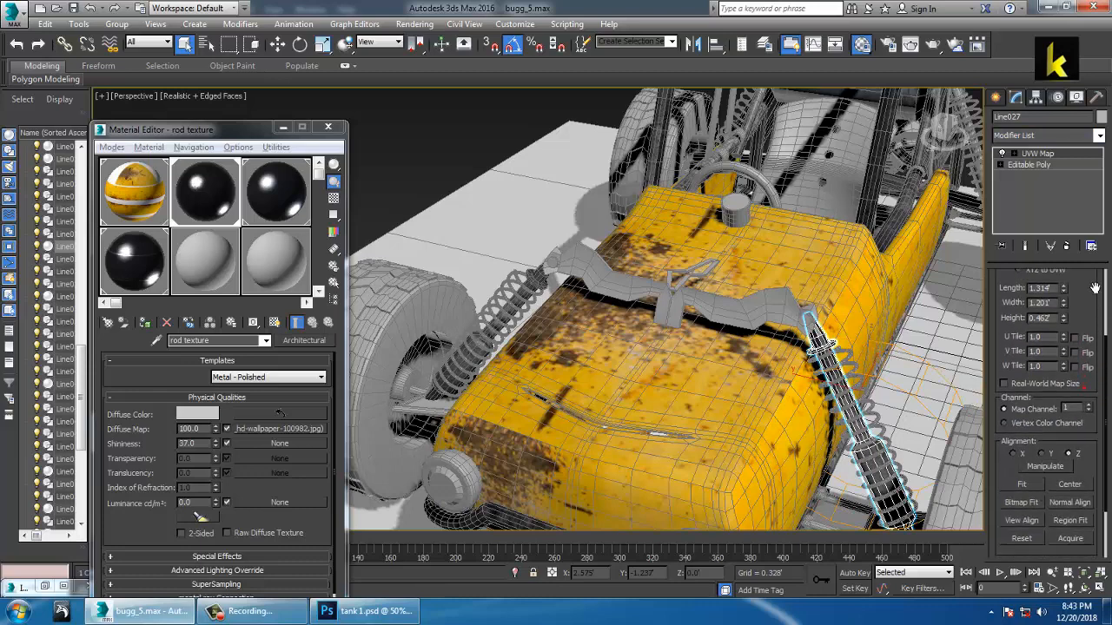
{"action": "left_click", "coordinate": [1033, 484]}
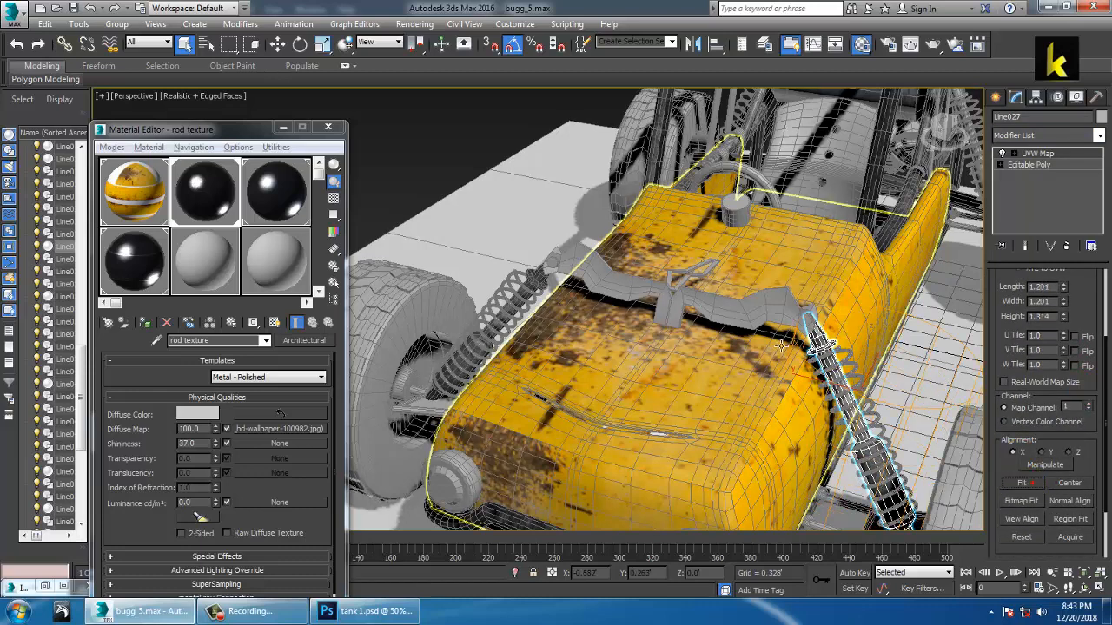
{"action": "middle_click_drag", "start_coordinate": [782, 345], "coordinate": [789, 326], "text": "alt"}
{"action": "left_click", "coordinate": [473, 139]}
{"action": "scroll", "coordinate": [754, 348], "scroll_direction": "up", "scroll_amount": 4}
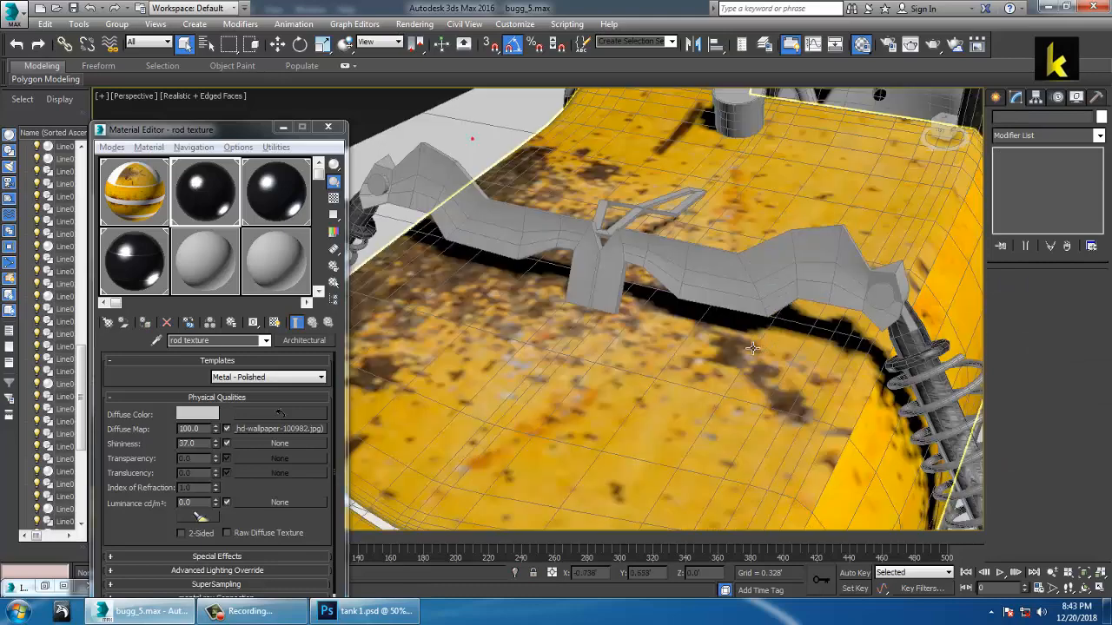
Step: Turn off edged faces and orbit around the buggy to inspect the textured rods
{"action": "key", "text": "F4"}
{"action": "middle_click_drag", "start_coordinate": [899, 382], "coordinate": [685, 318]}
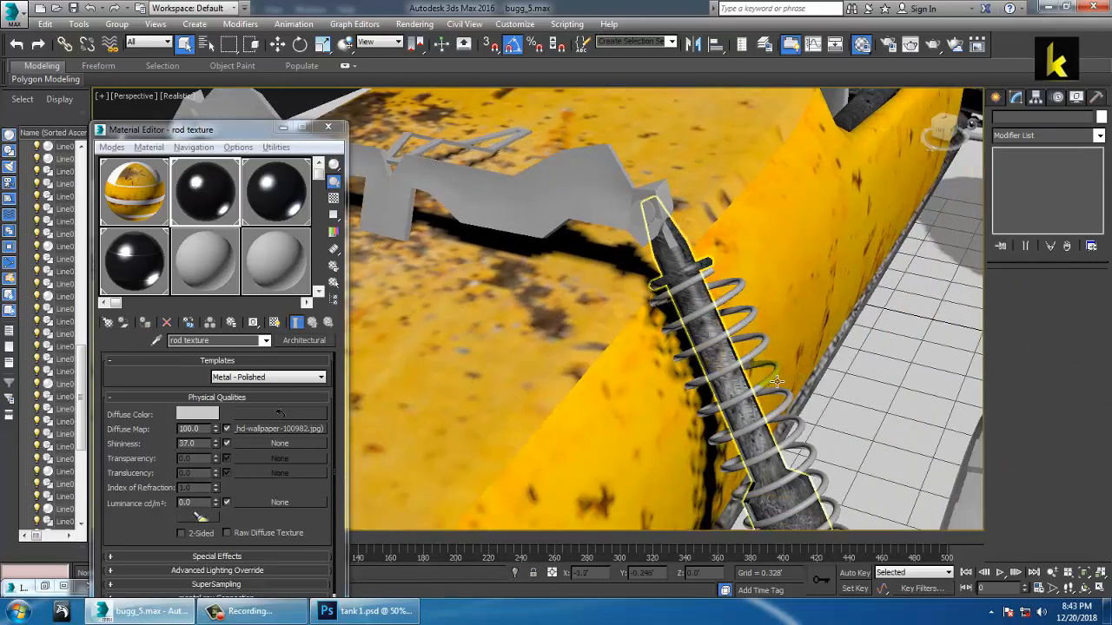
{"action": "middle_click_drag", "start_coordinate": [772, 376], "coordinate": [815, 306], "text": "alt"}
{"action": "scroll", "coordinate": [731, 306], "scroll_direction": "down", "scroll_amount": 3}
{"action": "scroll", "coordinate": [731, 306], "scroll_direction": "down", "scroll_amount": 1}
{"action": "scroll", "coordinate": [738, 314], "scroll_direction": "down", "scroll_amount": 4}
{"action": "middle_click_drag", "start_coordinate": [808, 306], "coordinate": [744, 306]}
{"action": "scroll", "coordinate": [657, 342], "scroll_direction": "up", "scroll_amount": 3}
{"action": "scroll", "coordinate": [744, 306], "scroll_direction": "down", "scroll_amount": 2}
{"action": "scroll", "coordinate": [839, 335], "scroll_direction": "up", "scroll_amount": 1}
{"action": "middle_click_drag", "start_coordinate": [843, 329], "coordinate": [720, 340], "text": "alt"}
{"action": "scroll", "coordinate": [717, 382], "scroll_direction": "up", "scroll_amount": 3}
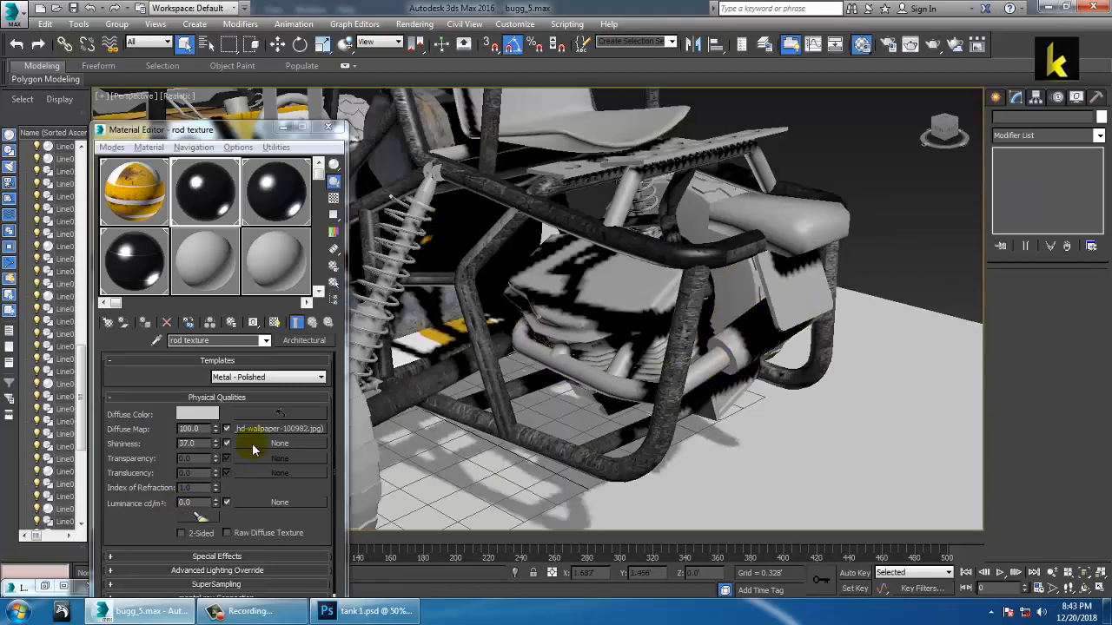
Step: Review the buggy reference photos, minimize them, and select the rear exhaust pipe
{"action": "left_click_drag", "start_coordinate": [205, 127], "coordinate": [252, 177]}
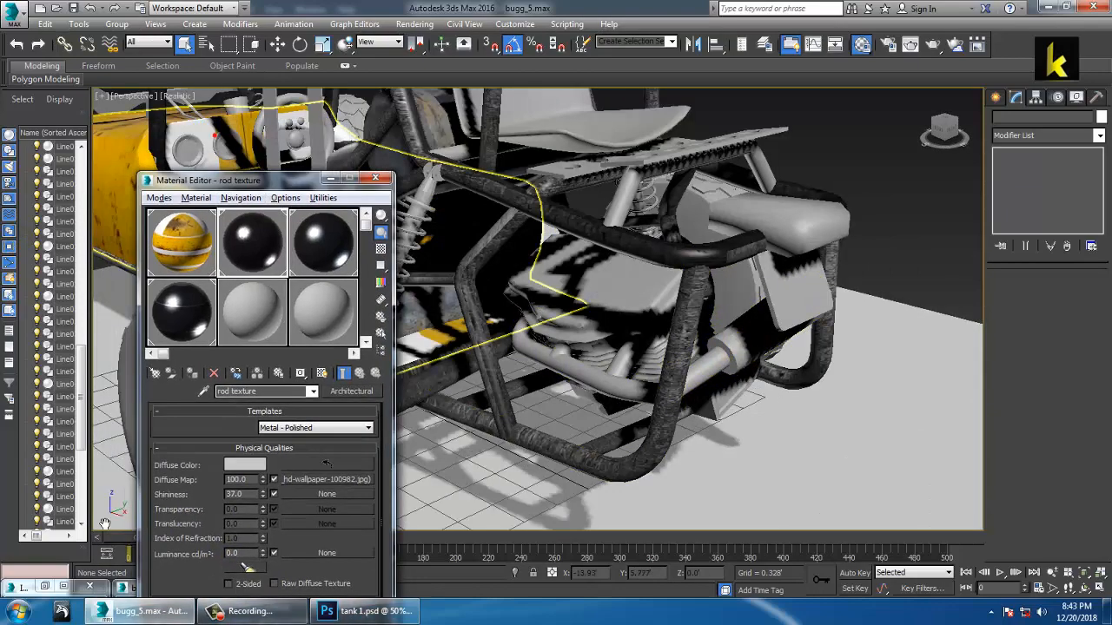
{"action": "left_click", "coordinate": [48, 589]}
{"action": "left_click", "coordinate": [46, 588]}
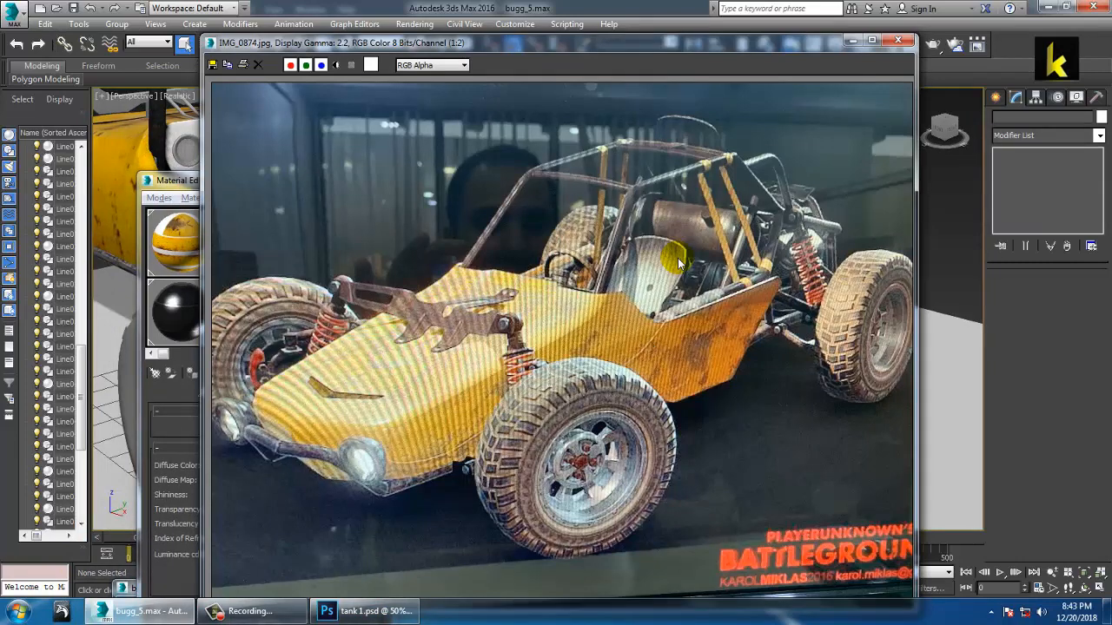
{"action": "left_click", "coordinate": [855, 43]}
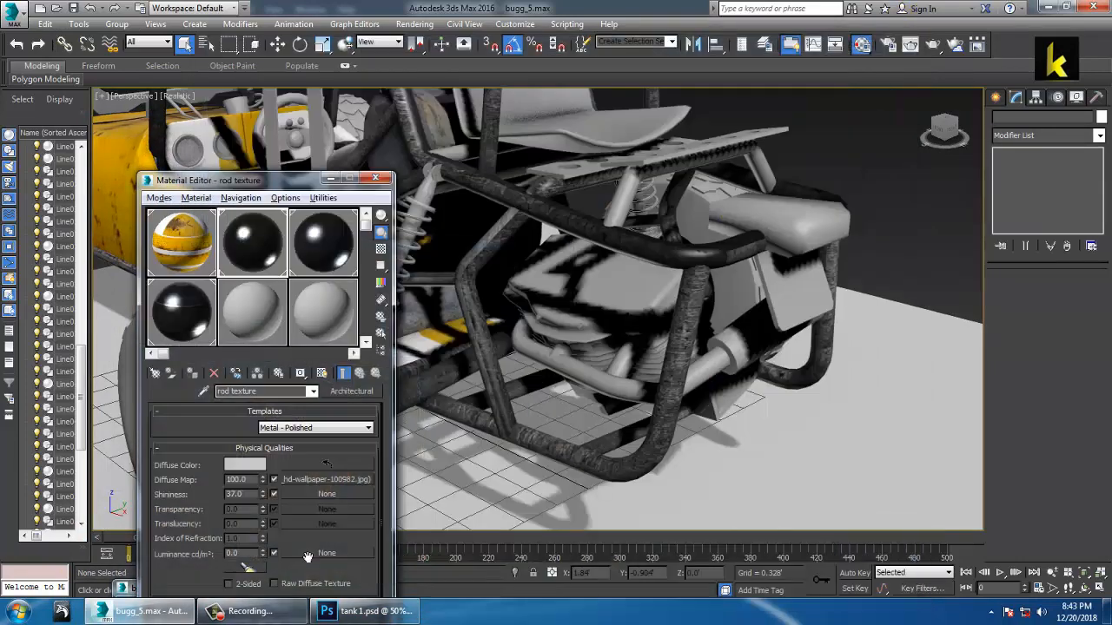
{"action": "left_click", "coordinate": [127, 588]}
{"action": "left_click", "coordinate": [158, 590]}
{"action": "left_click", "coordinate": [157, 589]}
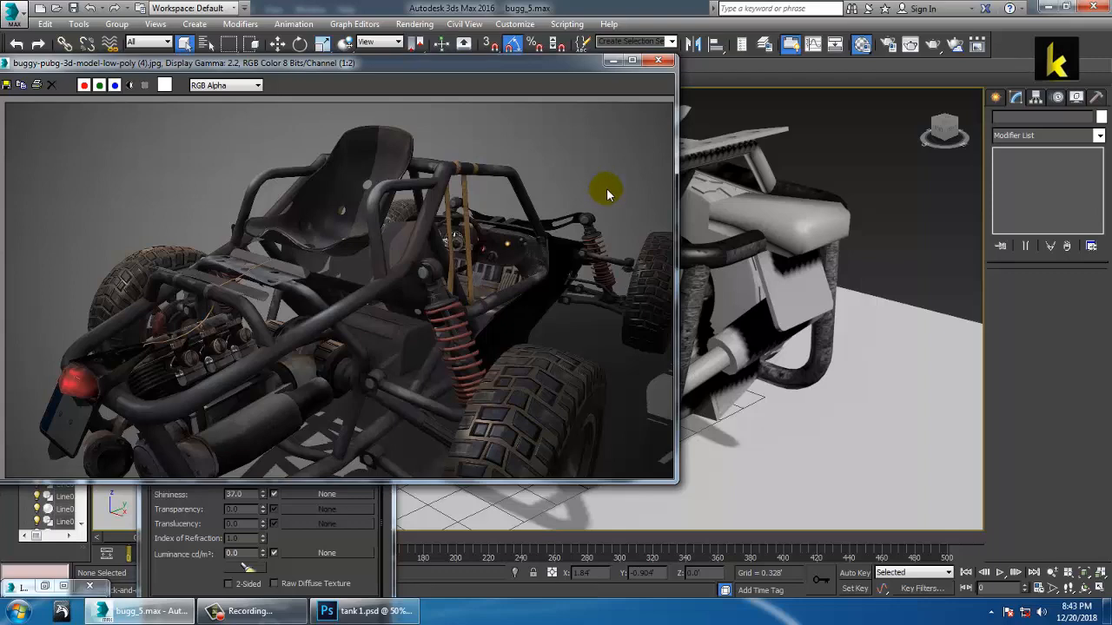
{"action": "left_click", "coordinate": [613, 60]}
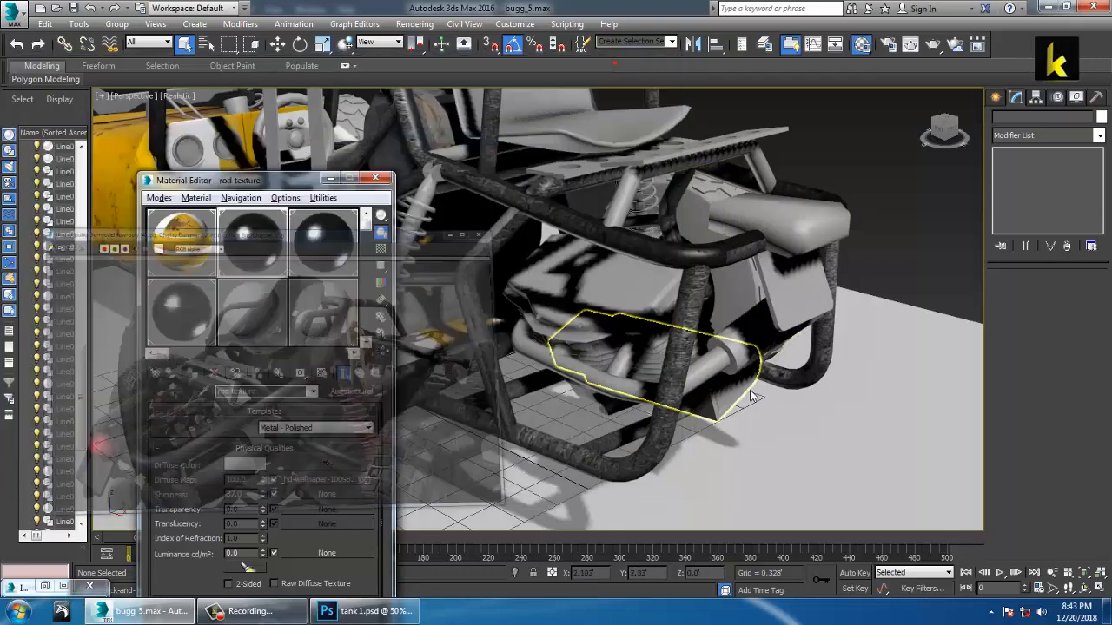
{"action": "left_click", "coordinate": [736, 390]}
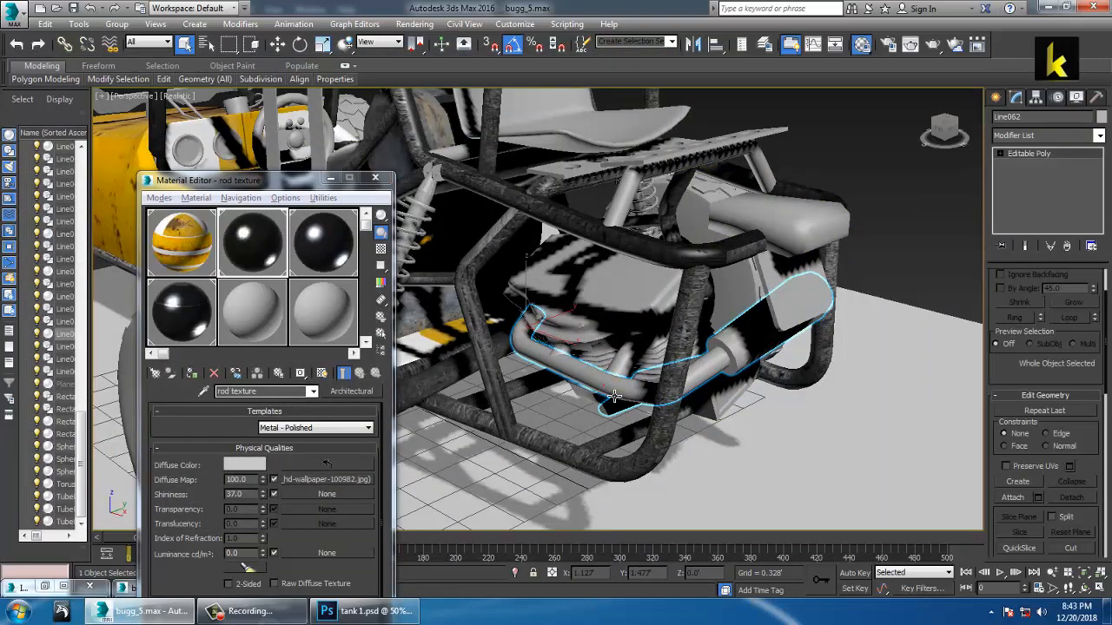
Step: Give the exhaust the rusty rod material with Box UVW mapping at 1.519' × 2.235' × 2.579'
{"action": "middle_click_drag", "start_coordinate": [735, 388], "coordinate": [728, 340], "text": "alt"}
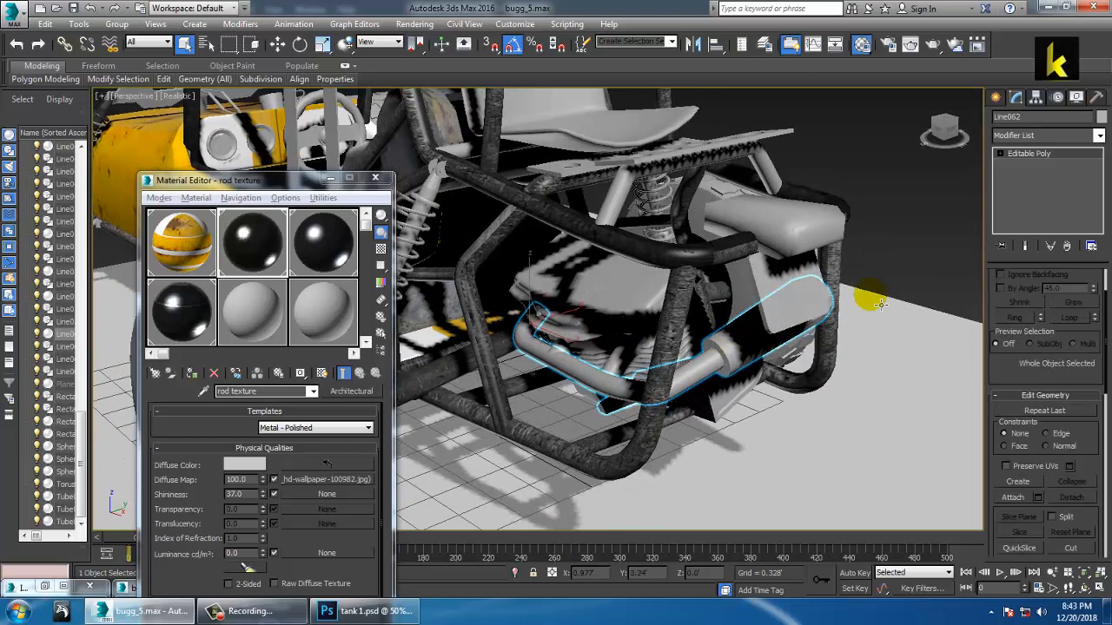
{"action": "left_click", "coordinate": [191, 372]}
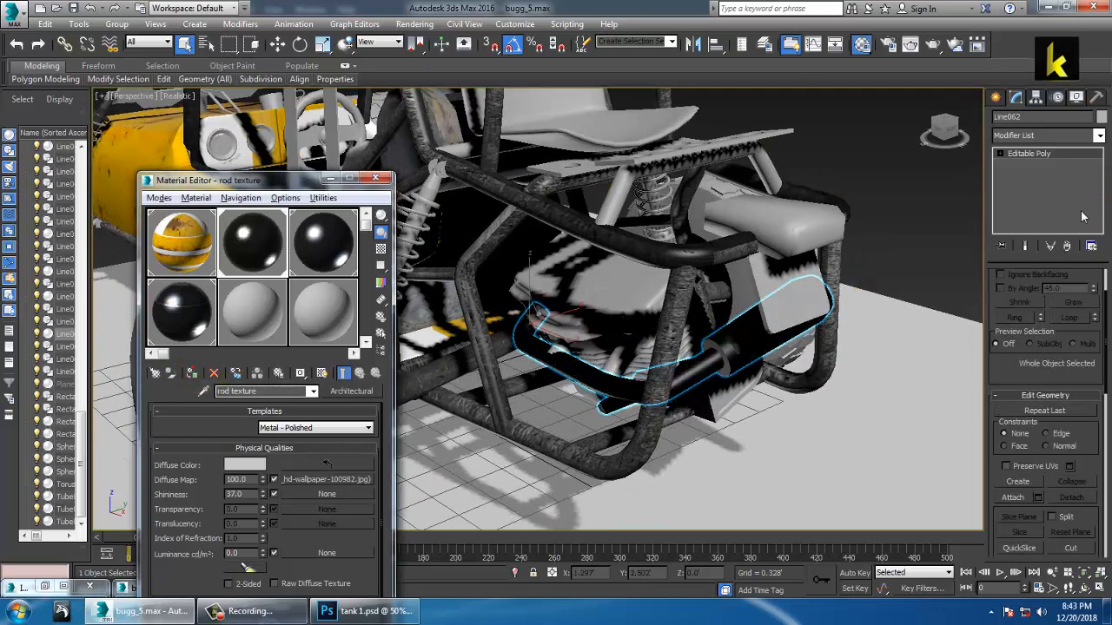
{"action": "left_click", "coordinate": [1099, 137]}
{"action": "key", "text": "u"}
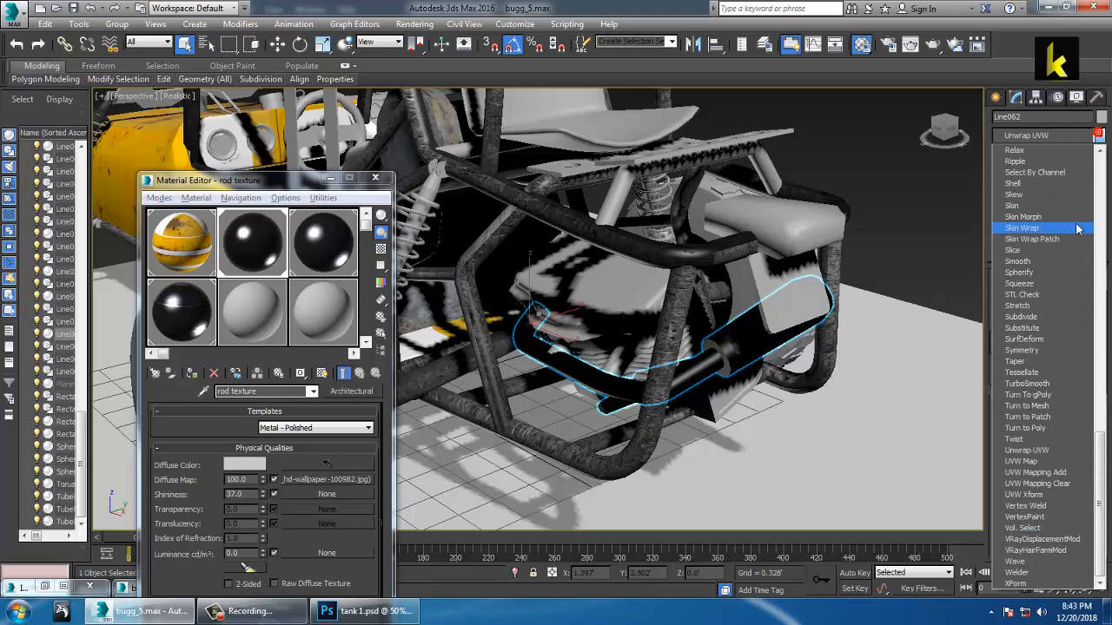
{"action": "left_click", "coordinate": [1042, 461]}
{"action": "left_click", "coordinate": [1021, 355]}
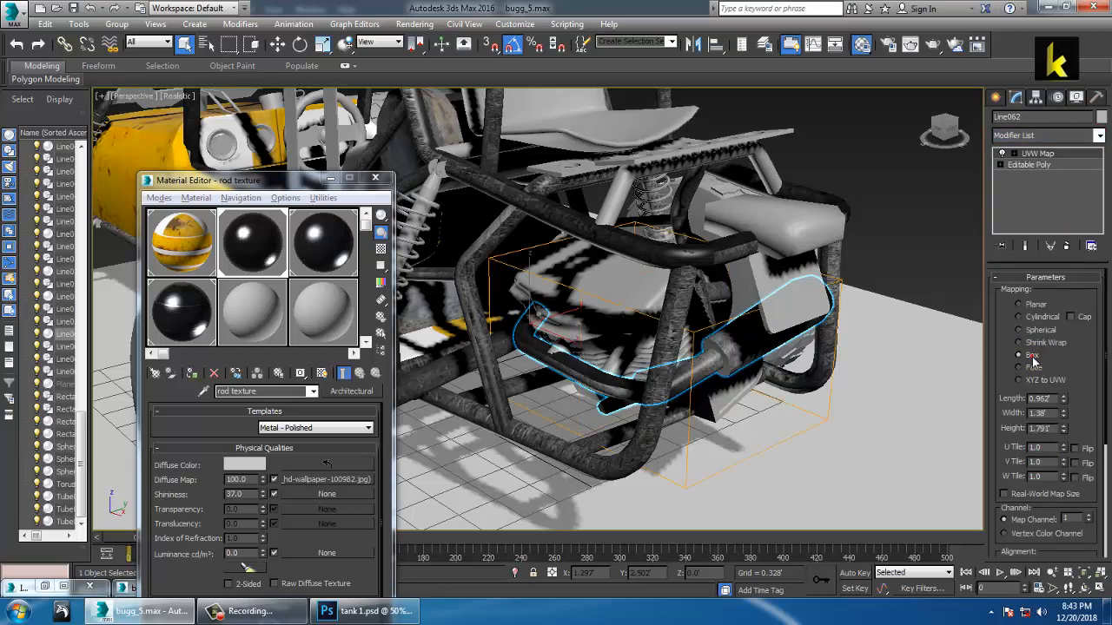
{"action": "left_click_drag", "start_coordinate": [1064, 399], "coordinate": [1076, 366]}
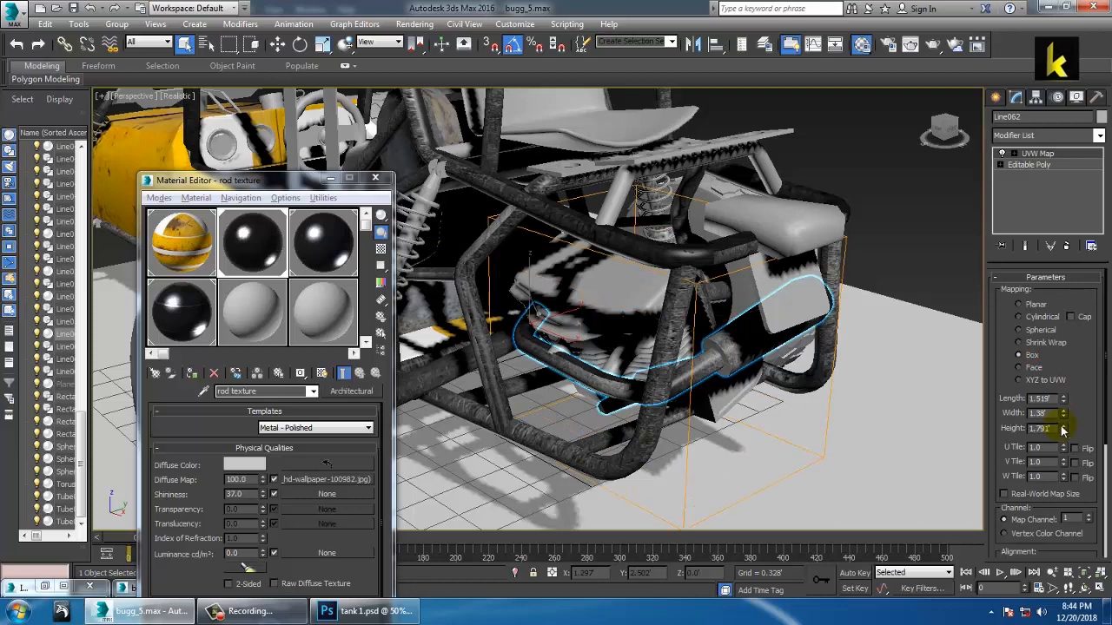
{"action": "left_click_drag", "start_coordinate": [1065, 418], "coordinate": [1073, 380]}
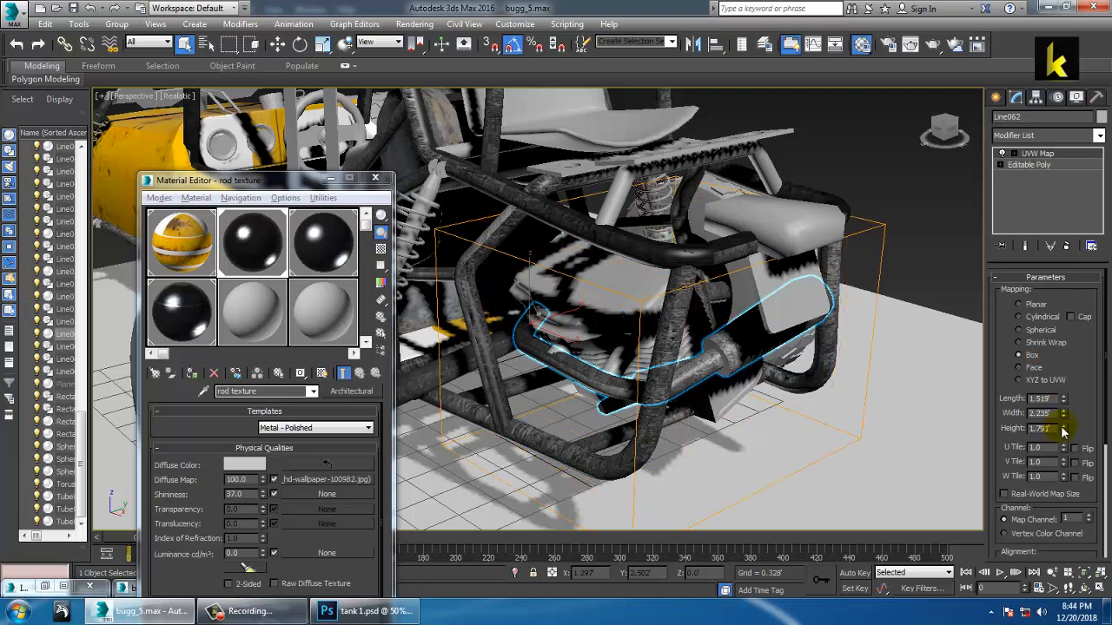
{"action": "left_click_drag", "start_coordinate": [1063, 432], "coordinate": [1074, 405]}
Step: Orbit from the rear around toward the buggy's front to check the textured exhaust
{"action": "middle_click_drag", "start_coordinate": [758, 316], "coordinate": [808, 302], "text": "alt"}
{"action": "middle_click_drag", "start_coordinate": [697, 301], "coordinate": [763, 300], "text": "alt"}
{"action": "scroll", "coordinate": [764, 305], "scroll_direction": "down", "scroll_amount": 3}
{"action": "scroll", "coordinate": [764, 305], "scroll_direction": "down", "scroll_amount": 1}
{"action": "middle_click_drag", "start_coordinate": [682, 306], "coordinate": [772, 355], "text": "alt"}
{"action": "scroll", "coordinate": [765, 323], "scroll_direction": "down", "scroll_amount": 3}
{"action": "scroll", "coordinate": [757, 327], "scroll_direction": "up", "scroll_amount": 5}
{"action": "scroll", "coordinate": [776, 363], "scroll_direction": "down", "scroll_amount": 4}
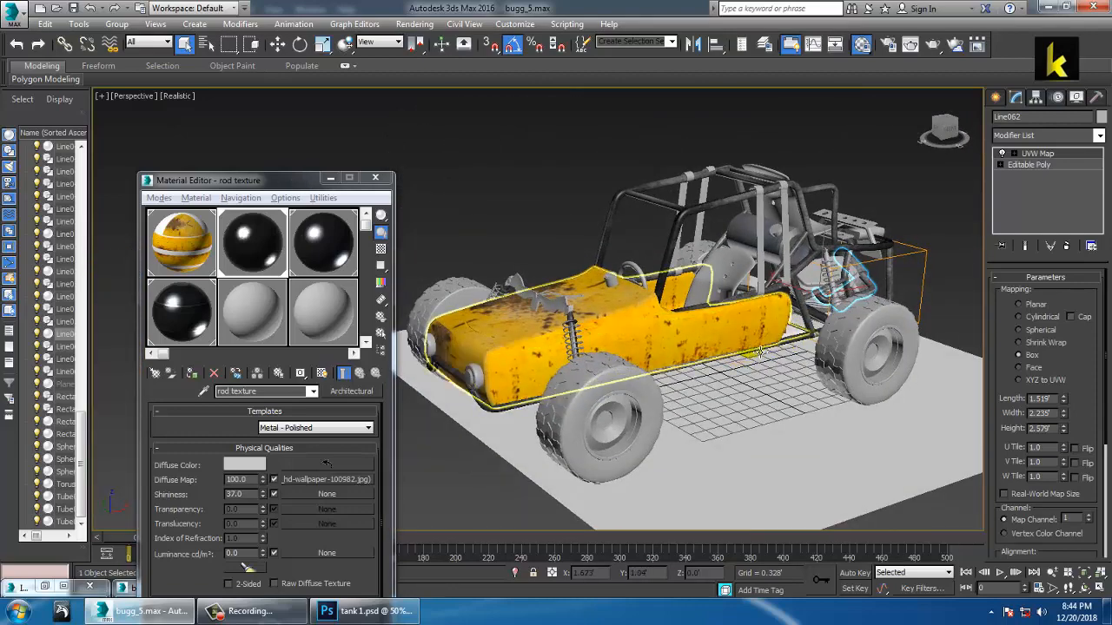
{"action": "left_click", "coordinate": [256, 612]}
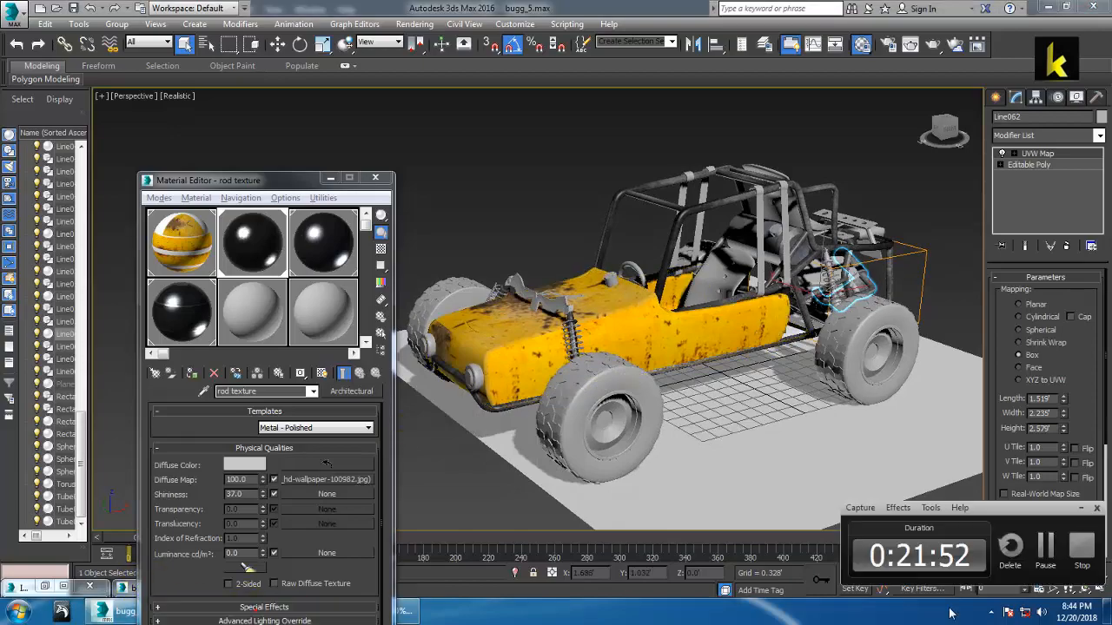